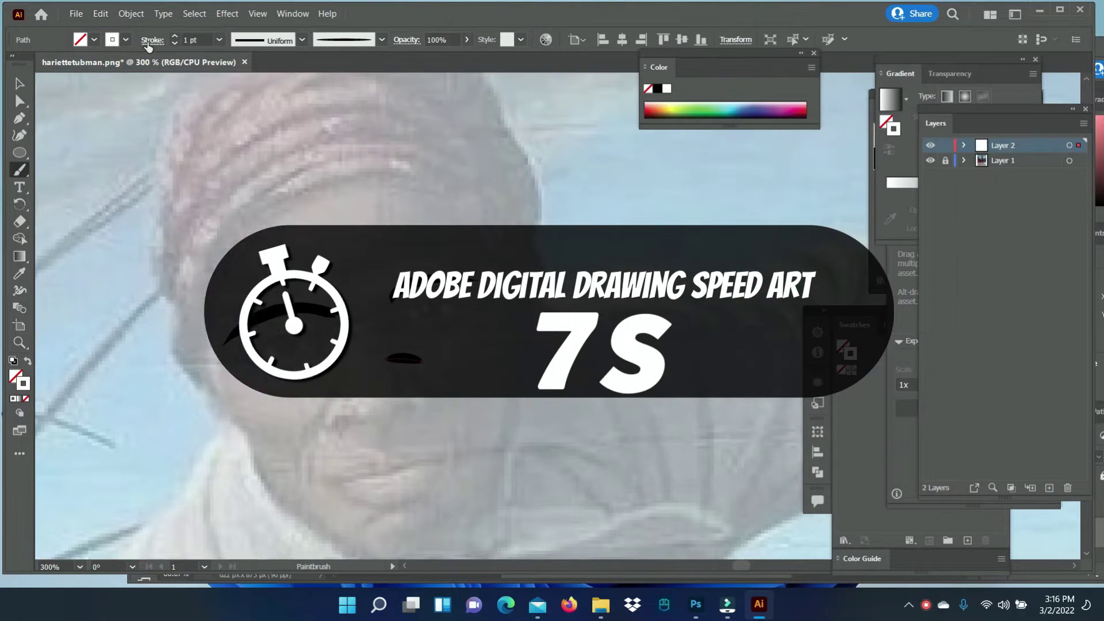
Deselect the finished eyebrow strokes and ready the Pen tool for tracing the eye outlines
key("ctrl+shift+a")
left_click(19, 118)
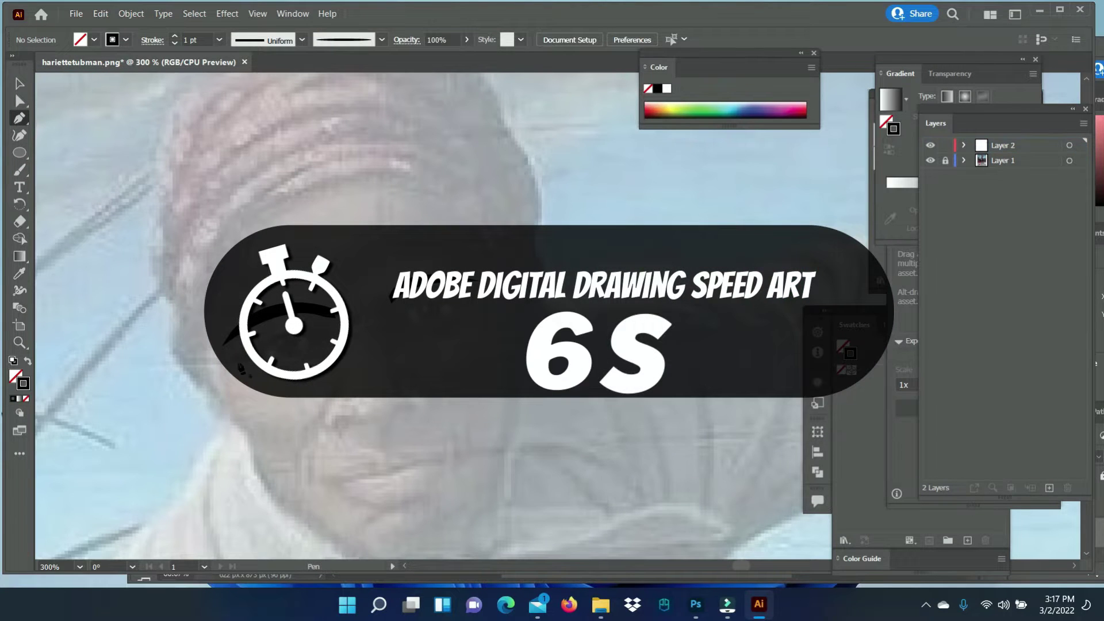
left_click(19, 84)
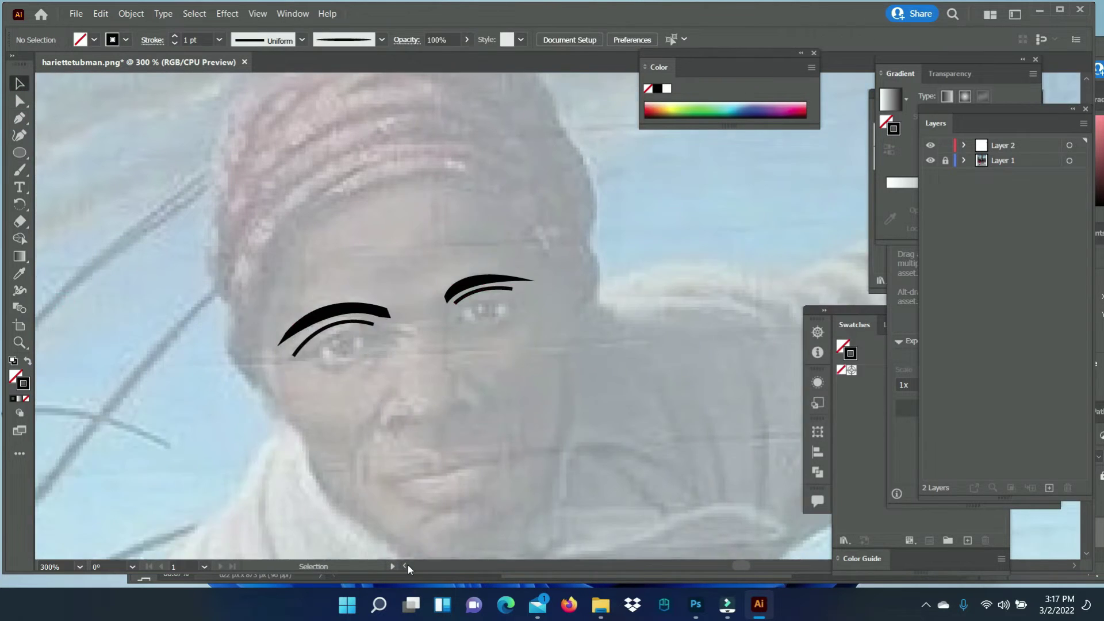
Trace closed curved outlines around the left and right eyes with the Pen tool
key("p")
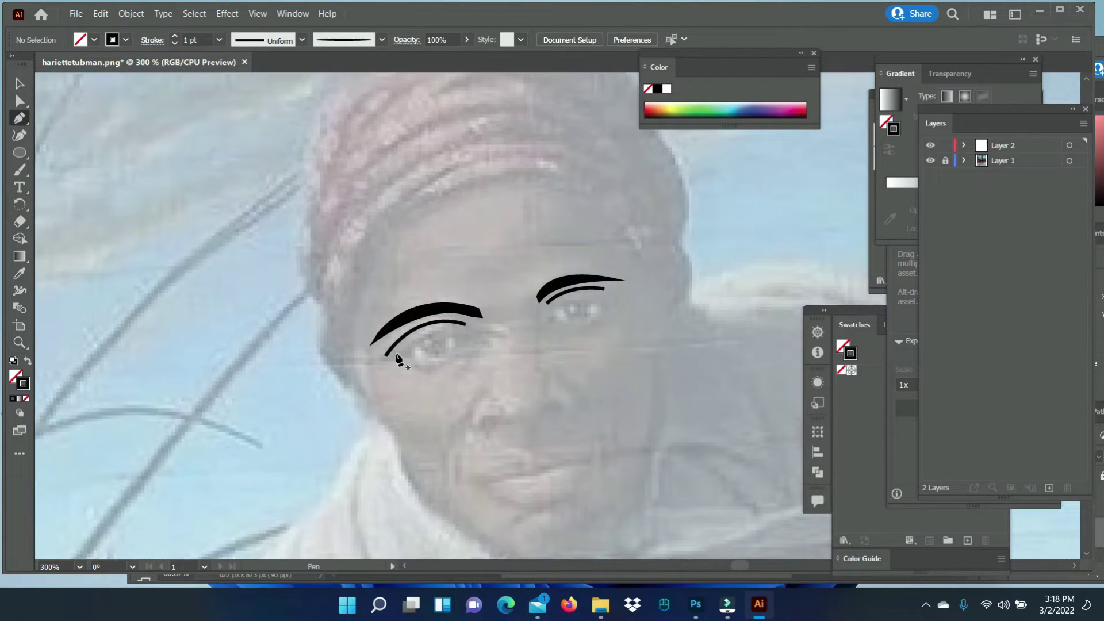
left_click(396, 356)
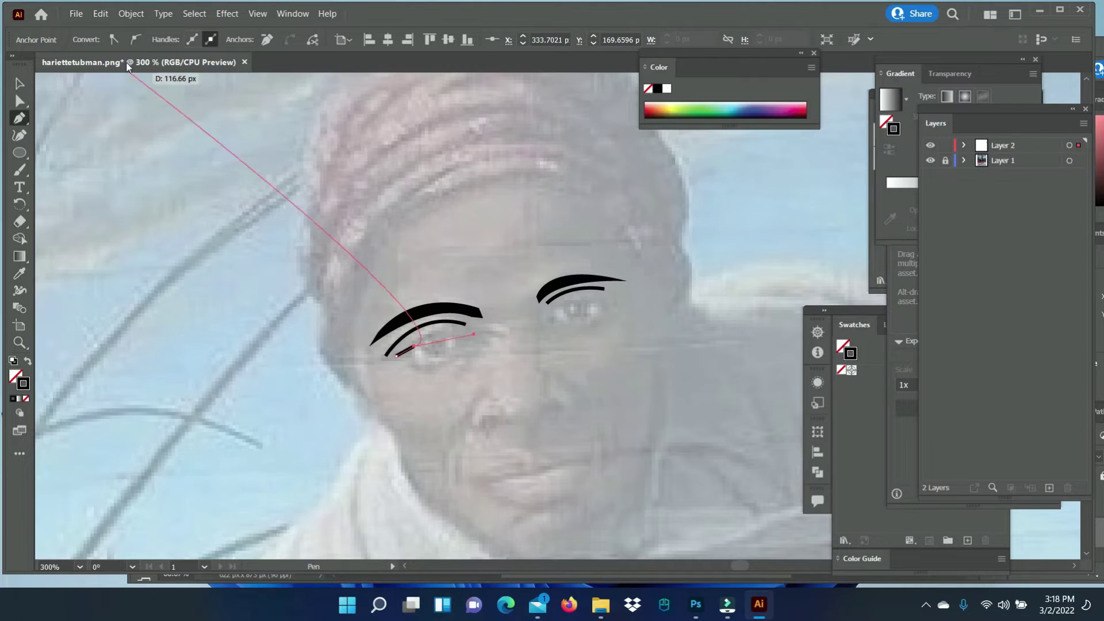
left_click_drag(478, 334, 528, 348)
left_click_drag(396, 356, 387, 360)
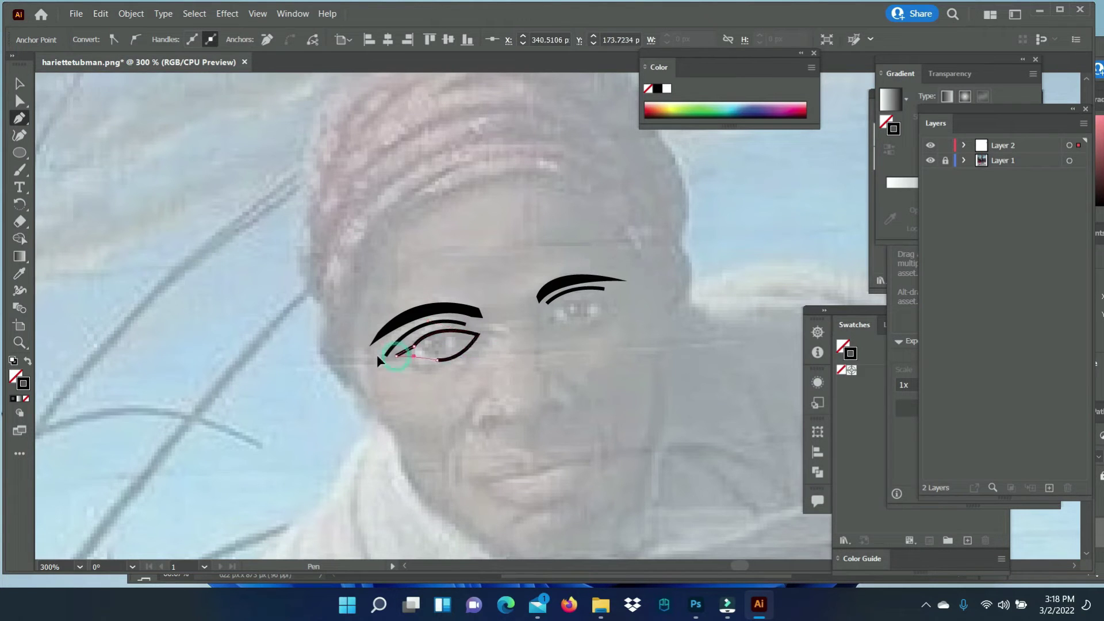
mouse_move(546, 318)
left_mouse_down()
mouse_move(610, 311)
mouse_move(498, 298)
left_mouse_up()
left_click(610, 305)
left_click(100, 13)
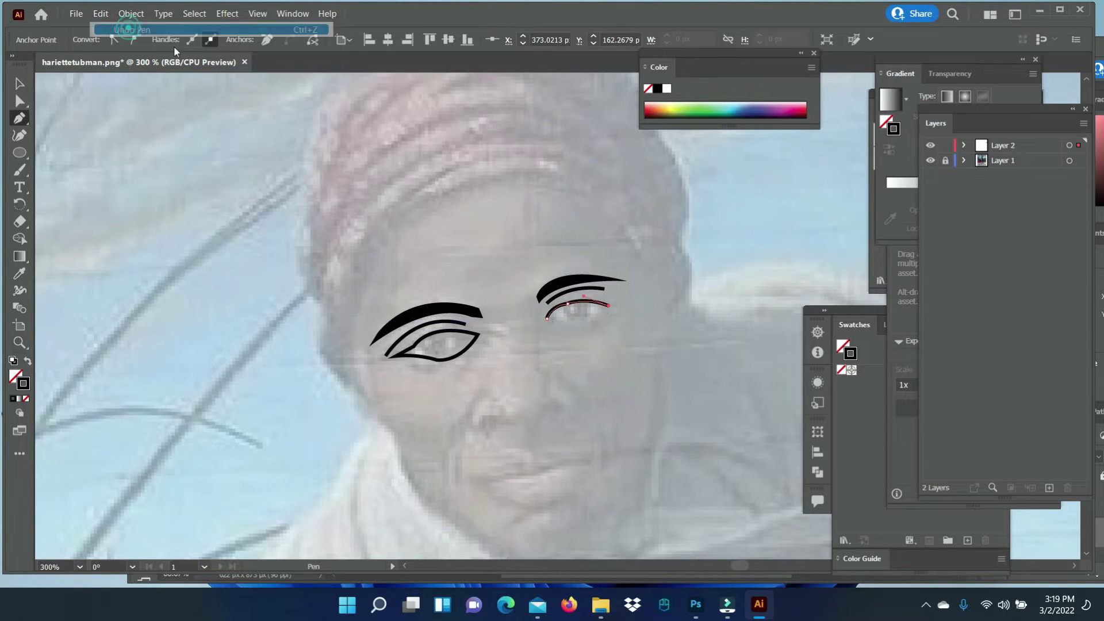
left_click(548, 478, "ctrl")
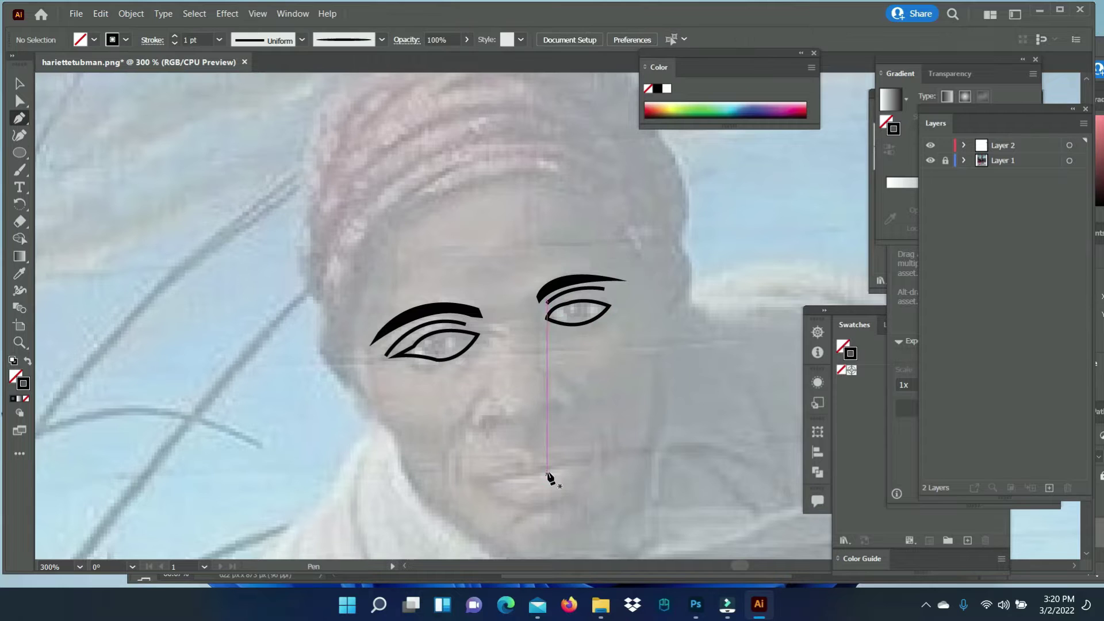
Draw the left and right nostrils as small closed curved shapes, undoing one misplaced anchor
left_click(509, 422)
left_click_drag(482, 414, 459, 428)
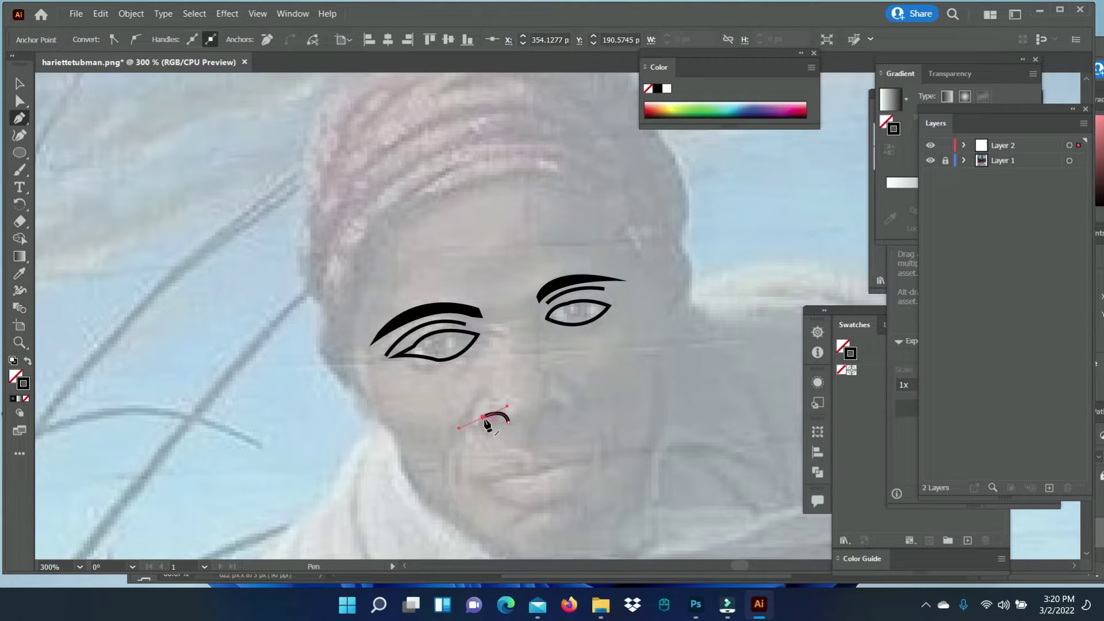
left_click(509, 423)
left_click_drag(566, 411, 574, 418)
left_click(100, 13)
left_click(121, 29)
left_click_drag(563, 424, 565, 410)
left_click(536, 420)
Outline the full lips as a closed path along the upper and lower lip
mouse_move(580, 465)
left_mouse_down()
mouse_move(384, 370)
mouse_move(424, 375)
left_mouse_up()
left_click(280, 381)
left_click(305, 371)
left_click(321, 367)
left_click(336, 357)
left_click(394, 382)
left_click(371, 401)
left_click(336, 412)
left_click(297, 401)
left_click(277, 382)
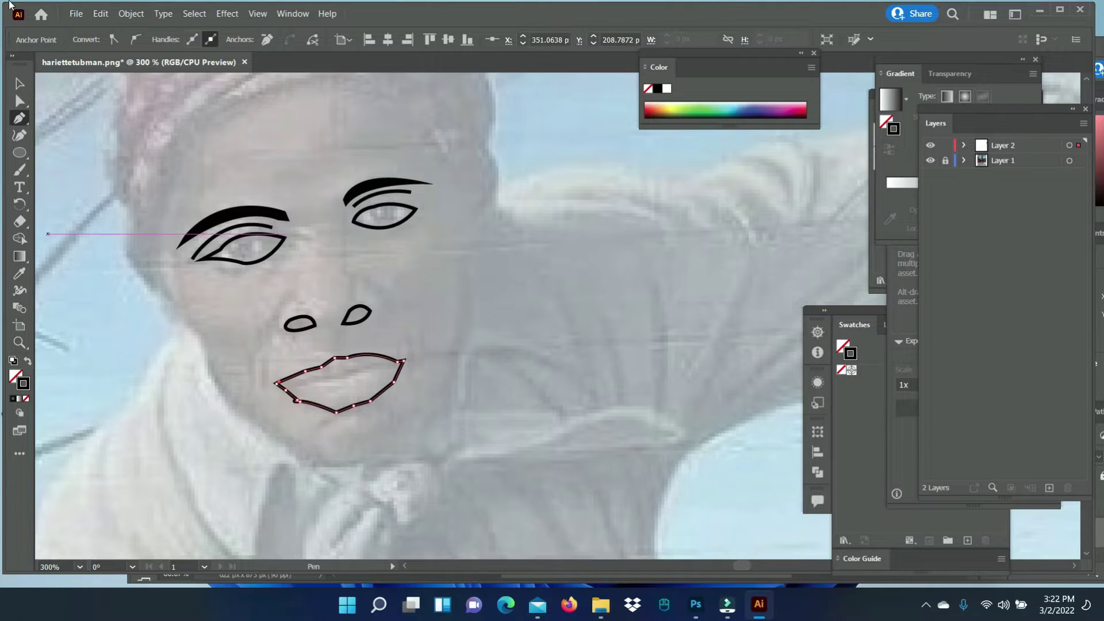
Replace the lip path with Paintbrush strokes for the lip line and lower lip
key("Delete")
key("b")
left_click_drag(68, 389, 105, 376)
left_click_drag(338, 355, 405, 345)
left_click_drag(284, 384, 329, 357)
left_click_drag(395, 368, 285, 387)
key("ctrl+z")
left_click_drag(401, 366, 282, 387)
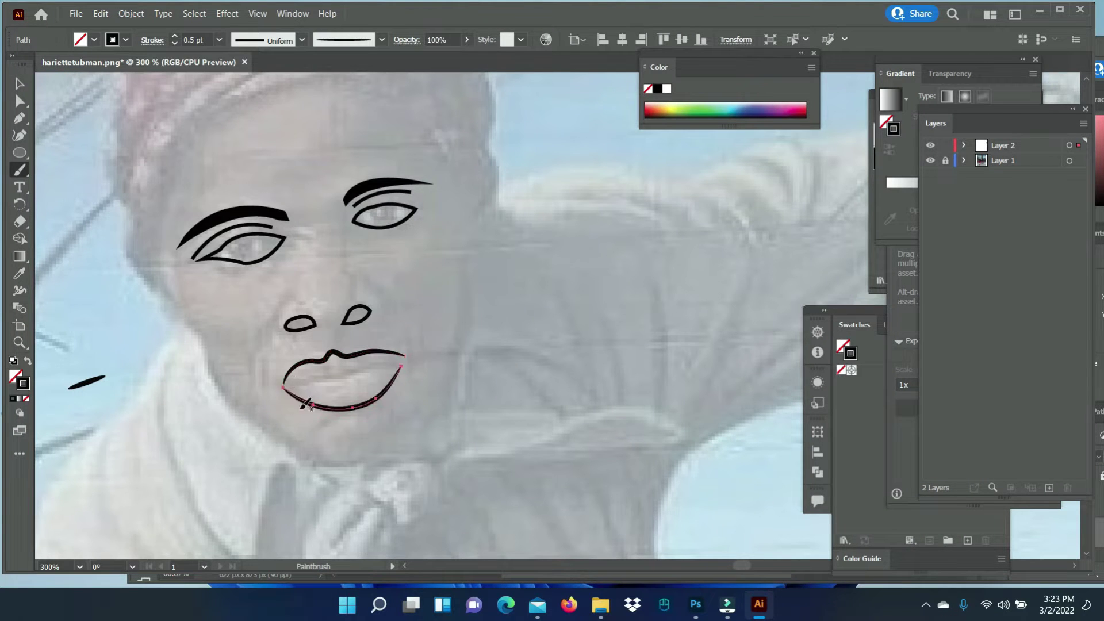
key("ctrl+z")
left_click_drag(397, 358, 290, 391)
left_click_drag(402, 356, 387, 382)
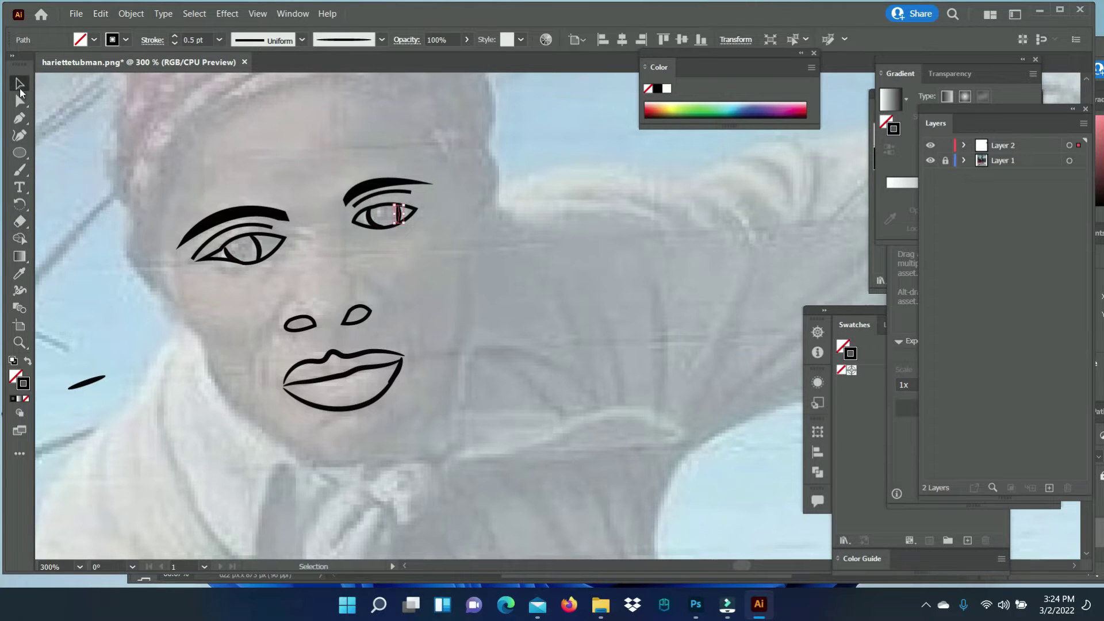
Brush the nose tip, both nostril sides, the nose bridge and the jaw-to-temple outline
key("ctrl+z")
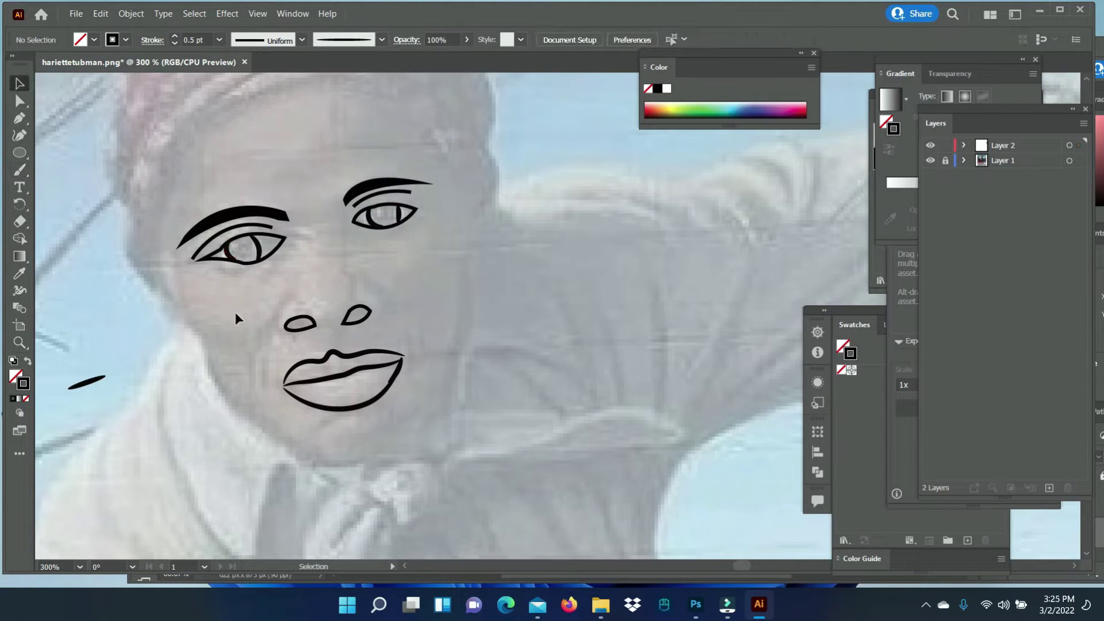
left_click_drag(340, 326, 312, 327)
left_click_drag(375, 281, 345, 323)
left_click_drag(291, 301, 299, 332)
left_click_drag(343, 238, 357, 274)
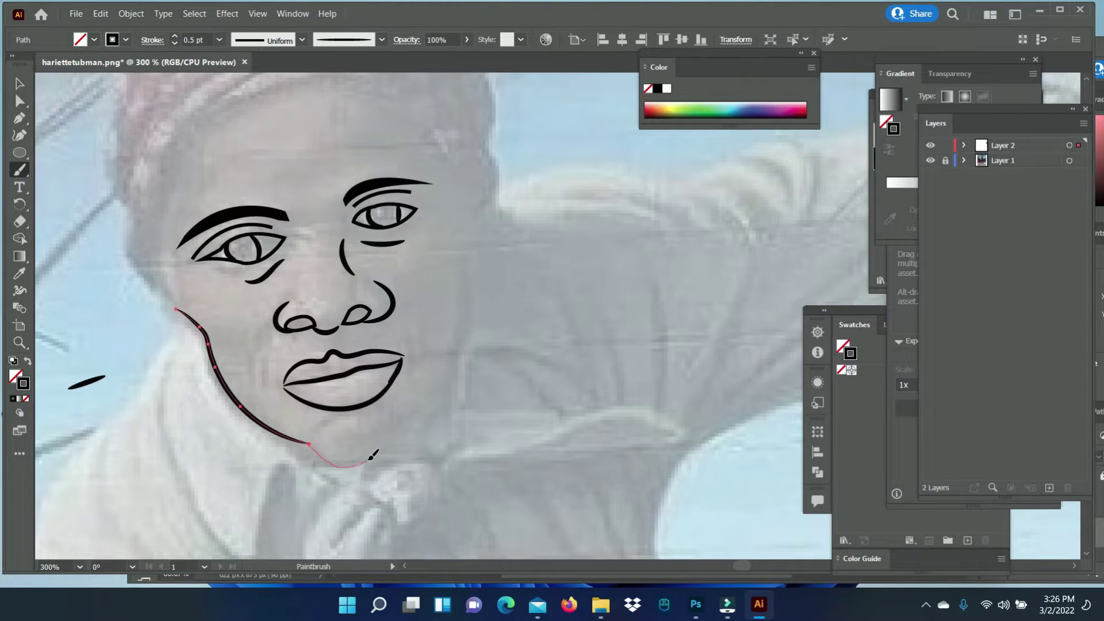
left_click_drag(264, 415, 460, 257)
left_click_drag(460, 259, 484, 196)
left_click(19, 84)
Brush the head outline up the headwrap's left side and down its right side
scroll(638, 360, "up", 3)
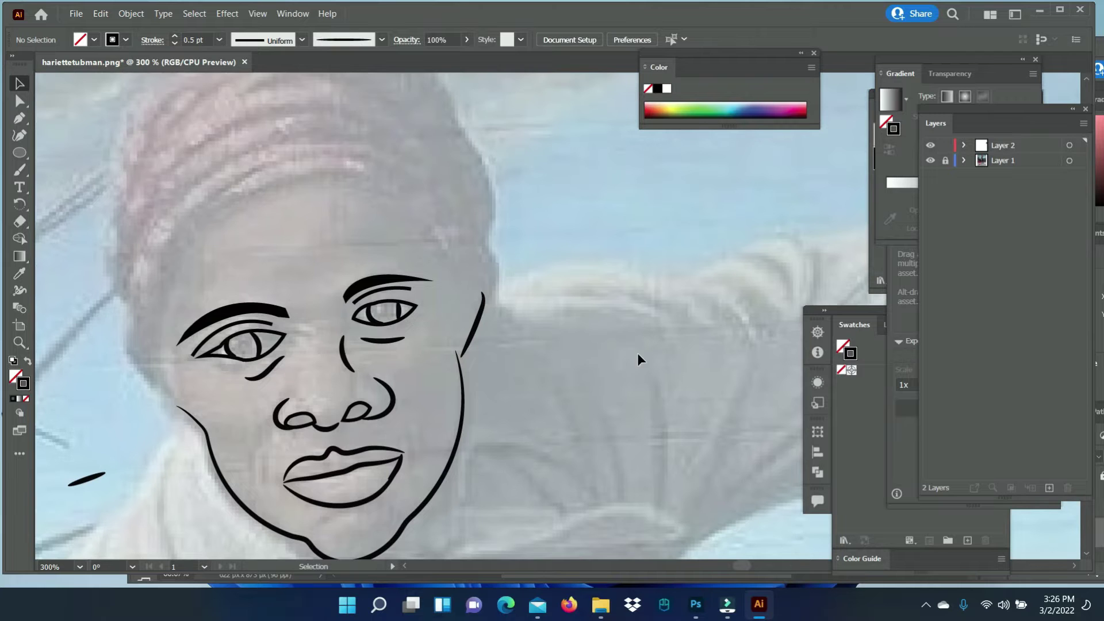
key("b")
scroll(394, 335, "up", 3)
left_click_drag(179, 515, 145, 413)
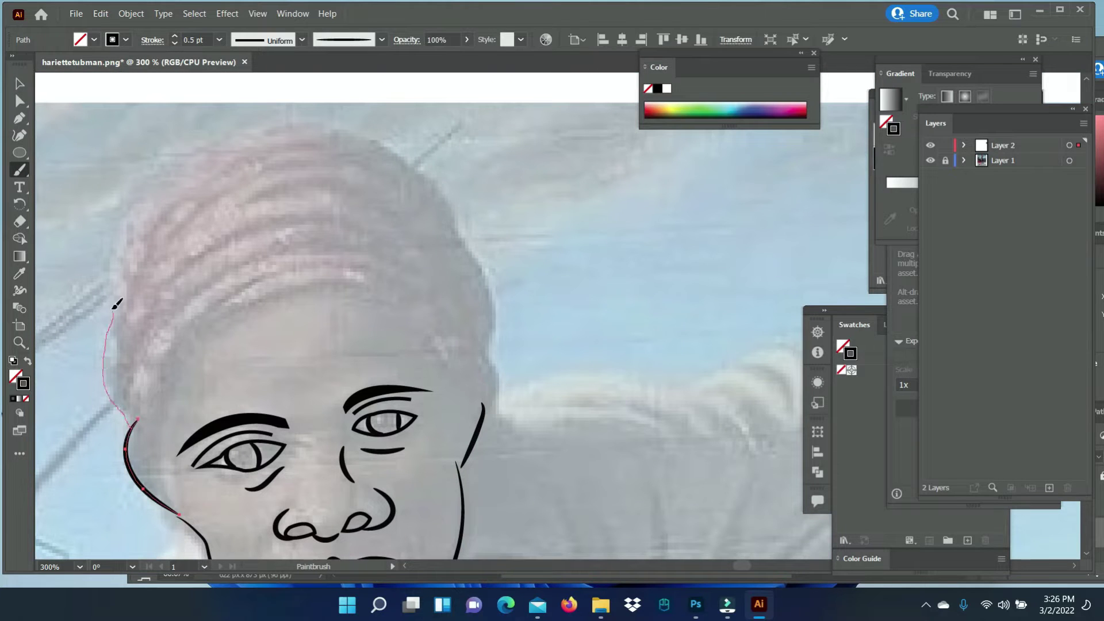
left_click_drag(504, 317, 482, 431)
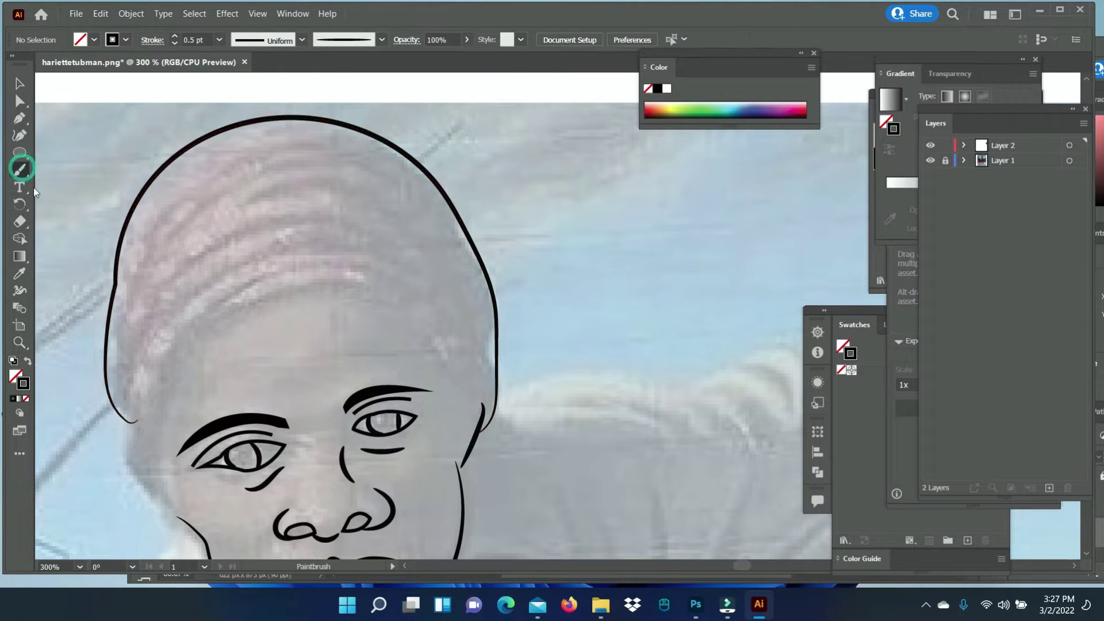
key("ctrl+z")
left_click_drag(108, 370, 232, 127)
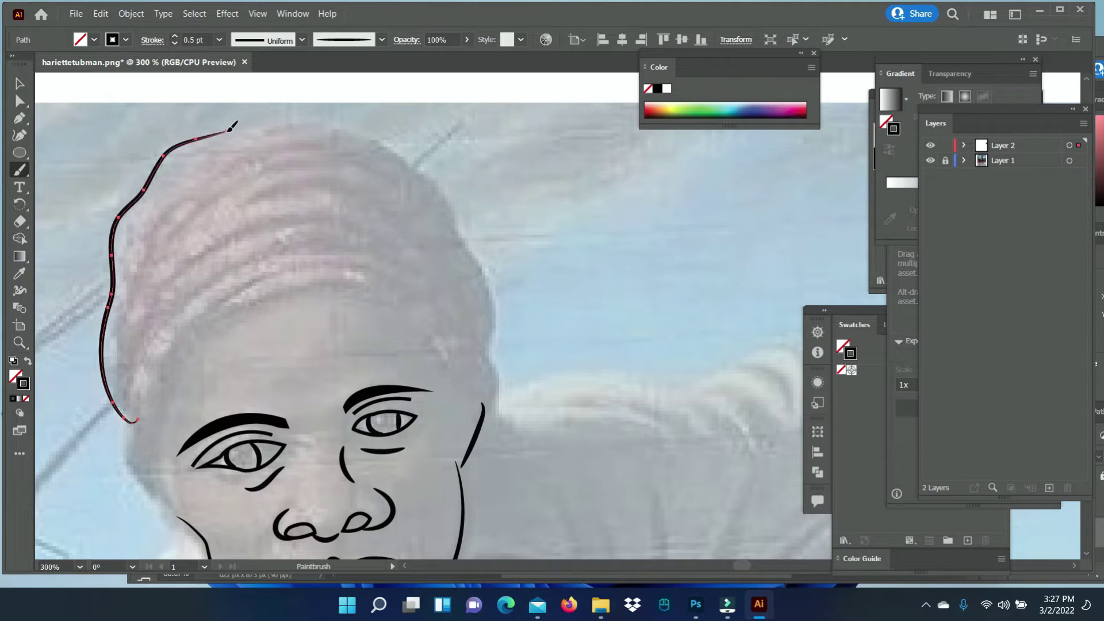
left_click_drag(433, 172, 482, 421)
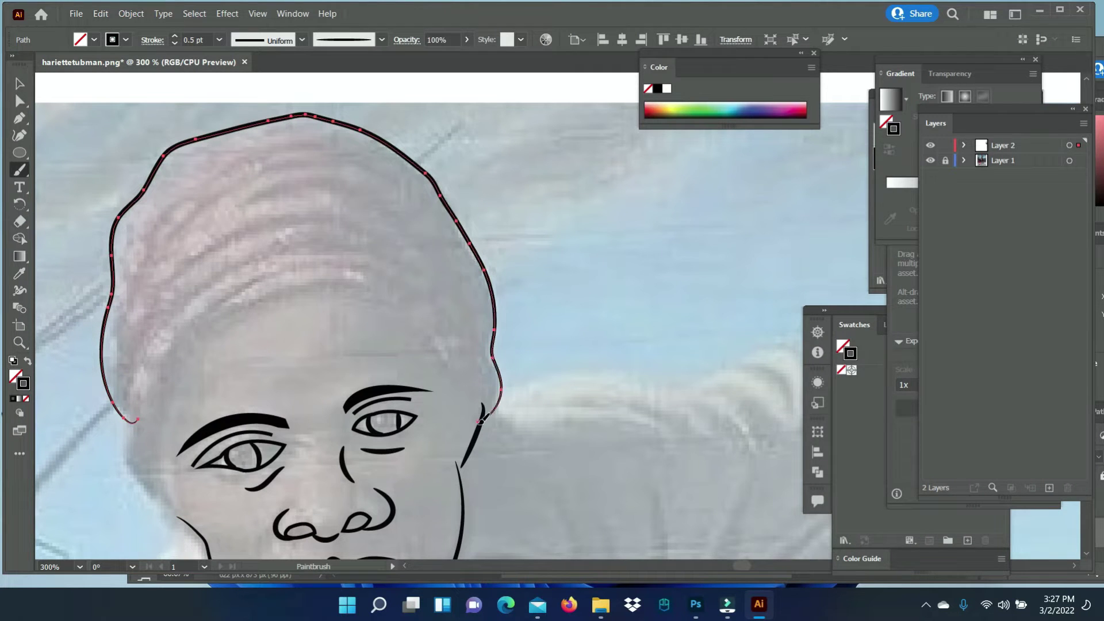
Add the headwrap's lower edge and several curved fold lines across the wrap
mouse_move(130, 421)
left_mouse_down()
mouse_move(181, 518)
mouse_move(290, 290)
left_mouse_up()
left_click_drag(482, 422, 482, 423)
left_click_drag(144, 437, 405, 286)
left_click_drag(128, 370, 401, 258)
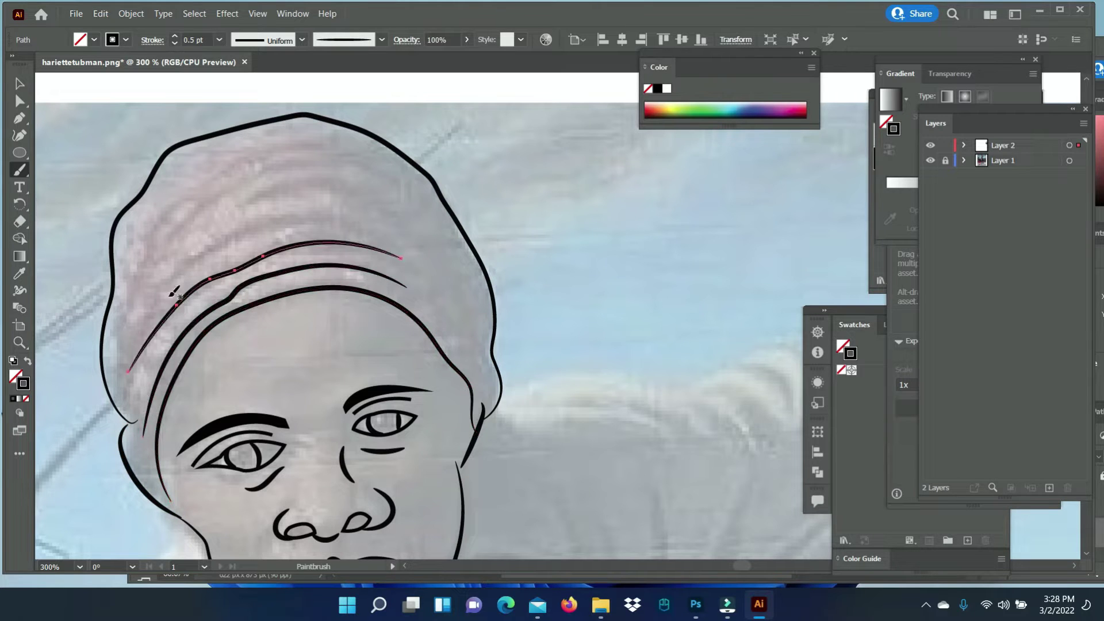
left_click_drag(136, 332, 368, 226)
left_click_drag(235, 204, 448, 270)
left_click_drag(129, 299, 230, 172)
mouse_move(144, 247)
left_mouse_down()
mouse_move(345, 144)
mouse_move(409, 185)
left_mouse_up()
key("v")
Add a curved stroke beside the cheek and ear
scroll(1053, 535, "down", 3)
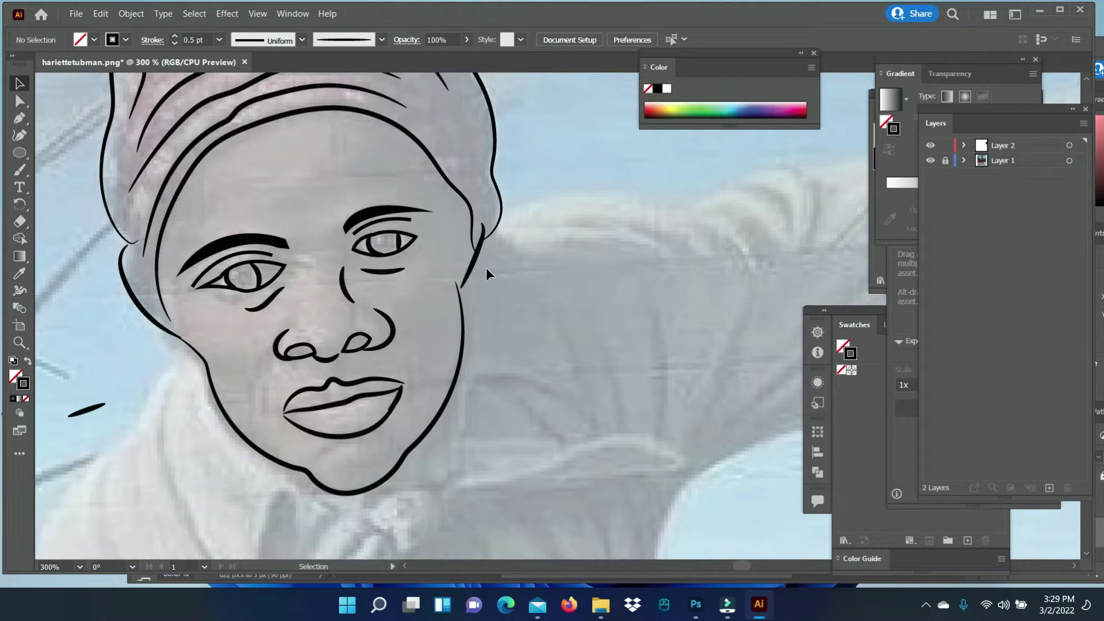
key("b")
left_click_drag(480, 233, 459, 306)
key("v")
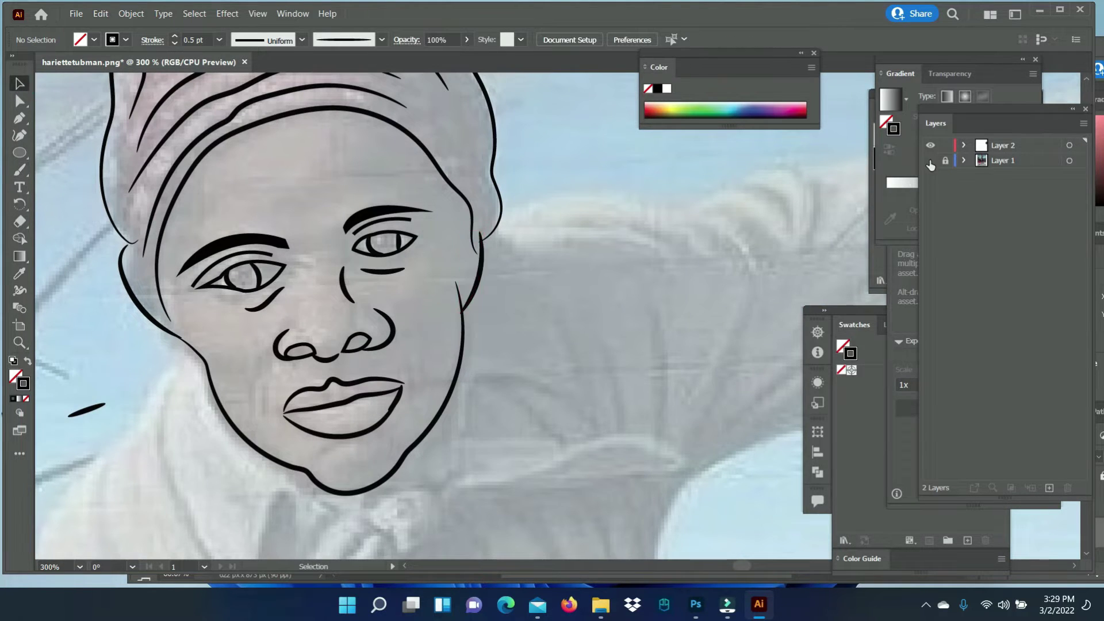
scroll(1091, 562, "down", 2)
Brush the collar points and neck strokes under the chin
key("b")
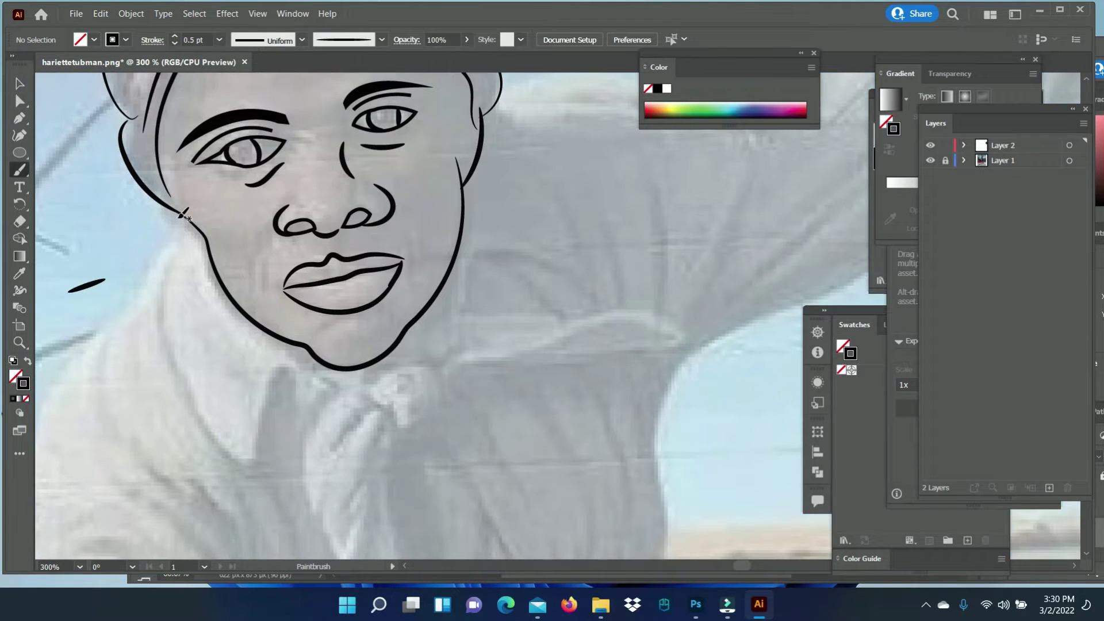
left_click_drag(225, 440, 298, 425)
right_click(296, 425)
left_click(222, 387)
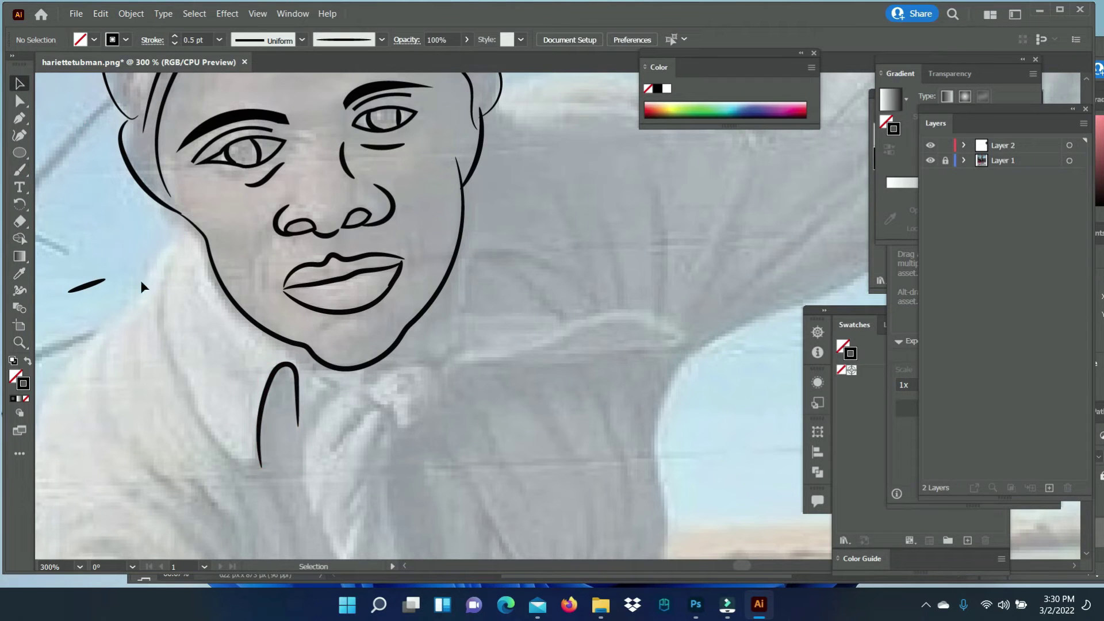
left_click_drag(263, 467, 258, 468)
mouse_move(341, 392)
left_mouse_down()
mouse_move(311, 521)
mouse_move(348, 395)
left_mouse_up()
left_click_drag(335, 454, 394, 446)
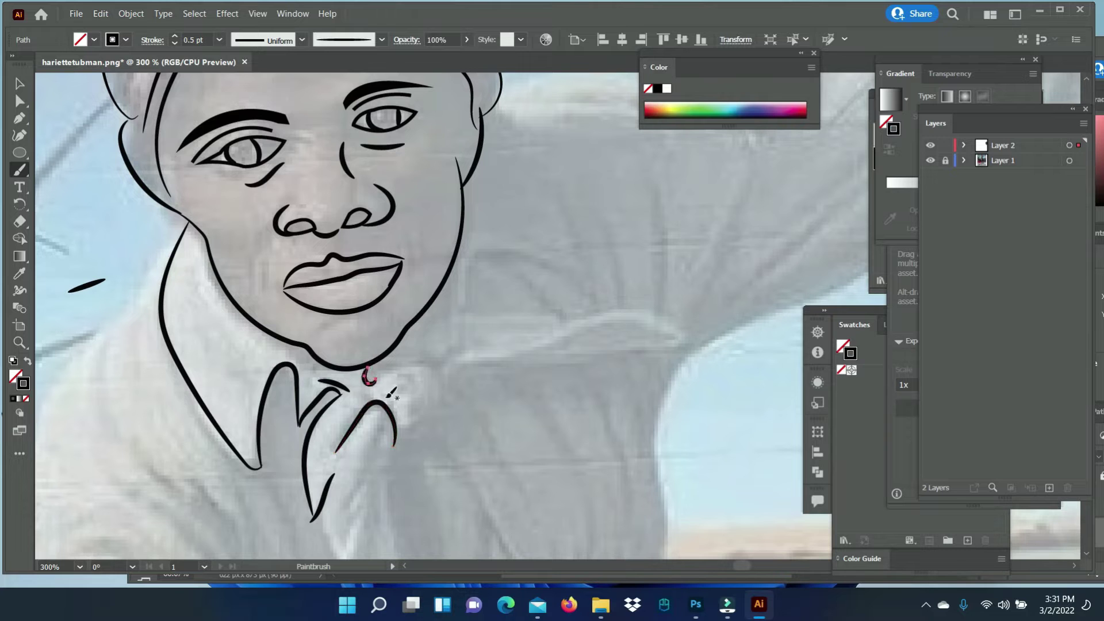
left_click_drag(428, 409, 431, 407)
Add the collar fold line, right collar flap and the collar's outer edge
scroll(253, 242, "down", 5)
scroll(253, 241, "right", 2)
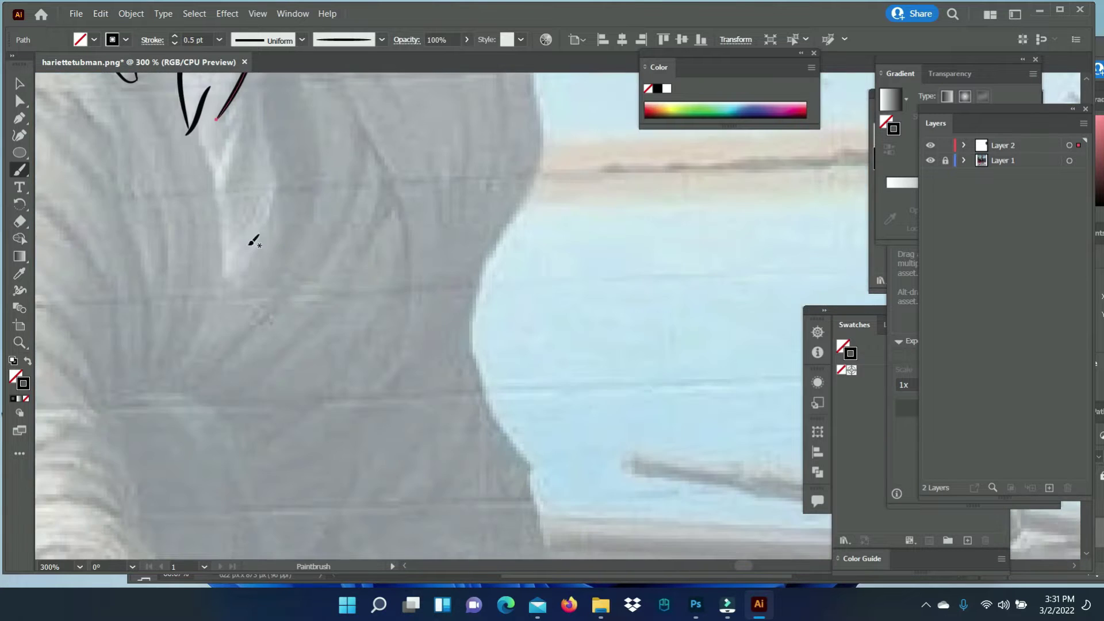
left_click_drag(233, 275, 223, 282)
scroll(230, 258, "up", 5)
left_click_drag(272, 250, 260, 296)
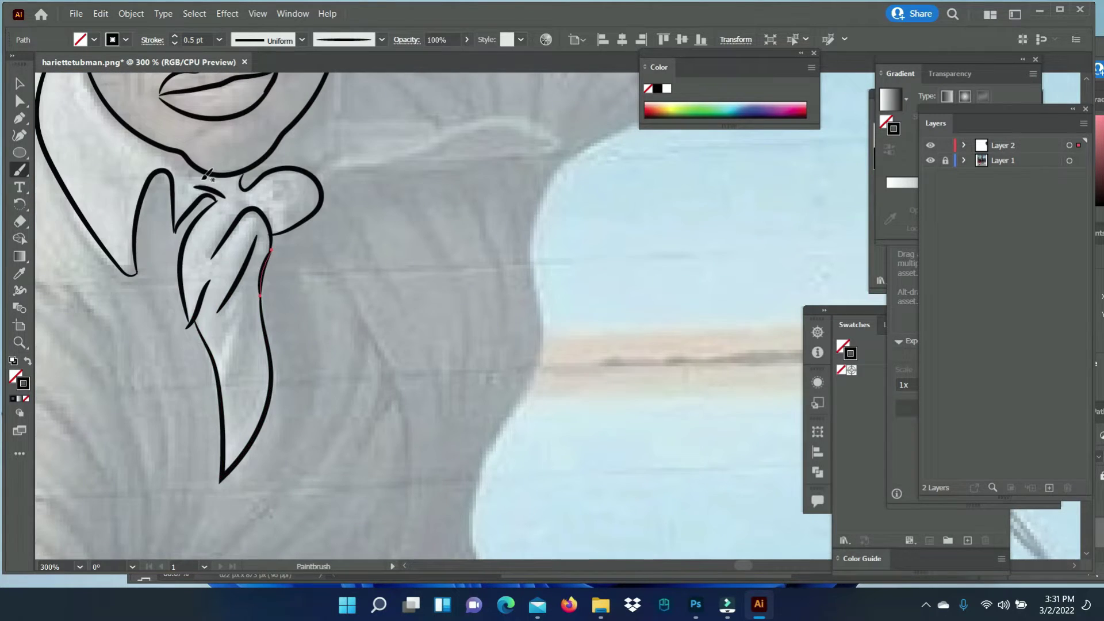
left_click_drag(90, 94, 86, 98)
scroll(230, 259, "up", 5)
left_click_drag(72, 204, 94, 284)
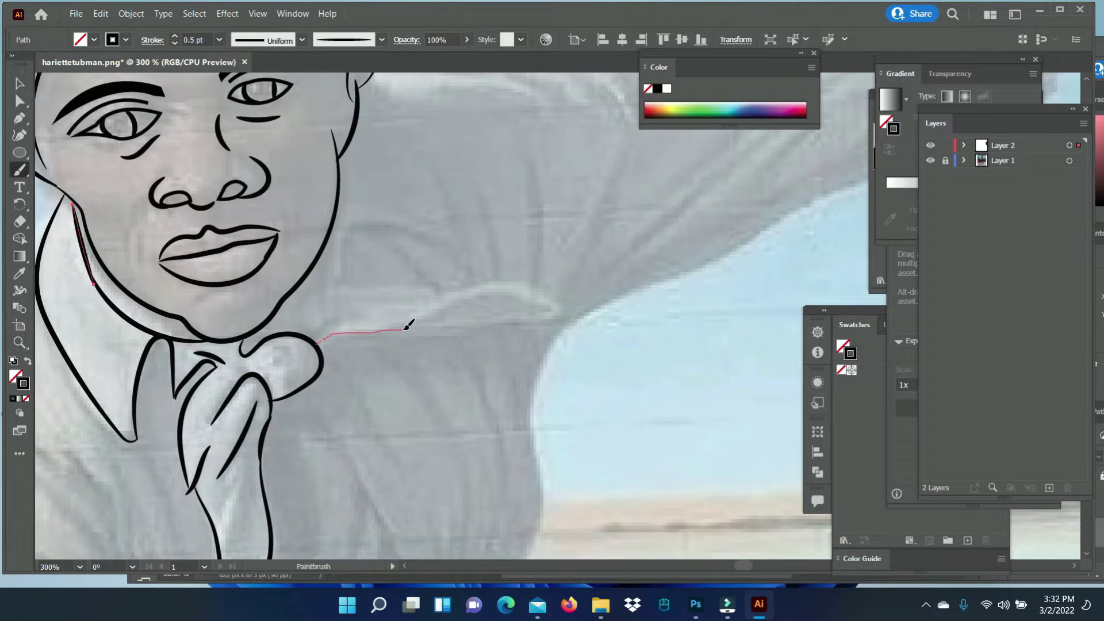
left_click_drag(405, 339, 319, 343)
Draw the hooked shoulder line and the top edge of the raised sleeve
mouse_move(470, 289)
left_mouse_down()
mouse_move(309, 282)
mouse_move(451, 246)
left_mouse_up()
scroll(460, 259, "up", 5)
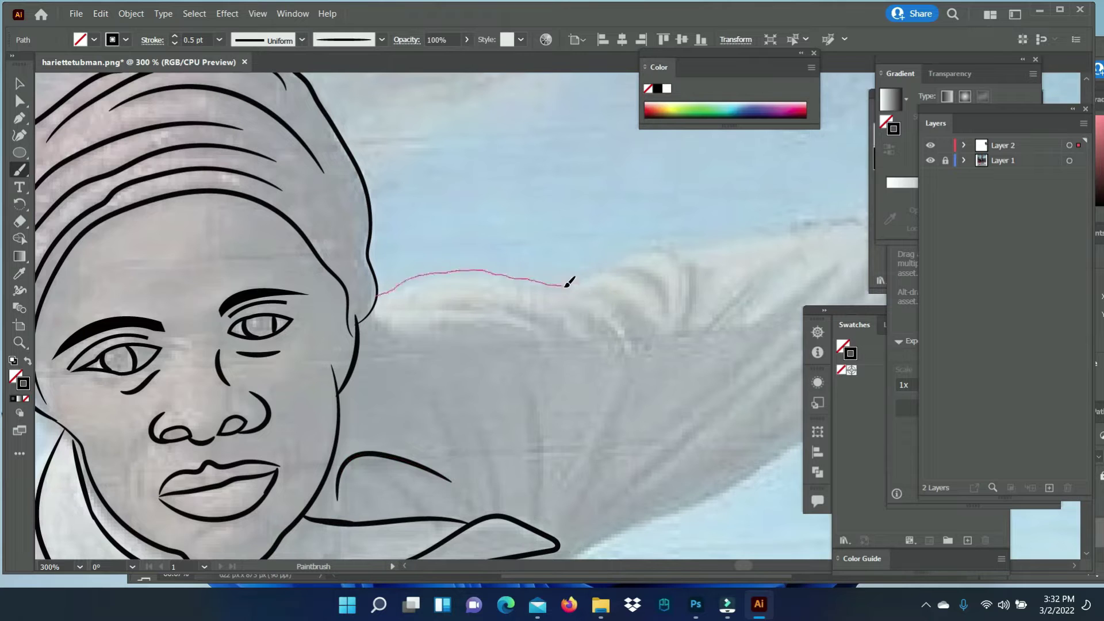
left_click_drag(569, 283, 687, 291)
scroll(774, 258, "right", 5)
left_click_drag(256, 254, 385, 221)
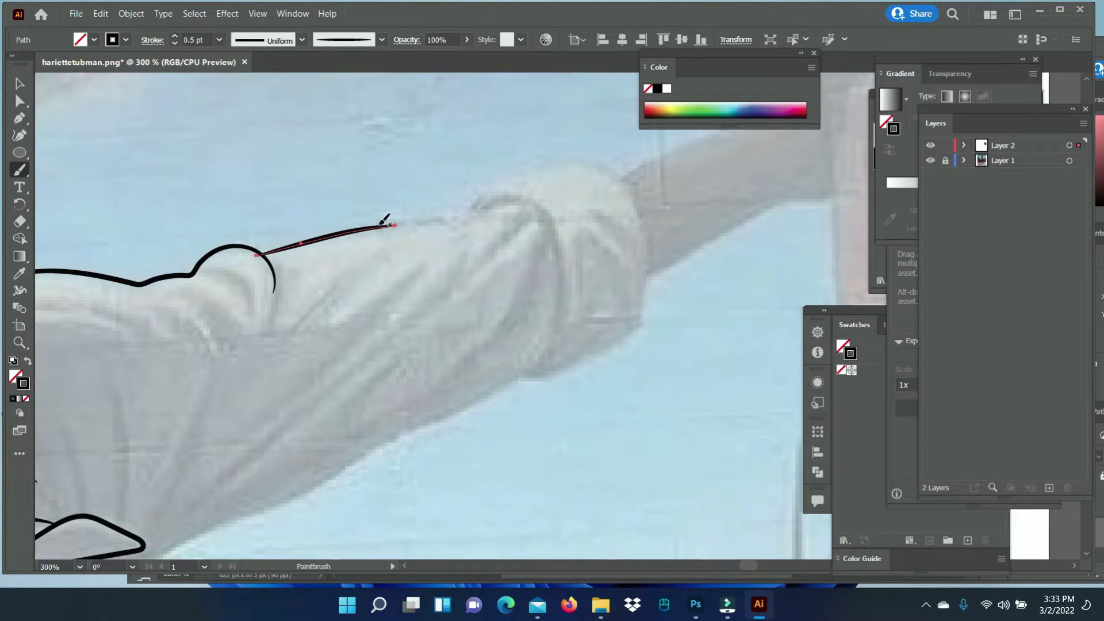
left_click_drag(531, 199, 515, 380)
left_click_drag(605, 163, 646, 225)
Outline the rolled sleeve cuff, the sleeve's lower edge and the arm toward the hand
left_click_drag(592, 348, 587, 352)
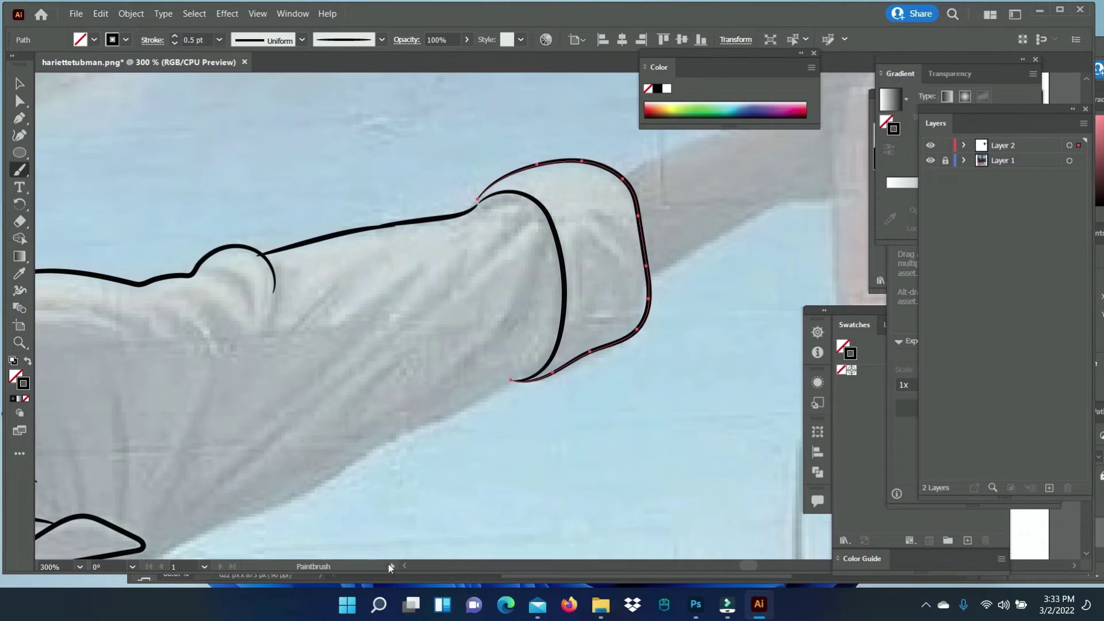
scroll(403, 287, "left", 3)
scroll(403, 288, "down", 3)
mouse_move(296, 488)
left_mouse_down()
mouse_move(527, 299)
mouse_move(708, 207)
left_mouse_up()
scroll(636, 414, "up", 3)
scroll(636, 414, "up", 3)
scroll(401, 315, "right", 5)
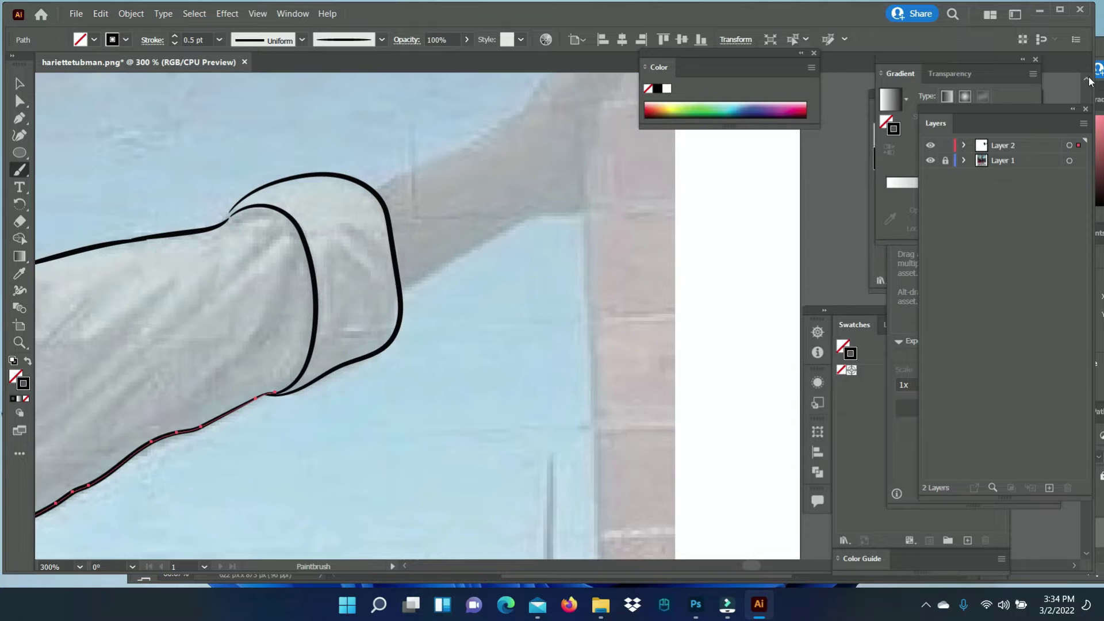
scroll(401, 315, "up", 2)
mouse_move(590, 154)
left_mouse_down()
mouse_move(584, 345)
mouse_move(396, 428)
left_mouse_up()
right_click(584, 345)
key("Escape")
scroll(397, 324, "up", 5)
Zoom to the sleeve and start brushing its fold lines, undoing stray strokes
key("z")
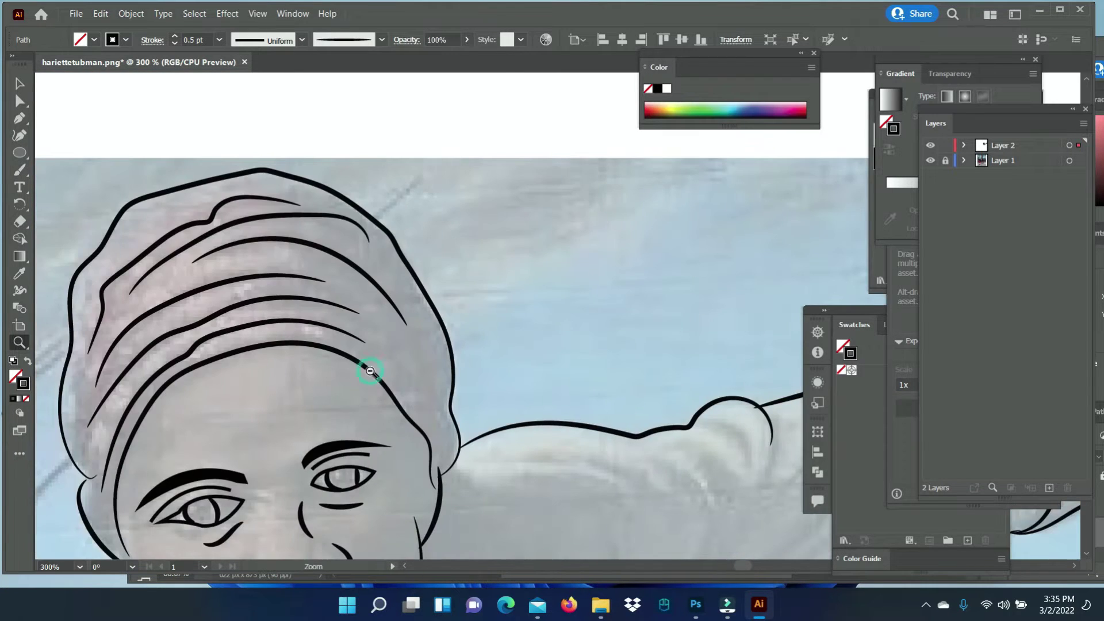
scroll(390, 451, "down", 3)
scroll(518, 346, "down", 3)
key("b")
left_click_drag(620, 95, 513, 422)
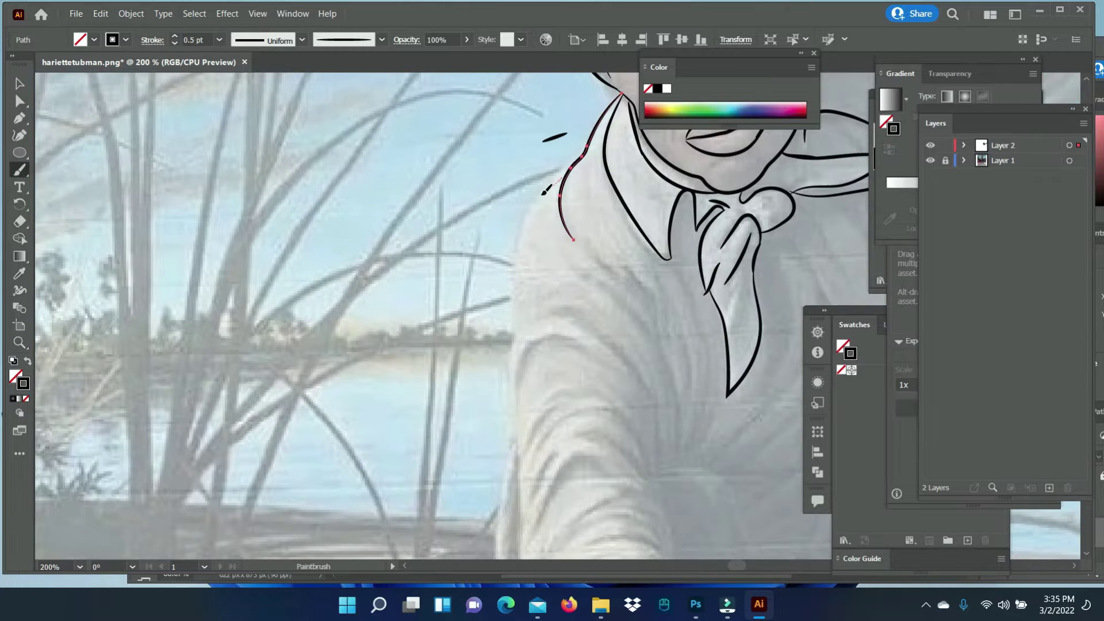
scroll(542, 439, "down", 2)
scroll(518, 259, "down", 3)
mouse_move(511, 109)
left_mouse_down()
mouse_move(521, 293)
mouse_move(525, 227)
left_mouse_up()
key("ctrl+z")
left_click_drag(523, 364, 538, 400)
key("ctrl+z")
Add the remaining curved sleeve folds, the cuff fold and the sleeve's inner edge
left_click_drag(679, 400, 673, 414)
left_click_drag(592, 308, 685, 365)
left_click_drag(591, 267, 672, 288)
left_click_drag(558, 256, 664, 242)
left_click_drag(538, 244, 613, 198)
mouse_move(538, 175)
left_mouse_down()
mouse_move(582, 132)
mouse_move(638, 160)
left_mouse_up()
left_click_drag(525, 171, 562, 127)
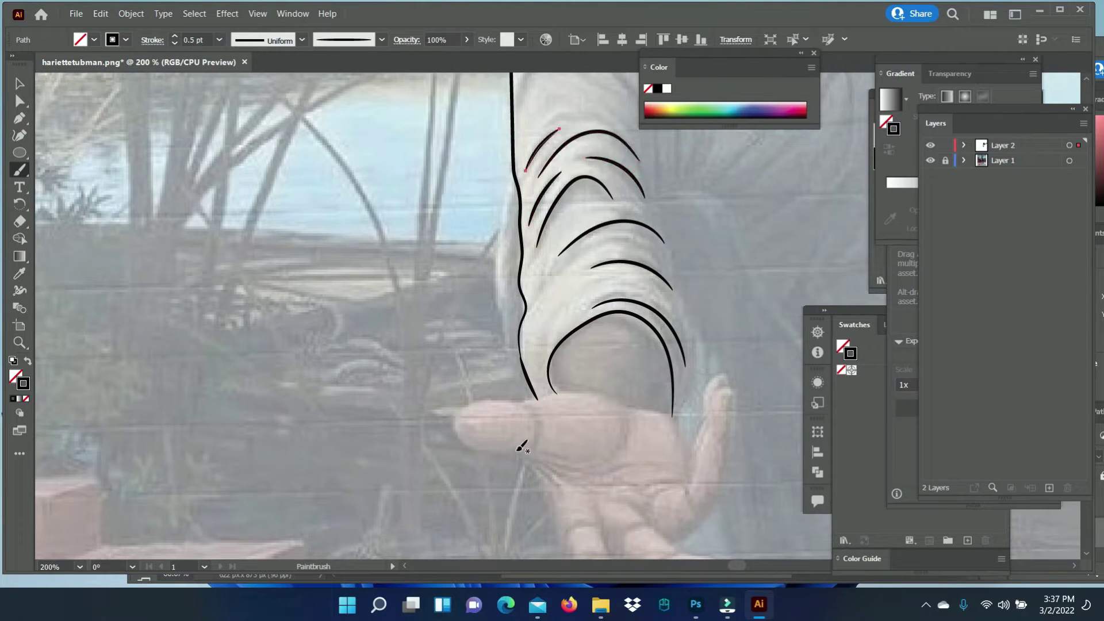
Outline the thumb, palm edge, fingers and palm crease of the outstretched hand
left_click_drag(525, 401, 607, 462)
left_click_drag(698, 410, 676, 453)
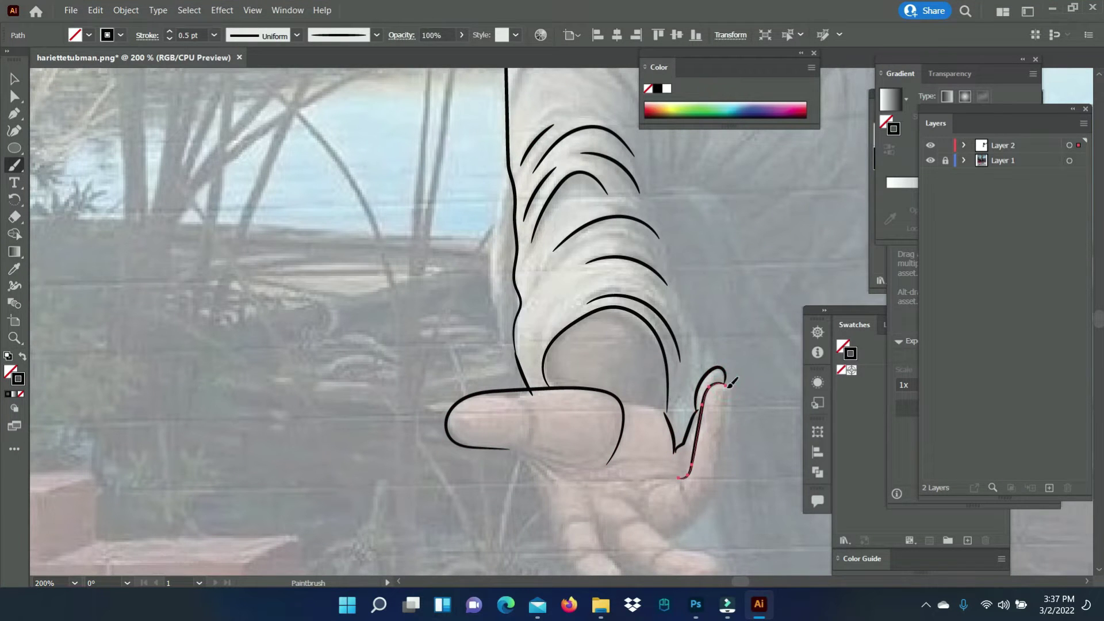
left_click_drag(664, 536, 661, 538)
left_click_drag(695, 511, 651, 501)
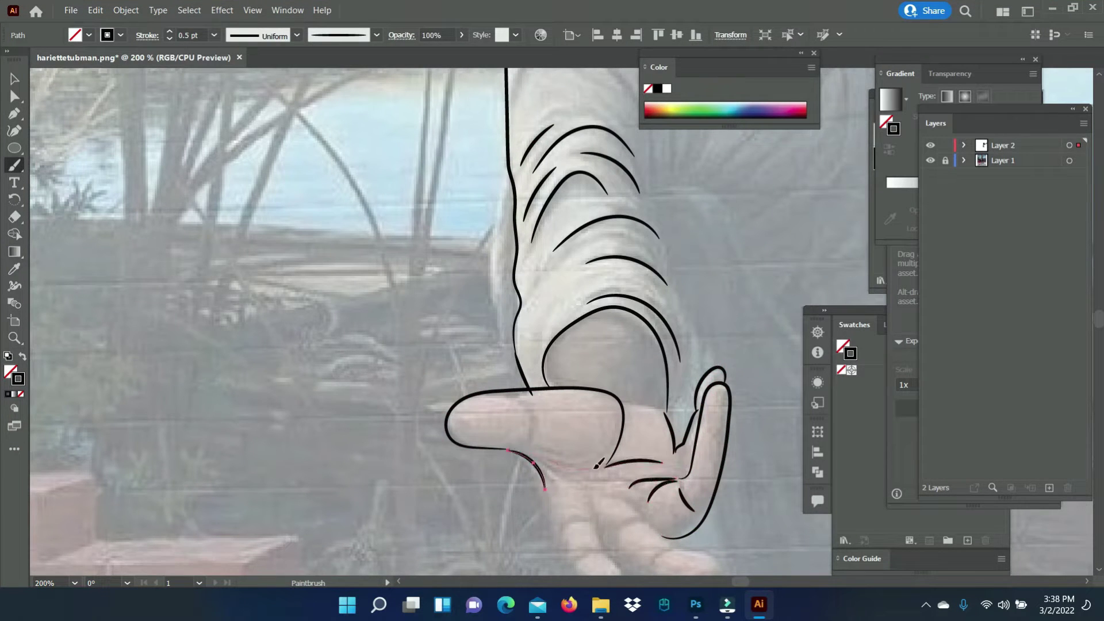
scroll(561, 473, "down", 3)
scroll(561, 473, "down", 2)
left_click_drag(543, 333, 610, 401)
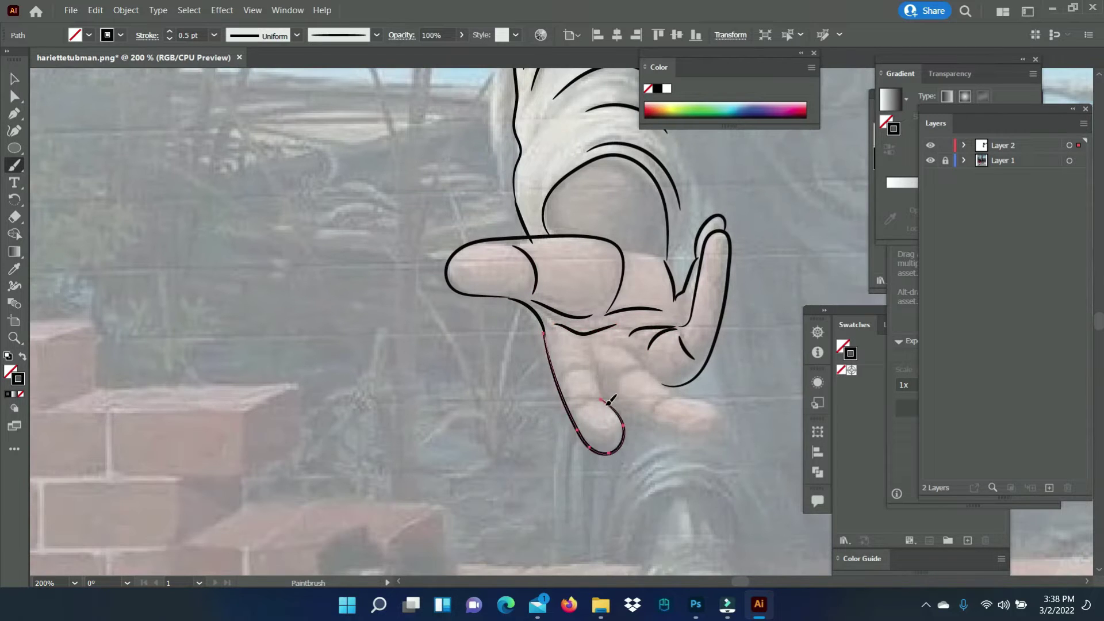
mouse_move(722, 409)
left_mouse_down()
mouse_move(667, 392)
mouse_move(655, 373)
left_mouse_up()
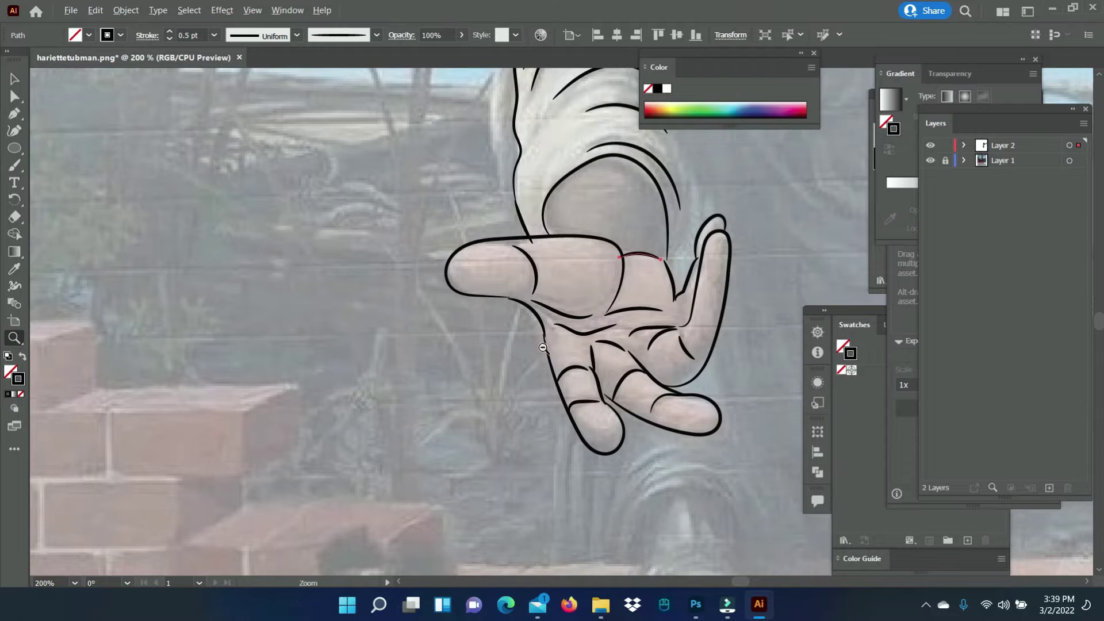
left_click(426, 406, "ctrl+alt+space")
scroll(633, 188, "up", 3)
Brush the robe's right edge, its lower edge and the outline up toward the hand
left_click_drag(602, 345, 633, 411)
left_click_drag(633, 410, 643, 482)
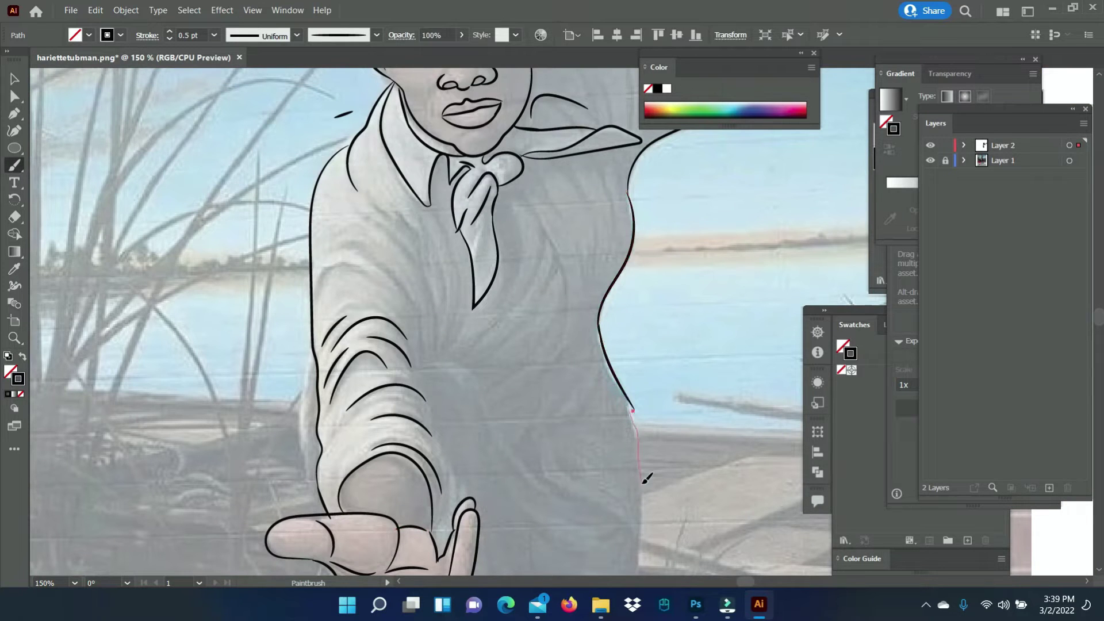
scroll(656, 206, "down", 5)
mouse_move(660, 366)
left_mouse_down()
mouse_move(681, 467)
mouse_move(569, 460)
left_mouse_up()
mouse_move(403, 448)
left_mouse_down()
mouse_move(397, 463)
mouse_move(362, 437)
mouse_move(451, 403)
left_mouse_up()
Brush black fold lines down the skirt, near the hem, beside the sleeve and near the shoulder
left_click_drag(555, 460, 516, 397)
left_click_drag(536, 306, 614, 443)
left_click_drag(482, 124, 555, 210)
left_click_drag(580, 262, 498, 183)
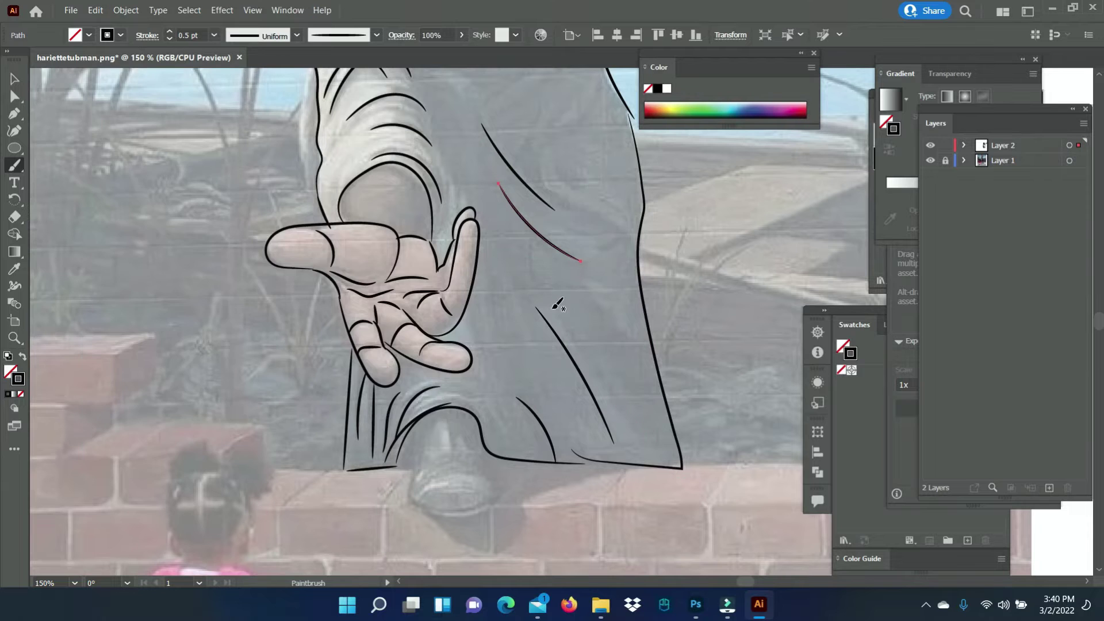
left_click_drag(650, 431, 647, 437)
scroll(647, 437, "up", 3)
mouse_move(539, 86)
left_mouse_down()
mouse_move(458, 203)
mouse_move(551, 202)
left_mouse_up()
left_click_drag(555, 112, 478, 219)
left_click_drag(562, 147, 484, 236)
left_click_drag(422, 212, 486, 342)
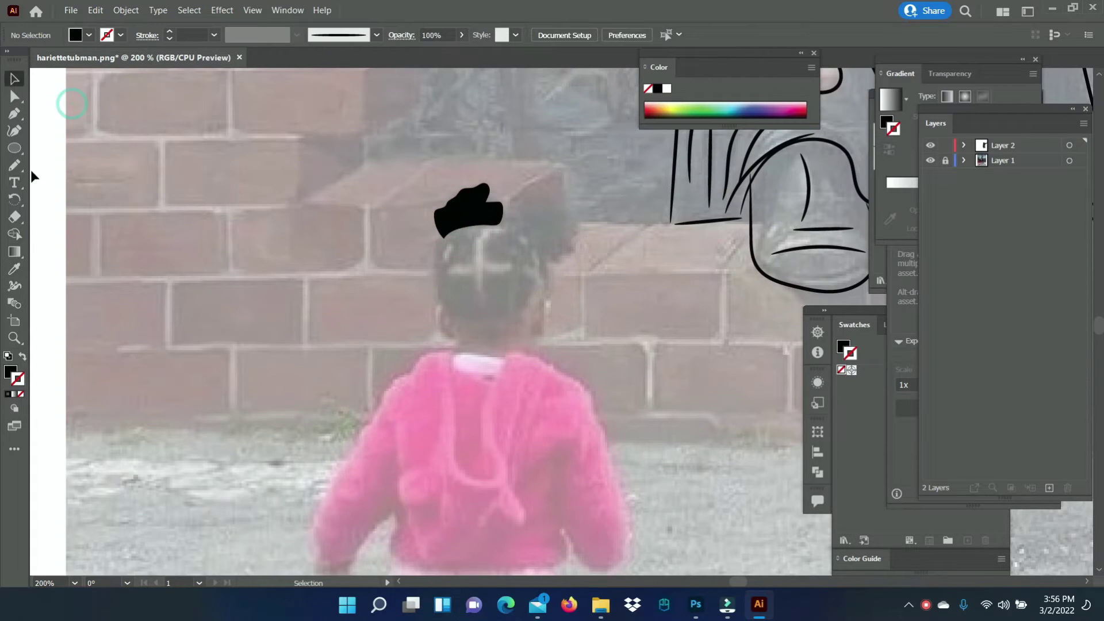
Pencil the child's two black-filled hair buns and another hair section
left_click(14, 165)
left_click_drag(504, 201, 565, 174)
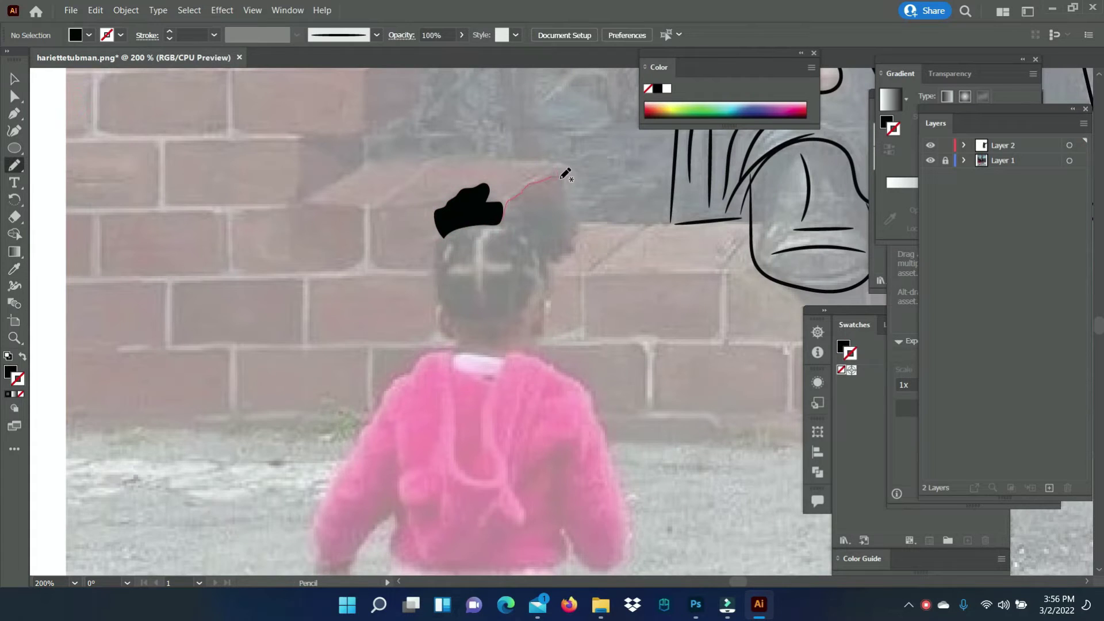
left_click_drag(524, 234, 509, 221)
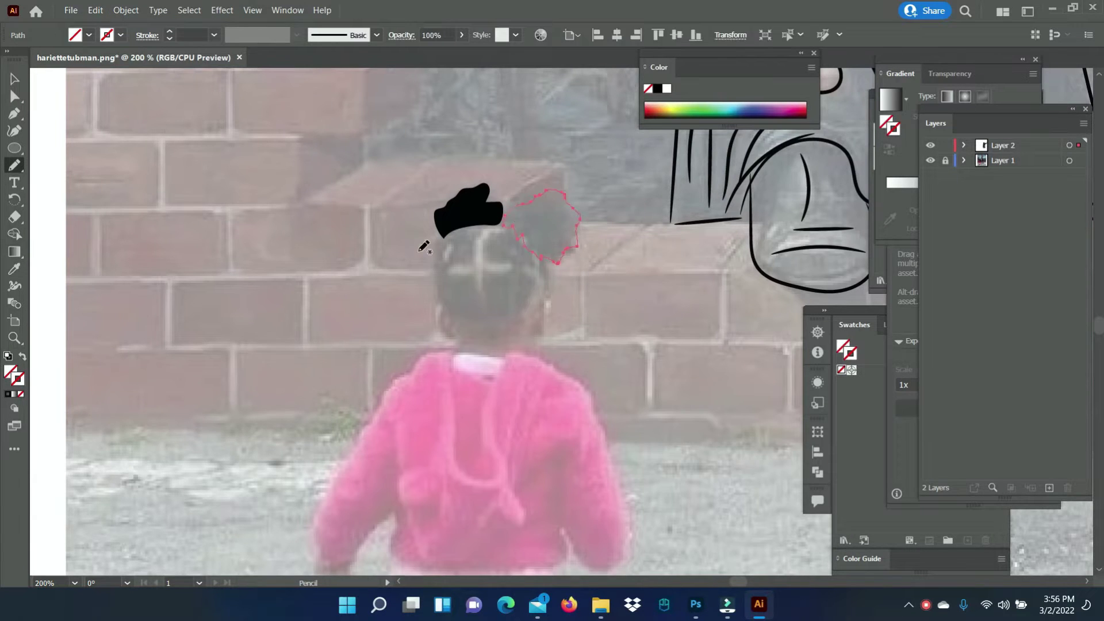
scroll(402, 241, "right", 5)
mouse_move(241, 233)
left_mouse_down()
mouse_move(240, 251)
mouse_move(292, 260)
left_mouse_up()
key("v")
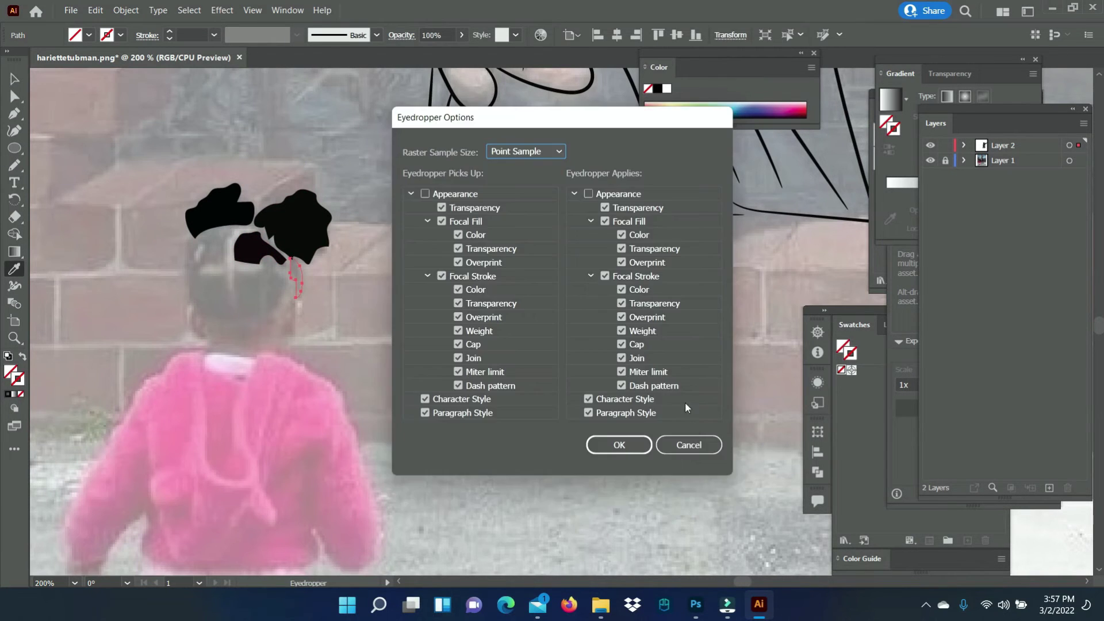
Draw filled hair sections covering the back and lower part of the child's head
mouse_move(241, 295)
left_mouse_down()
mouse_move(234, 273)
mouse_move(241, 317)
left_mouse_up()
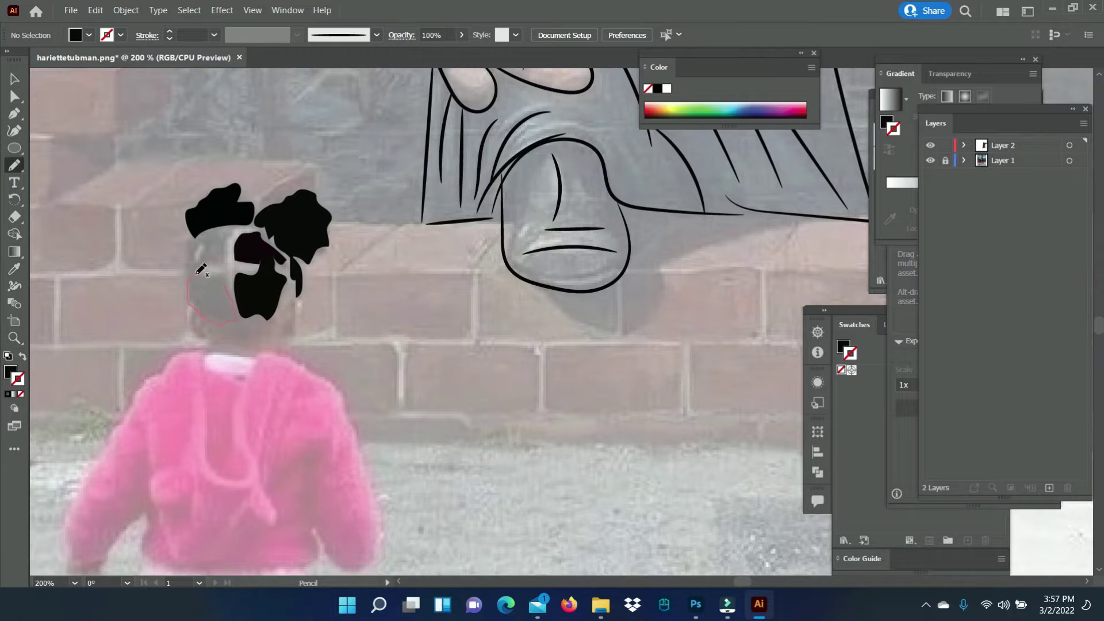
left_click_drag(197, 274, 235, 270)
mouse_move(233, 232)
left_mouse_down()
mouse_move(225, 261)
mouse_move(229, 232)
left_mouse_up()
key("v")
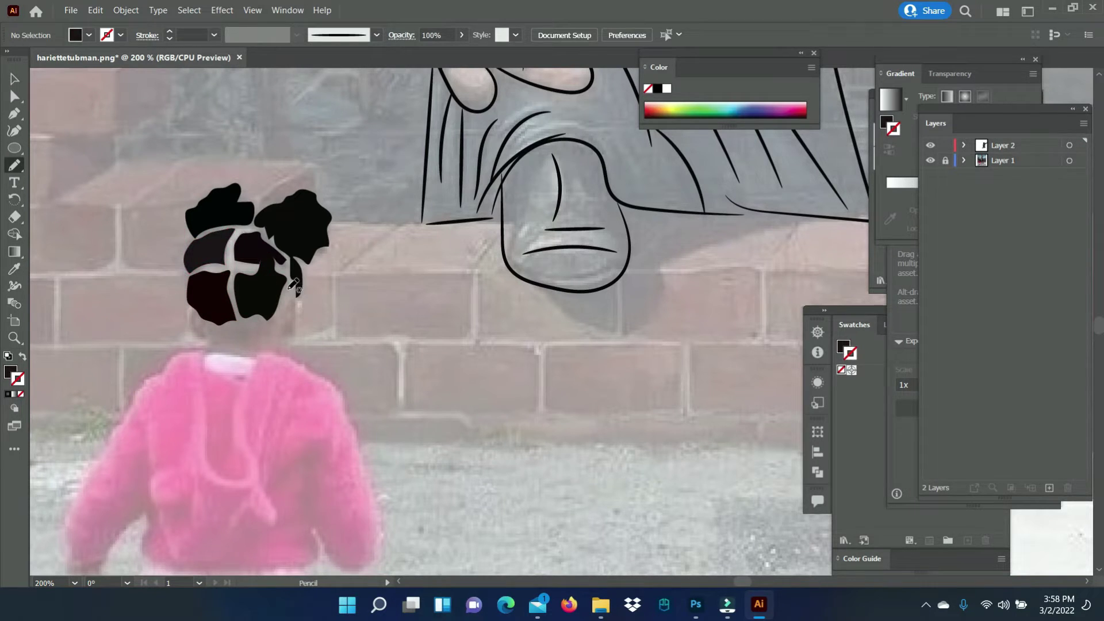
left_click(95, 10)
Zoom in on the child's head and pencil the nape and left ear shapes under the hair
key("z")
left_click(537, 330)
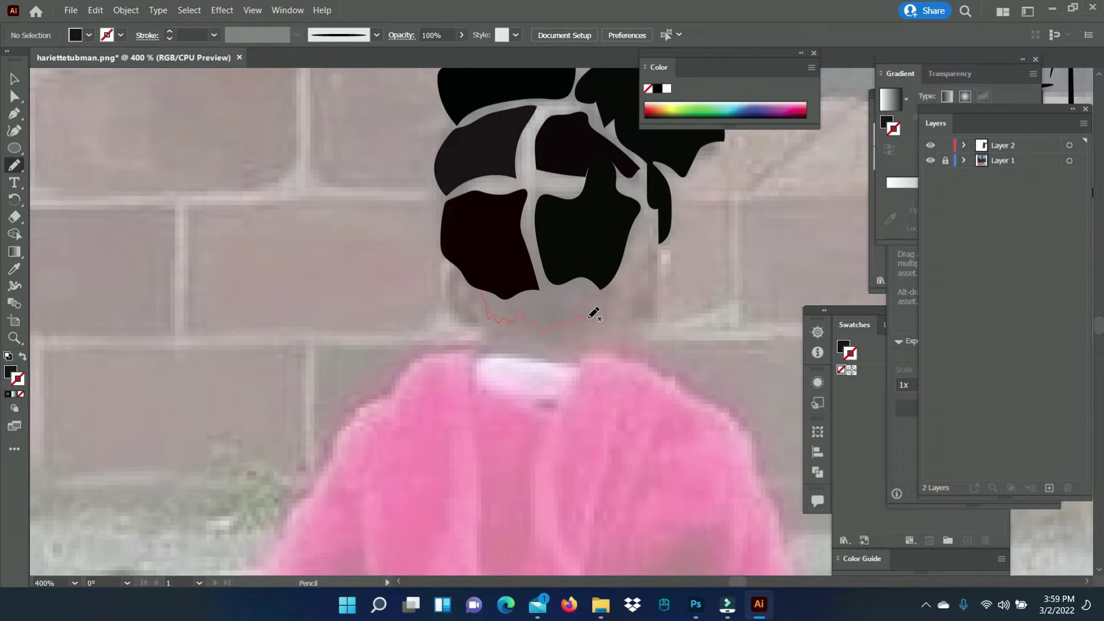
mouse_move(559, 286)
left_mouse_down()
mouse_move(486, 296)
mouse_move(467, 321)
left_mouse_up()
key("v")
key("n")
left_click_drag(458, 266, 457, 270)
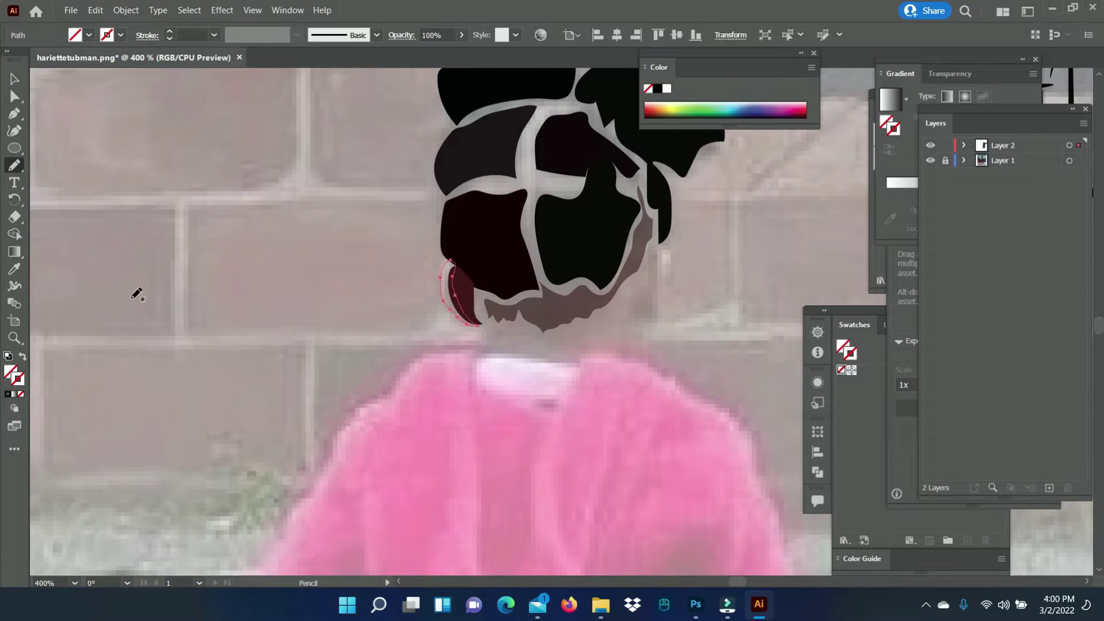
Give the new shape a mauve fill with the Eyedropper and Color Picker
key("i")
double_click(11, 372)
key("Return")
left_click(15, 79)
double_click(10, 372)
key("Return")
right_click(443, 264)
left_click(623, 336)
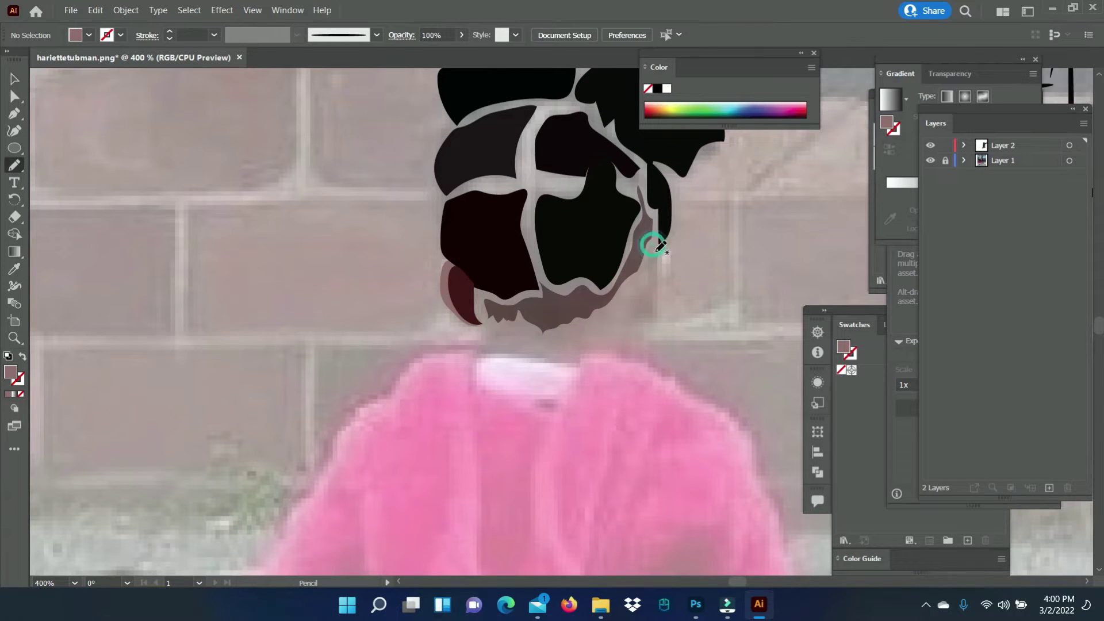
Draw a dark-red ear shape beside the hair and send it behind the hair
left_click_drag(649, 279, 661, 249)
key("v")
left_click(116, 129)
key("i")
left_click(541, 311)
key("v")
right_click(656, 241)
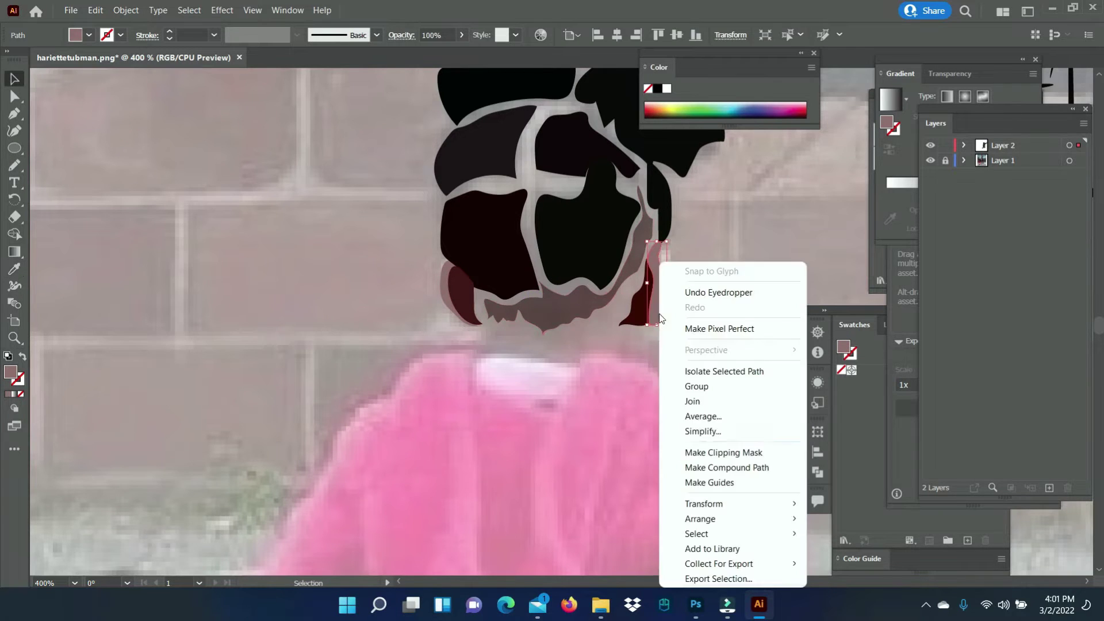
left_click(36, 233)
Pencil a neck shape and give it a light-pink skin-tone fill
key("n")
left_click_drag(666, 244, 661, 248)
key("i")
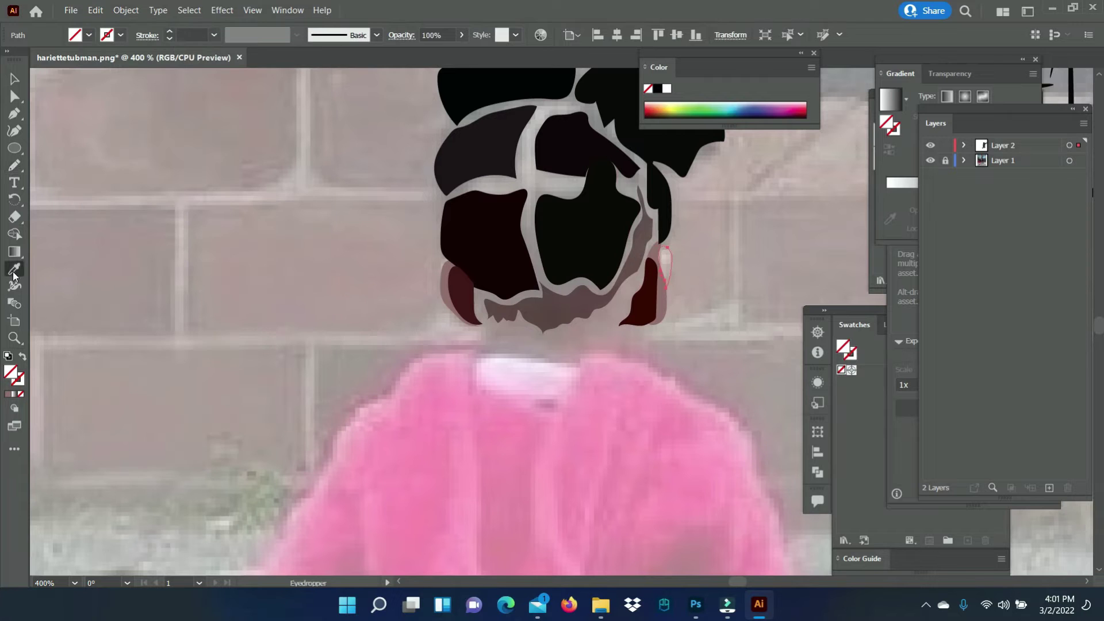
key("v")
right_click(664, 258)
left_click(296, 422)
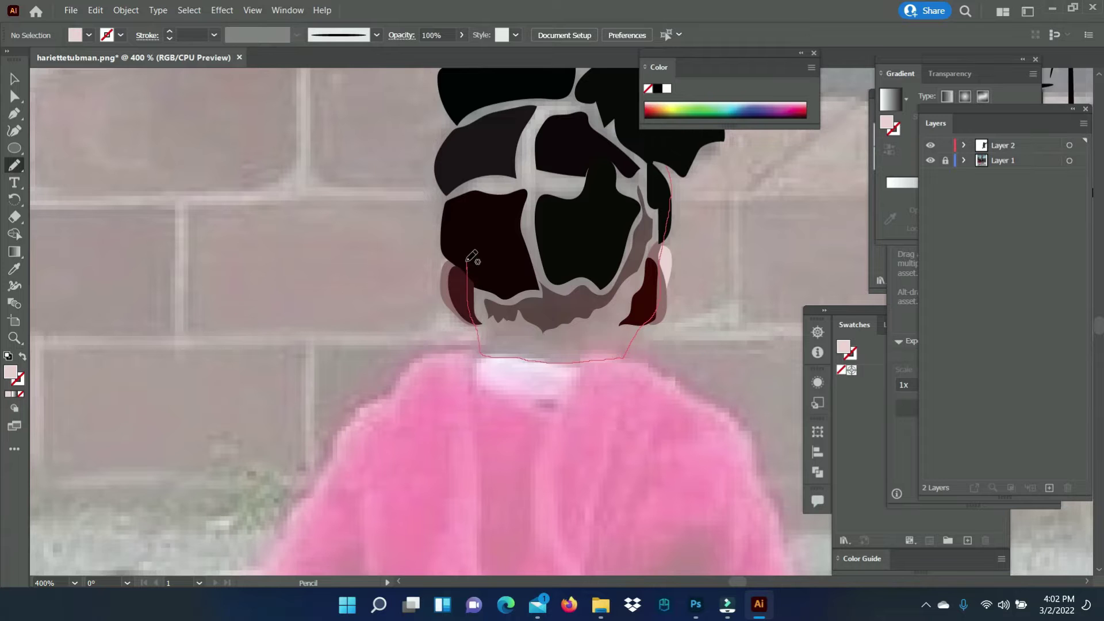
Draw the head shape and fill it dusty pink in the Color Picker
left_click_drag(463, 109, 625, 210)
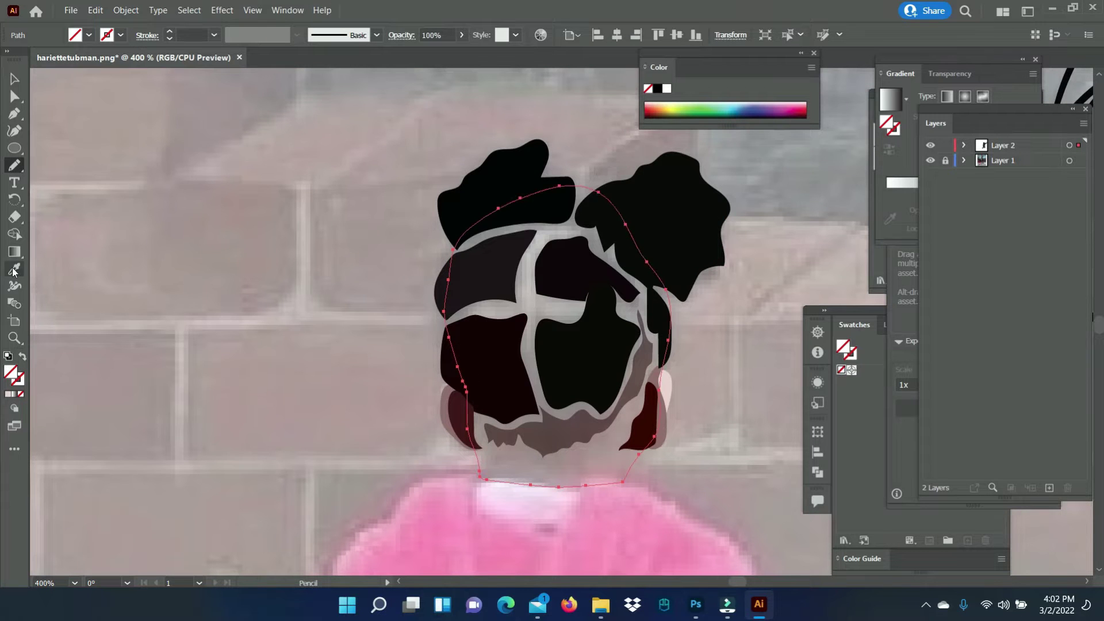
left_click(15, 268)
left_click(644, 420)
double_click(10, 372)
left_click(629, 229)
left_click(928, 180)
key("v")
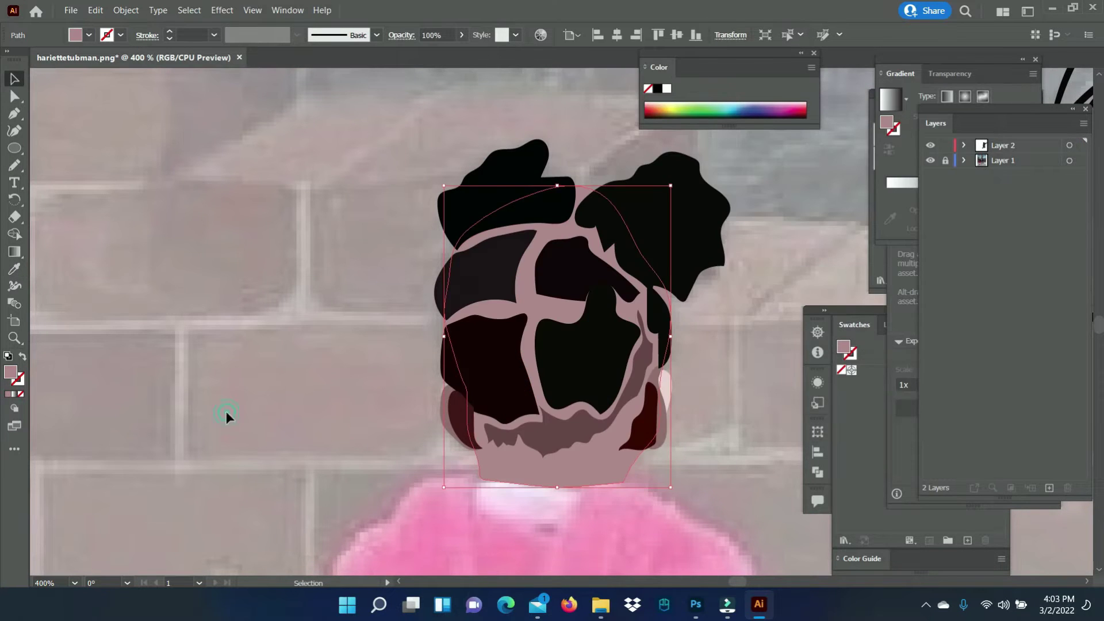
left_click(225, 415)
Outline the head below the hair and send it behind the hair
key("n")
left_click_drag(564, 411, 559, 413)
key("ctrl+shift+bracketleft")
key("v")
right_click(593, 138)
left_click(250, 459)
Draw a small ear detail shape and fill it dark red
key("n")
left_click_drag(471, 408, 484, 419)
key("i")
left_click(452, 413)
key("v")
right_click(478, 421)
key("Escape")
Draw a dark-red shape over the right ear, zoomed in closely
key("n")
left_click_drag(652, 408, 621, 448)
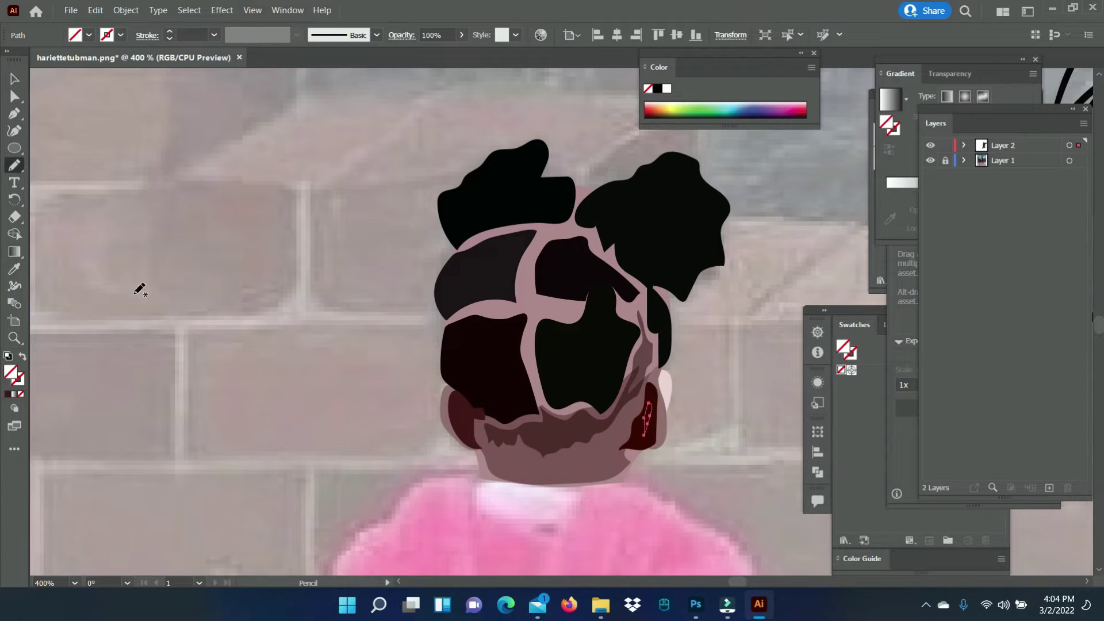
key("z")
left_click(673, 435)
key("n")
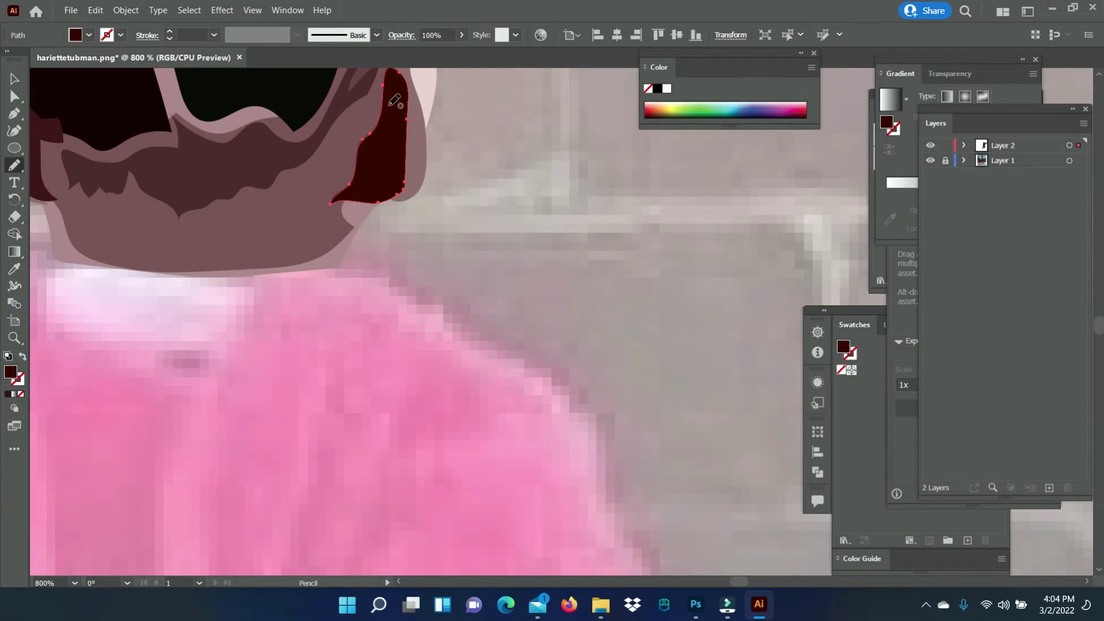
key("ctrl+shift+a")
Recolour the ear path mauve and a hair path dark maroon
right_click(429, 191)
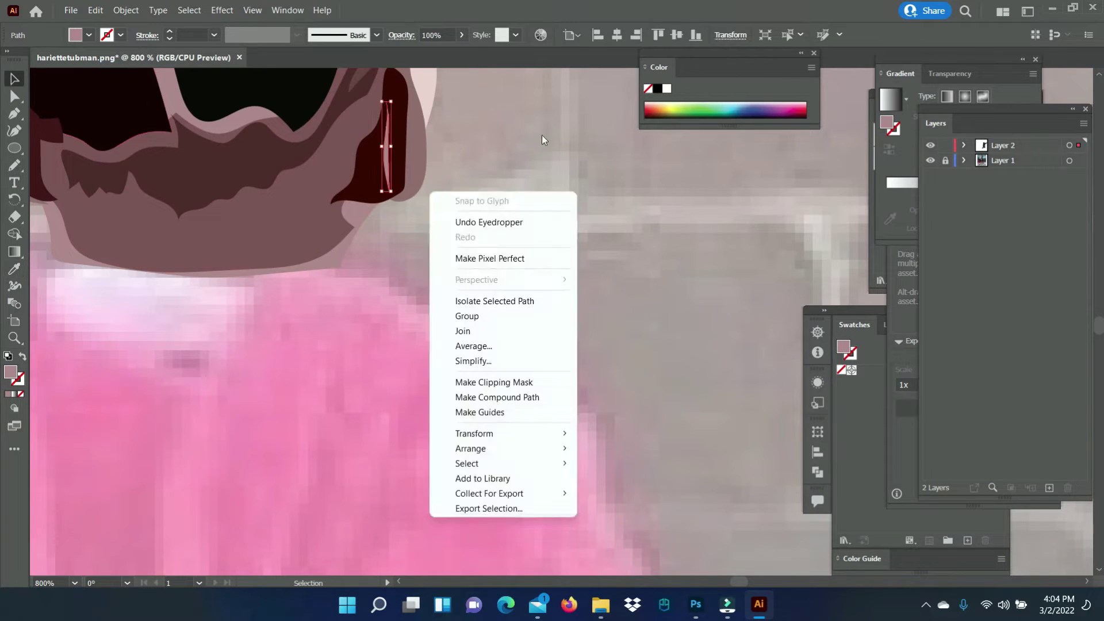
key("Escape")
left_click(78, 181)
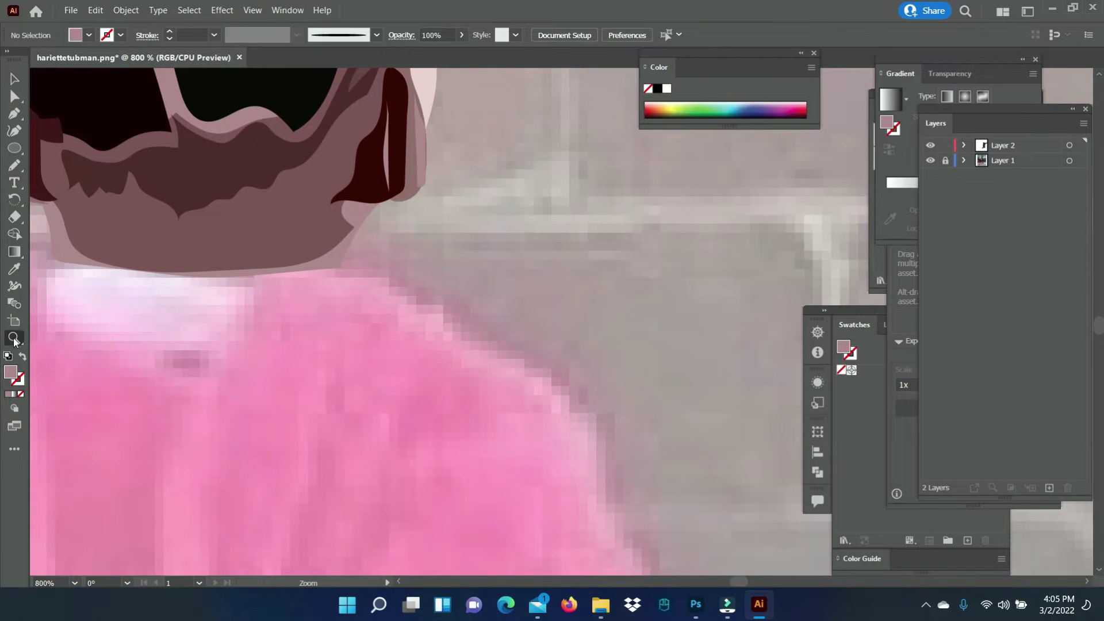
left_click(148, 113)
key("ctrl+shift+a")
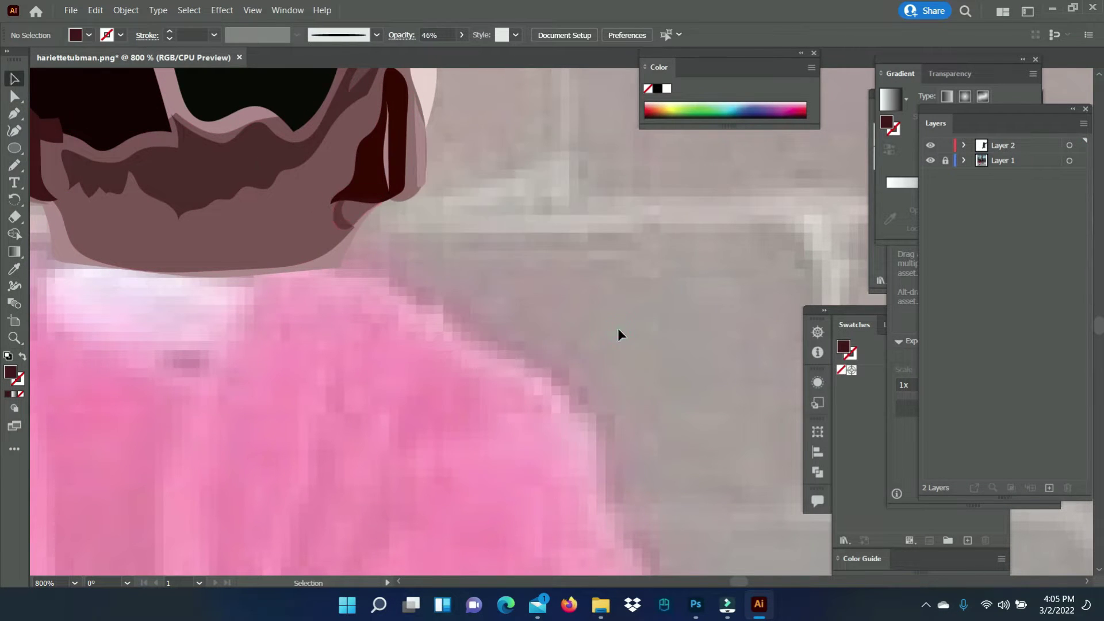
key("z")
key("ctrl+minus")
Outline the shirt collar at the neckline and fill it near-white
key("n")
mouse_move(311, 362)
left_mouse_down()
mouse_move(306, 377)
mouse_move(530, 362)
mouse_move(322, 364)
left_mouse_up()
key("i")
left_click(109, 276)
left_click(93, 162)
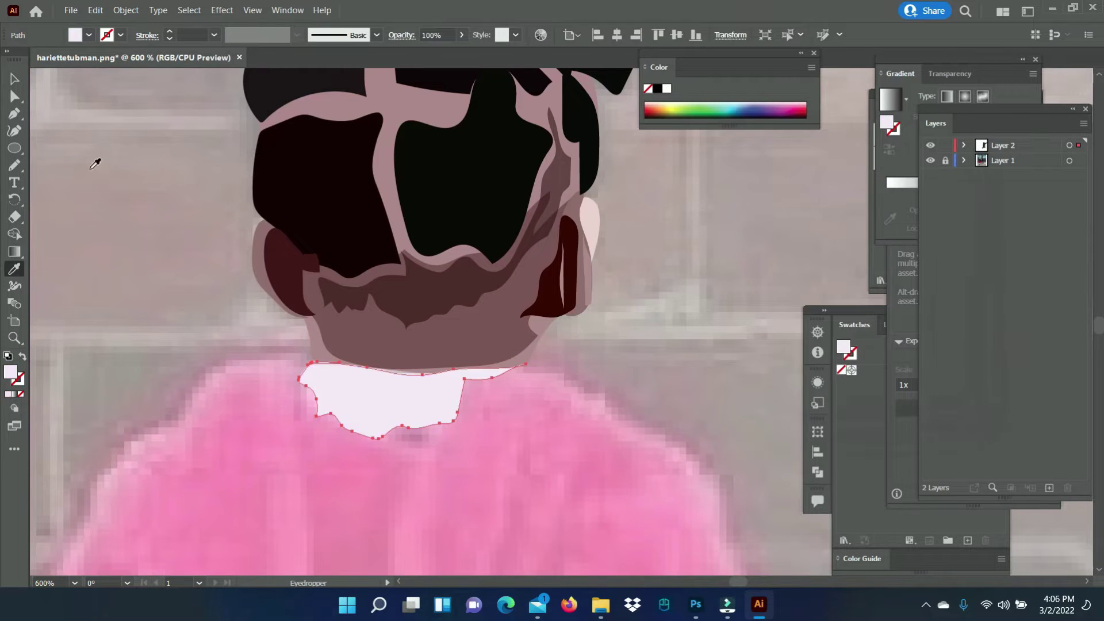
Pencil-trace the jacket's right shoulder and front edge paths
key("n")
left_click_drag(509, 367, 696, 464)
scroll(723, 247, "down", 5)
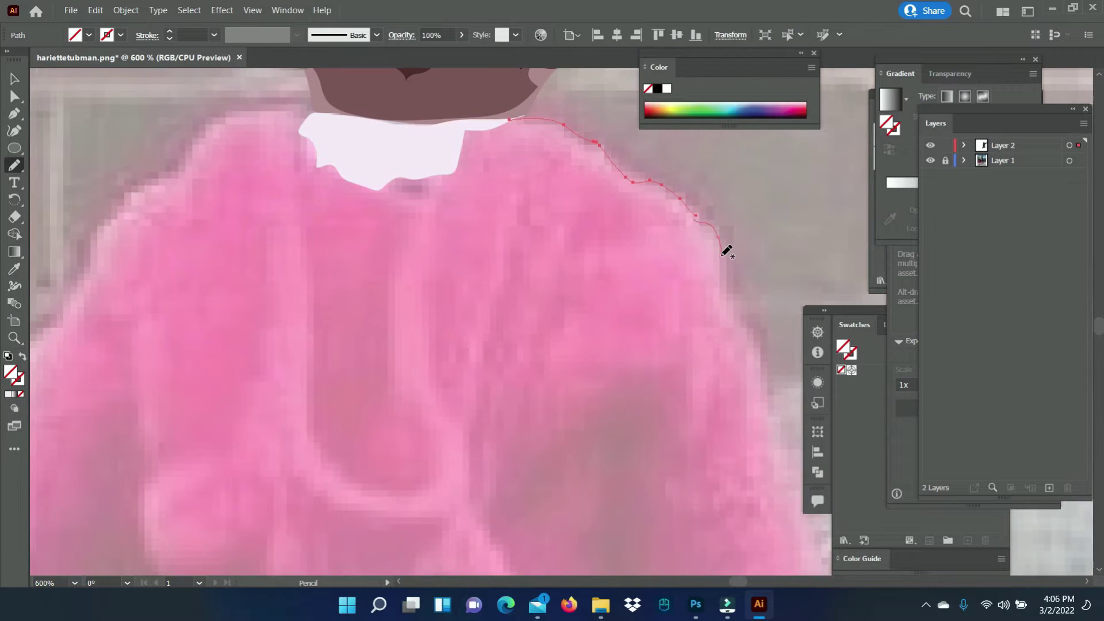
scroll(730, 265, "down", 4)
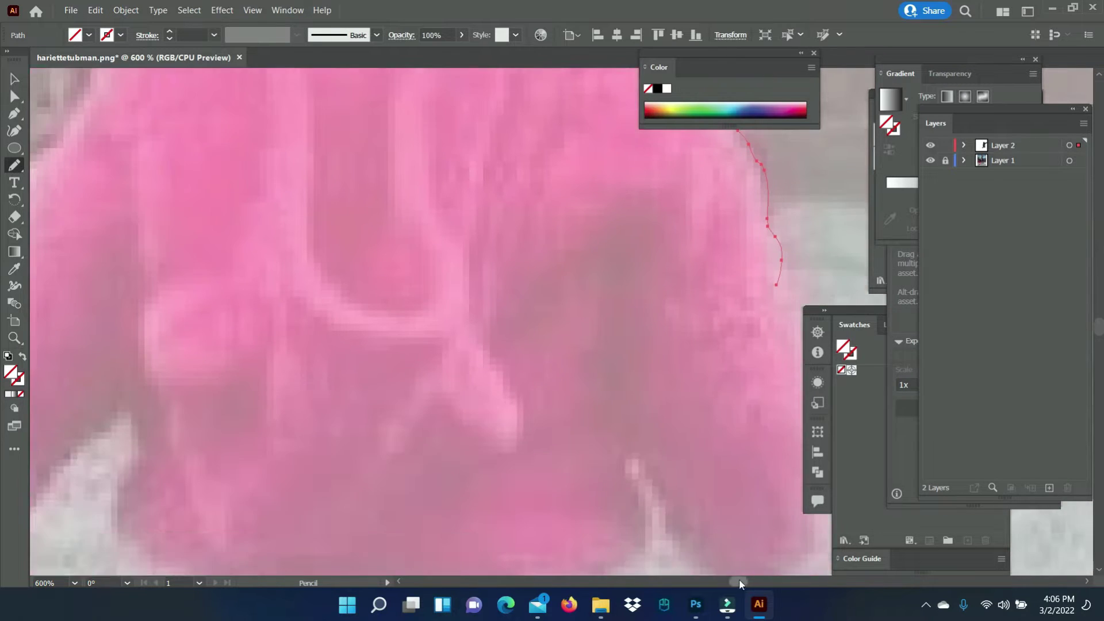
scroll(729, 265, "right", 5)
left_click_drag(730, 265, 508, 307)
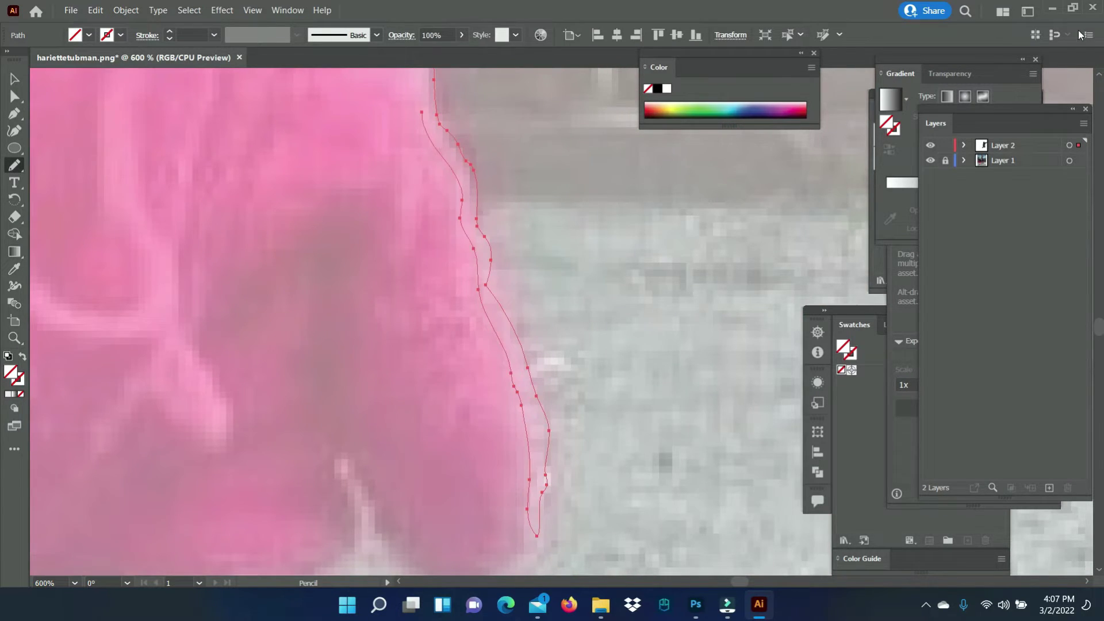
scroll(427, 313, "up", 4)
left_click_drag(424, 315, 371, 268)
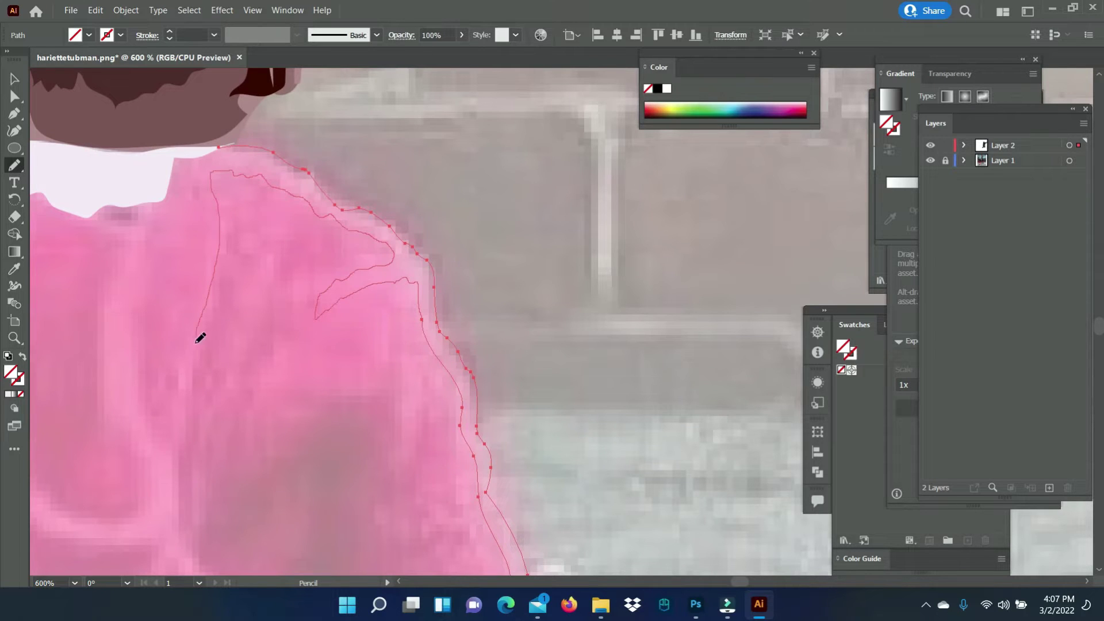
left_click_drag(244, 168, 172, 473)
scroll(173, 474, "left", 5)
Trace the jacket's left side and finish the collar outline
mouse_move(402, 501)
left_mouse_down()
mouse_move(34, 313)
mouse_move(321, 318)
left_mouse_up()
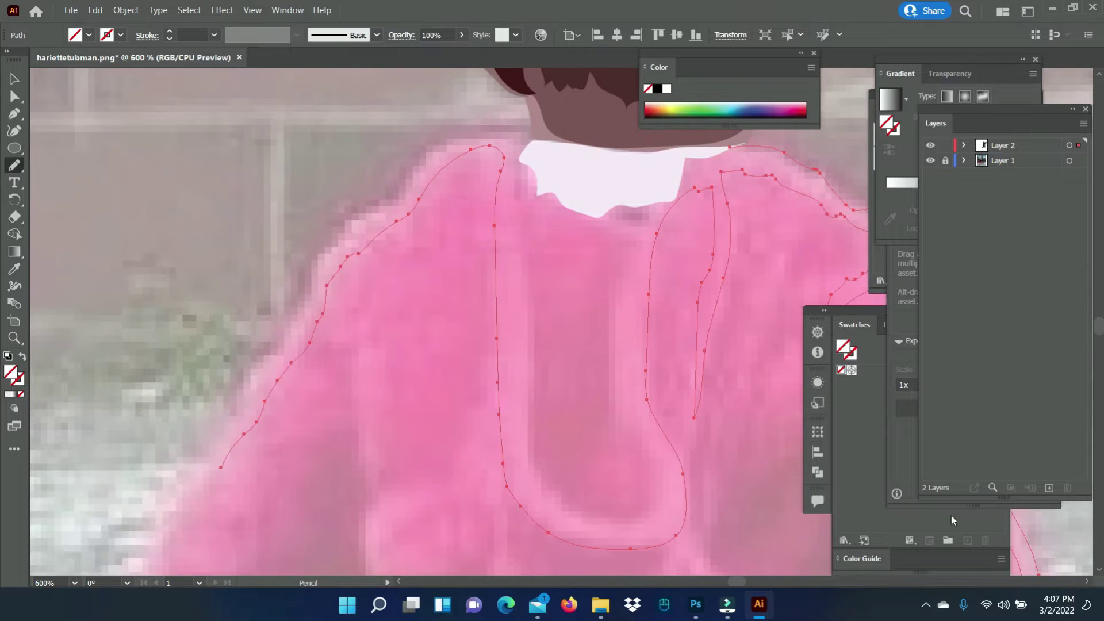
scroll(223, 270, "down", 4)
left_click_drag(242, 378, 264, 153)
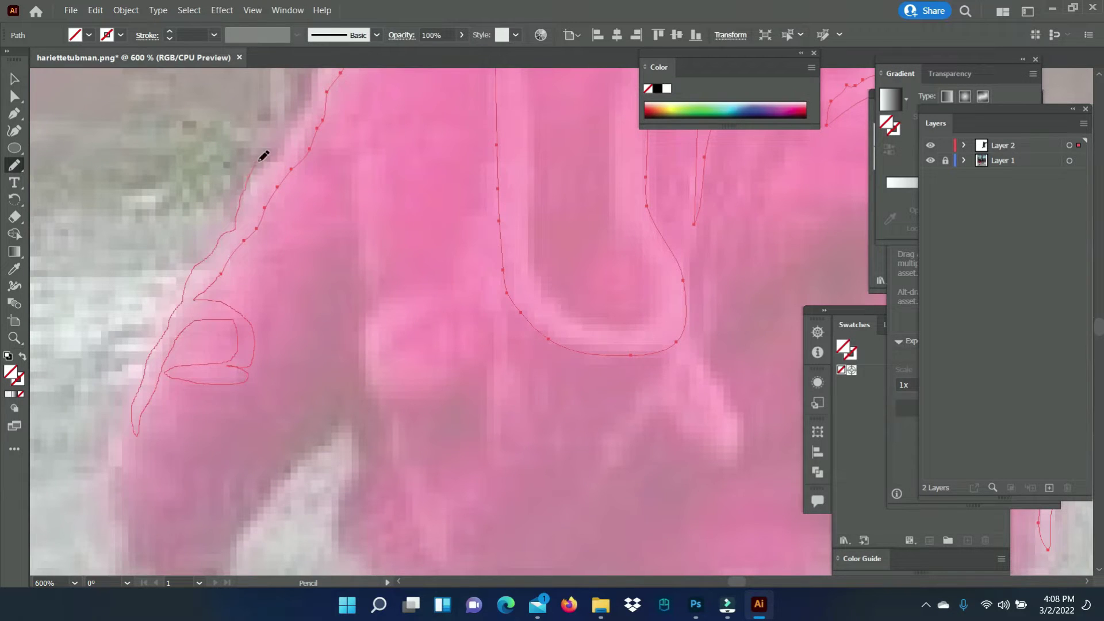
scroll(308, 428, "up", 4)
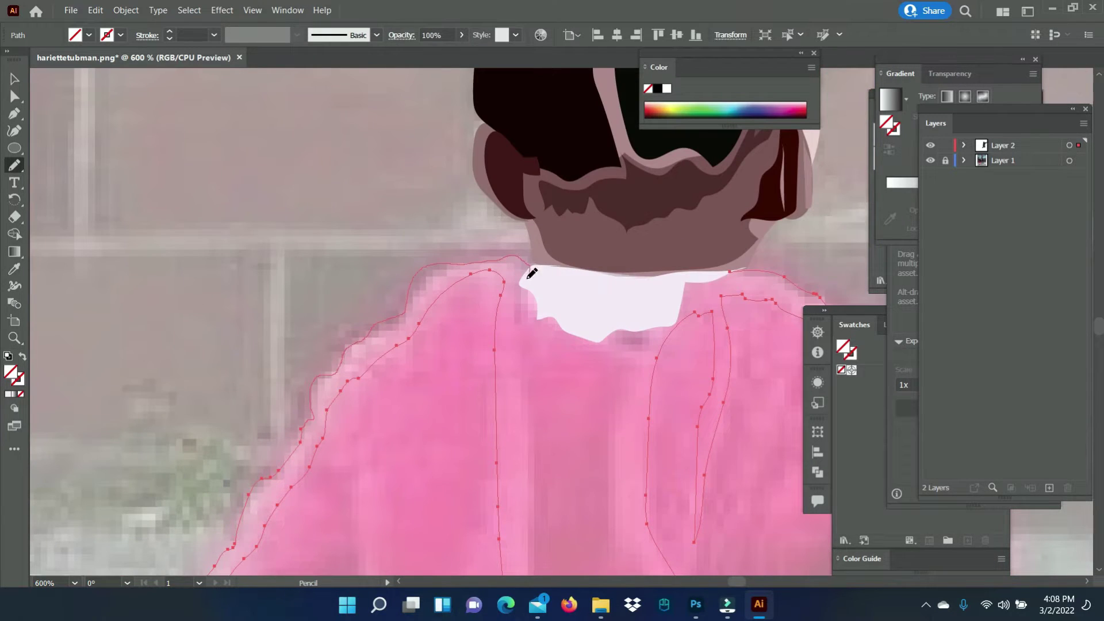
scroll(539, 274, "down", 5)
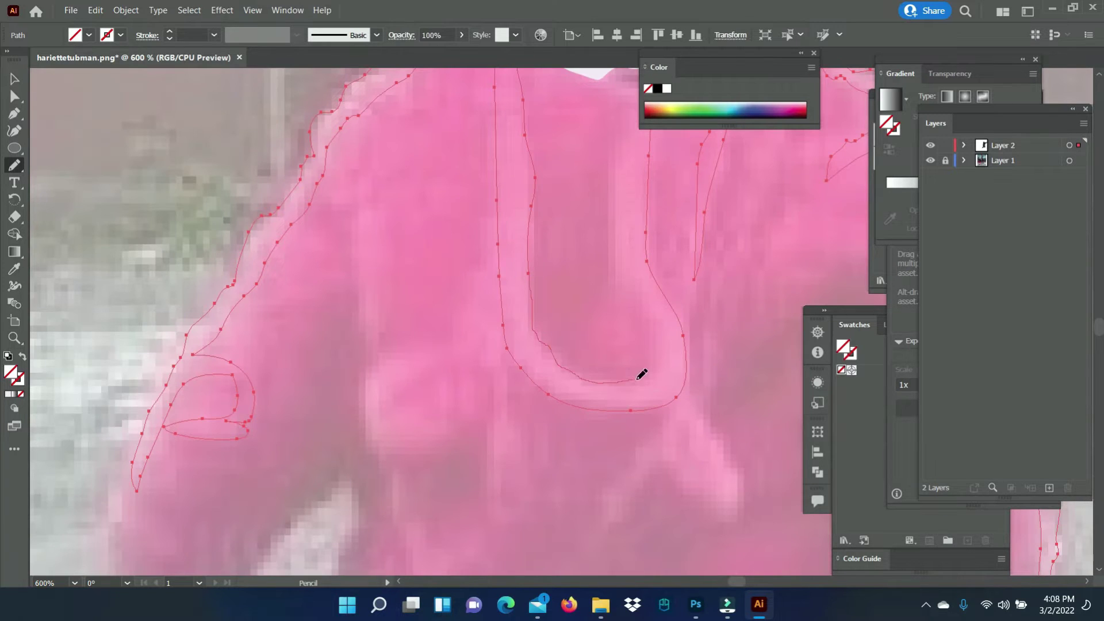
scroll(636, 333, "up", 4)
left_click_drag(542, 238, 729, 188)
Fill the traced paths with the light collar colour and lower their opacity to about 36%
left_click(15, 269)
left_click(637, 197)
left_click(461, 35)
left_click_drag(460, 52, 432, 52)
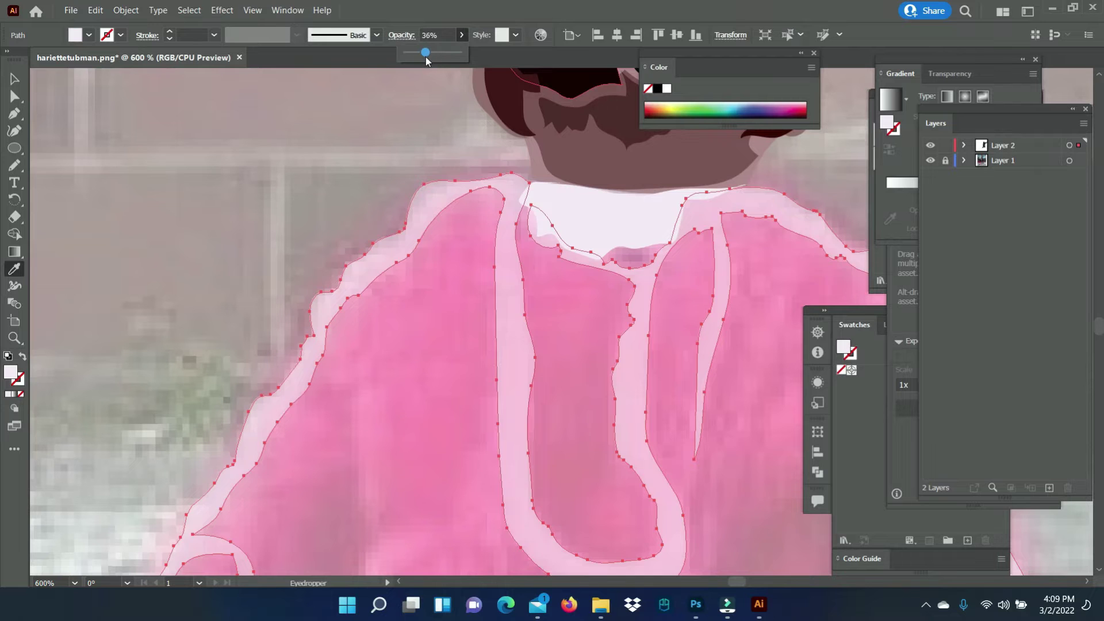
key("ctrl+shift+a")
key("z")
left_click(587, 379, "alt")
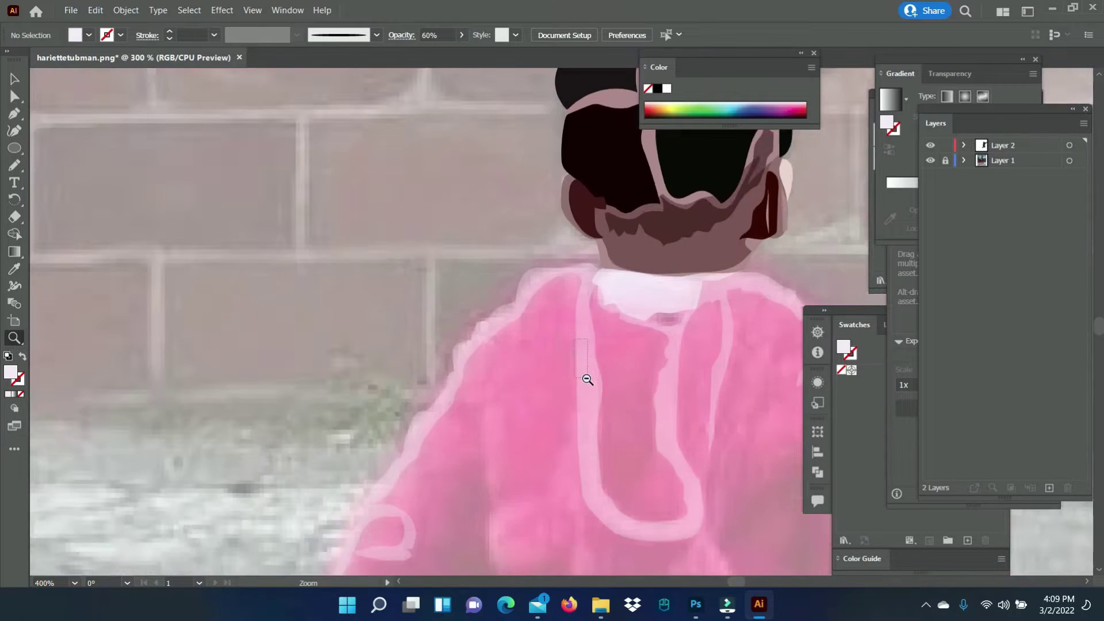
Trace a shape on the jacket's lower front and fill it with the sampled jacket pink
key("n")
mouse_move(687, 497)
left_mouse_down()
mouse_move(664, 454)
mouse_move(721, 292)
left_mouse_up()
key("i")
left_click(451, 369)
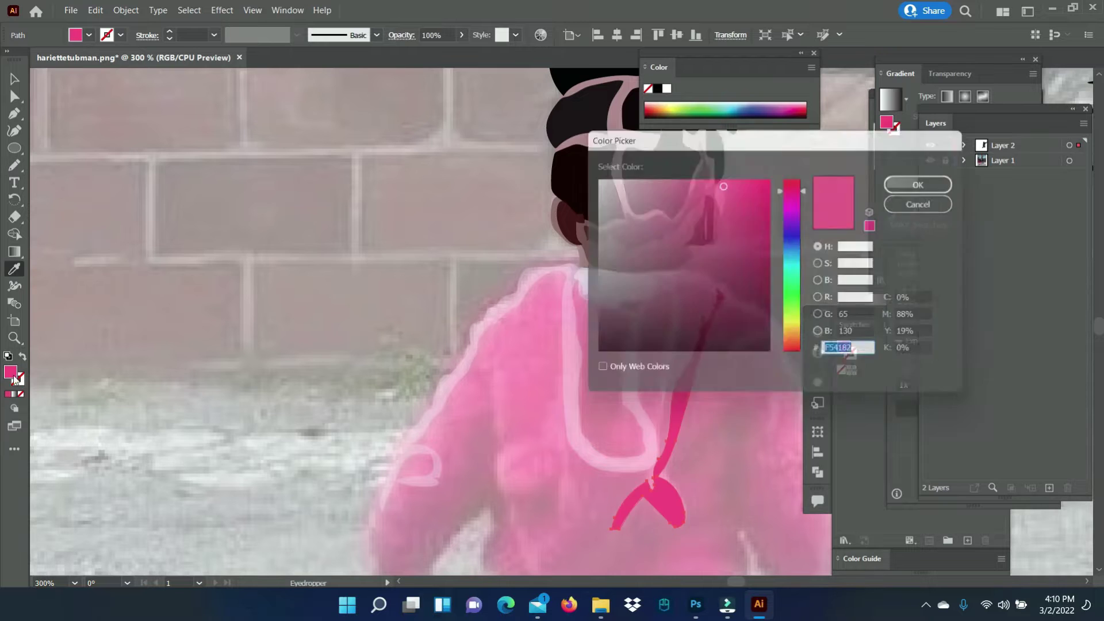
key("ctrl+shift+a")
scroll(402, 322, "down", 3)
Lock Layer 2, add Layer 3, and draw a dark red shadow across the jacket's back
left_click(946, 145)
left_click(1050, 488)
key("n")
mouse_move(772, 264)
left_mouse_down()
mouse_move(714, 391)
mouse_move(572, 446)
left_mouse_up()
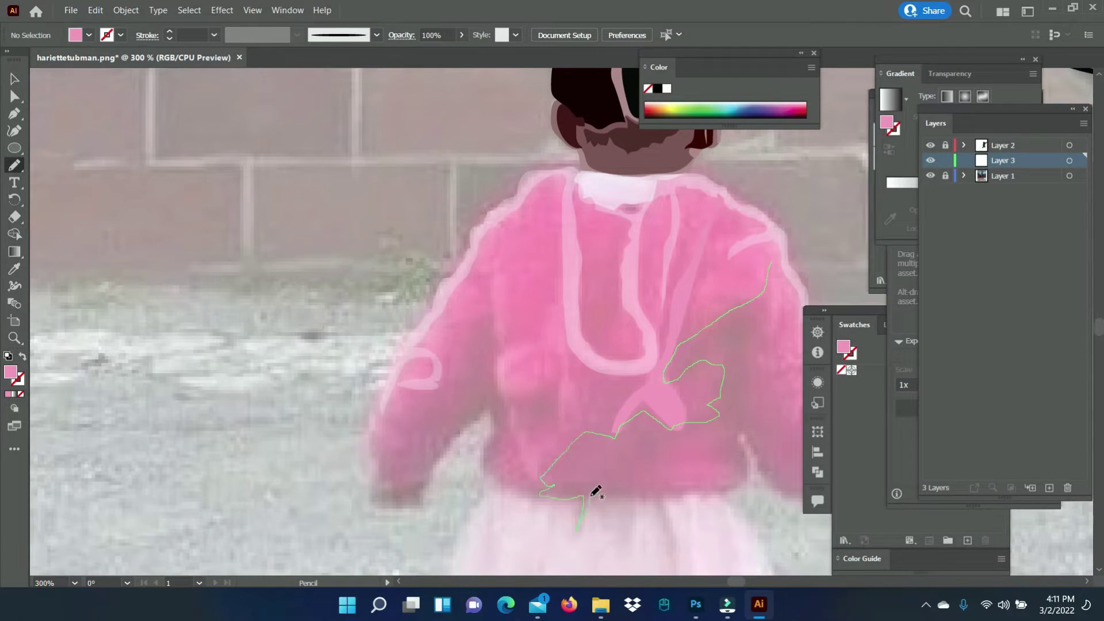
mouse_move(746, 442)
left_mouse_down()
mouse_move(805, 500)
mouse_move(680, 491)
left_mouse_up()
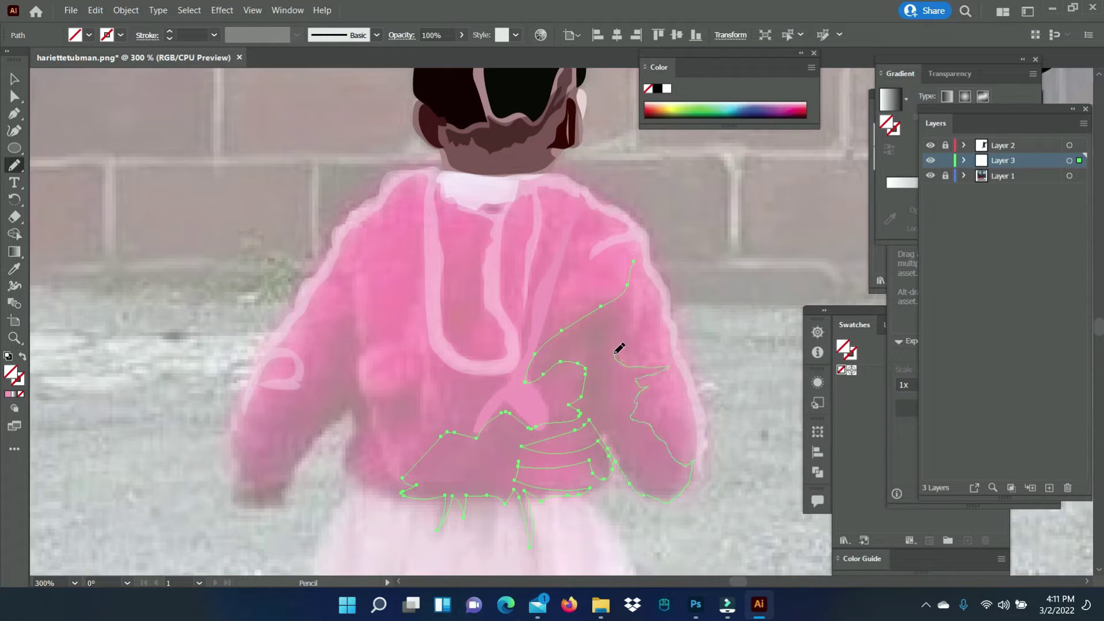
double_click(11, 373)
left_click(927, 180)
left_click(14, 79)
Draw a crimson-filled shape at the opening below the collar
left_click(128, 164)
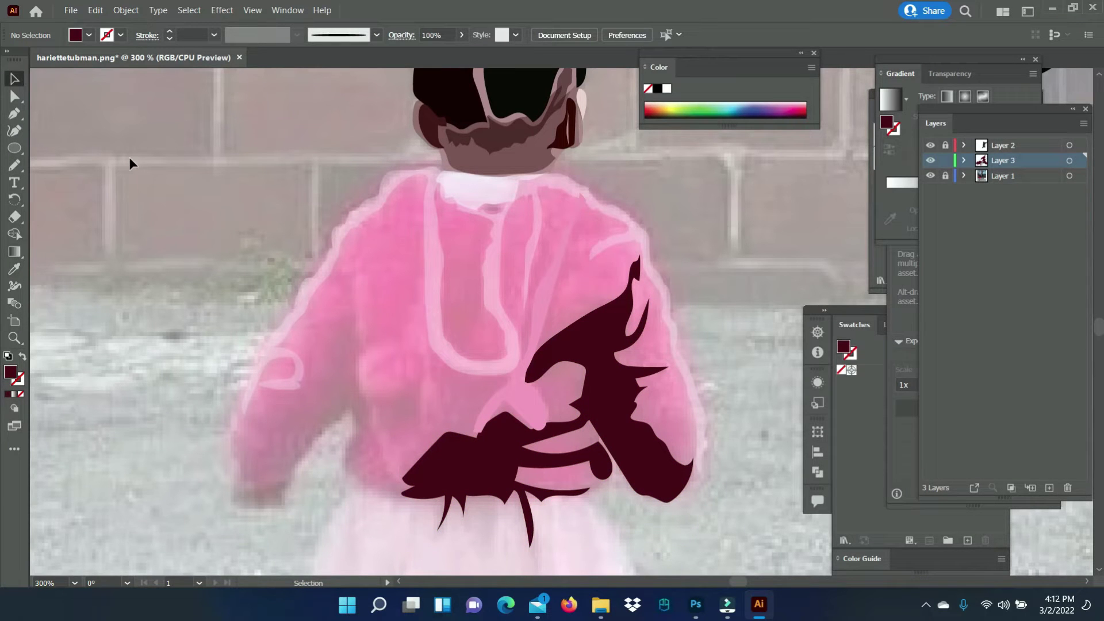
key("n")
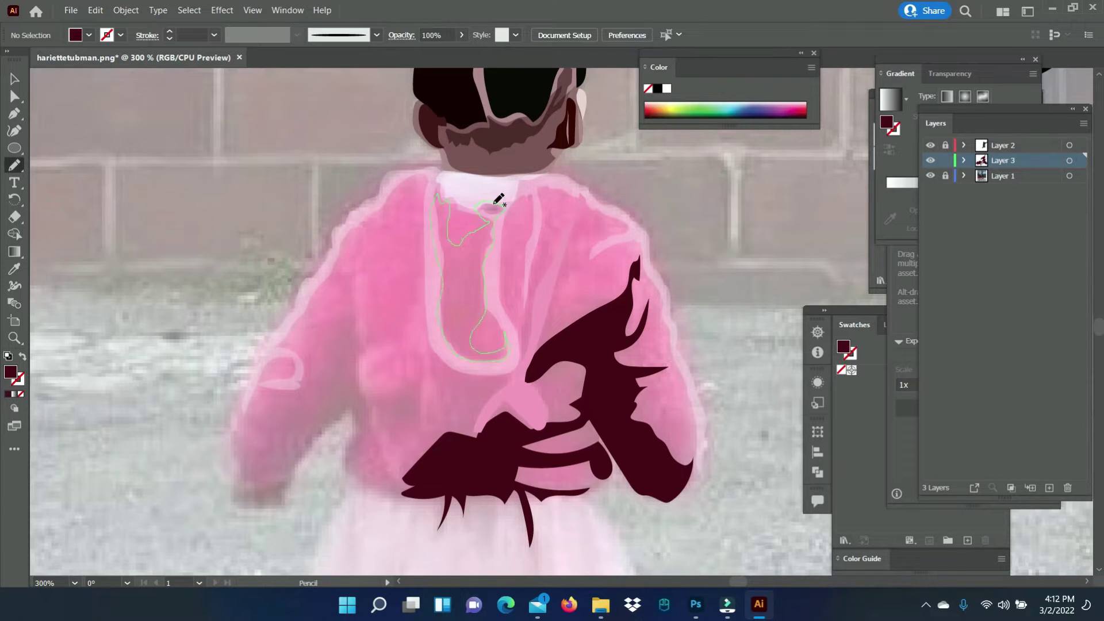
left_click_drag(499, 199, 495, 202)
double_click(10, 372)
left_click(927, 180)
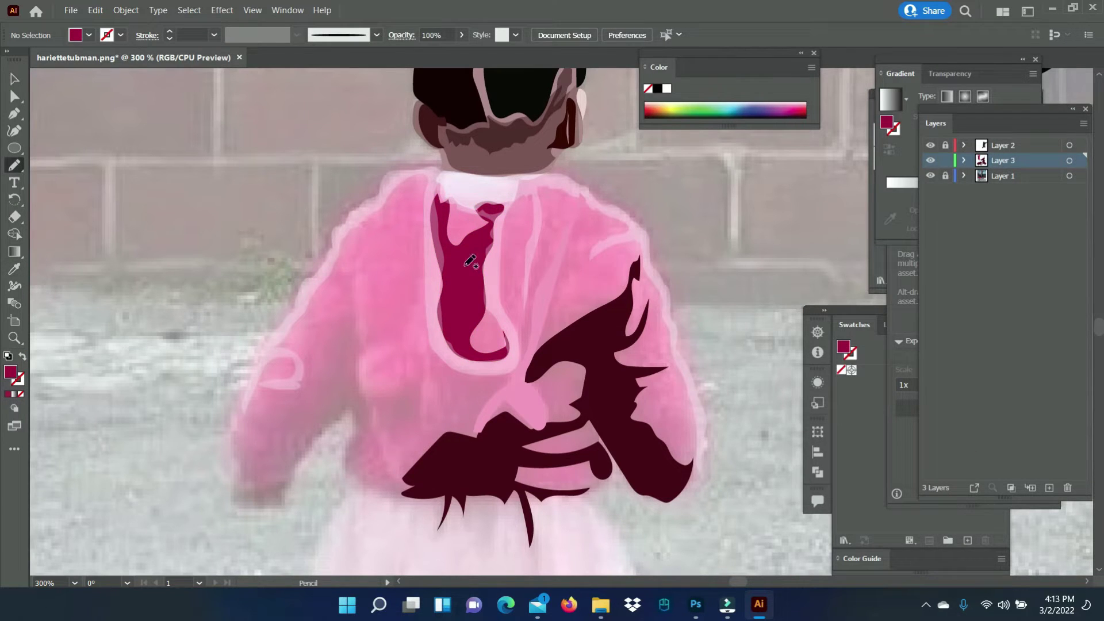
Add a dark maroon shape inside the crimson area and a light pink highlight on the jacket's left
left_click_drag(470, 262, 470, 263)
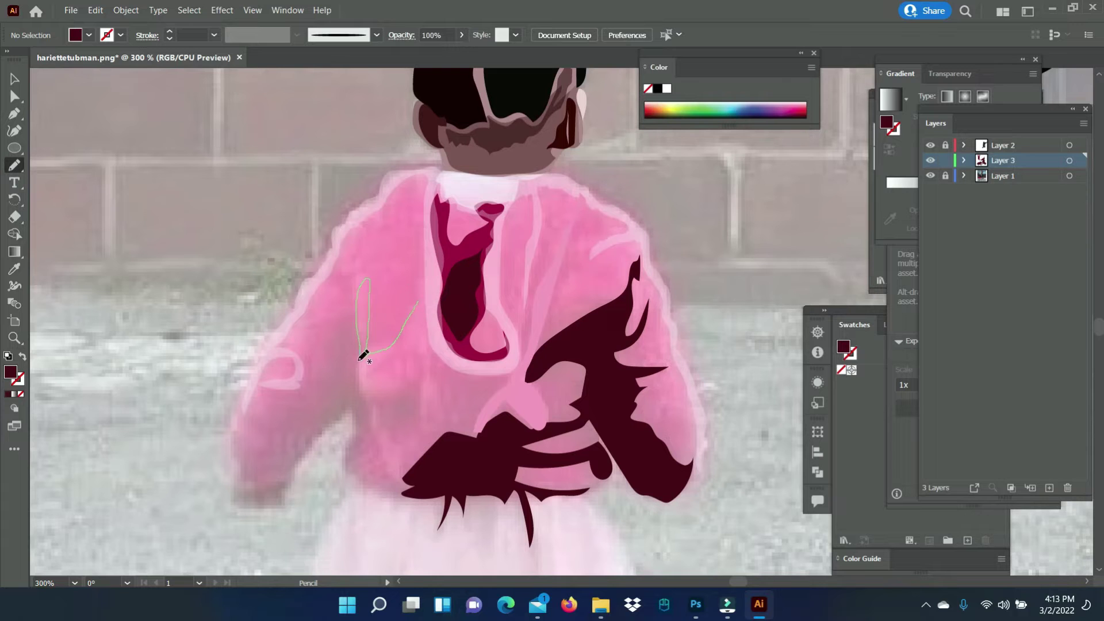
left_click_drag(434, 320, 425, 275)
double_click(10, 372)
left_click(930, 181)
double_click(11, 372)
key("Return")
left_click(99, 111)
Draw a crimson shape below the neck opening and a shadow along the left sleeve
key("n")
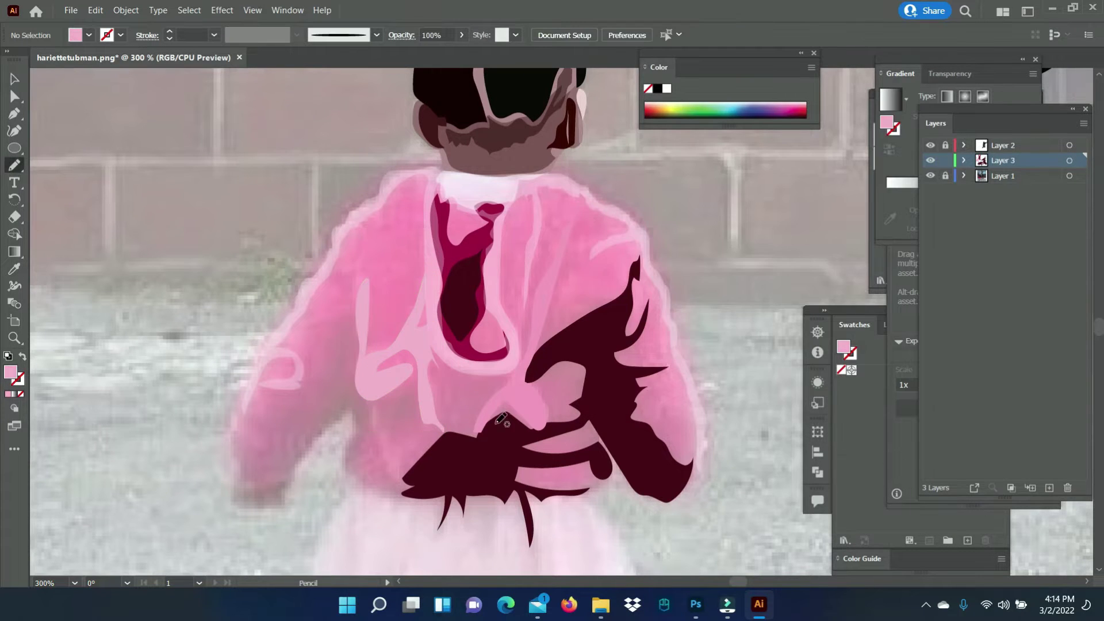
left_click_drag(434, 360, 454, 436)
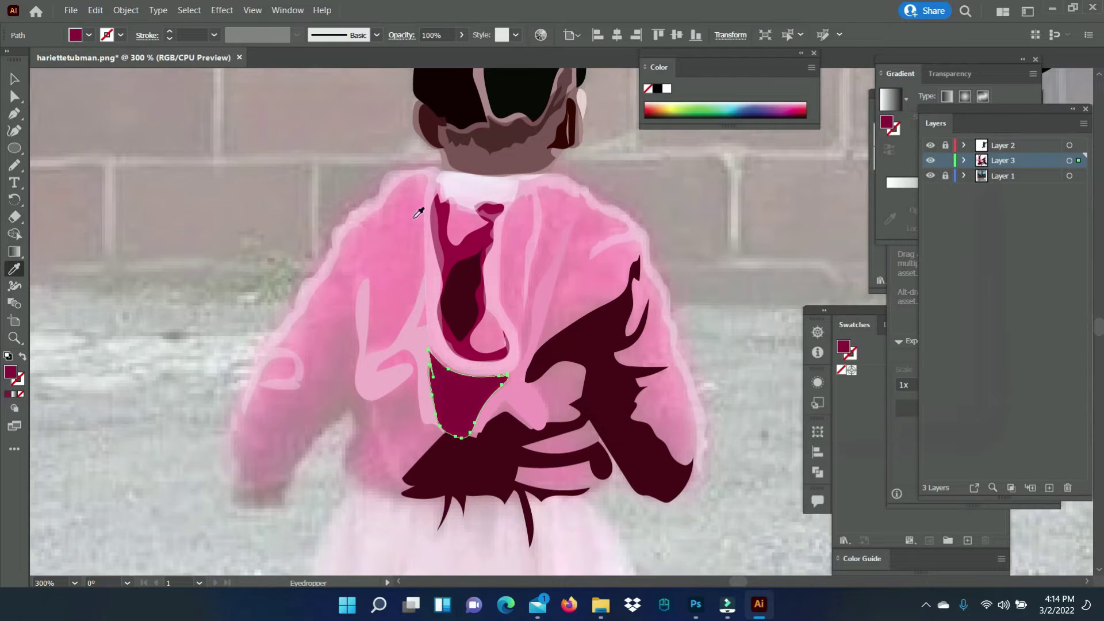
left_click_drag(333, 280, 312, 383)
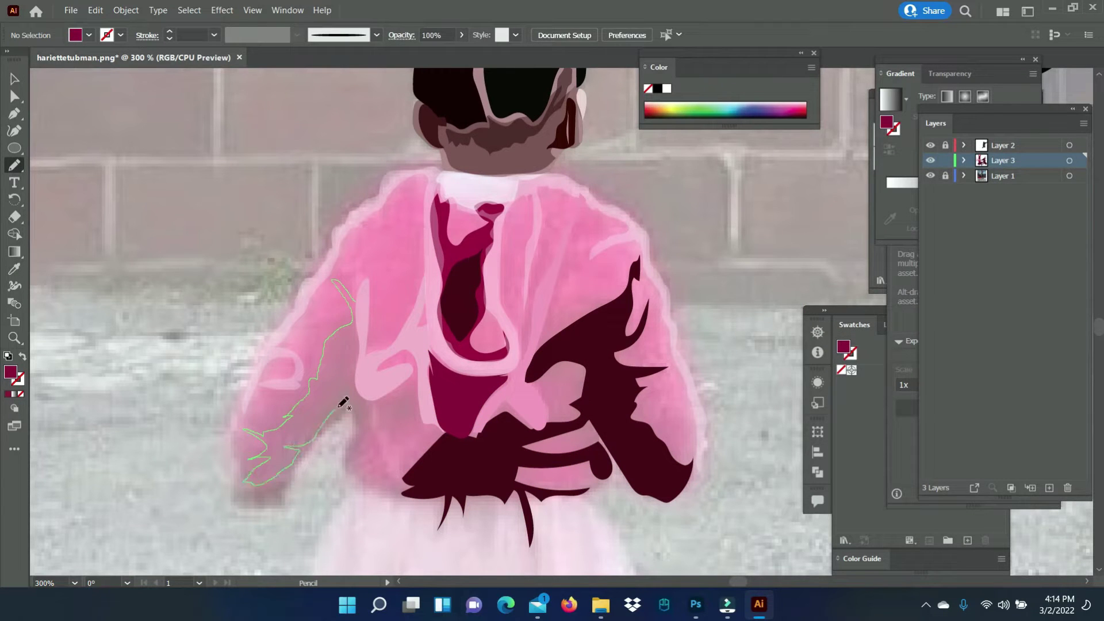
left_click_drag(406, 391, 332, 280)
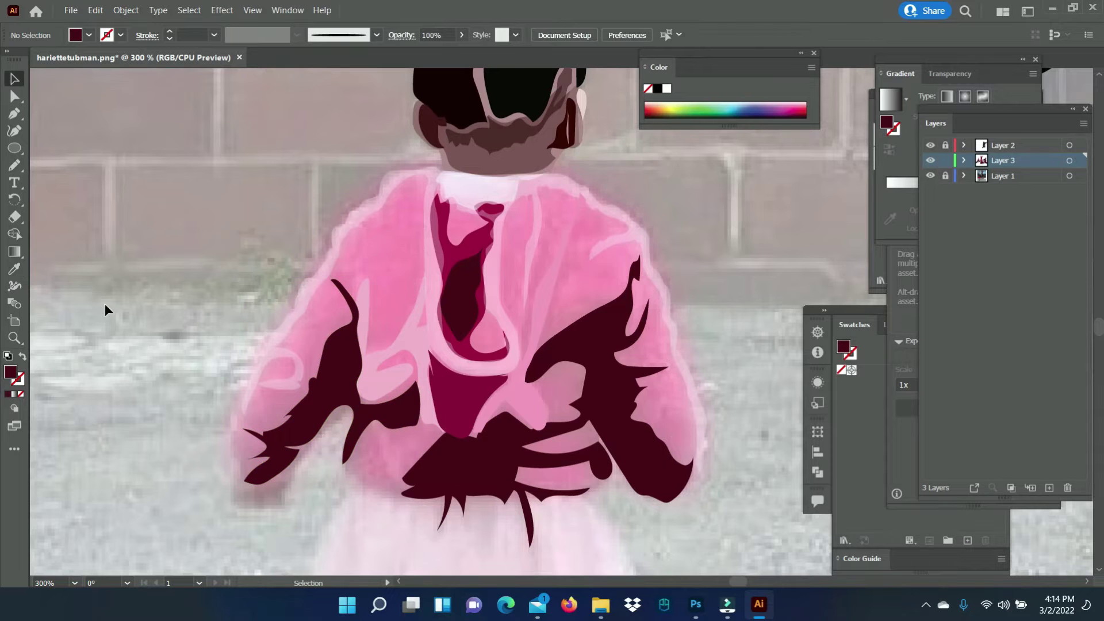
Draw a shadow at the left cuff and fill it a darker maroon
left_click_drag(290, 482, 236, 443)
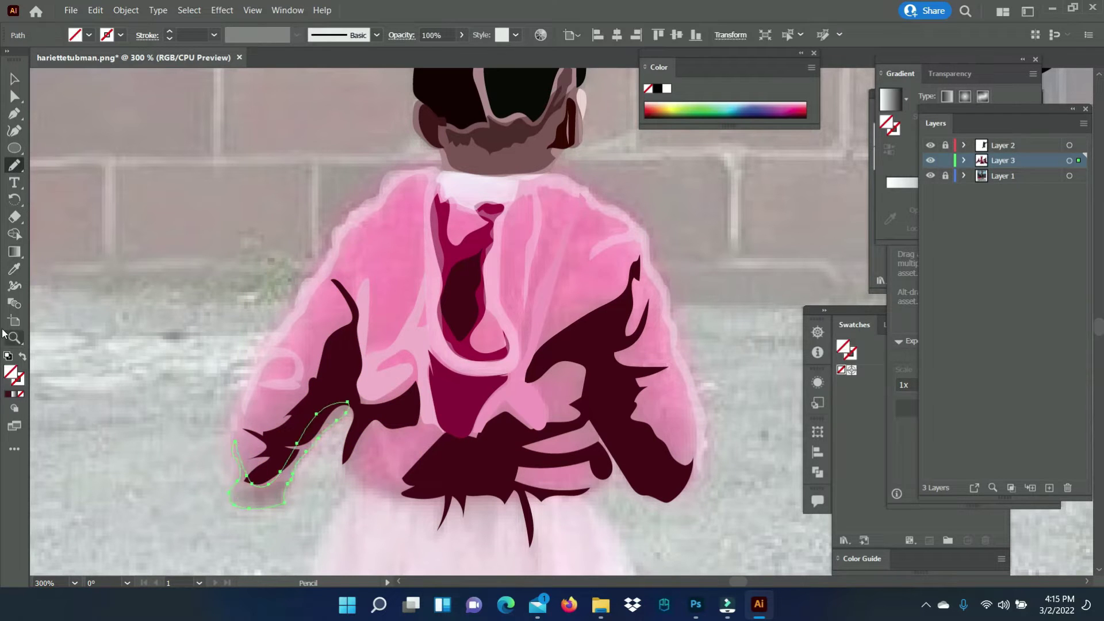
key("v")
right_click(250, 494)
key("Escape")
double_click(11, 372)
left_click(749, 330)
left_click(927, 181)
left_click(92, 173)
Trace dark shadow shapes on the right and left sleeves using the sampled shadow colour
left_click(14, 166)
mouse_move(635, 264)
left_mouse_down()
mouse_move(625, 332)
mouse_move(633, 276)
left_mouse_up()
left_click_drag(306, 439, 238, 489)
left_click(15, 269)
left_click(264, 495)
left_click(15, 166)
Trace the whole jacket outline, send it to the back, and fill it pink
left_click_drag(440, 160, 395, 168)
left_click_drag(234, 442, 674, 501)
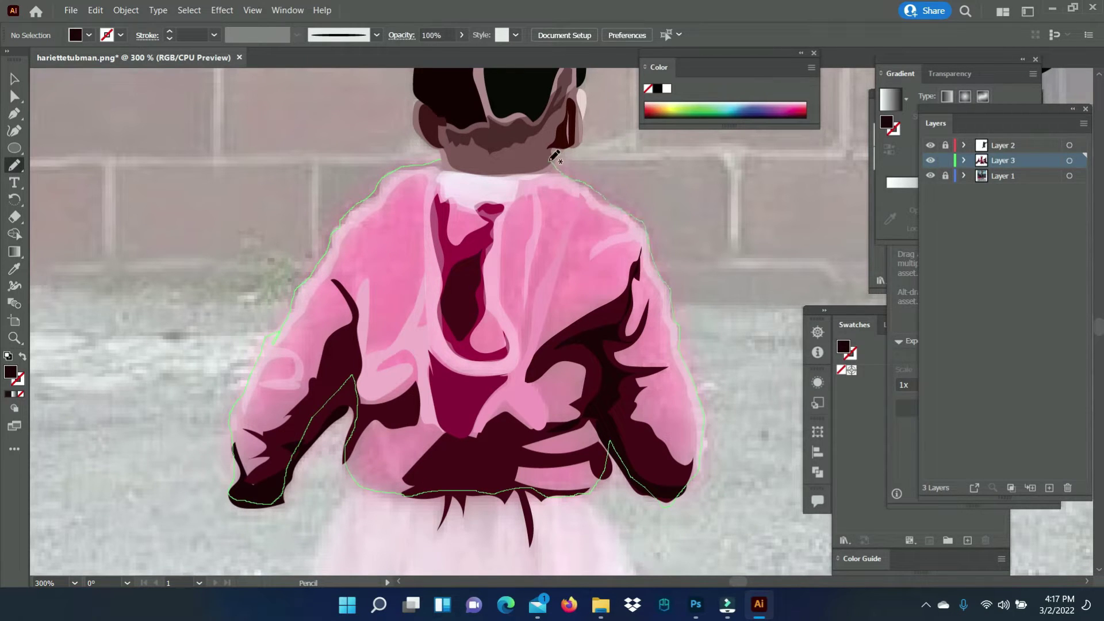
left_click_drag(554, 155, 471, 163)
key("i")
left_click(387, 301)
right_click(387, 301)
left_click(722, 345)
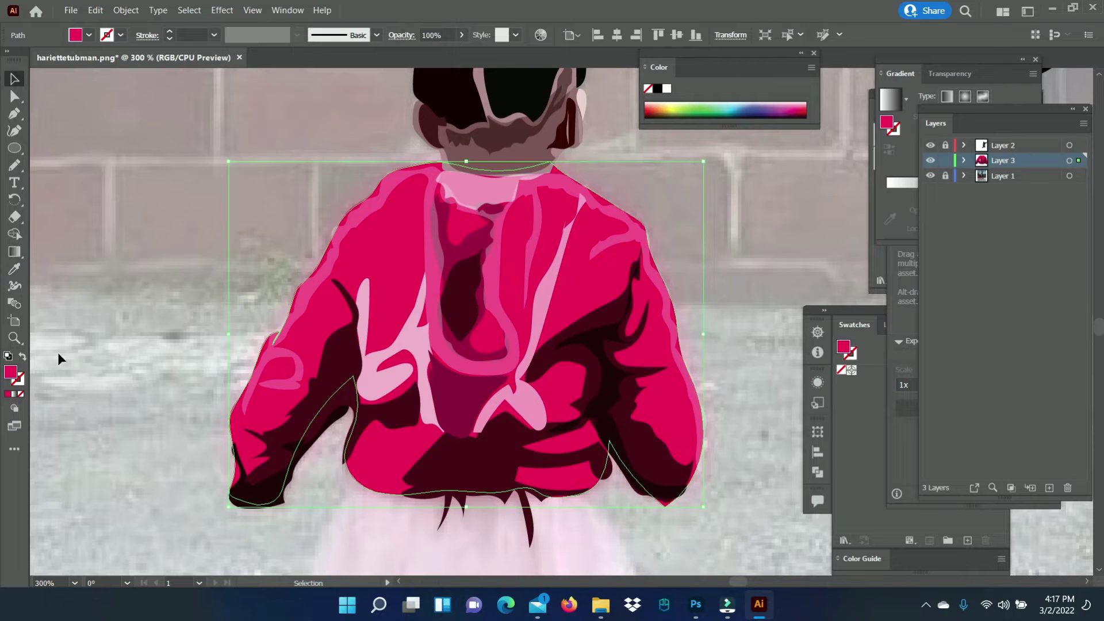
double_click(10, 372)
left_click(927, 180)
key("ctrl+shift+a")
Draw dark shapes at the collar and along the jacket's left edge
key("n")
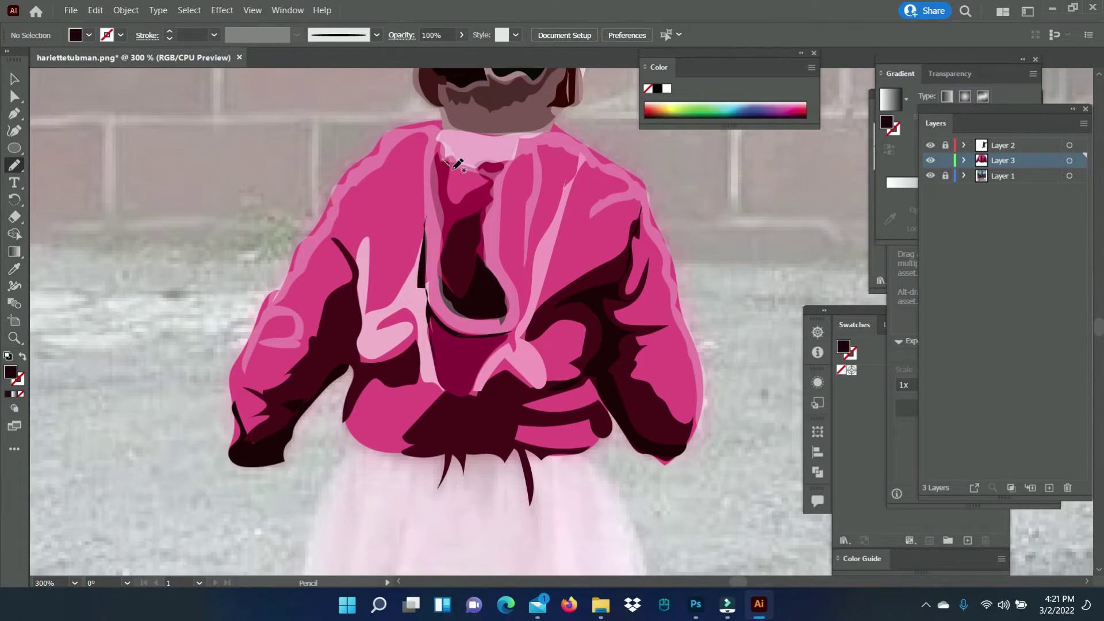
left_click_drag(478, 185, 458, 166)
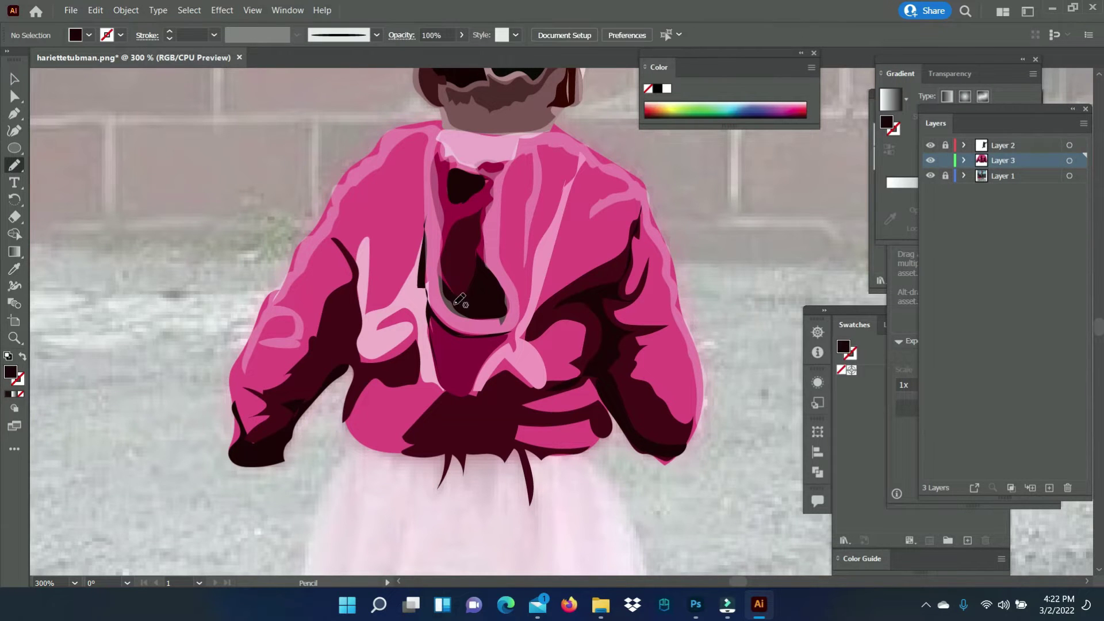
left_click_drag(362, 259, 429, 124)
key("v")
key("n")
Add a shadow around the right shoulder and sleeve at 71% opacity
left_click_drag(638, 217, 639, 218)
left_click(461, 35)
left_click_drag(454, 55, 437, 55)
key("v")
left_click(47, 228)
Add shadows around the left sleeve, down the left front, and over the right shoulder
key("n")
left_click_drag(337, 236, 336, 236)
left_click_drag(426, 140, 425, 207)
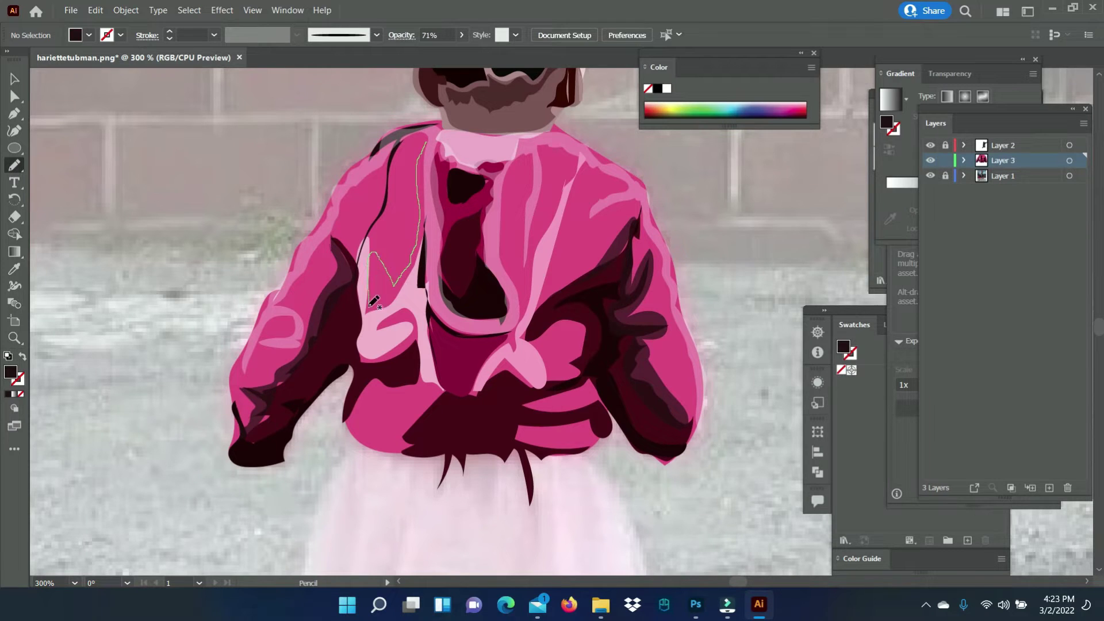
left_click_drag(374, 301, 426, 137)
key("v")
left_click(160, 175)
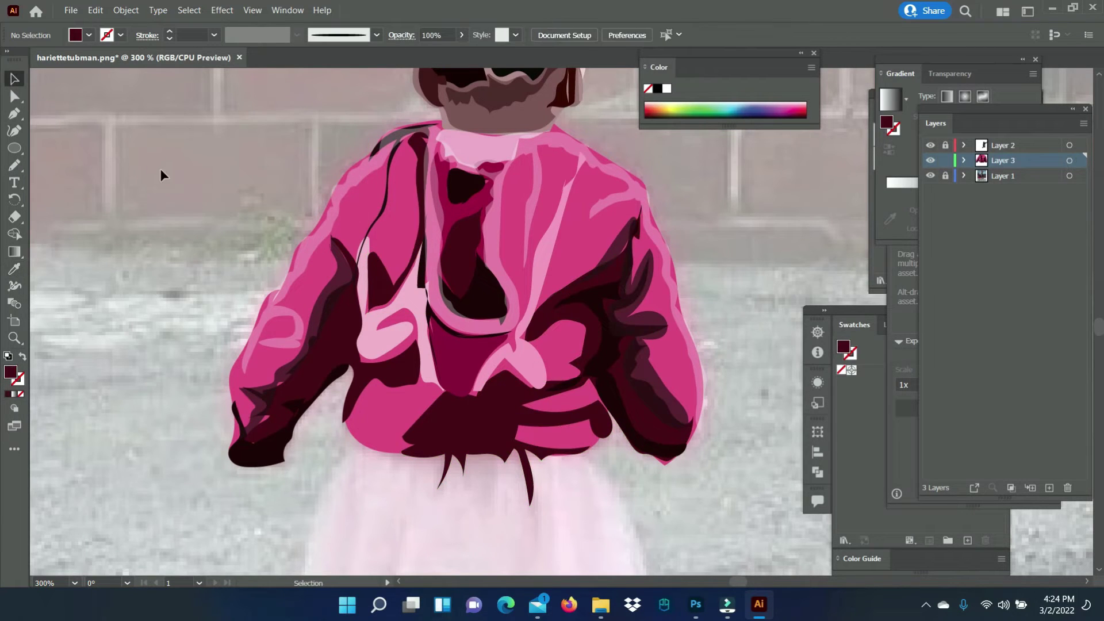
left_click_drag(592, 164, 589, 167)
key("v")
left_click(123, 295)
Trace the skirt outline below the jacket and give it a fill at 36% opacity
scroll(123, 295, "down", 3)
key("n")
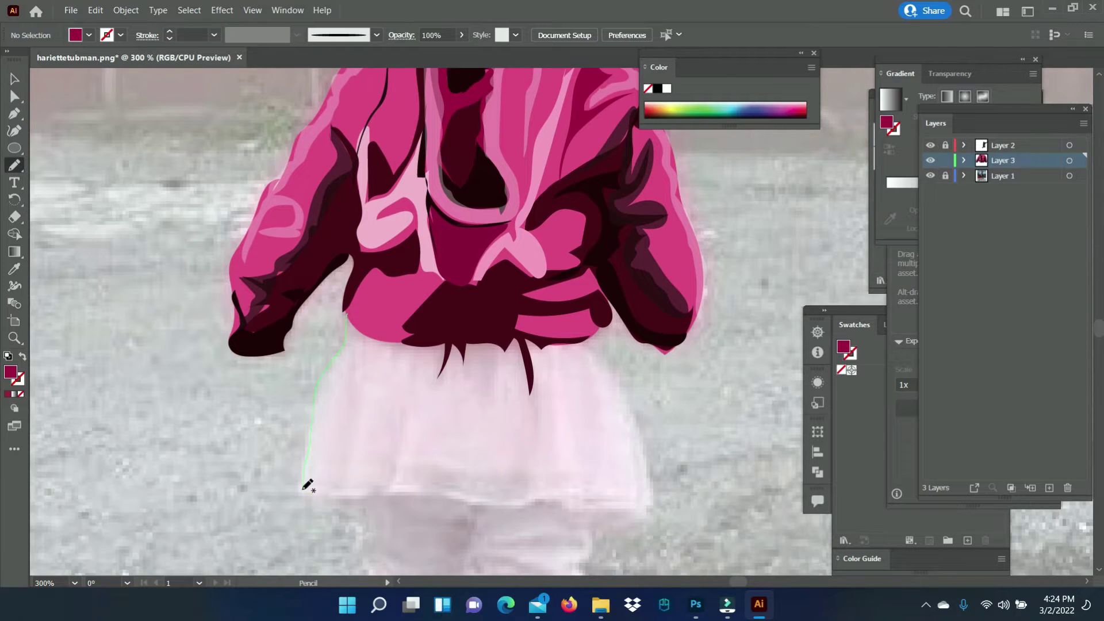
left_click_drag(609, 355, 345, 315)
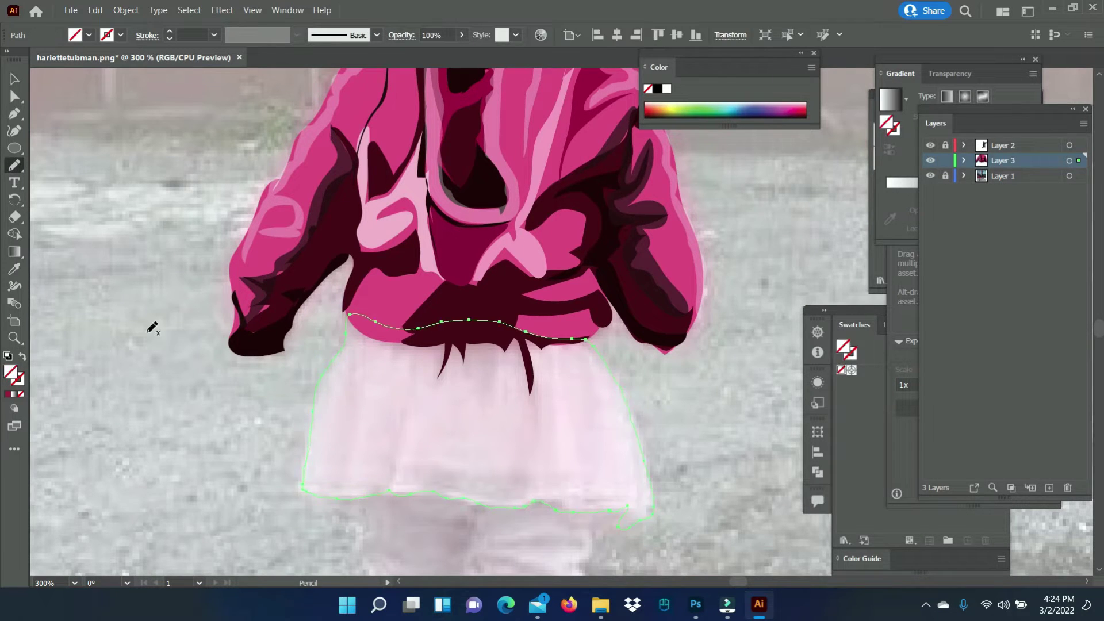
key("i")
left_click(402, 403)
key("v")
right_click(526, 322)
key("Return")
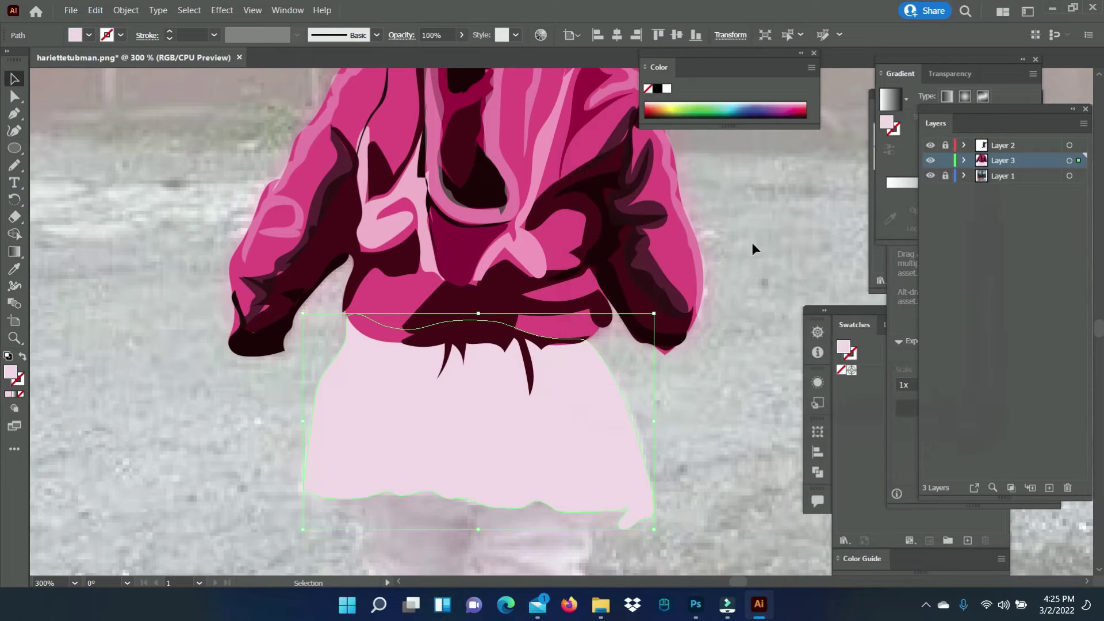
key("3")
key("6")
double_click(15, 165)
left_click(623, 408)
key("ctrl+shift+a")
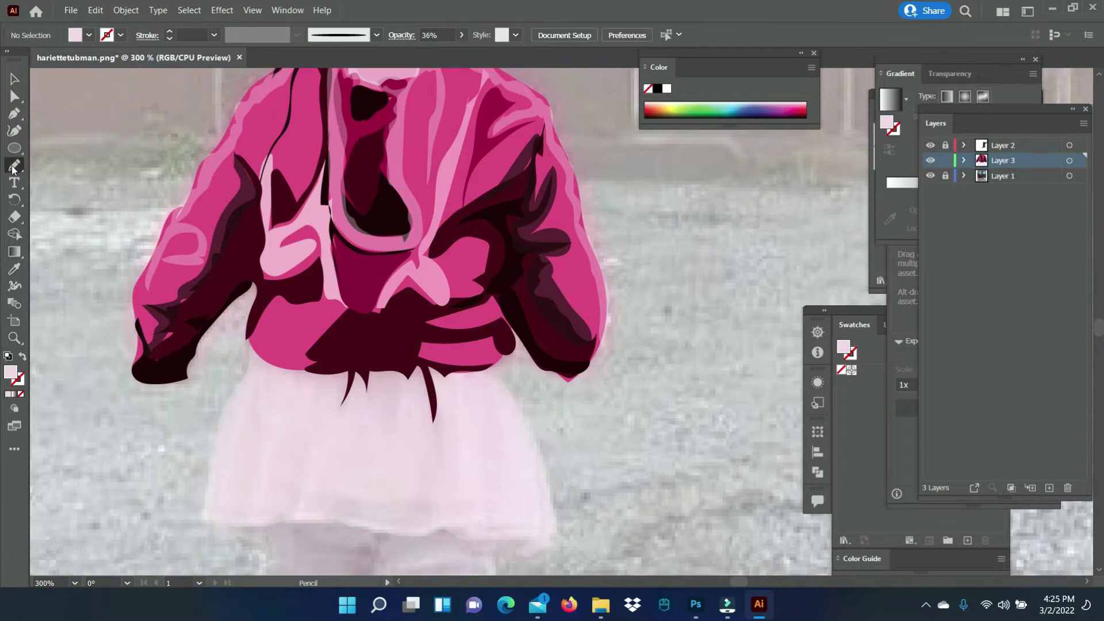
Draw a dark maroon fold shadow on the skirt's left at 27% opacity
left_click_drag(254, 451, 242, 519)
key("i")
left_click(167, 368)
left_click(462, 35)
left_click_drag(429, 52, 420, 52)
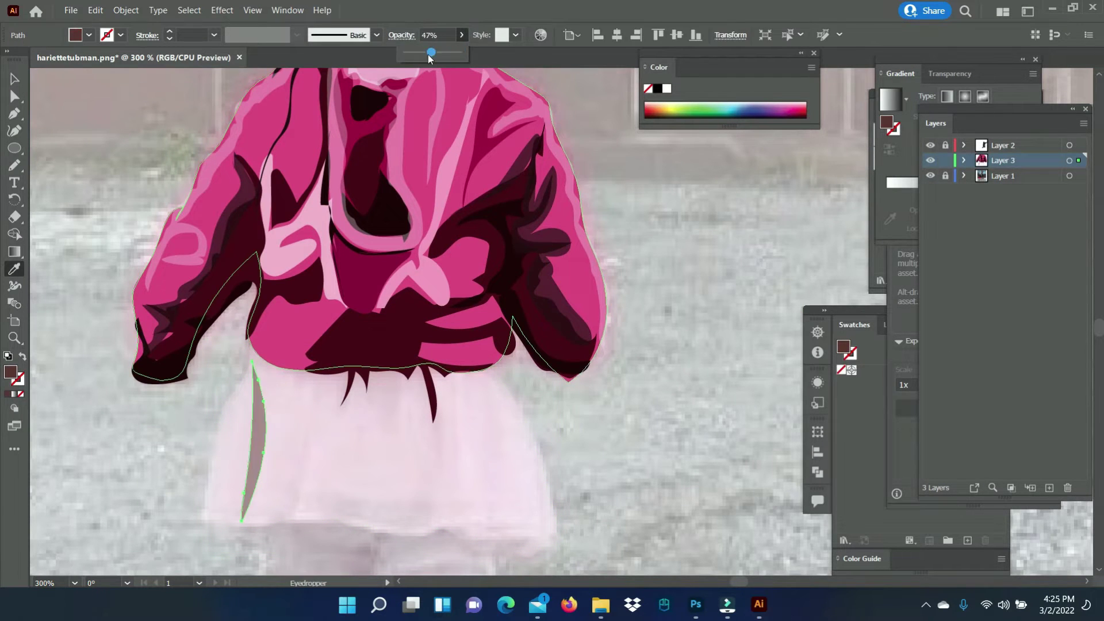
key("ctrl+shift+a")
Trace more fold shadows on the skirt, down its middle and along the hem
key("n")
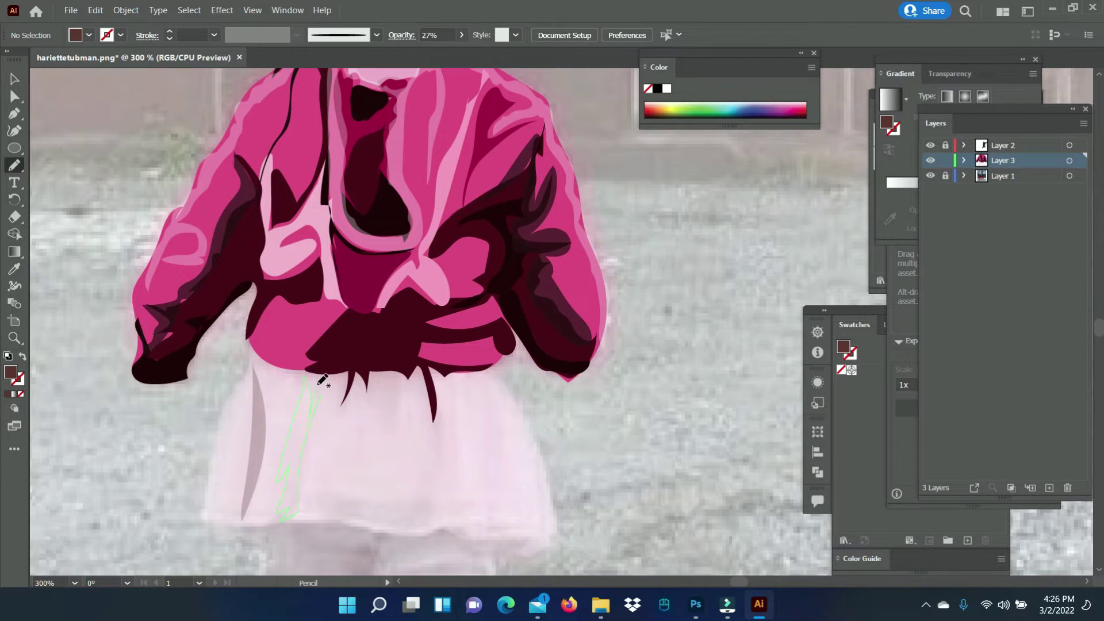
left_click_drag(319, 384, 306, 378)
left_click_drag(434, 414, 478, 368)
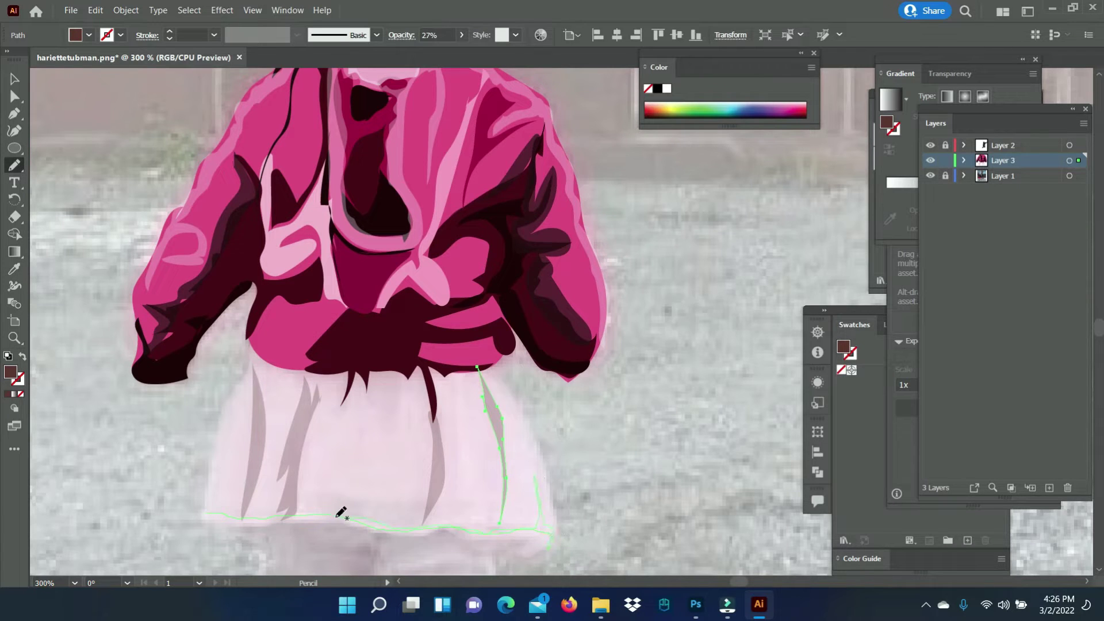
left_click_drag(212, 505, 207, 514)
key("ctrl+shift+a")
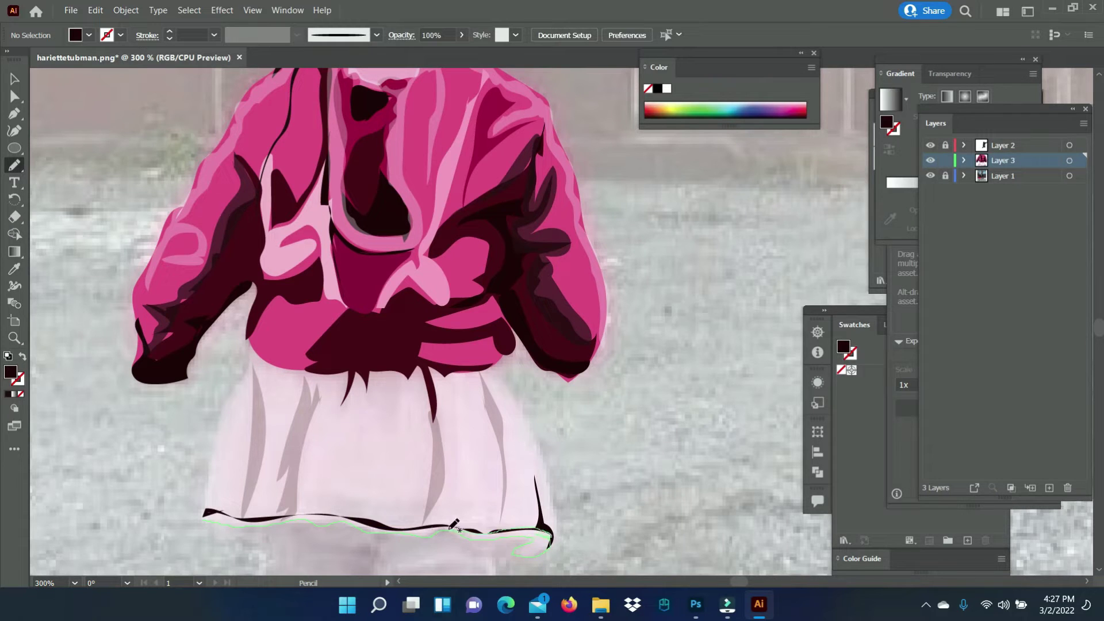
Add a light pink shading shape along the hem and a mauve one along the waistline
left_click_drag(207, 511, 206, 511)
double_click(10, 373)
left_click(927, 180)
left_click_drag(274, 375, 504, 386)
double_click(10, 372)
left_click(621, 239)
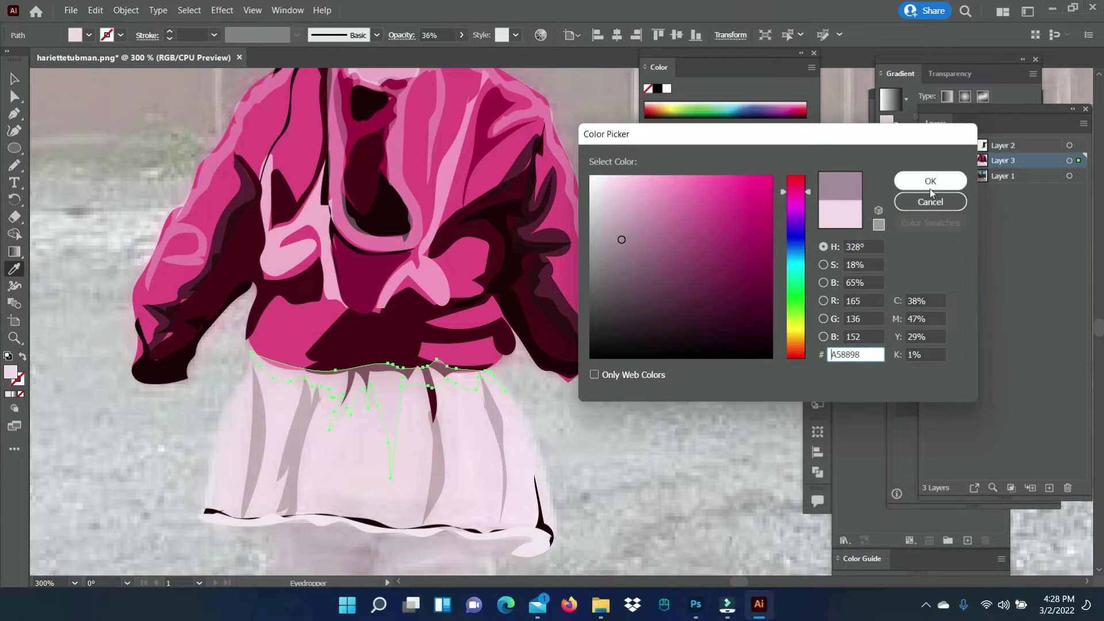
left_click(924, 180)
Draw shading shapes along the hem and down the skirt's left side
left_click_drag(222, 512, 274, 494)
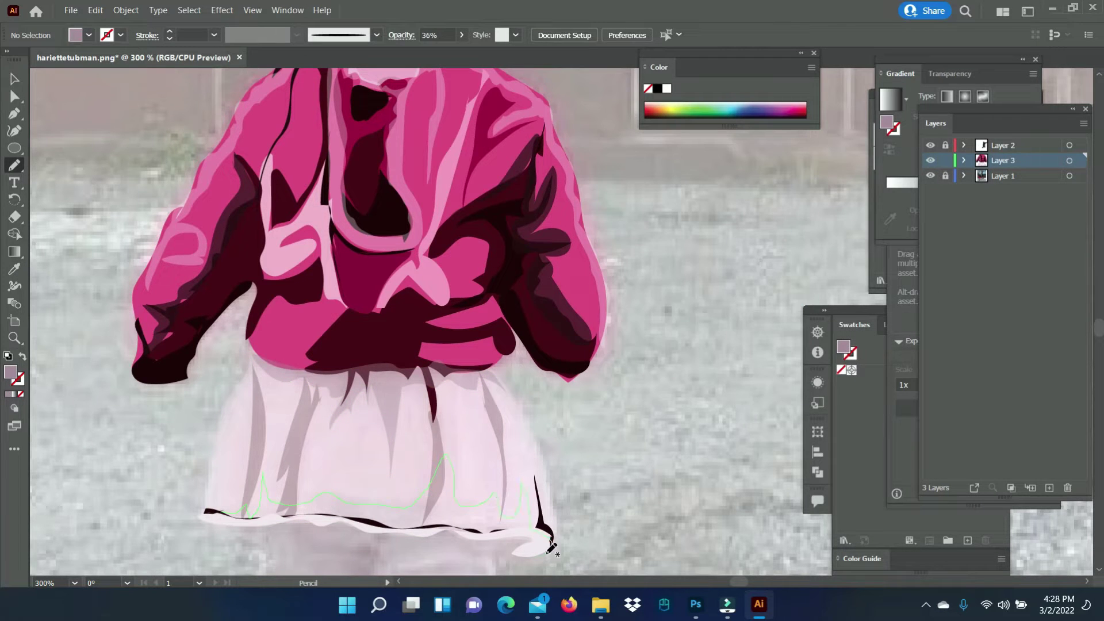
left_click_drag(207, 511, 206, 512)
left_click_drag(248, 348, 221, 460)
key("v")
left_click(395, 347)
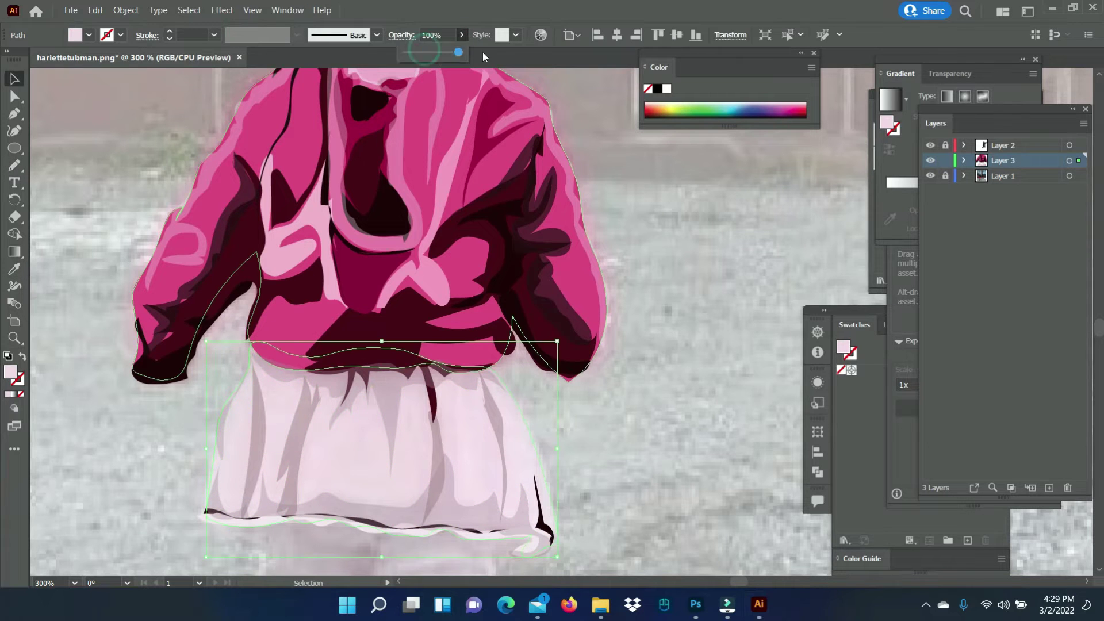
left_click(690, 403)
Draw a mauve shading shape along the left hem and bring up its Arrange options
scroll(403, 322, "down", 5)
left_click(14, 165)
left_click_drag(247, 259, 238, 246)
key("i")
left_click(62, 106)
key("n")
left_click_drag(537, 255, 535, 259)
key("v")
right_click(511, 264)
Send the hem behind the skirt, then draw the trouser outline with a light pink fill
left_click(708, 564)
left_click(79, 143)
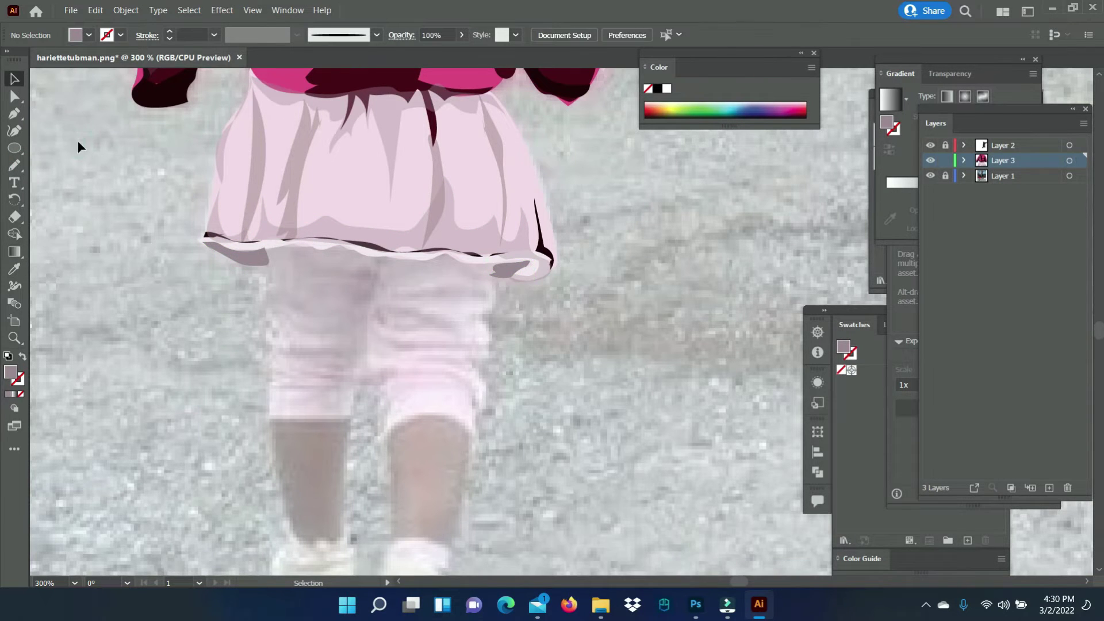
key("n")
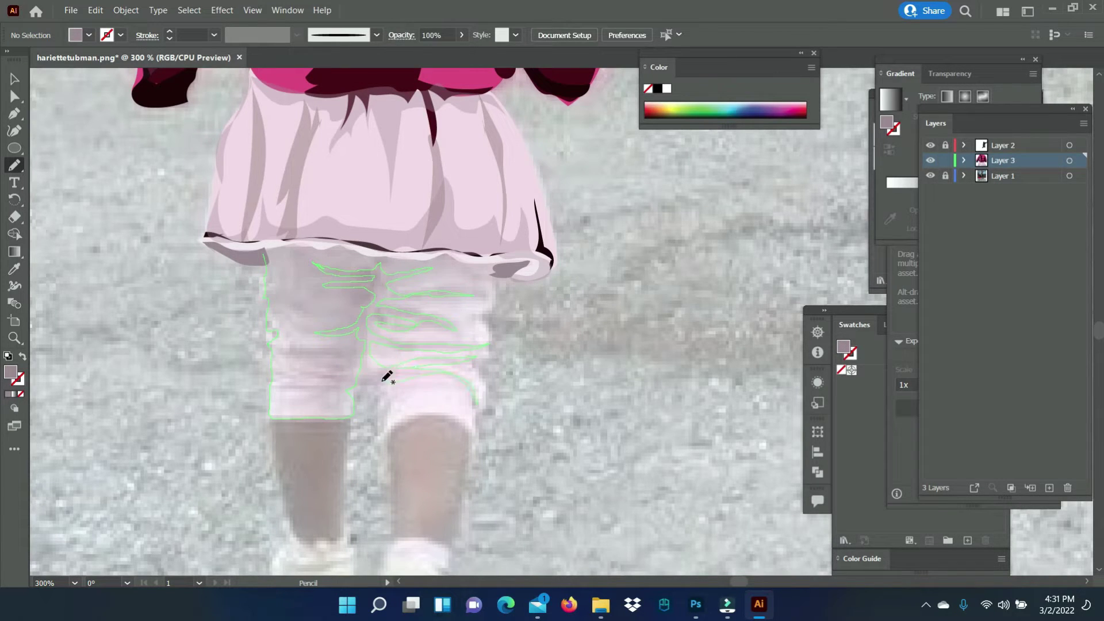
key("i")
left_click_drag(266, 238, 503, 282)
left_click(420, 408)
double_click(11, 372)
left_click(915, 183)
key("ctrl+shift+a")
Add a mauve shadow shape along the waistband, placed behind the trouser shapes
key("n")
left_click_drag(335, 344, 310, 244)
key("i")
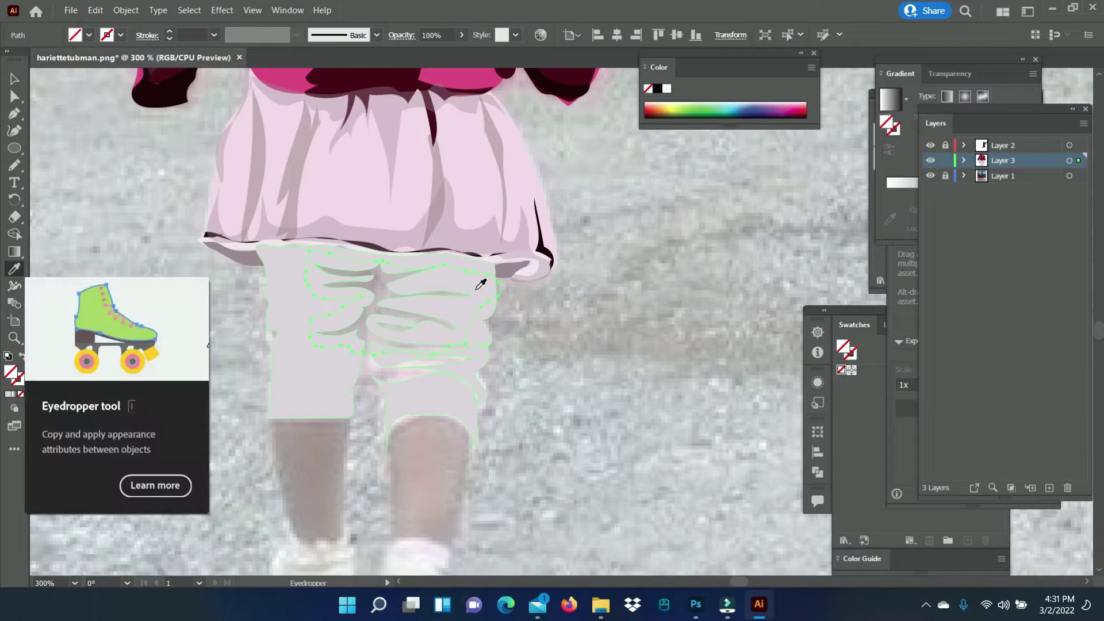
left_click(391, 305)
right_click(395, 258)
left_click(616, 480)
key("n")
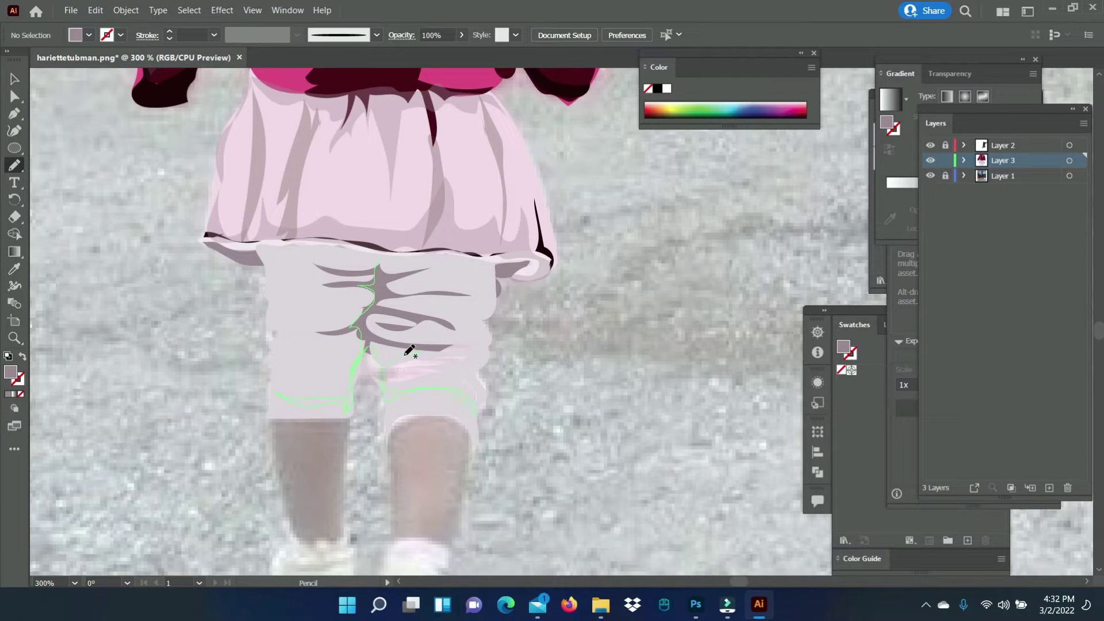
Fill the fold shapes dark and add a waistband shading stroke at 40% opacity behind the trousers
key("i")
left_click(540, 247)
key("n")
mouse_move(489, 269)
left_mouse_down()
mouse_move(357, 247)
mouse_move(420, 256)
left_mouse_up()
key("v")
key("4")
right_click(314, 242)
left_click(508, 543)
right_click(469, 266)
left_click(14, 167)
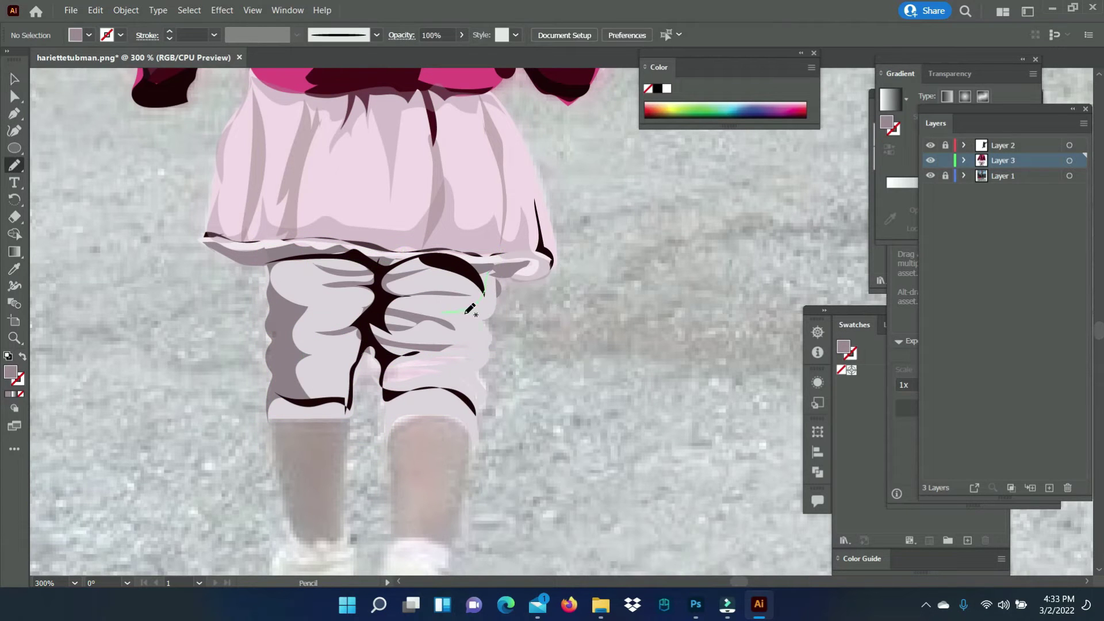
Draw a dark fold shape on the trousers at 24% opacity
left_click_drag(491, 338, 486, 271)
key("i")
left_click(454, 267)
key("v")
key("2")
key("4")
left_click(72, 302)
key("n")
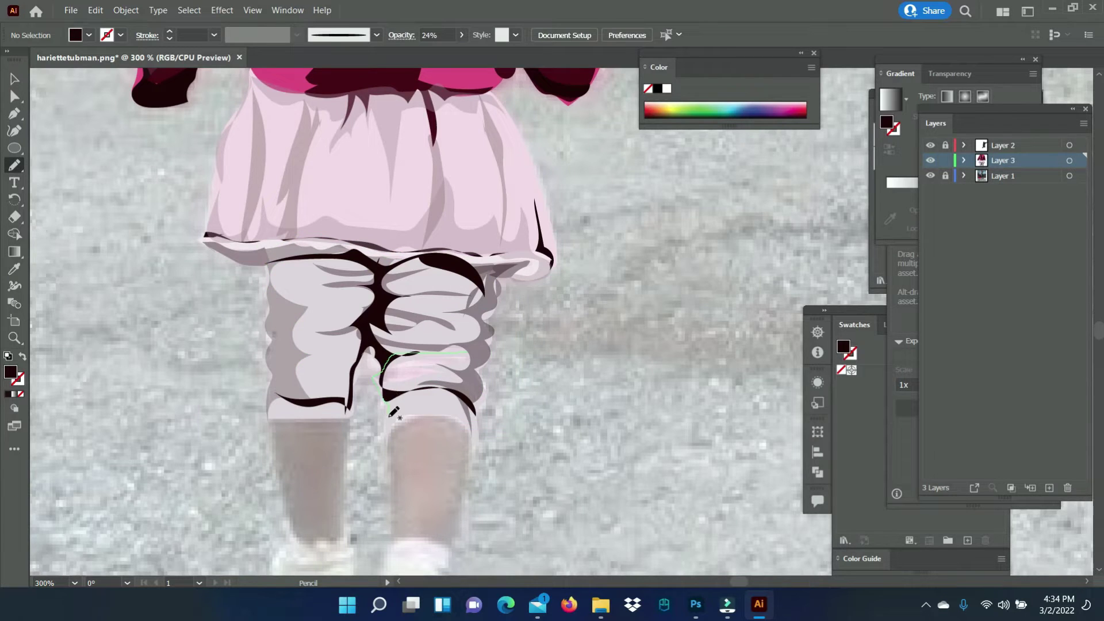
Add a 40% opacity shading shape sent backward, plus another trouser shading stroke
left_click_drag(393, 412, 446, 397)
key("4")
key("v")
right_click(405, 387)
left_click(609, 392)
left_click(14, 168)
left_click_drag(329, 269, 354, 266)
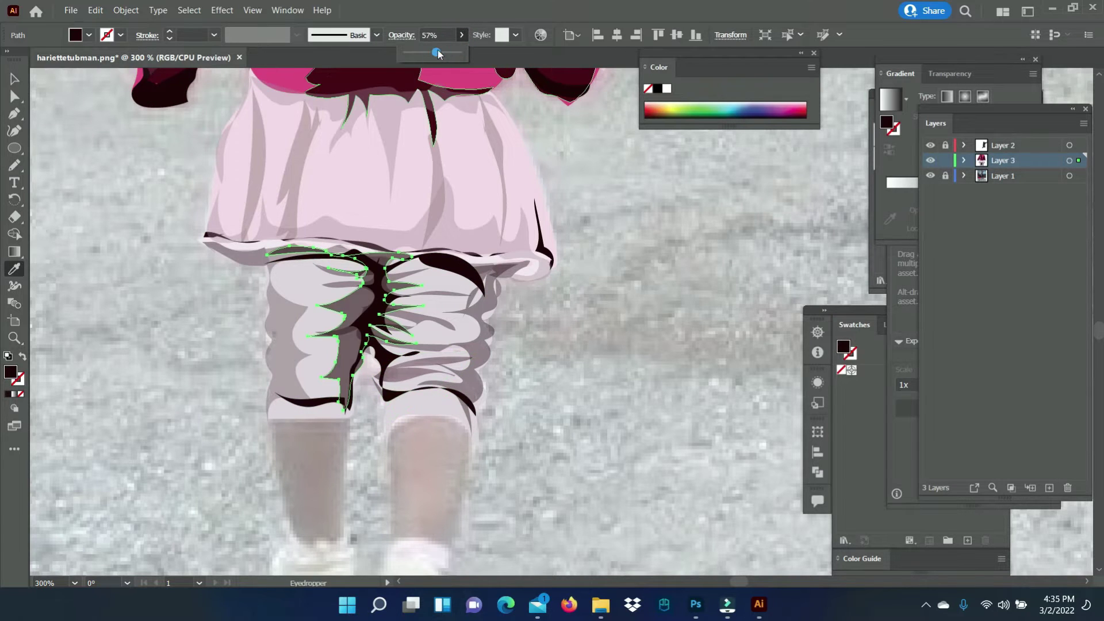
key("v")
left_click(174, 249)
Draw shading on the left leg, a light shape on the right leg edge, and a dark right cuff
key("n")
left_click_drag(268, 418, 350, 412)
key("v")
key("n")
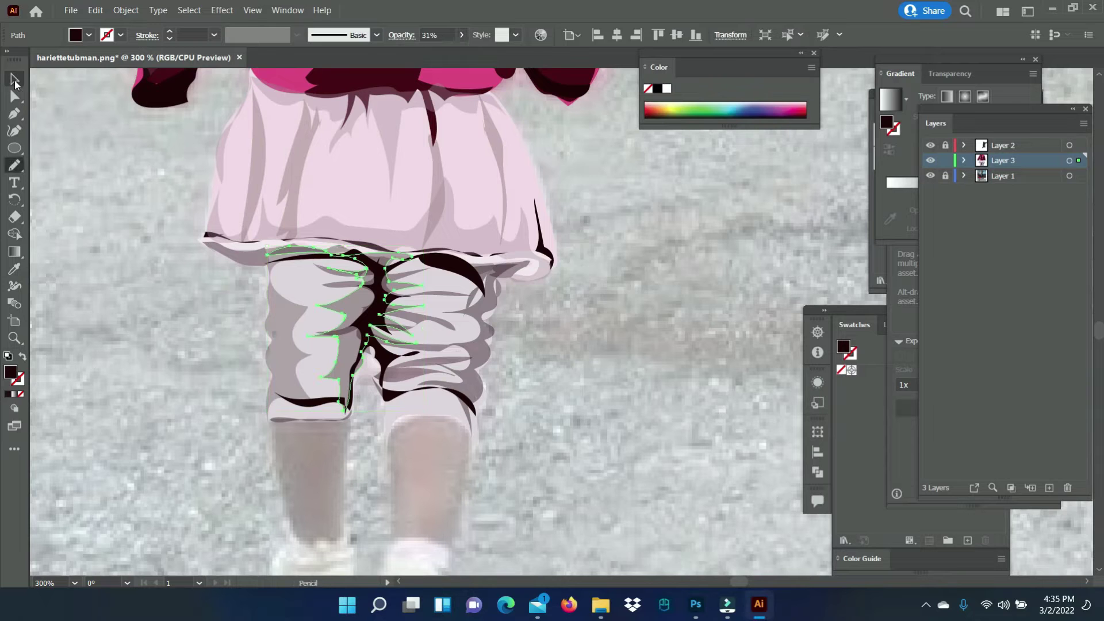
left_click_drag(500, 276, 490, 357)
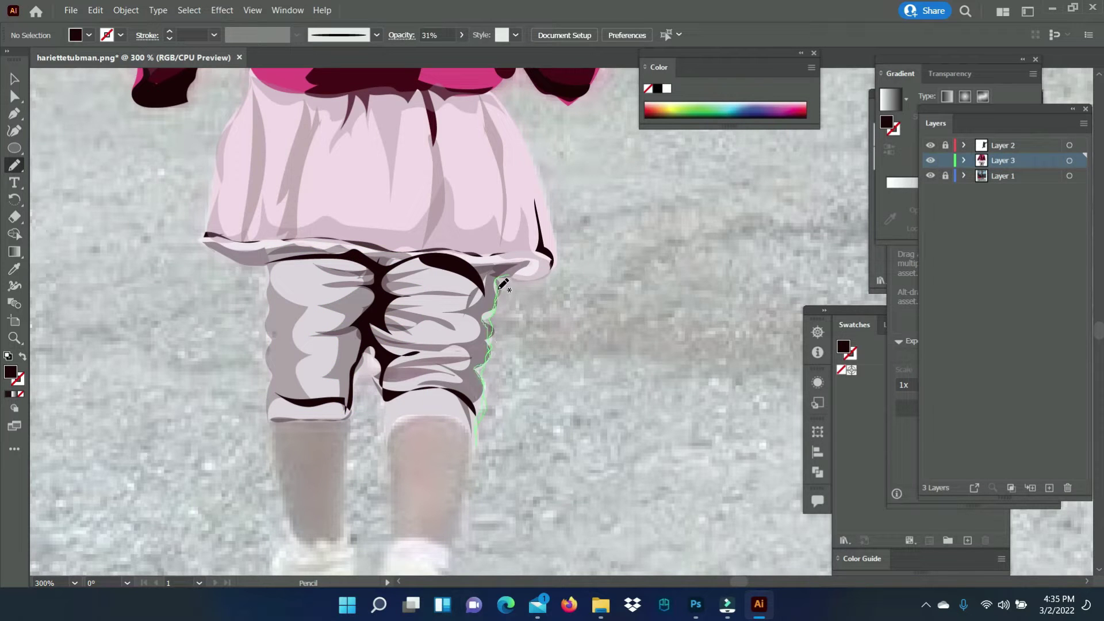
left_click_drag(504, 284, 499, 277)
key("v")
key("n")
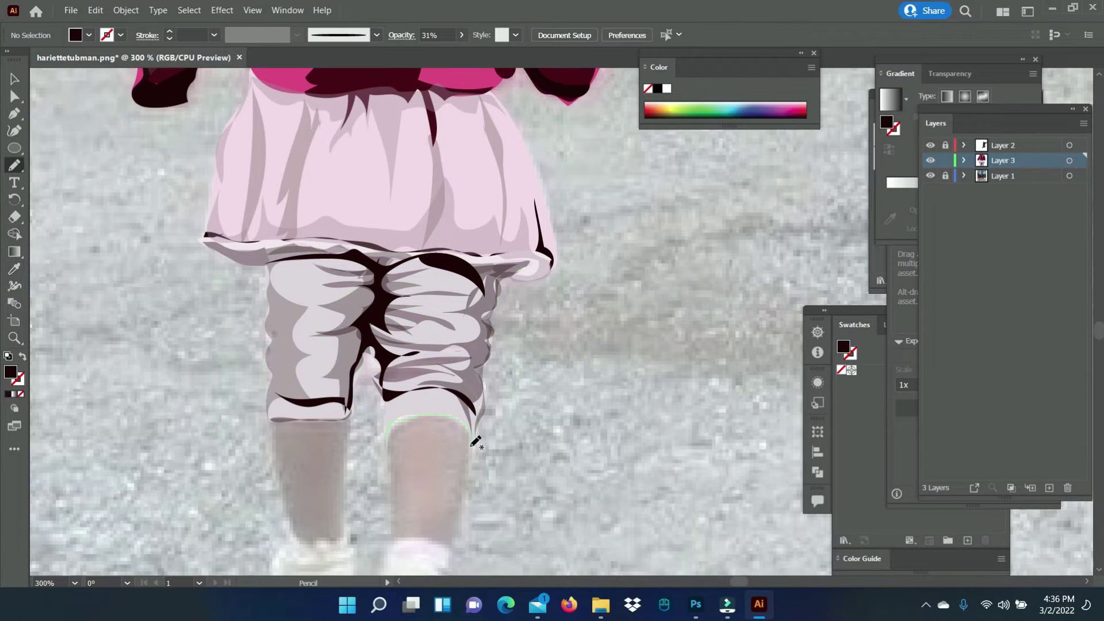
left_click_drag(390, 442, 386, 451)
key("v")
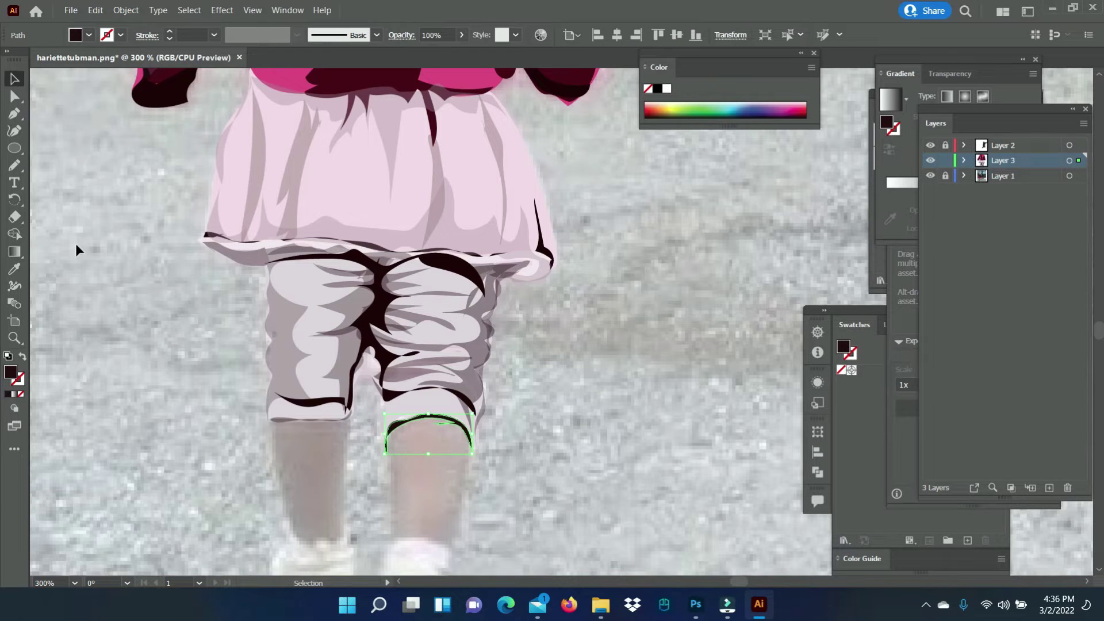
Check the light trouser shapes, then draw a dark shape along the waistband
left_click(296, 287)
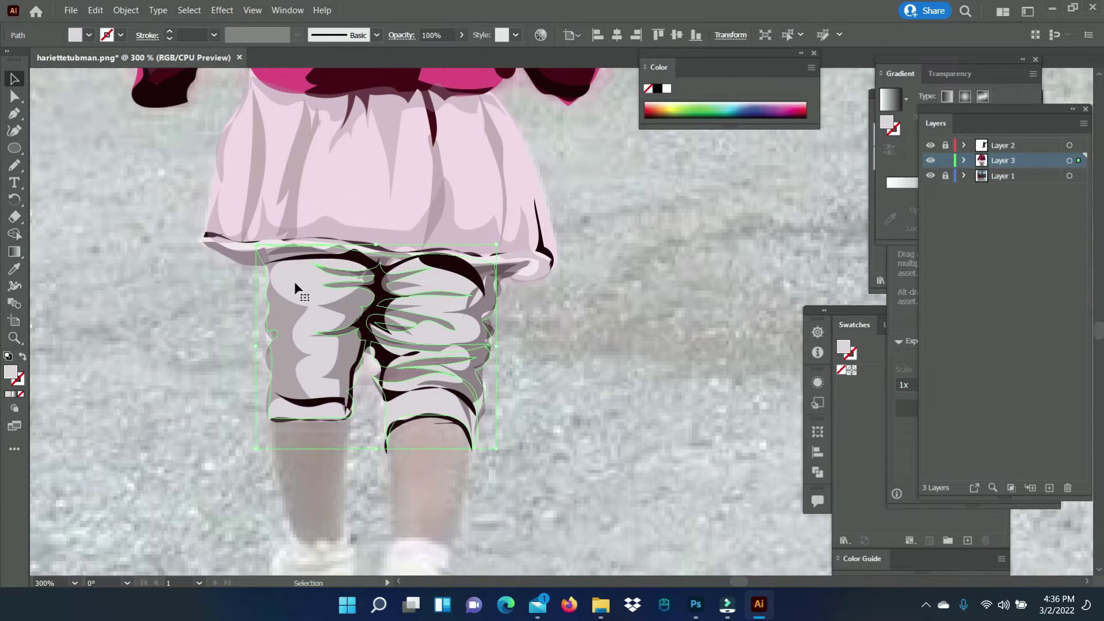
scroll(296, 288, "right", 3)
scroll(230, 334, "up", 2)
left_click(132, 374)
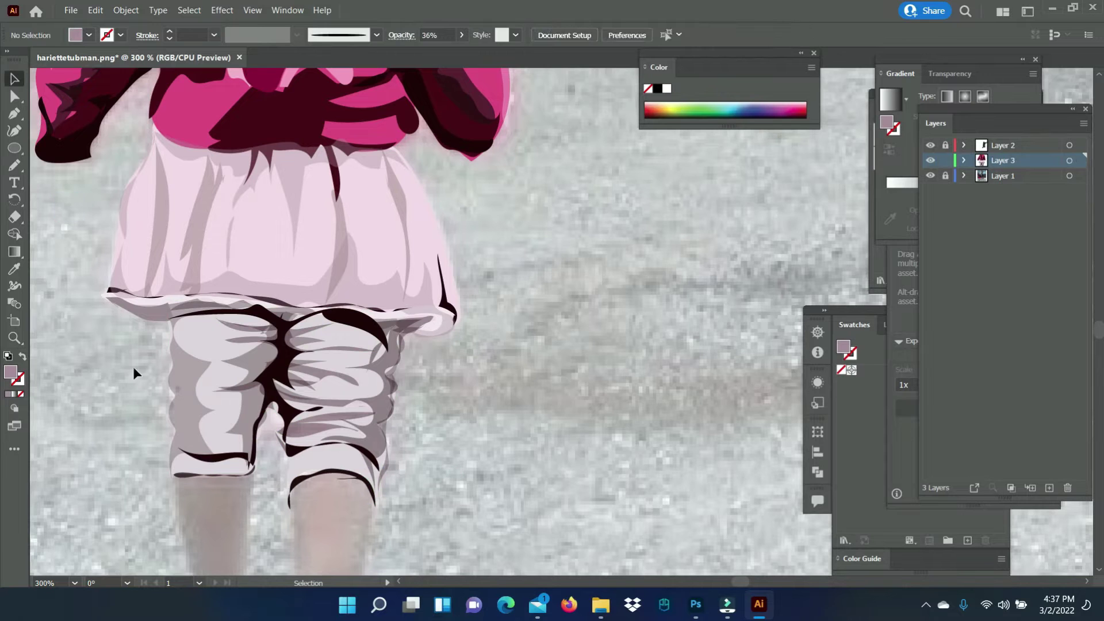
left_click(15, 165)
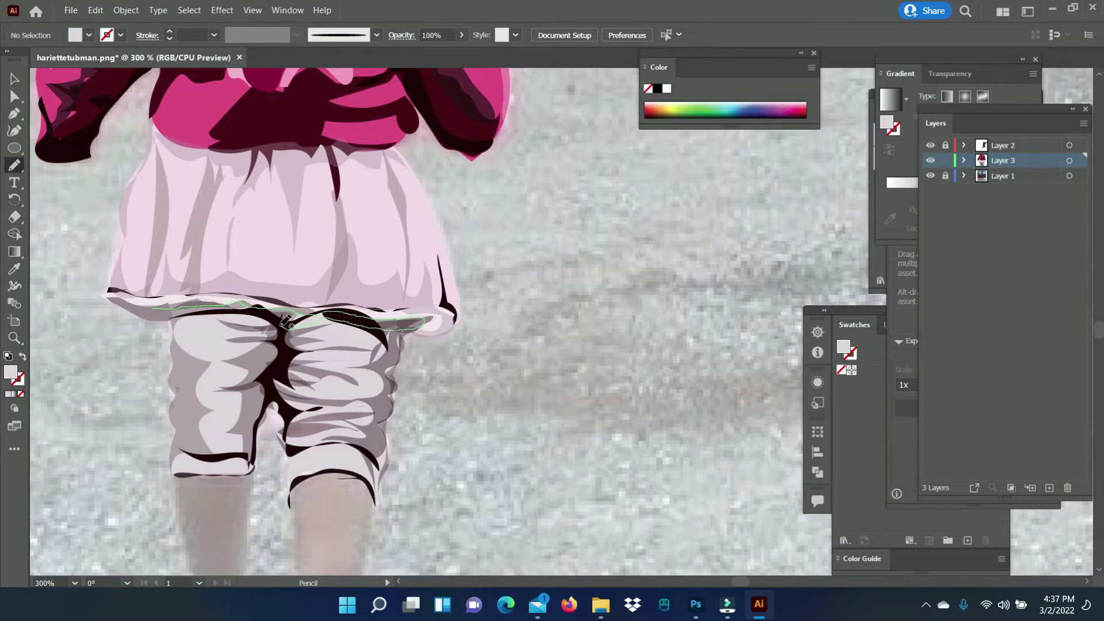
left_click_drag(285, 321, 144, 311)
key("v")
left_click(366, 329)
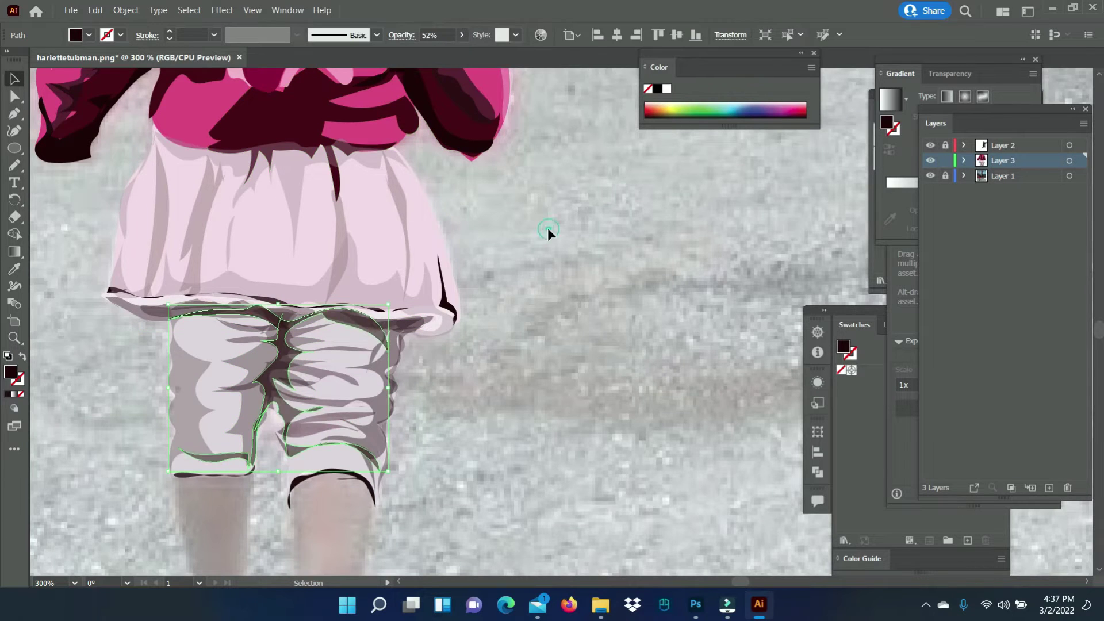
left_click(547, 227)
Trace the left eye's iris and fill it black
scroll(624, 506, "down", 5)
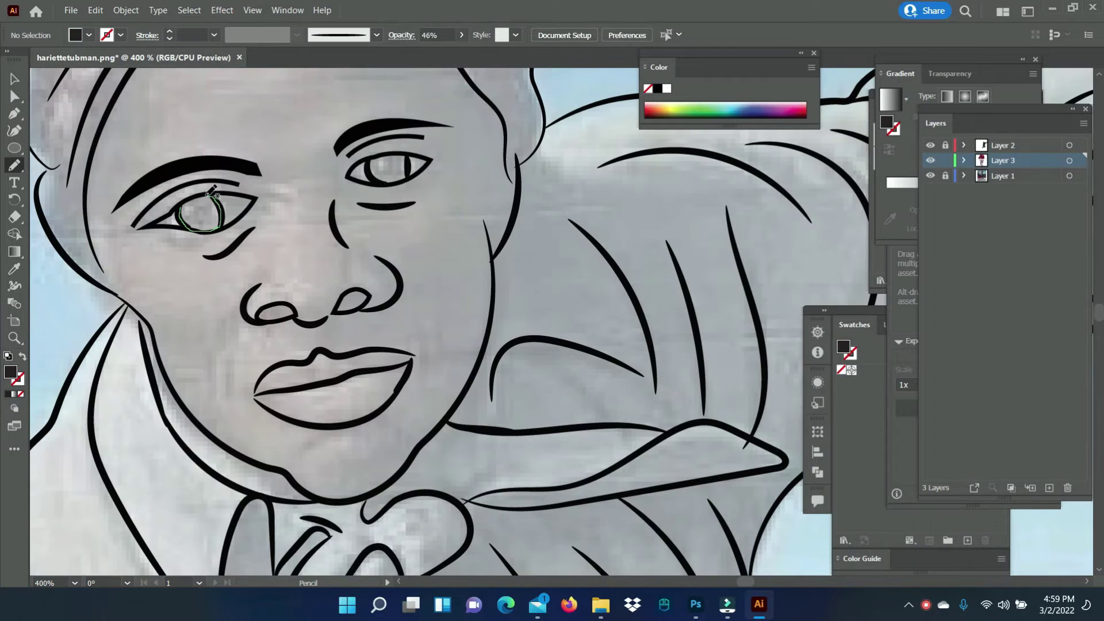
left_click_drag(212, 190, 209, 194)
double_click(10, 372)
left_click(927, 180)
Zoom in on the right eye and trace its iris in black
left_click_drag(371, 164, 391, 176)
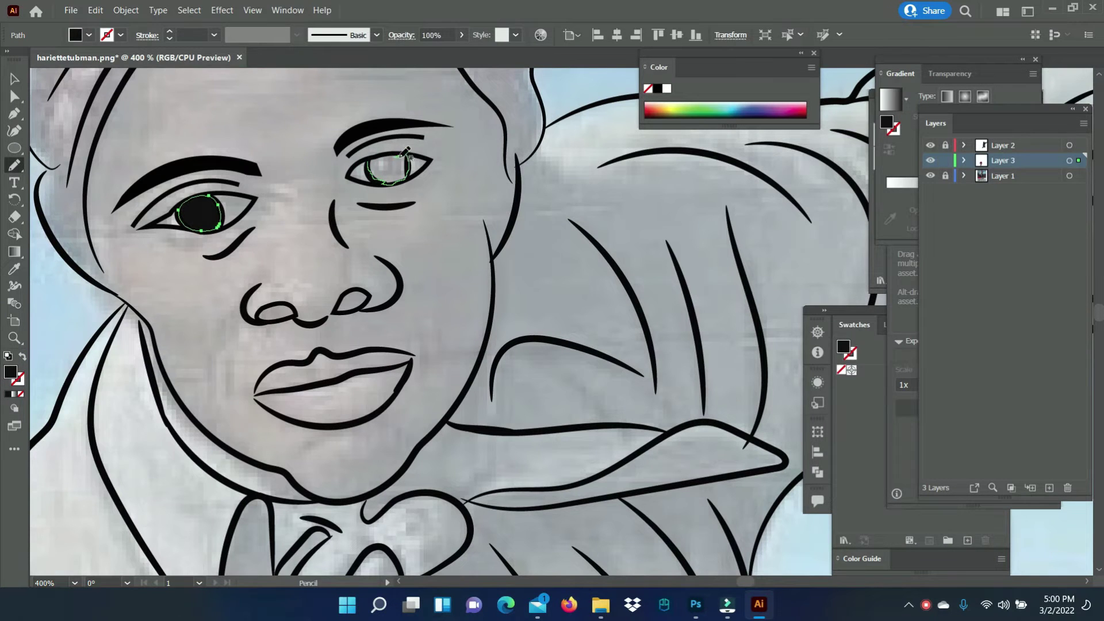
key("ctrl+z")
key("z")
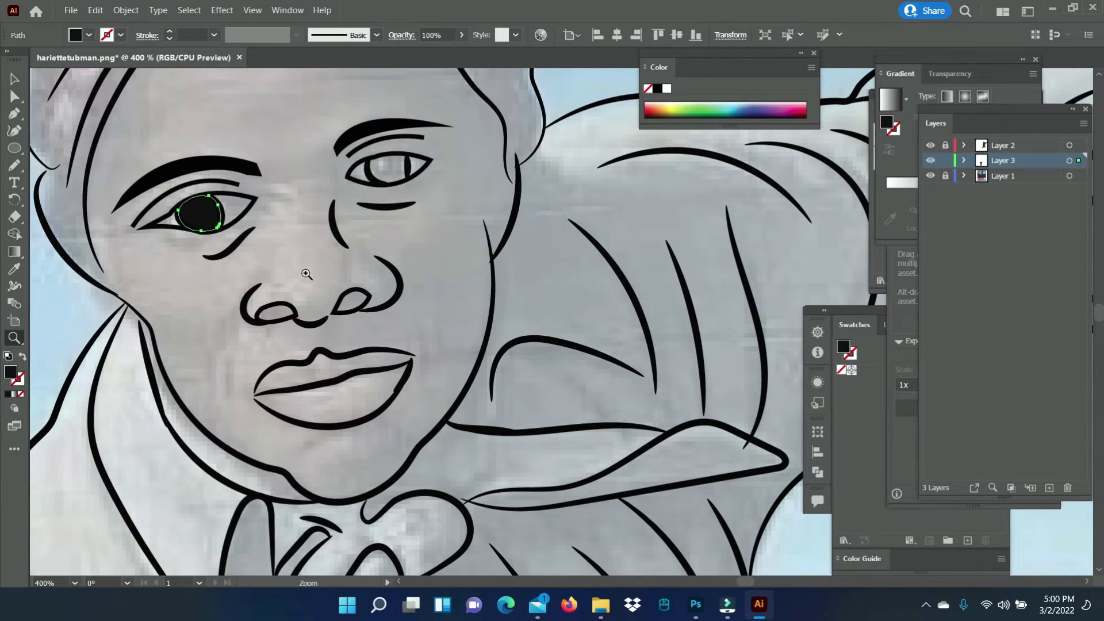
left_click_drag(352, 117, 403, 117)
key("n")
left_click_drag(571, 217, 429, 233)
key("ctrl+shift+a")
key("ctrl+0")
key("z")
Add Layer 4 for the eye details
scroll(486, 349, "up", 3)
scroll(500, 298, "up", 3)
key("ctrl+l")
scroll(434, 321, "up", 2)
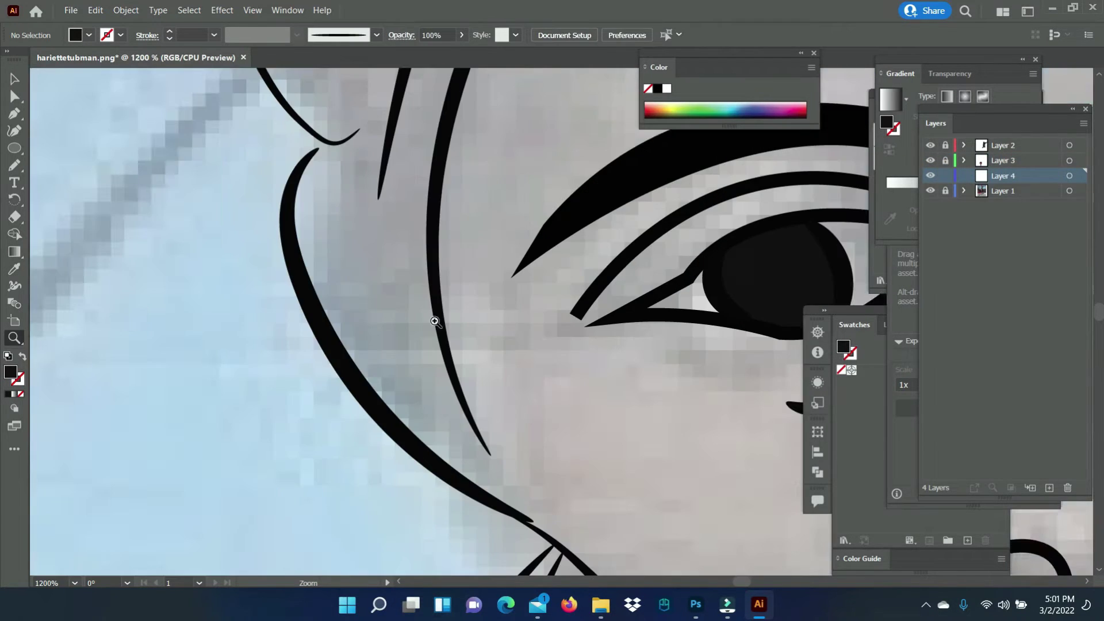
scroll(435, 322, "right", 5)
key("n")
Outline the first eye white with the Pen tool and fill it near-white F2F2F7
left_click_drag(614, 215, 504, 266)
left_click_drag(717, 282, 616, 215)
key("ctrl+z")
key("p")
left_click(435, 307)
left_click(488, 287)
left_click_drag(699, 219, 858, 248)
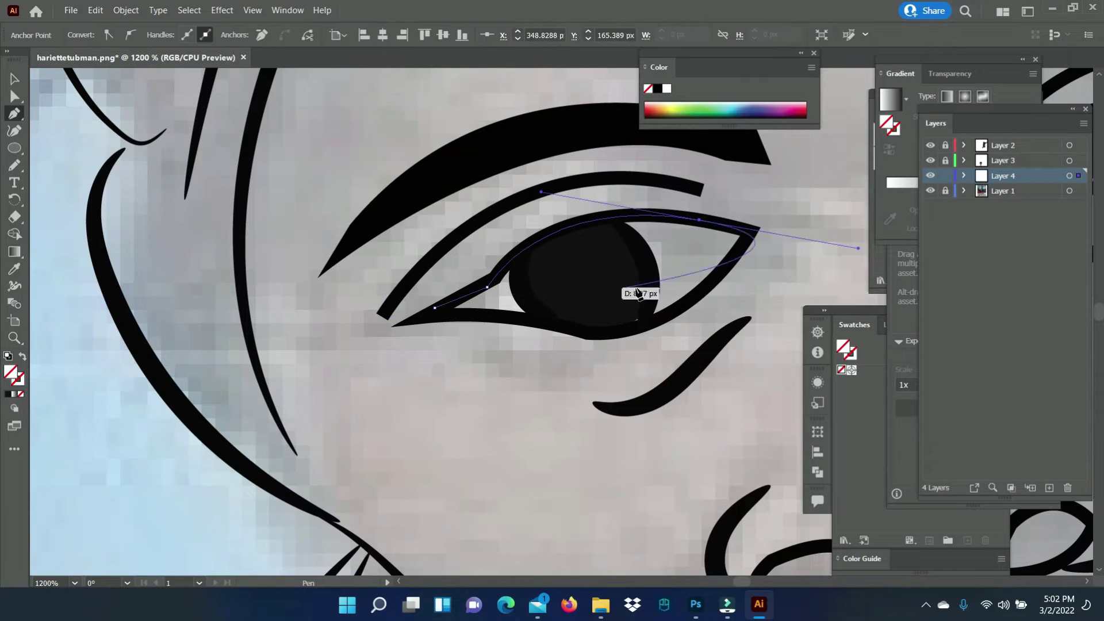
left_click_drag(748, 232, 750, 232)
left_click(719, 274)
left_click_drag(591, 332, 591, 333)
left_click(436, 309)
double_click(10, 373)
left_click(926, 180)
Outline the other eye's white as a closed six-point Pen shape
scroll(410, 136, "right", 5)
scroll(410, 136, "down", 3)
left_click(486, 102)
left_click(573, 99)
left_click(632, 114)
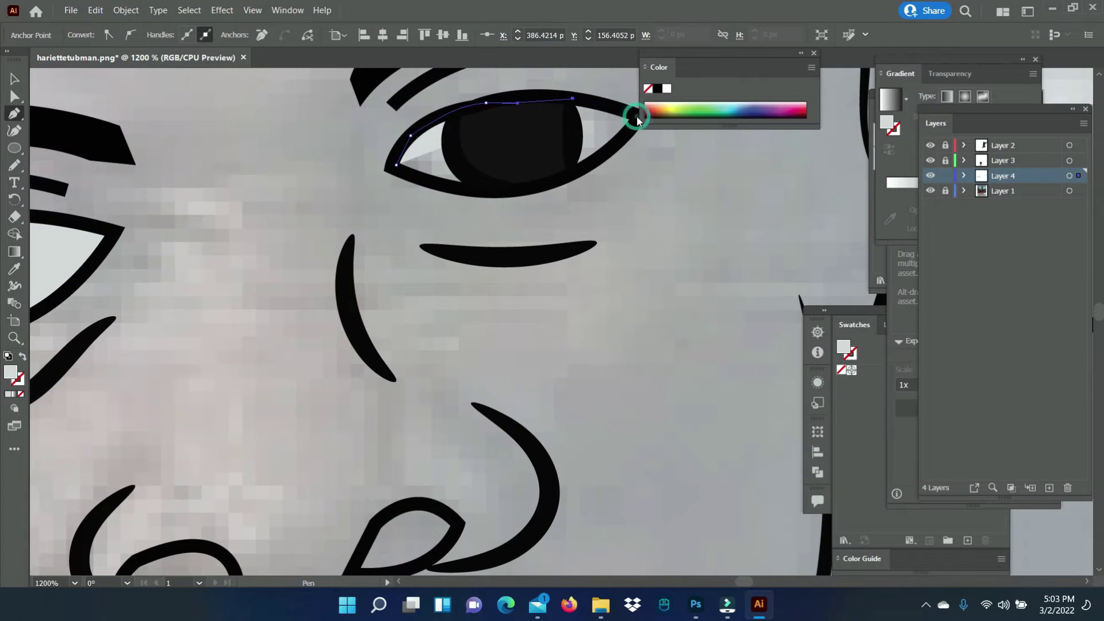
left_click(606, 153)
left_click(443, 185)
left_click(396, 165)
Trace both nostrils and fill them black, then zoom out to the face
scroll(460, 315, "down", 5)
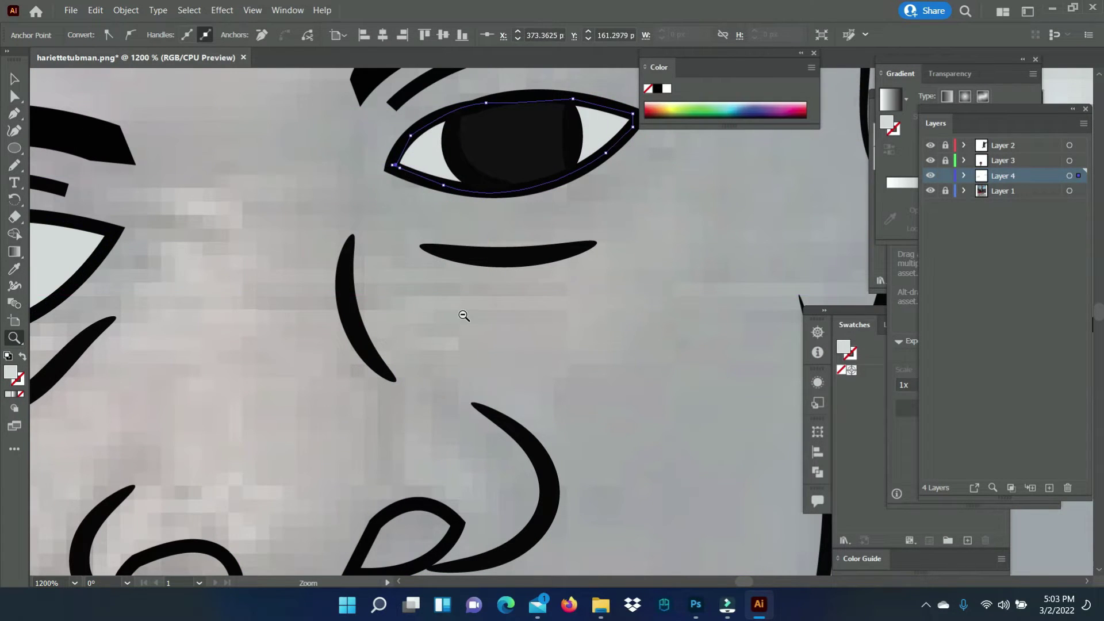
key("ctrl+minus")
key("n")
left_click_drag(506, 517, 563, 468)
left_click(15, 269)
left_click(632, 460)
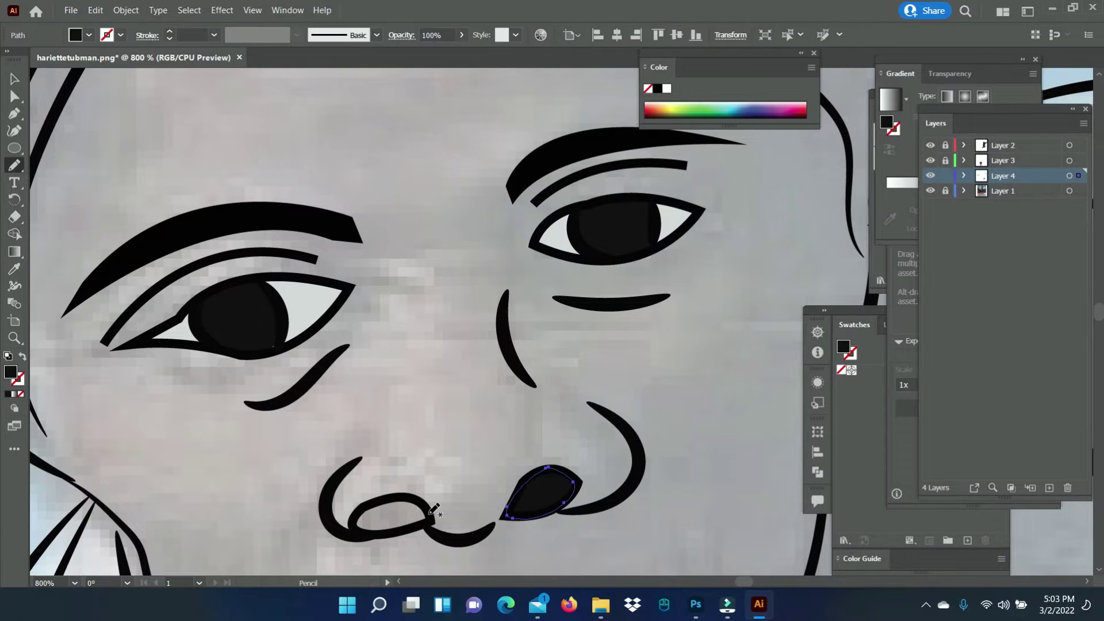
key("ctrl+shift+a")
key("z")
left_click(650, 386, "alt")
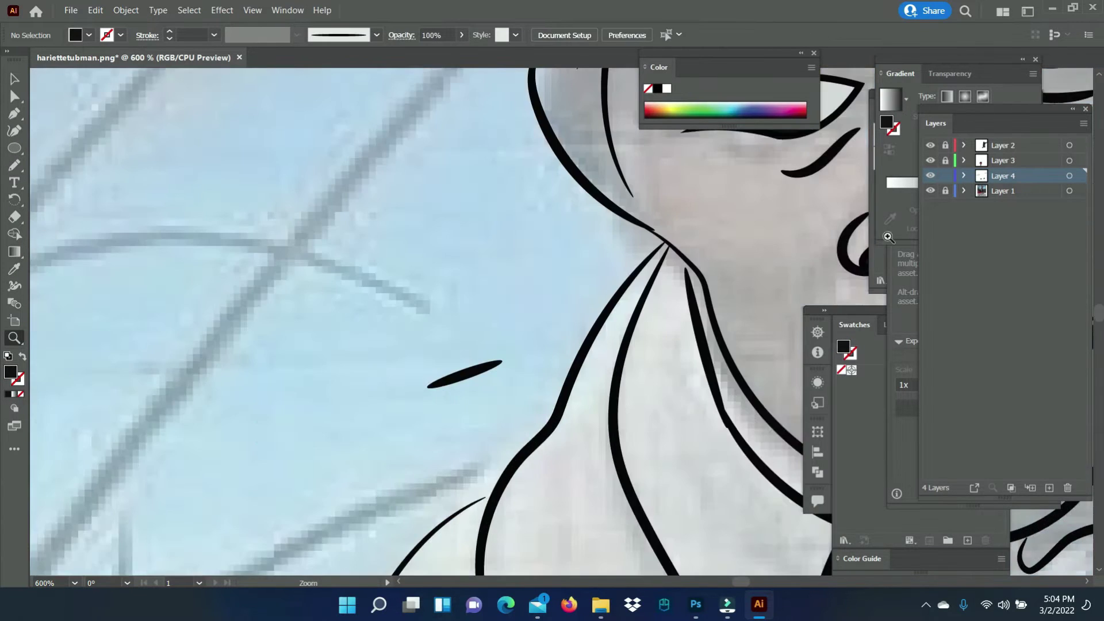
Fill the new shape beside the head black and zoom onto the face
scroll(584, 263, "up", 3)
key("n")
left_click(15, 268)
left_click(766, 302)
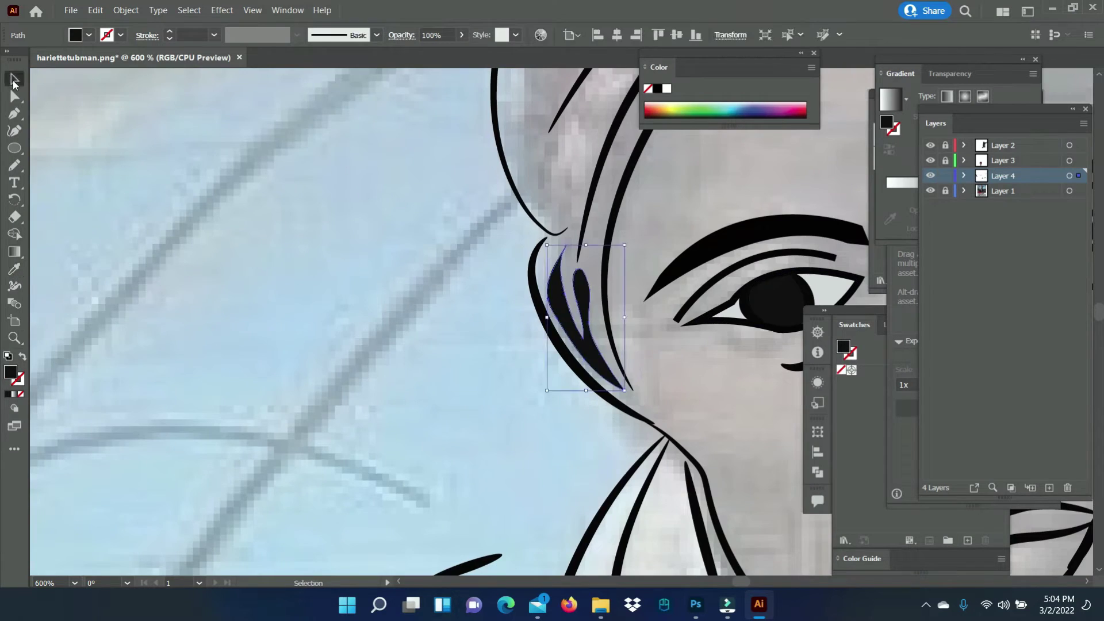
key("ctrl+shift+a")
key("z")
left_click(542, 326, "alt")
Trace the lips and fill them dark brown
key("n")
left_click_drag(312, 364, 334, 319)
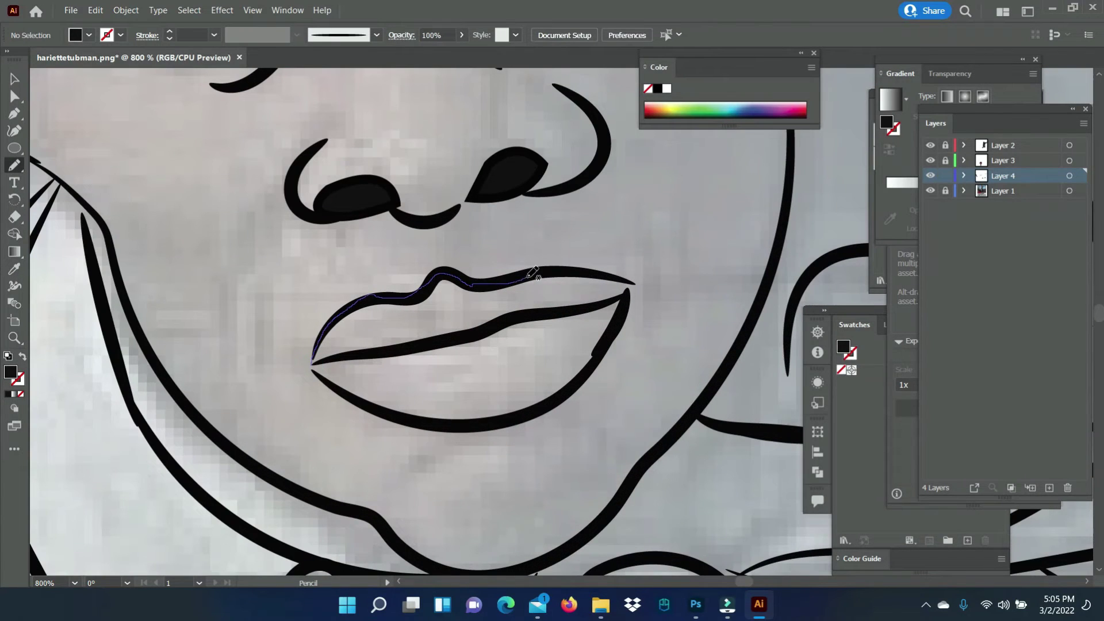
left_click_drag(526, 409, 314, 364)
key("i")
left_click(511, 345)
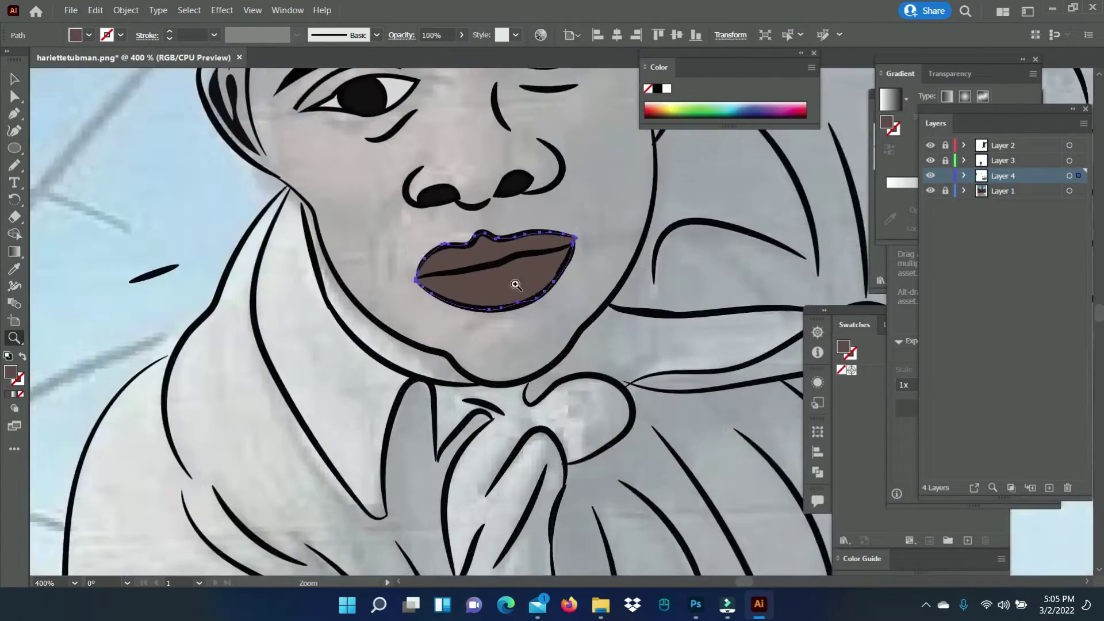
key("ctrl+shift+a")
Draw a lighter brown highlight shape on the upper lip
mouse_move(473, 319)
left_mouse_down()
mouse_move(454, 283)
mouse_move(463, 305)
mouse_move(390, 323)
mouse_move(386, 290)
left_mouse_up()
key("i")
left_click(503, 81)
key("ctrl+shift+a")
key("n")
key("ctrl+shift+a")
key("v")
Pick a lip shading colour and draw a dark shape at the right lip corner
double_click(10, 372)
left_click(926, 180)
left_click_drag(564, 264, 608, 332)
key("ctrl+shift+a")
left_click_drag(579, 265, 582, 267)
Draw the shading stroke and closed highlight shape on the lower lip
left_click_drag(419, 371, 525, 371)
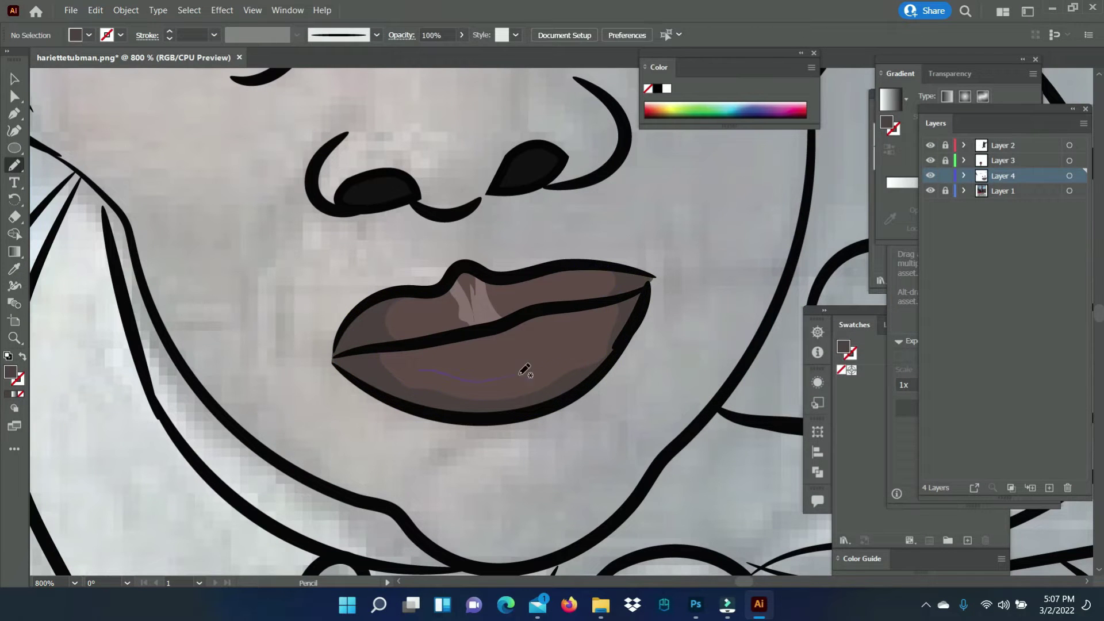
left_click_drag(432, 362, 426, 368)
key("ctrl+shift+a")
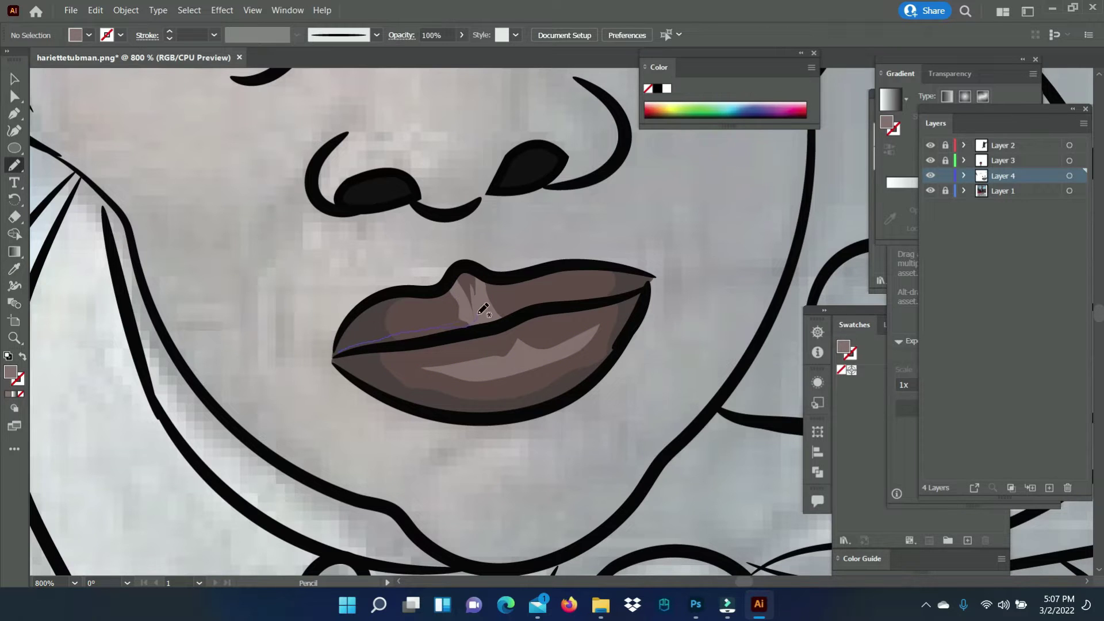
left_click_drag(518, 333, 521, 334)
Zoom in on the headwrap and start its pen outline with a curved anchor at the top
key("ctrl+shift+a")
key("z")
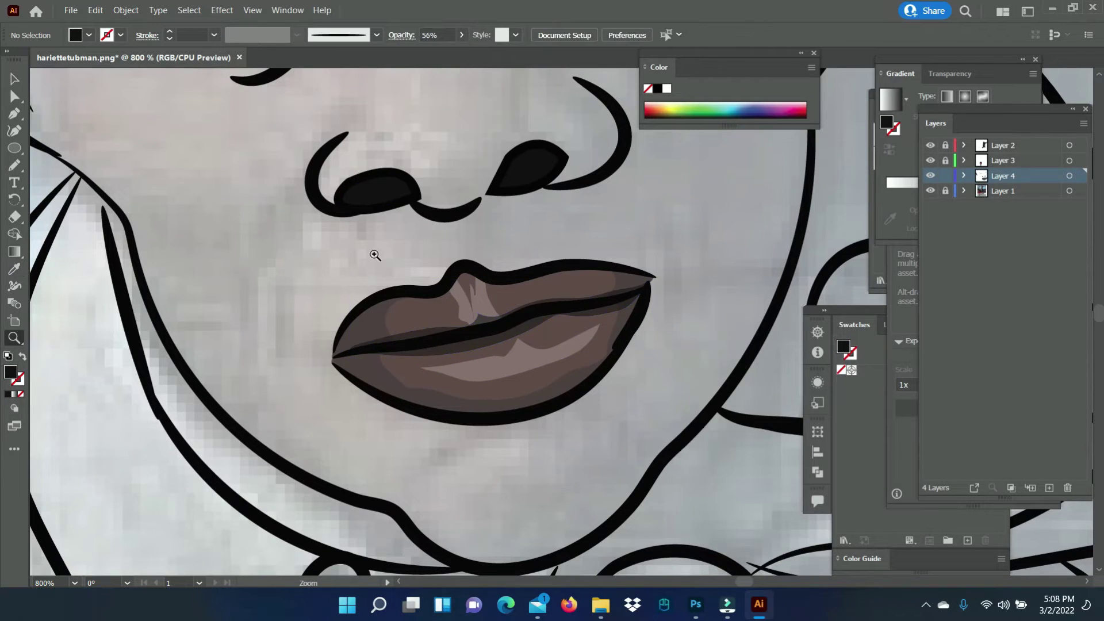
left_click(599, 331, "alt")
key("ctrl+plus")
key("ctrl+plus")
key("ctrl+plus")
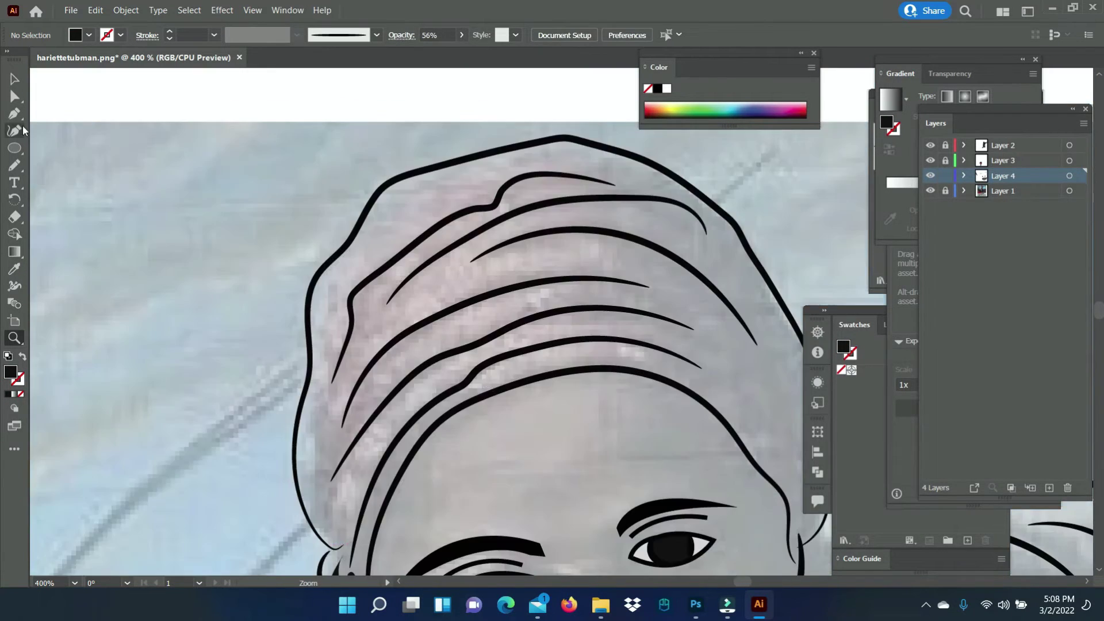
key("p")
left_click(325, 547)
key("slash")
left_click_drag(560, 135, 592, 145)
scroll(592, 126, "up", 3)
scroll(592, 127, "right", 3)
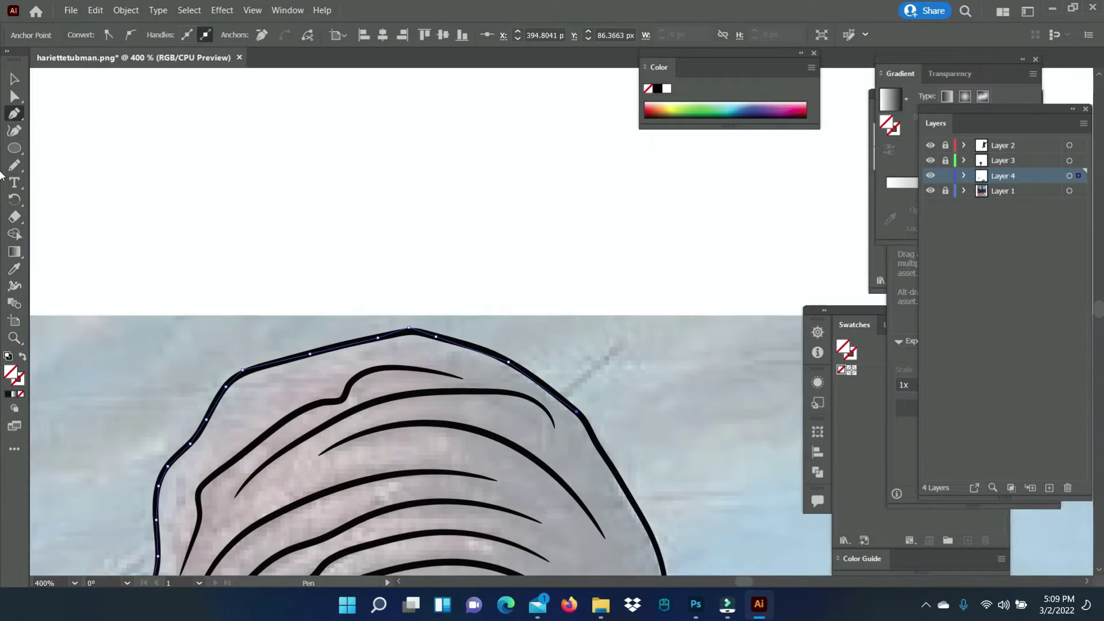
scroll(594, 115, "down", 8)
Trace the headwrap outline over the forehead and down the left side, then close the path
left_click_drag(666, 327, 674, 345)
left_click_drag(645, 409, 628, 411)
left_click(516, 243)
left_click(307, 269)
left_click(217, 423)
left_click(214, 510)
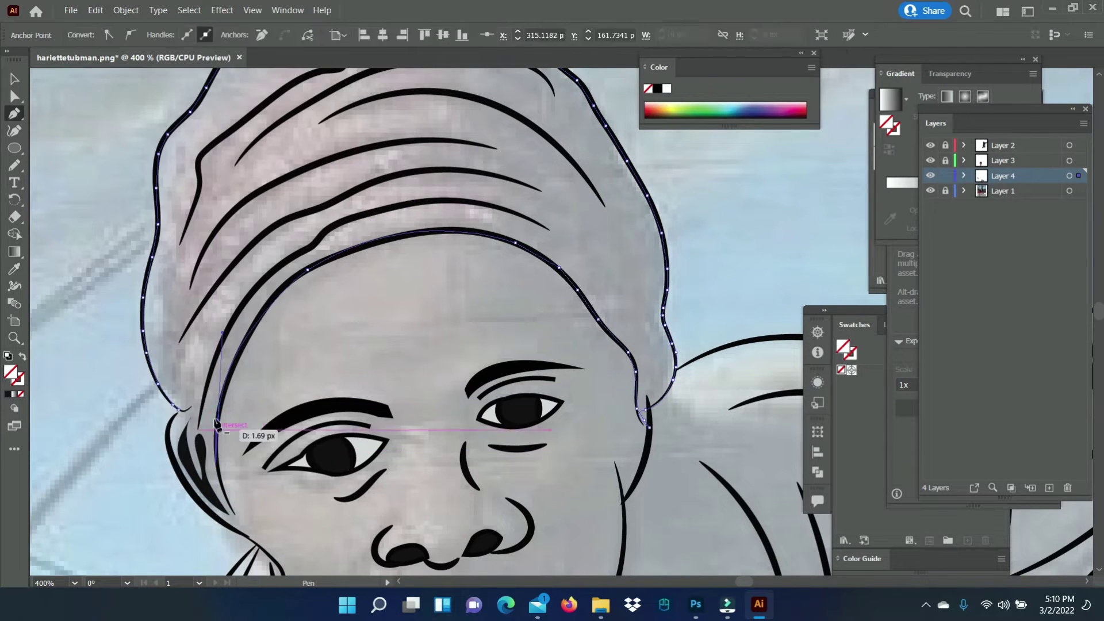
left_click_drag(221, 486, 235, 517)
left_click(178, 406)
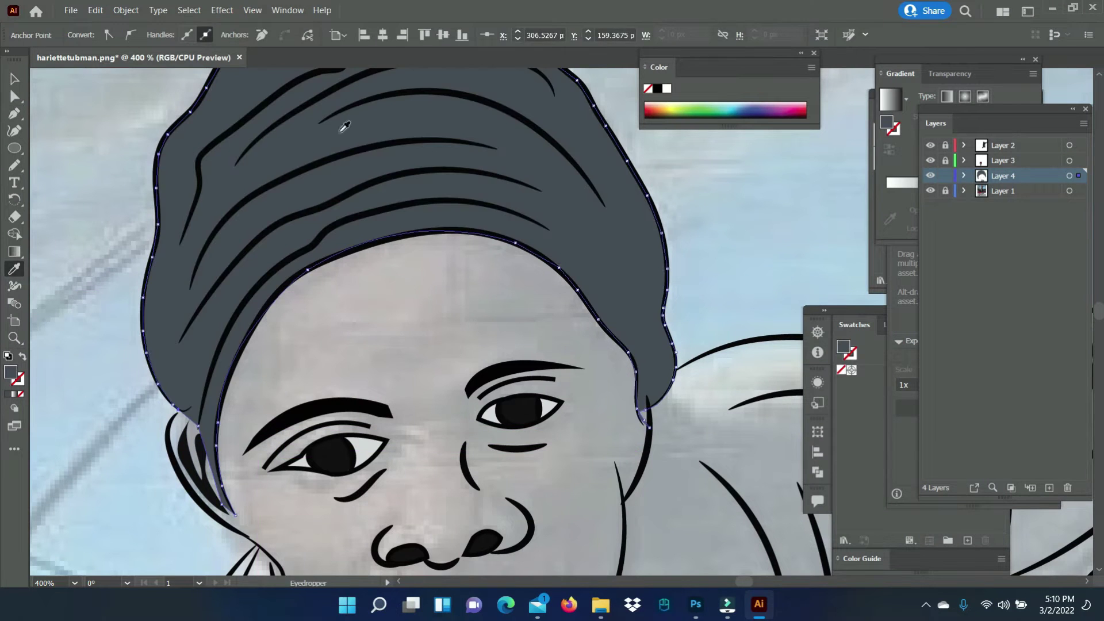
Start a new path at a headwrap fold, curving anchors along the first fold line
scroll(403, 317, "up", 3)
key("n")
left_click(14, 115)
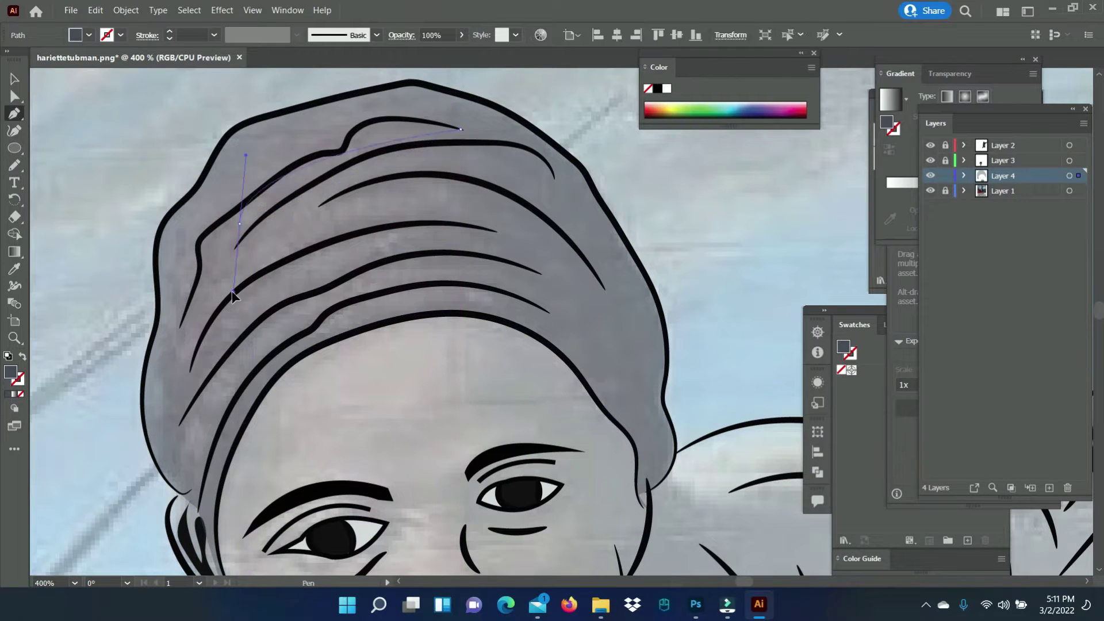
left_click(461, 129)
left_click_drag(239, 221, 241, 228)
key("alt+o")
key("Escape")
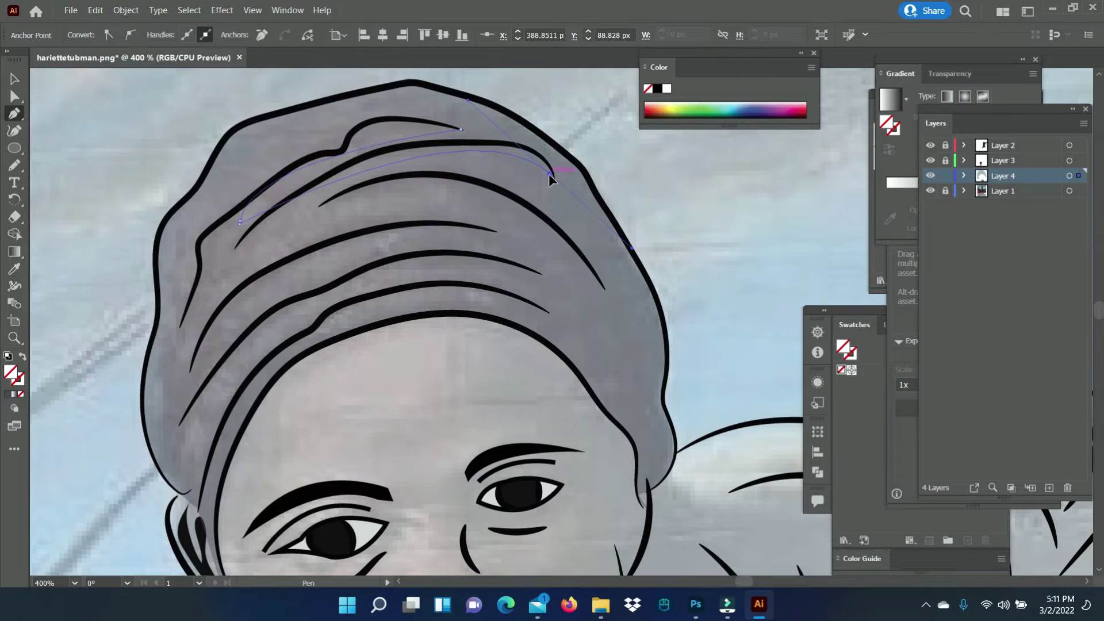
scroll(191, 367, "down", 5)
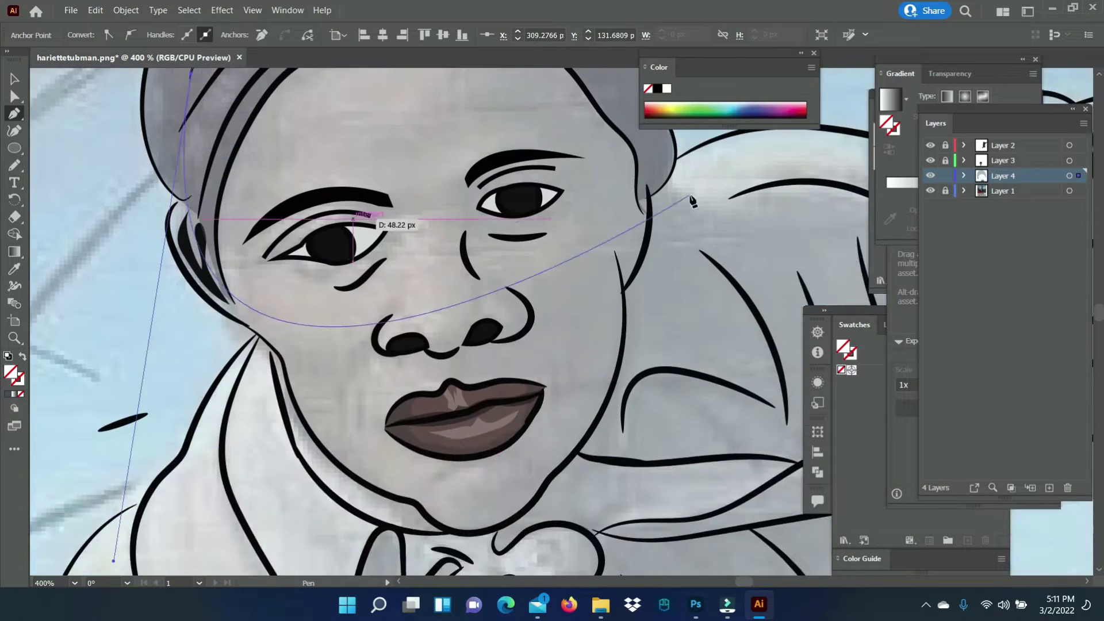
scroll(191, 367, "up", 6)
left_click_drag(319, 272, 508, 306)
scroll(185, 468, "down", 5)
scroll(185, 468, "up", 4)
Extend the fold path over the forehead fold and the lower-left headwrap folds
left_click(456, 264)
scroll(180, 434, "down", 5)
scroll(154, 440, "up", 4)
left_click(528, 251)
left_click_drag(212, 409, 295, 296)
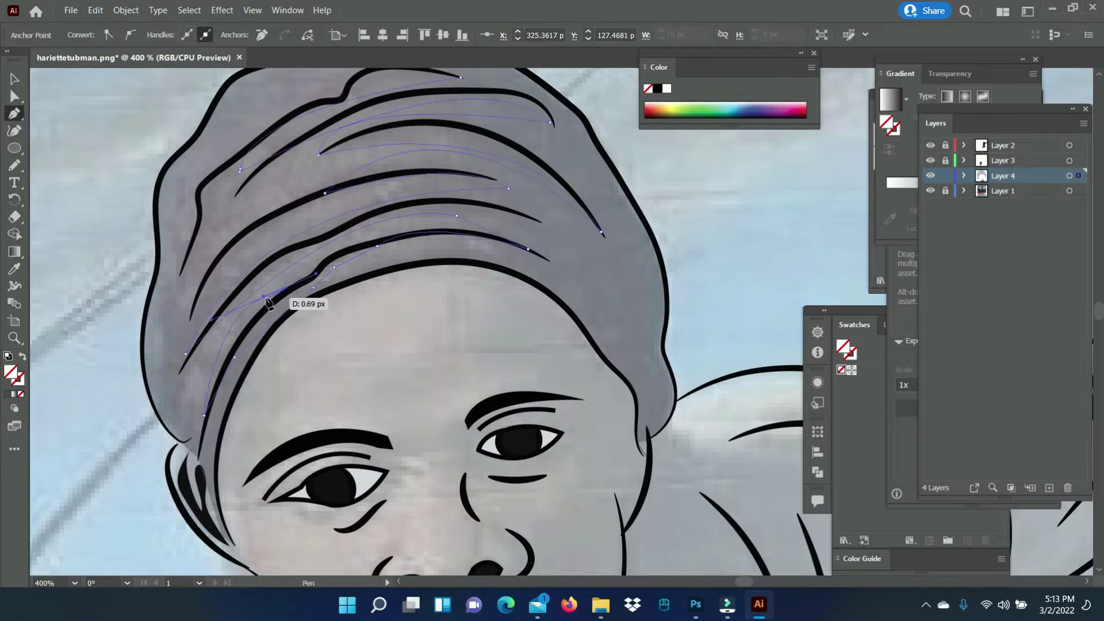
left_click(301, 167)
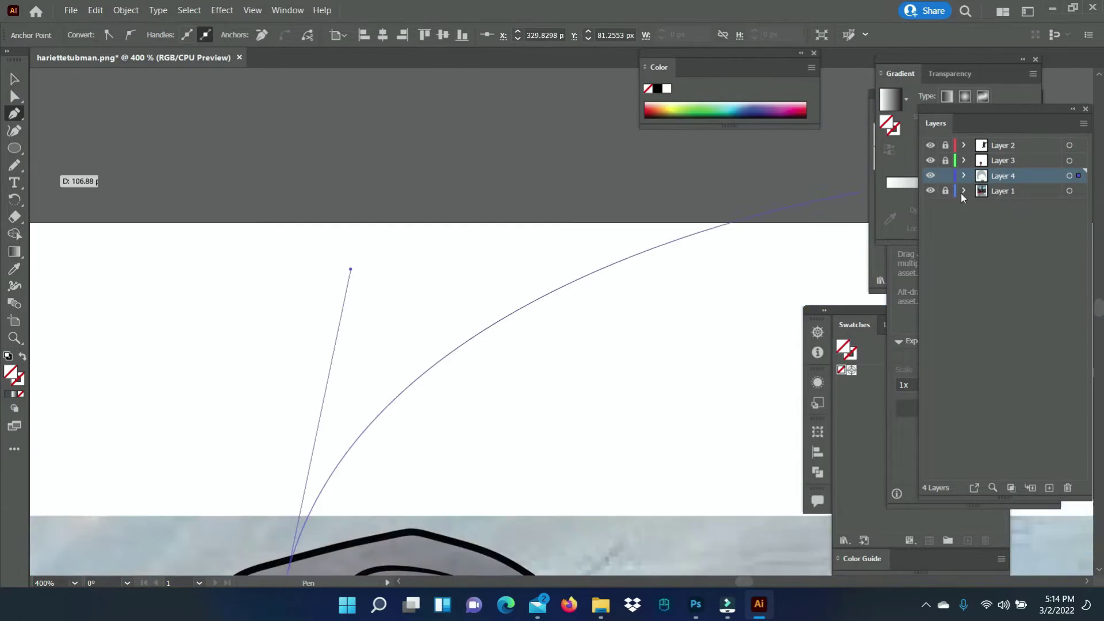
mouse_move(296, 132)
left_mouse_down()
mouse_move(350, 283)
mouse_move(244, 340)
left_mouse_up()
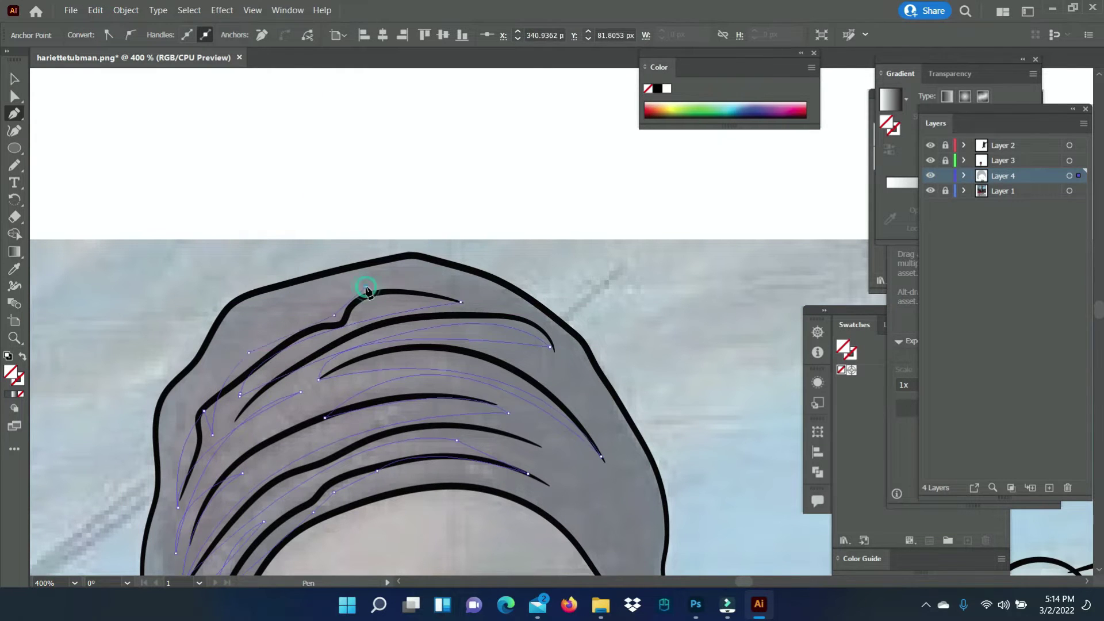
scroll(521, 276, "down", 2)
scroll(543, 312, "down", 2)
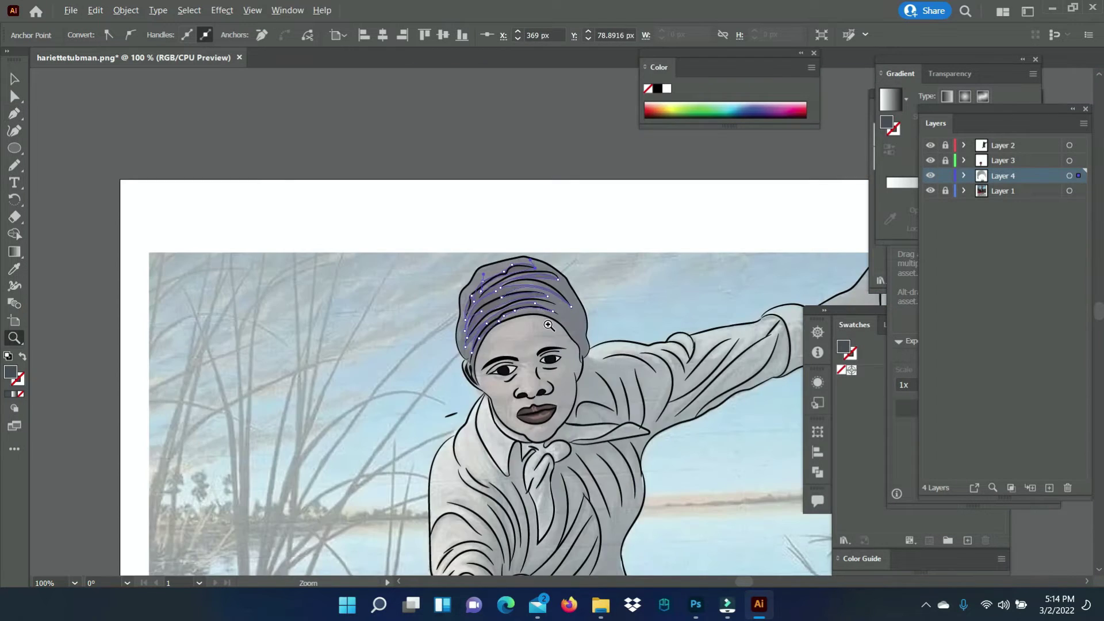
left_click(549, 326)
Draw a dark pencil shading strip down the headwrap's left edge
left_click(581, 350)
key("v")
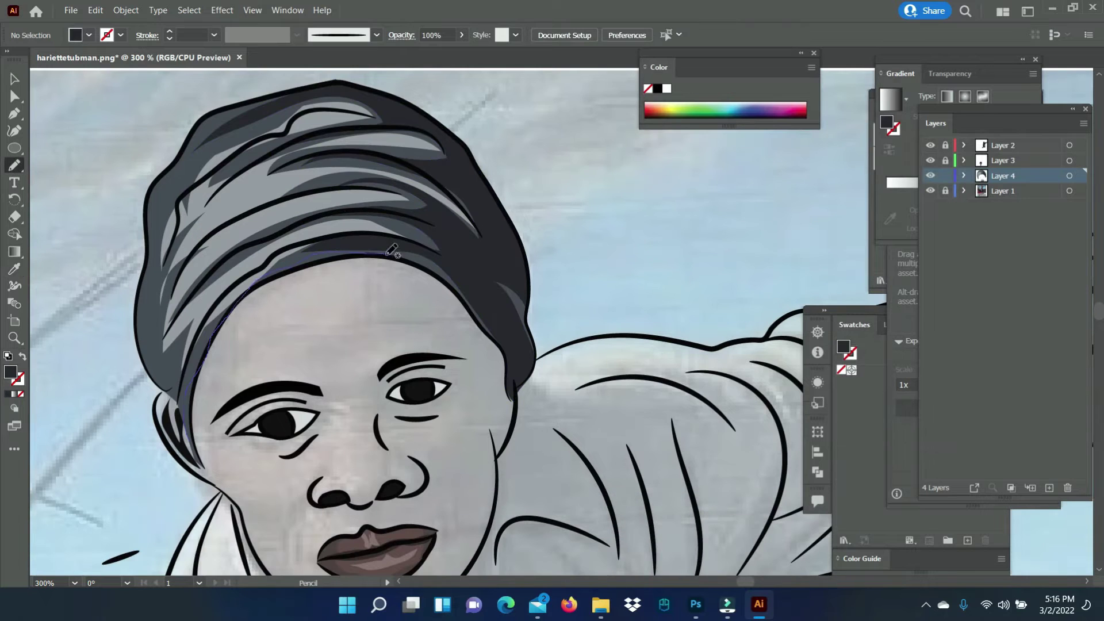
left_click_drag(247, 104, 144, 298)
key("v")
left_click_drag(541, 527, 512, 432)
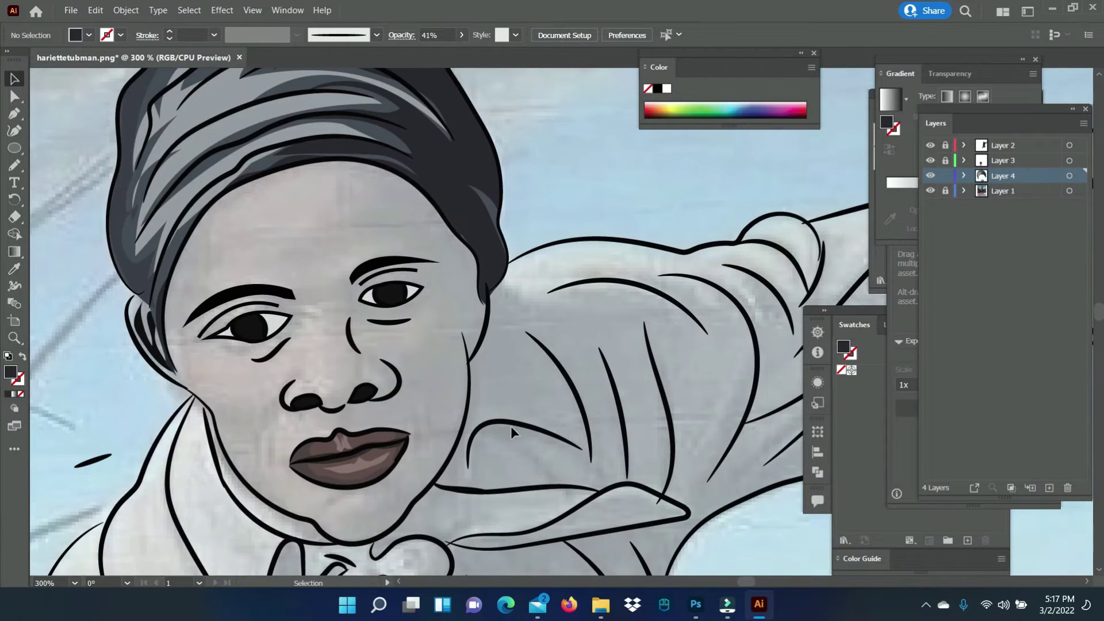
left_click_drag(482, 303, 483, 300)
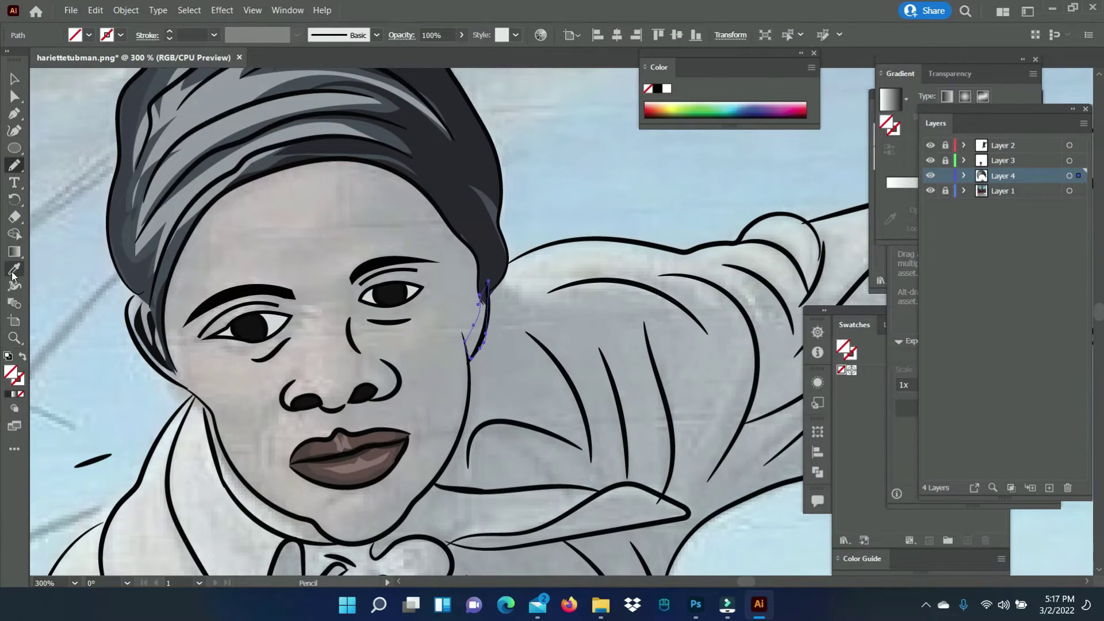
Trace and close the face outline from the headwrap edge down the cheek and jaw
key("v")
left_click(133, 298)
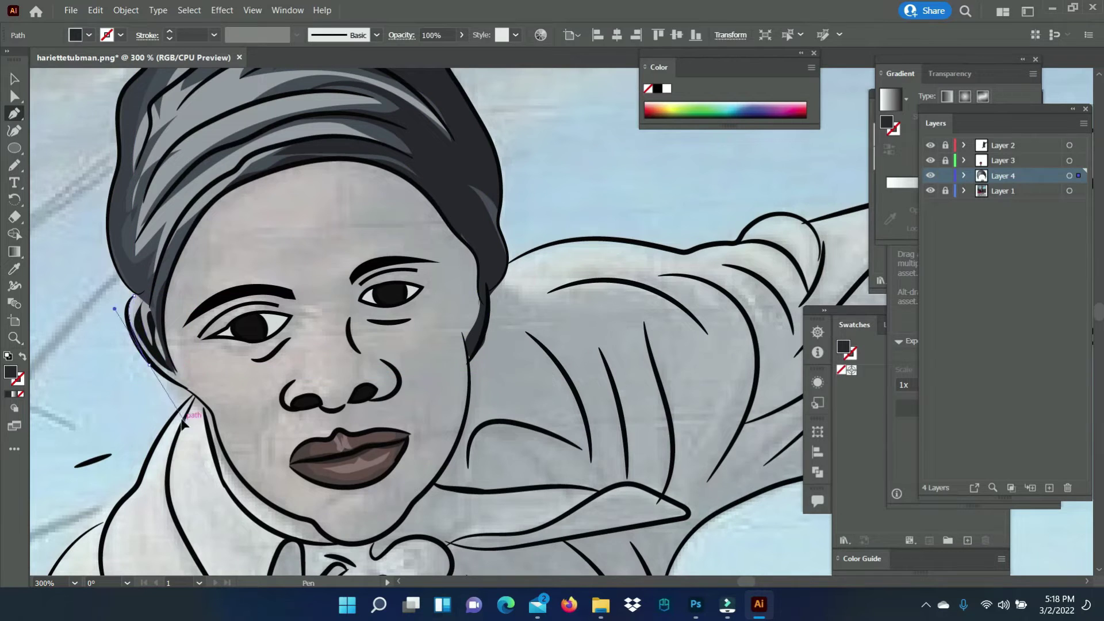
left_click_drag(148, 364, 235, 430)
left_click(253, 490)
left_click(280, 510)
left_click_drag(305, 519, 312, 522)
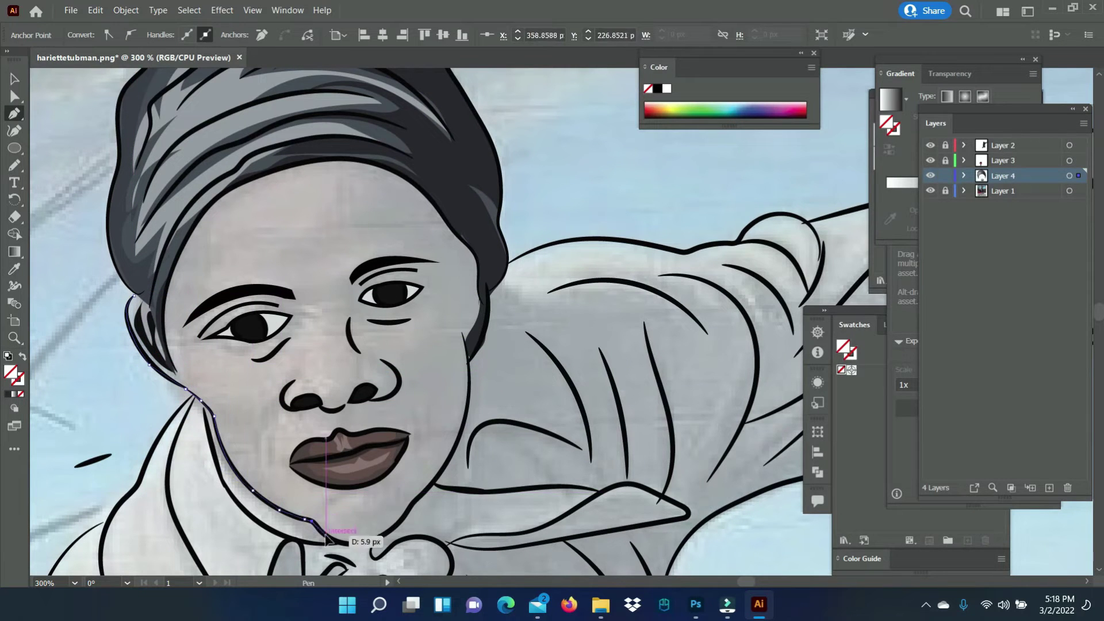
left_click(488, 309)
left_click(481, 241)
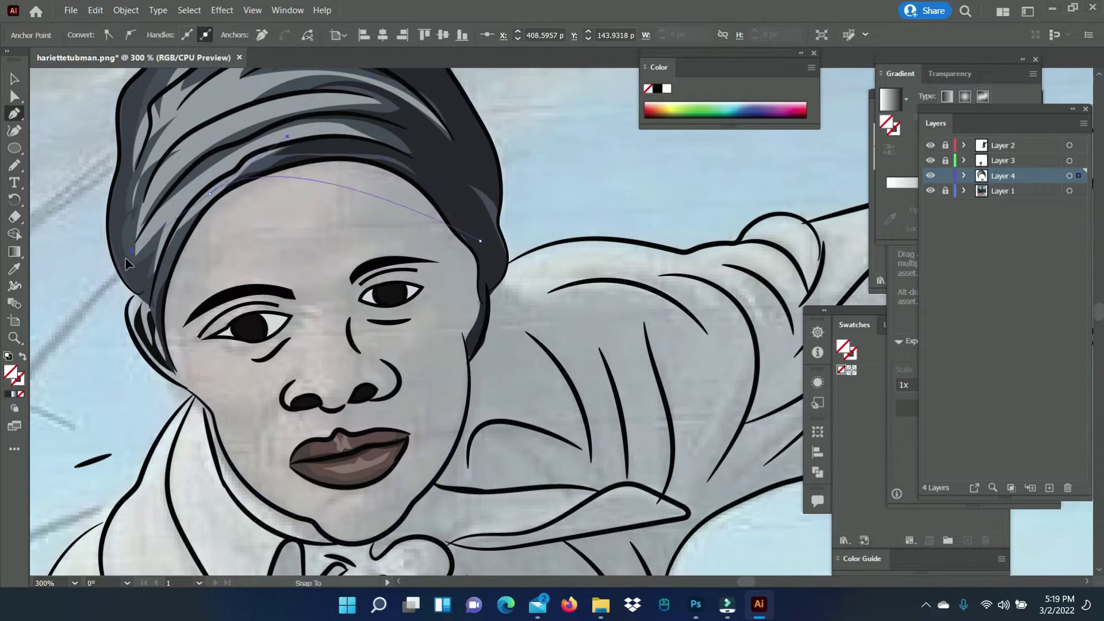
Fill the face #938284, send it to the back and set its opacity to 33%
left_click(133, 298)
key("i")
left_click(345, 454)
double_click(12, 374)
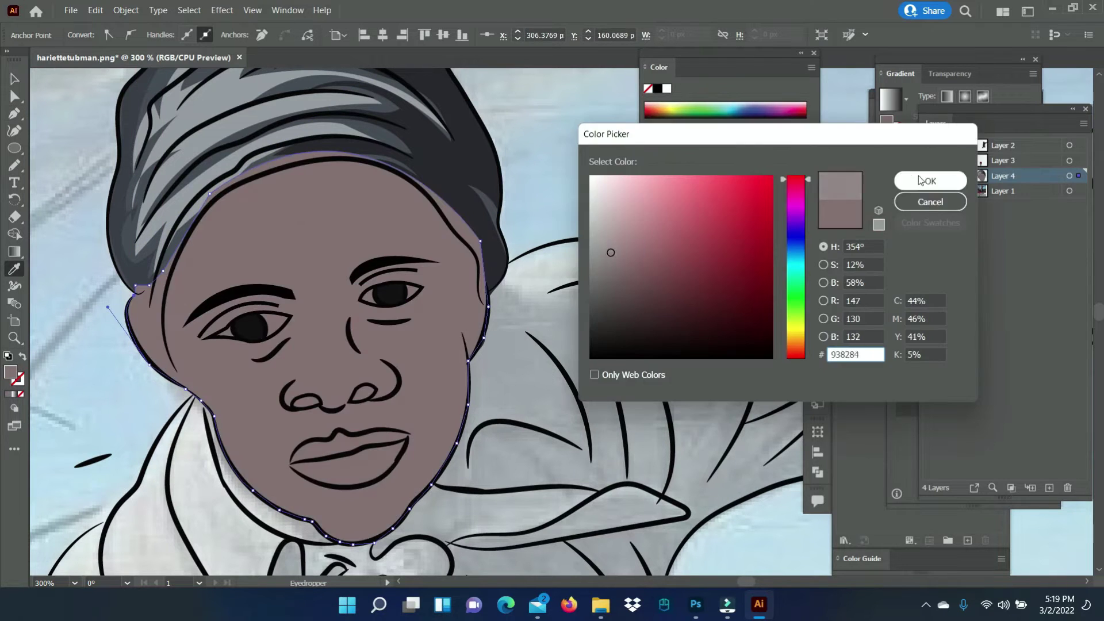
left_click(930, 181)
key("v")
right_click(266, 217)
left_click(468, 518)
key("3")
key("3")
left_click(65, 409)
key("n")
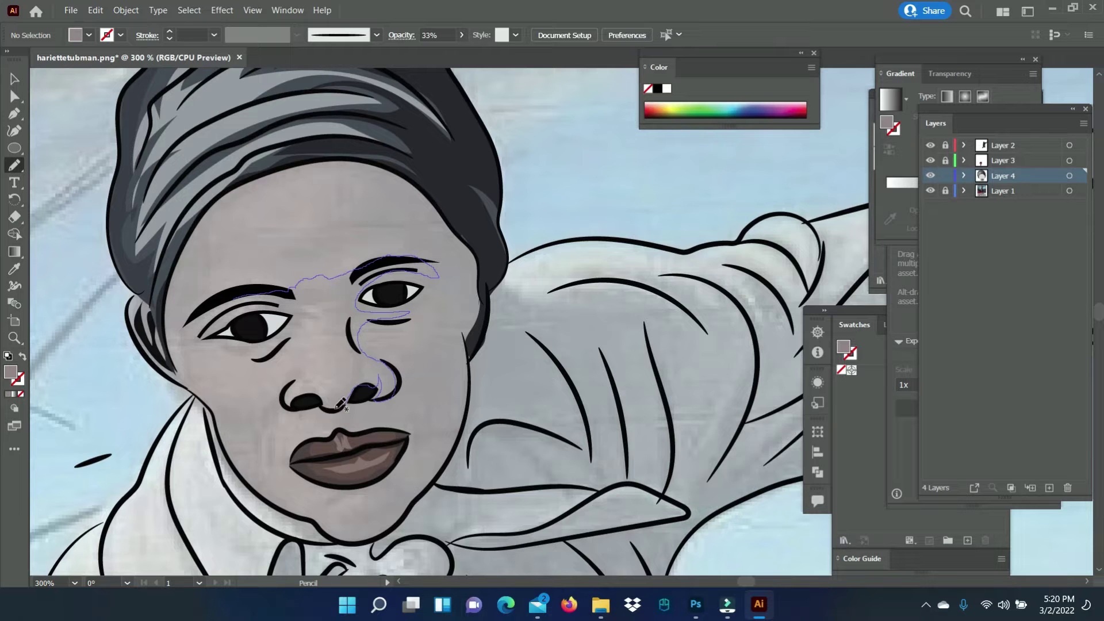
Draw filled light shapes on the nose, a forehead wrinkle and a face highlight
left_click_drag(279, 303, 236, 297)
double_click(12, 374)
left_click(929, 180)
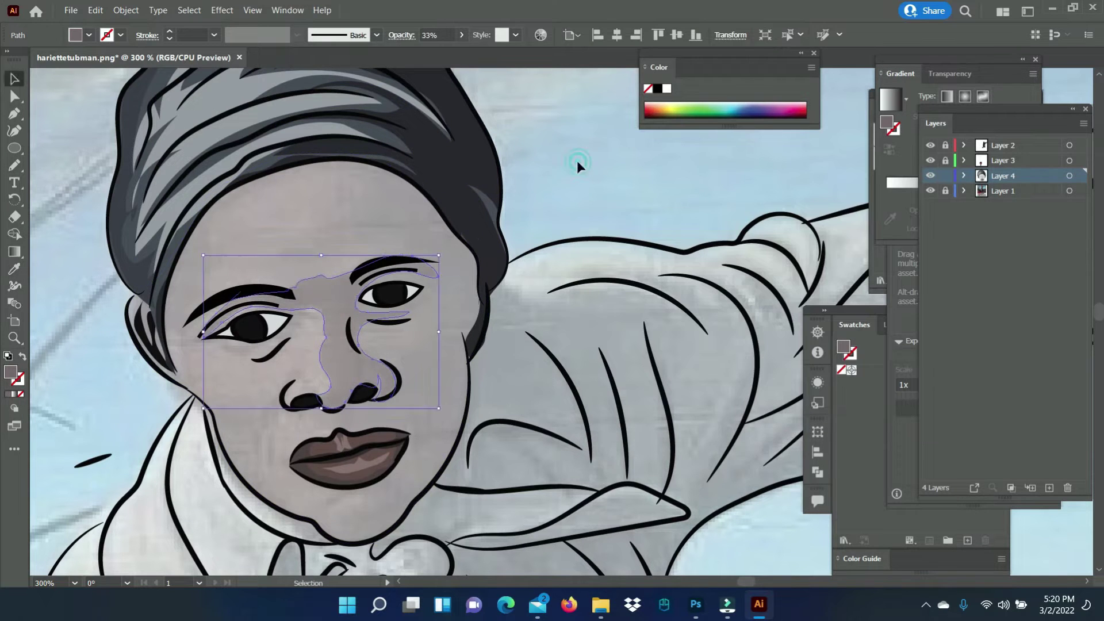
left_click_drag(391, 221, 244, 240)
double_click(12, 374)
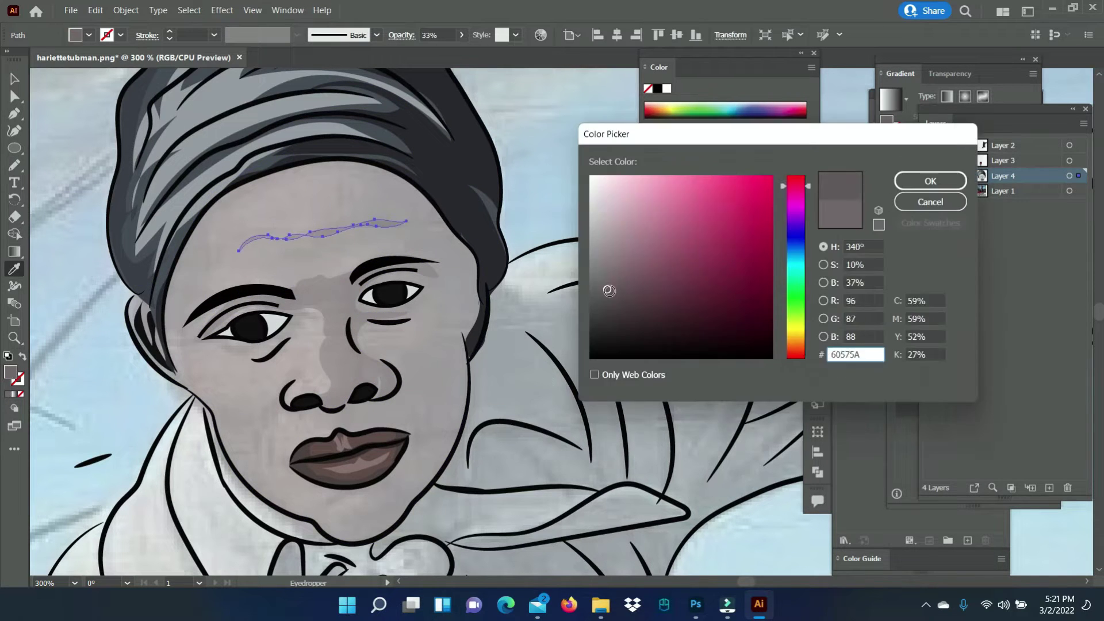
left_click(928, 180)
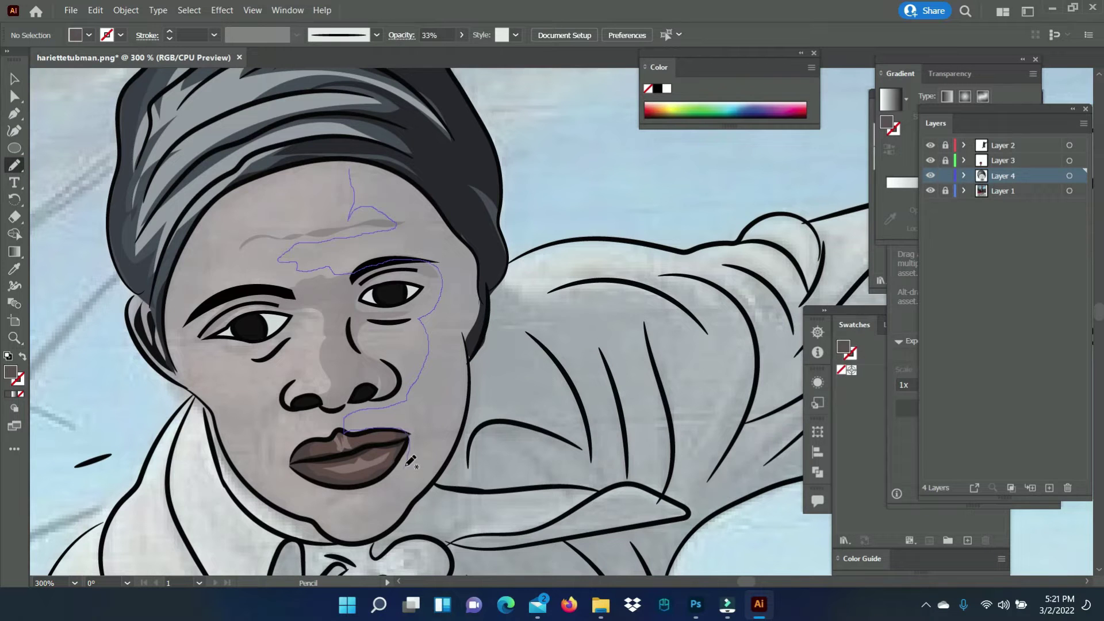
left_click_drag(357, 171, 352, 163)
double_click(12, 374)
left_click(928, 180)
Add 60575A shadow shapes on the cheek, beside the headwrap toward the ear, and beside the mouth
key("v")
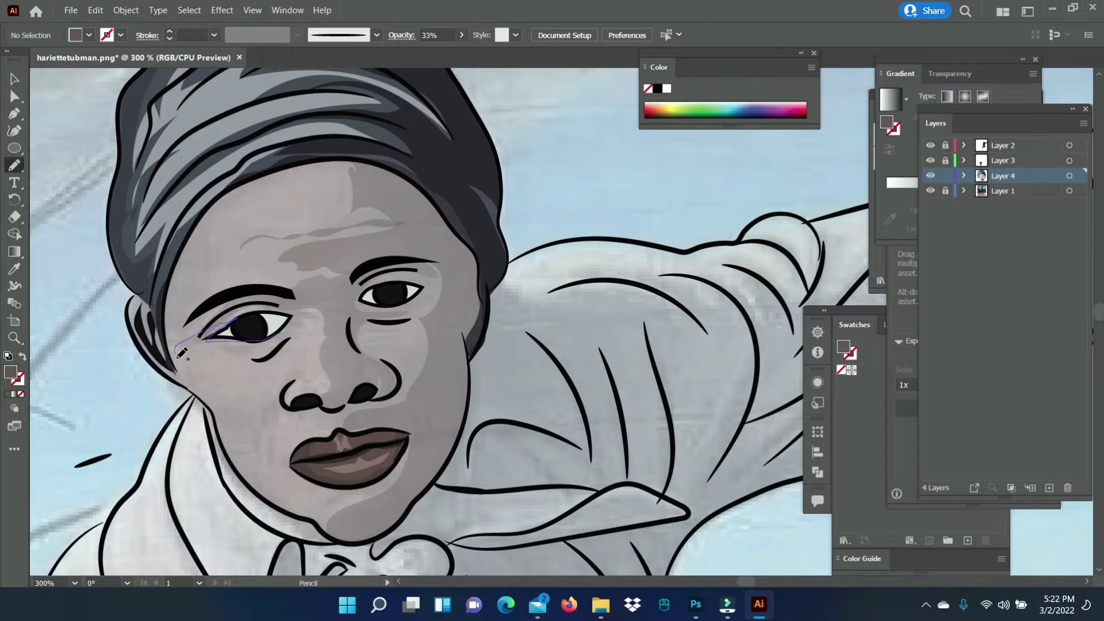
left_click_drag(318, 314, 304, 325)
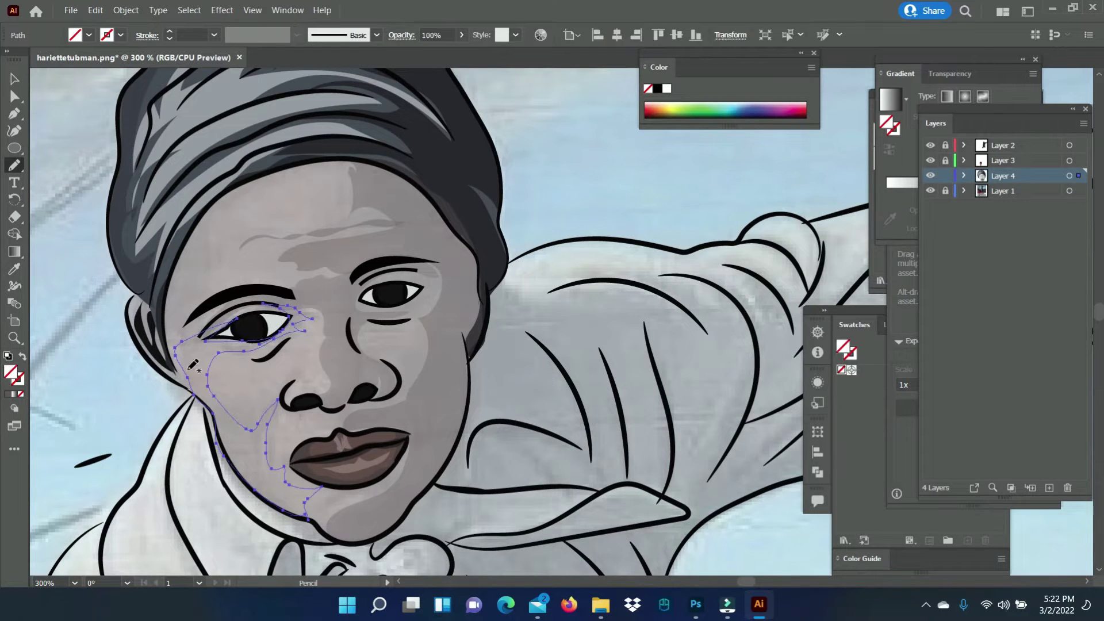
left_click_drag(136, 299, 171, 374)
left_click_drag(171, 255, 190, 368)
key("v")
left_click_drag(278, 455, 279, 455)
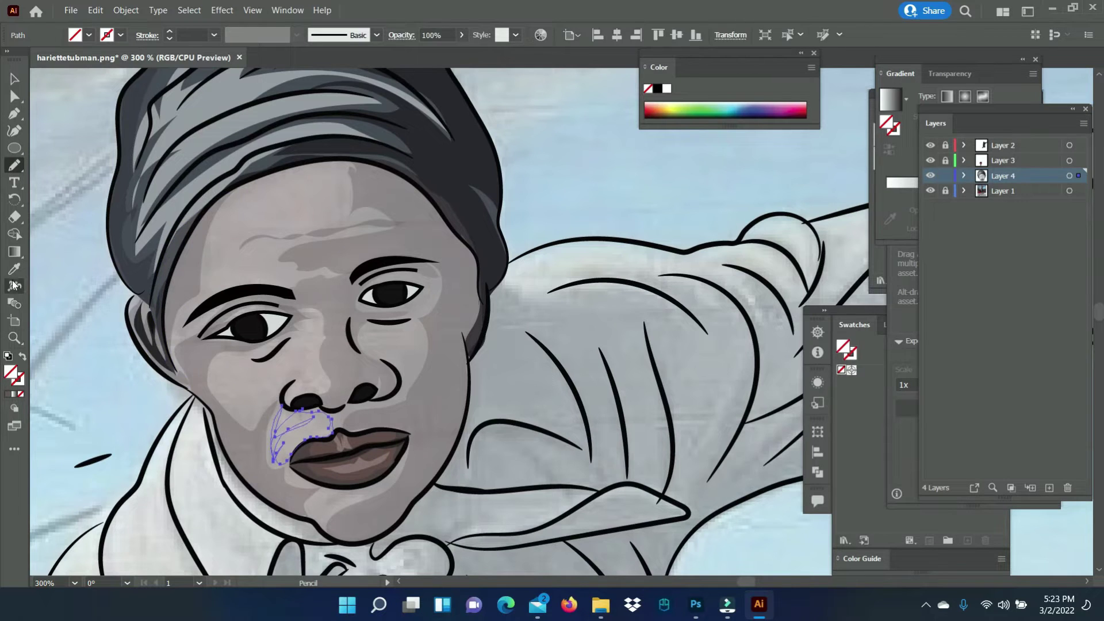
key("v")
Raise the face skin shape's opacity to 59%
left_click(315, 220)
type("59")
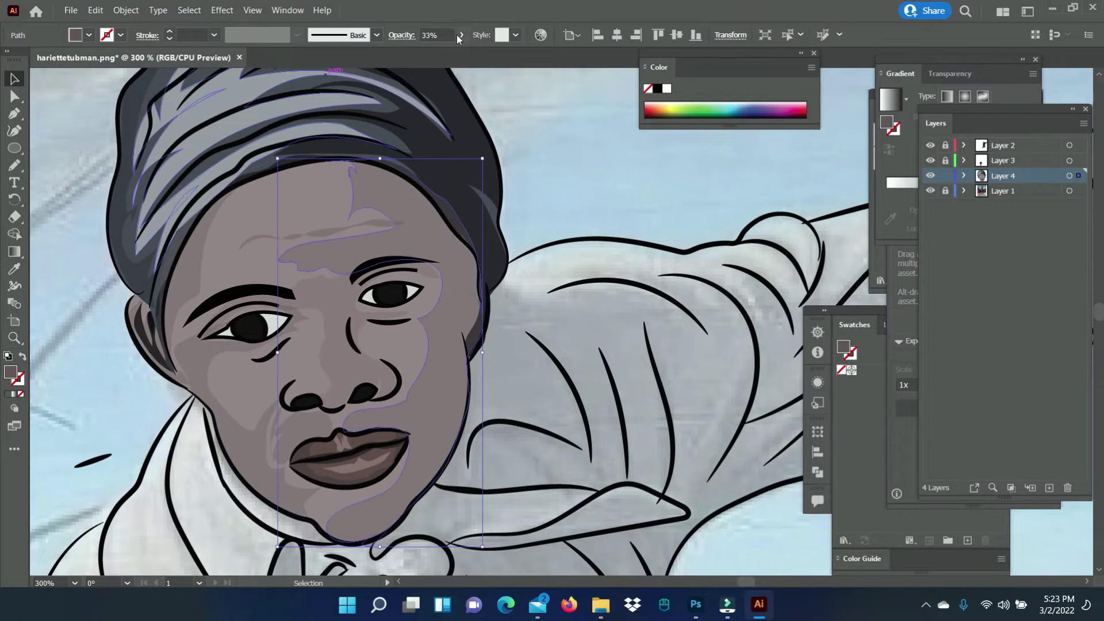
key("Return")
left_click(88, 271)
Draw white highlight shapes at 12% opacity on the cheek and around the right eye
key("n")
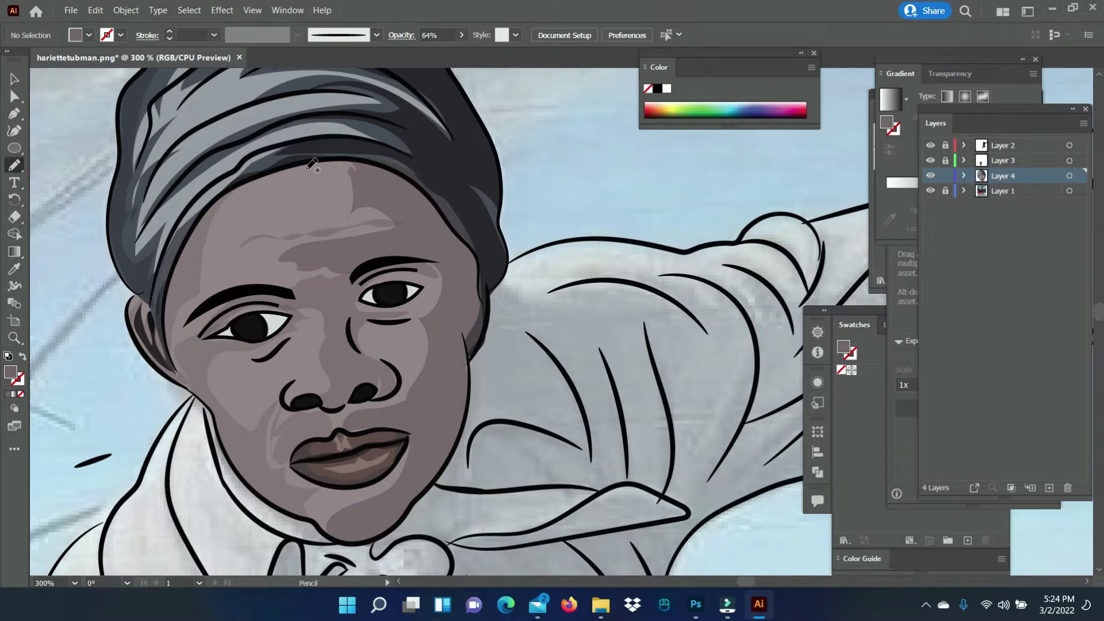
left_click_drag(288, 241, 276, 253)
type("12")
key("Return")
key("i")
scroll(440, 426, "right", 3)
scroll(440, 426, "left", 3)
key("n")
key("ctrl+shift+a")
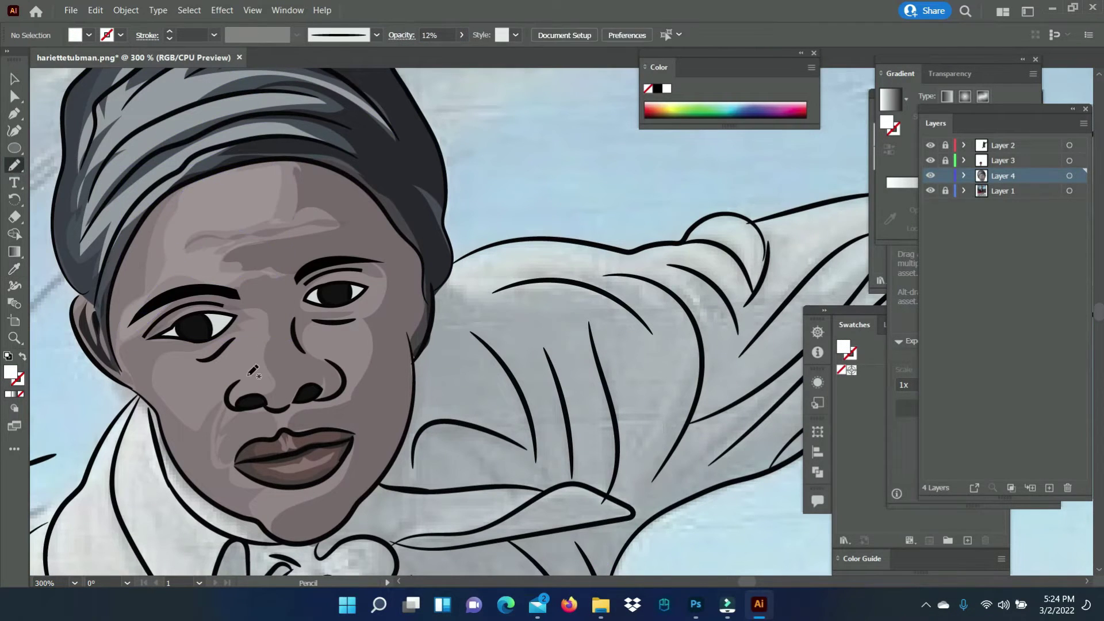
left_click_drag(253, 383, 247, 377)
left_click_drag(315, 285, 366, 276)
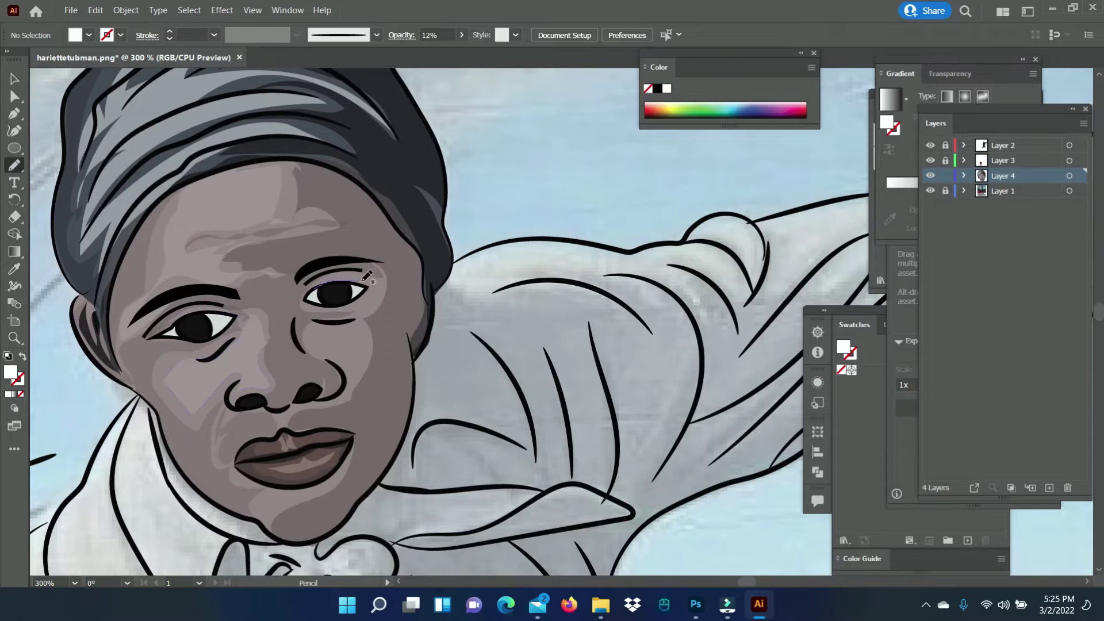
left_click_drag(365, 318, 367, 313)
key("v")
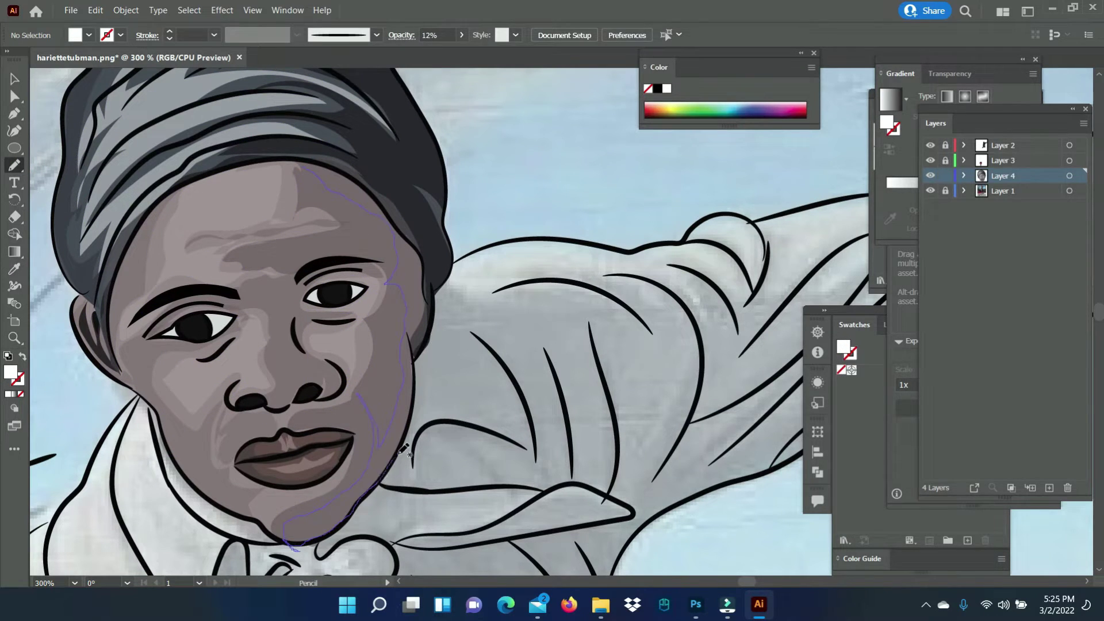
Draw a dark shading shape at the face edge and send the face shape to the back
left_click_drag(274, 153, 276, 156)
key("v")
right_click(407, 340)
key("Escape")
right_click(403, 261)
left_click(604, 494)
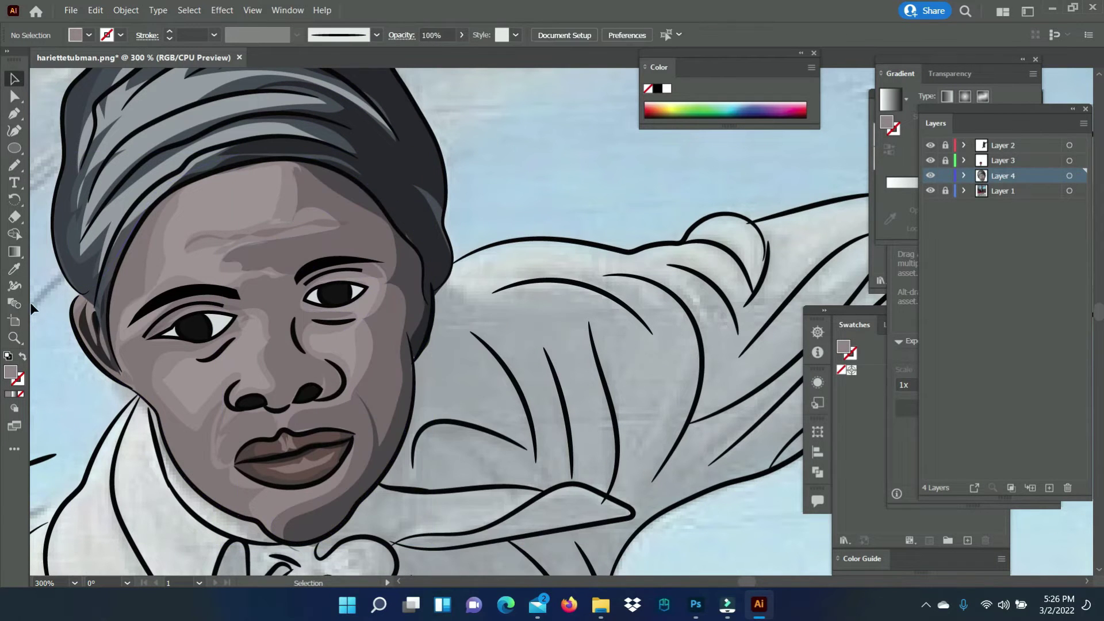
Draw translucent shadows along the left face edge, around the nose and around both eyes
left_click_drag(131, 382, 124, 241)
key("n")
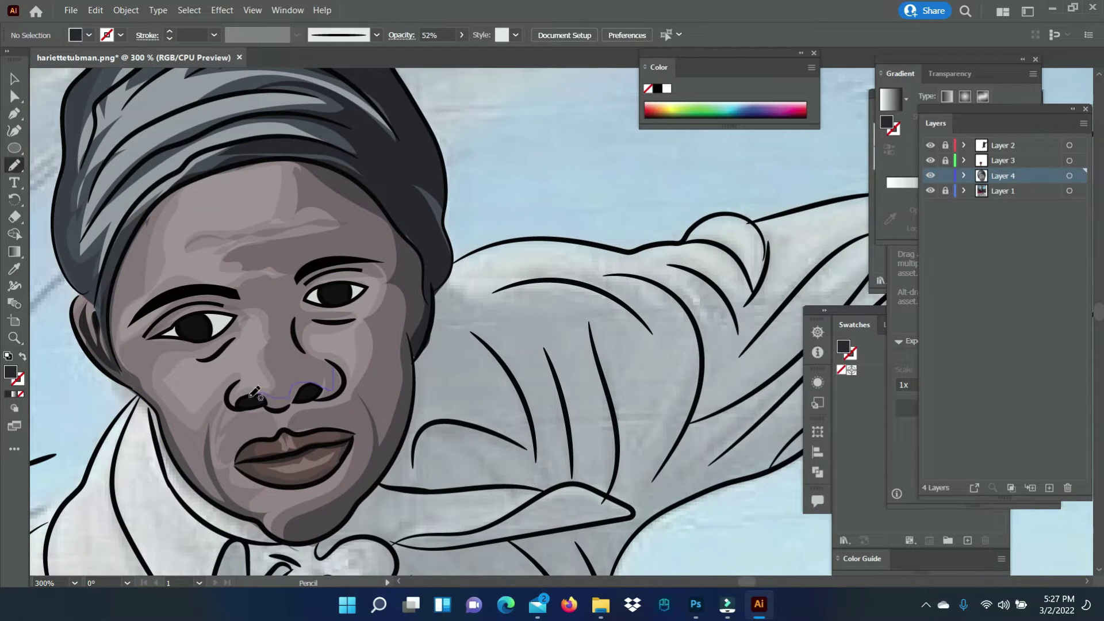
left_click_drag(289, 416, 230, 391)
key("v")
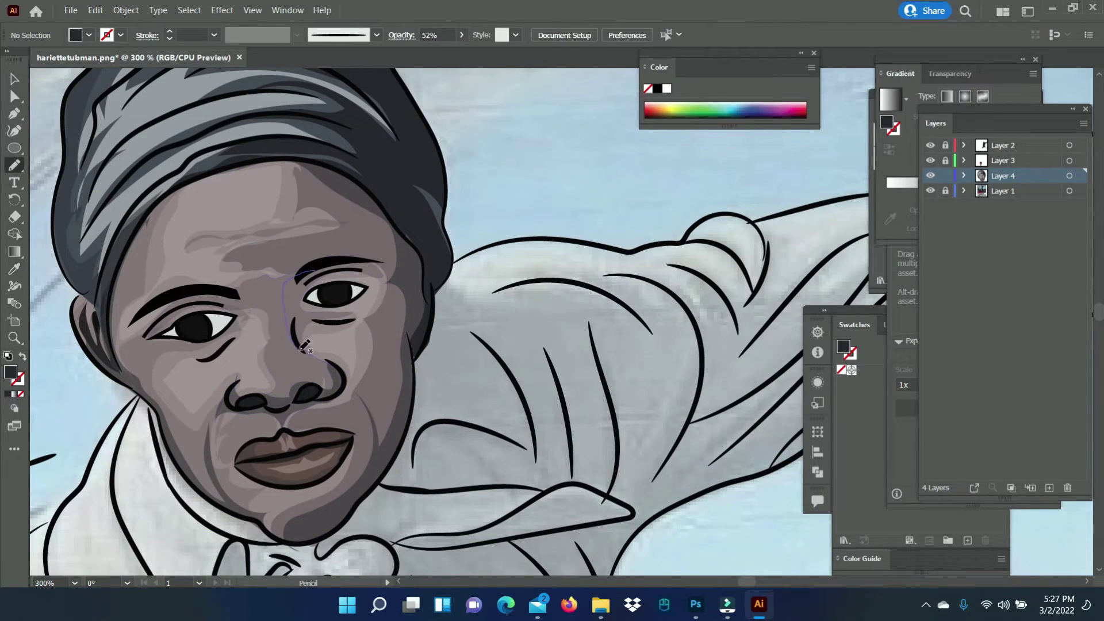
left_click(340, 263)
left_click_drag(316, 299, 314, 300)
key("v")
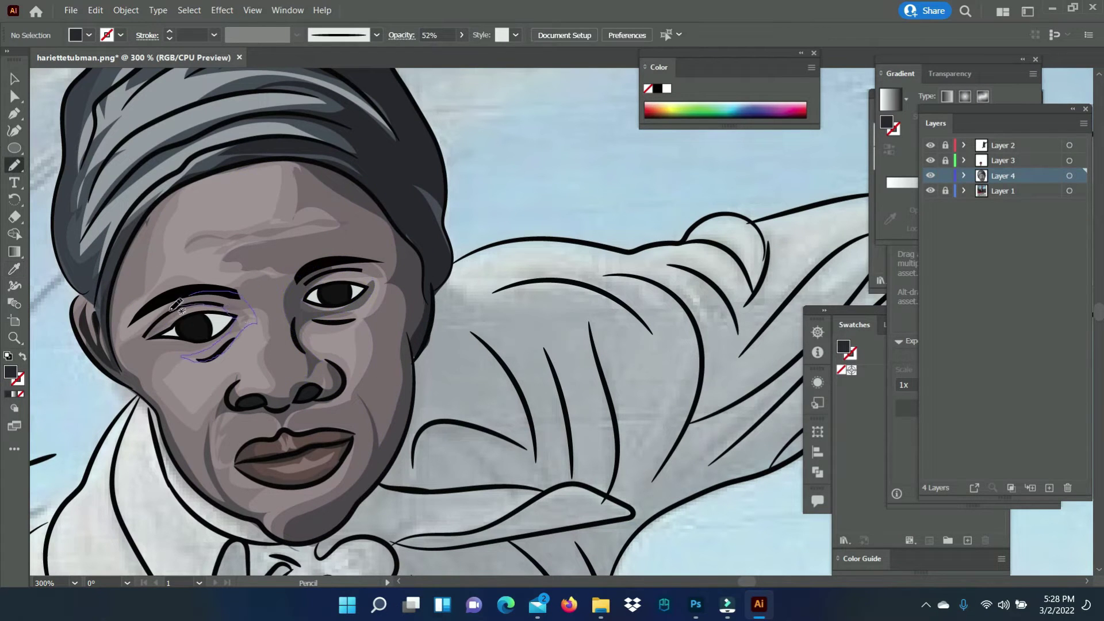
left_click_drag(176, 305, 181, 353)
key("v")
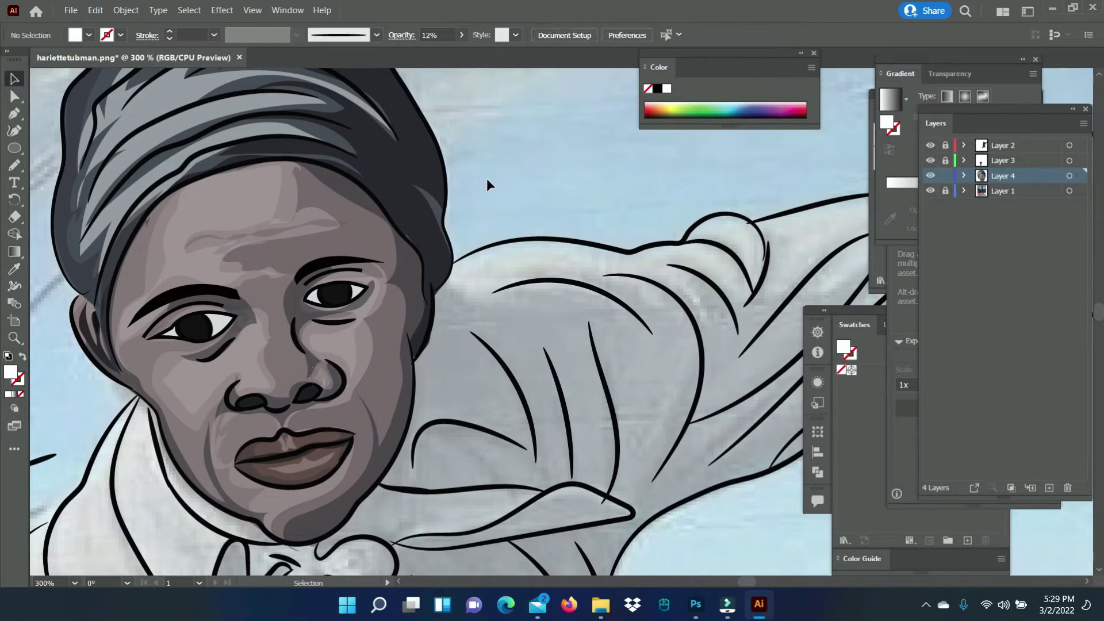
Raise the left-eye shadow's opacity to 20%
left_click(259, 362)
left_click(462, 35)
left_click_drag(412, 53, 423, 51)
key("ctrl+shift+a")
Draw pencil shadow strokes at the lips and zoom in on the lower lip
key("n")
mouse_move(237, 459)
left_mouse_down()
mouse_move(264, 432)
mouse_move(305, 430)
left_mouse_up()
left_click(538, 155, "ctrl")
mouse_move(239, 471)
left_mouse_down()
mouse_move(270, 487)
mouse_move(322, 477)
left_mouse_up()
key("ctrl+equal")
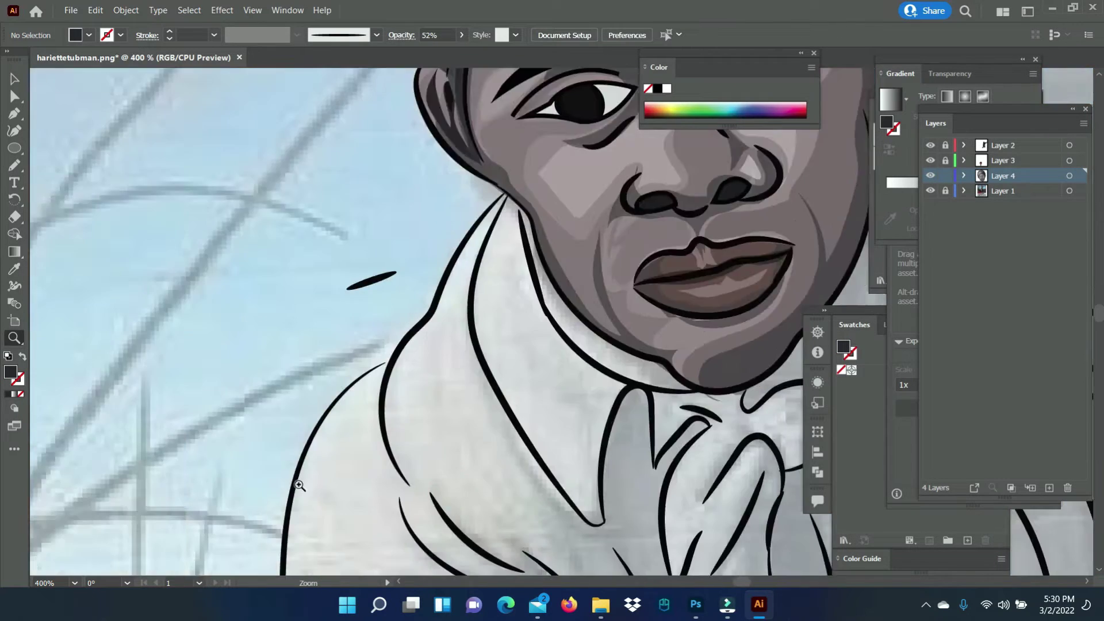
key("ctrl+equal")
scroll(454, 298, "up", 5)
left_click(454, 298)
key("n")
left_click_drag(248, 223, 723, 115)
scroll(363, 407, "up", 3)
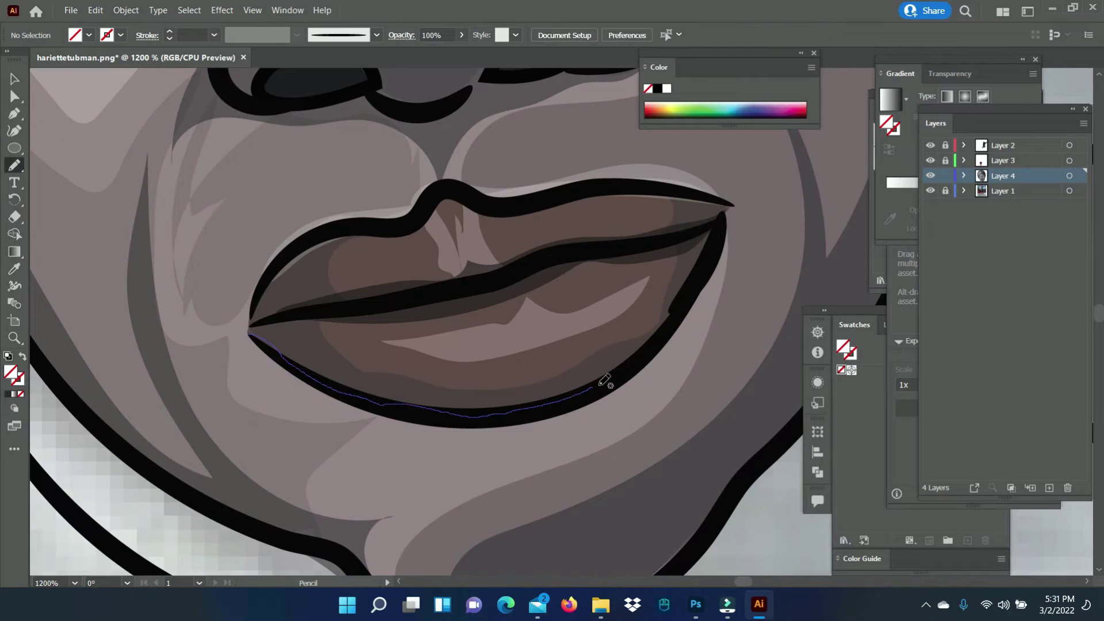
Undo the pencil stroke and redraw a closed Pen shadow path along the lower lip
left_click(96, 9)
key("p")
left_click(248, 334)
left_click(605, 386)
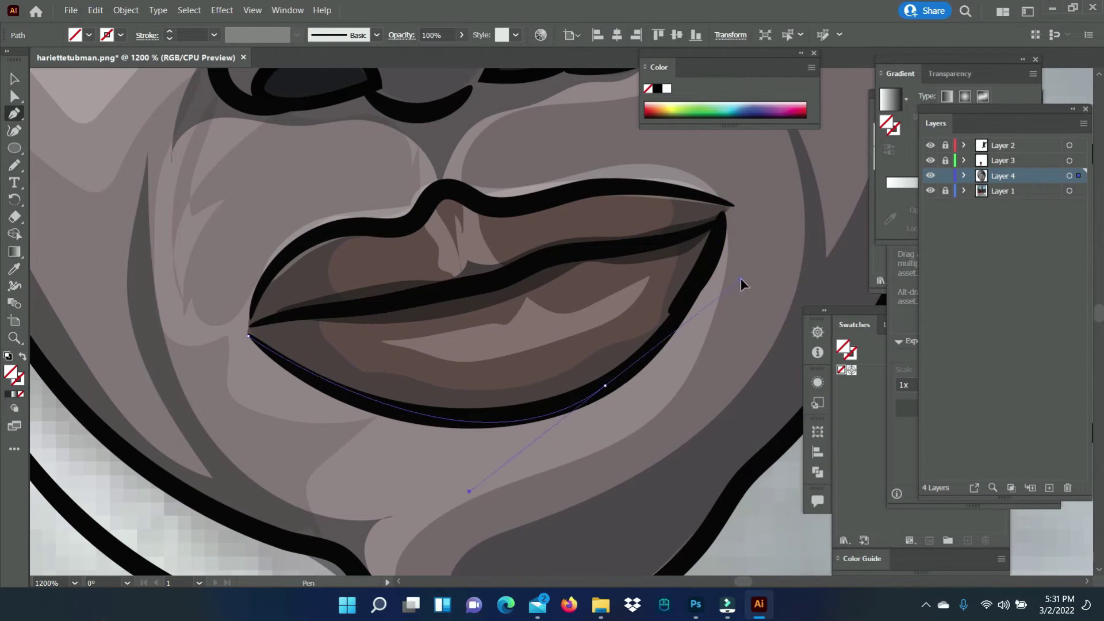
left_click_drag(723, 230, 729, 216)
left_click(728, 208)
left_click_drag(596, 418, 474, 467)
left_click(95, 10)
left_click(246, 336)
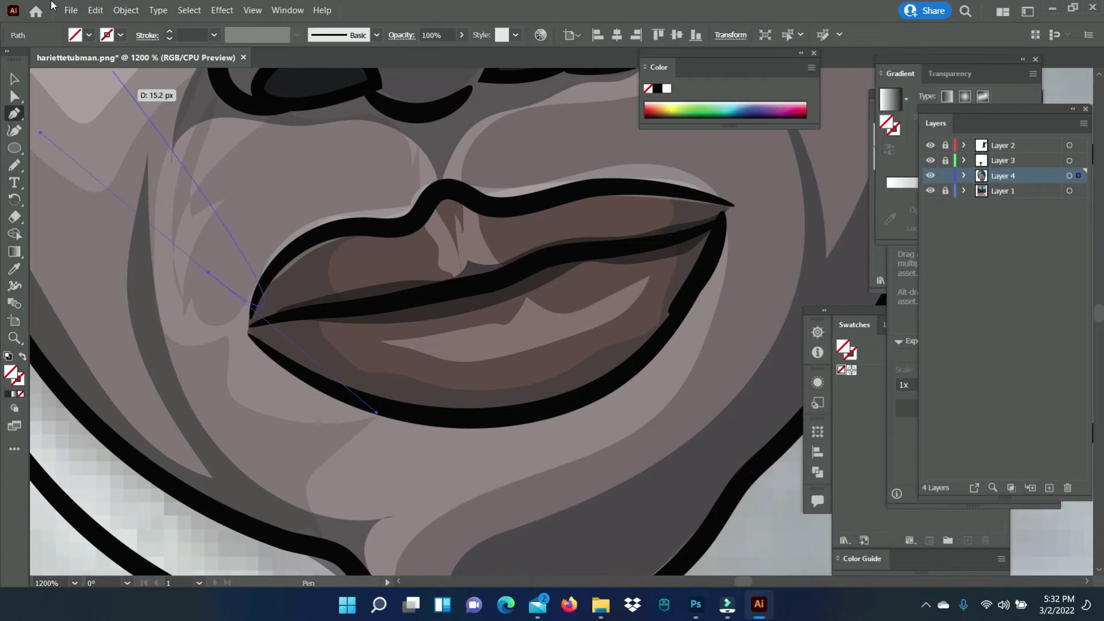
left_click(15, 79)
key("ctrl+minus")
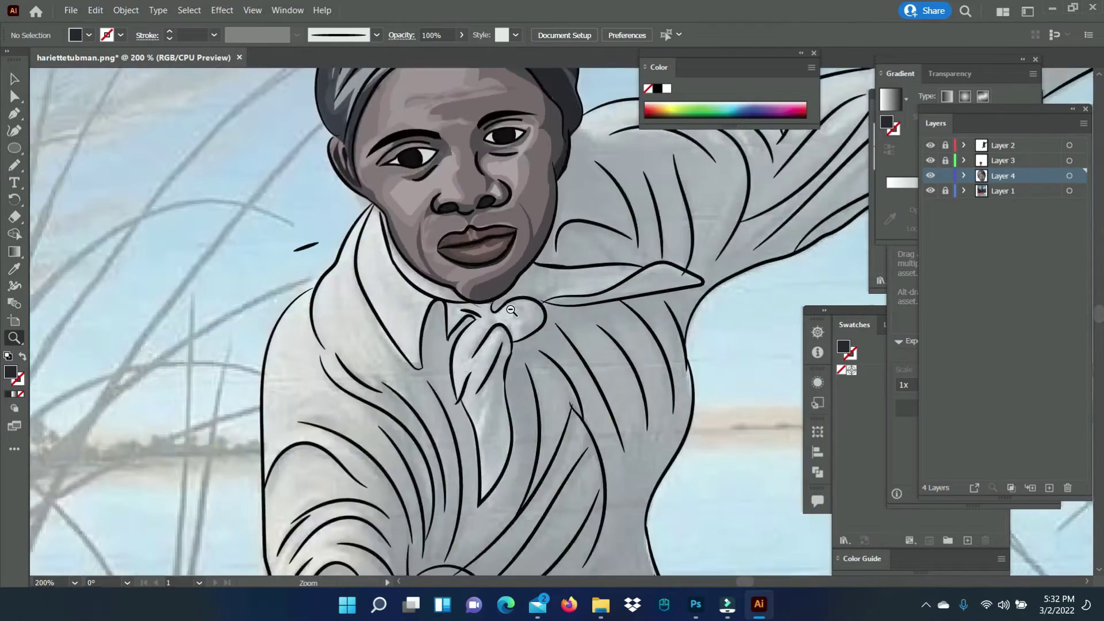
Draw white catchlight strokes with the Pencil in the right and left eyes
scroll(460, 230, "up", 3)
key("n")
left_click_drag(475, 221, 487, 246)
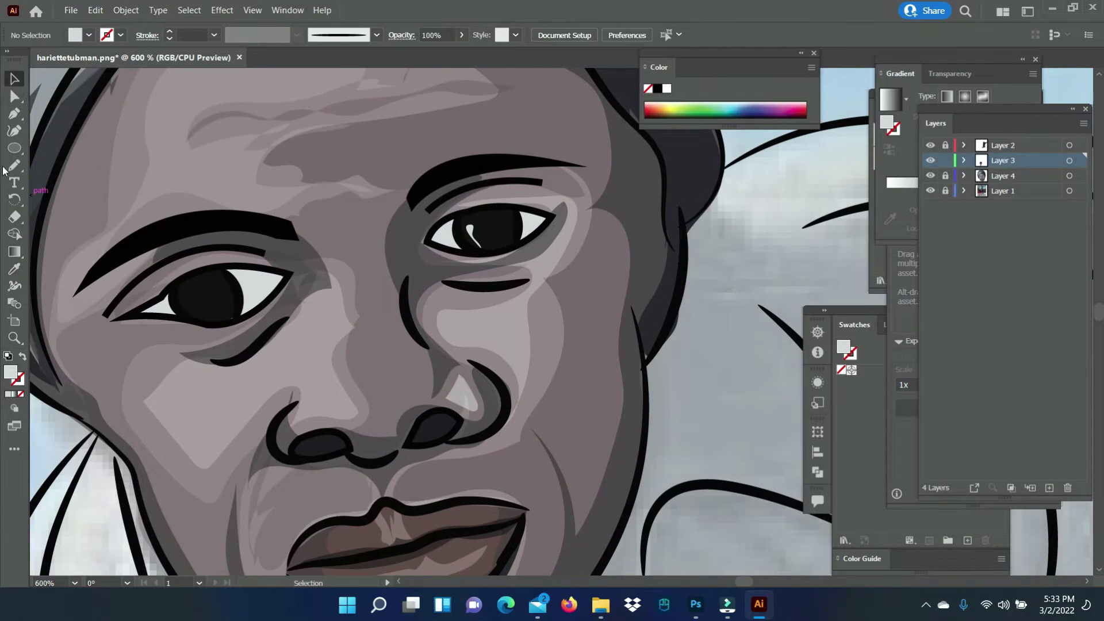
left_click_drag(483, 220, 491, 228)
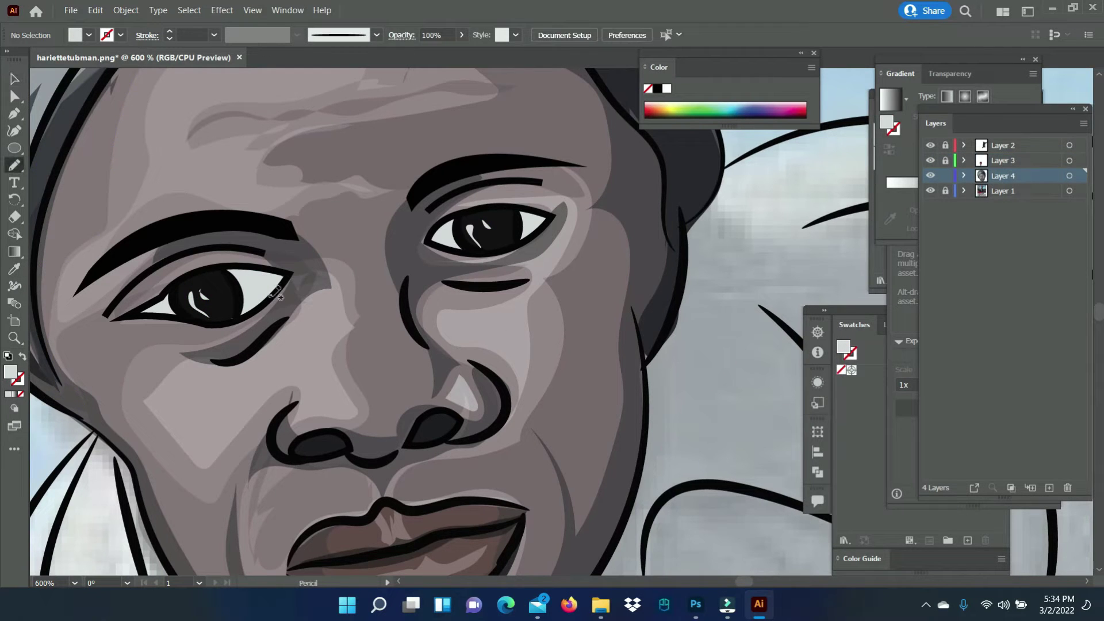
left_click_drag(234, 320, 144, 316)
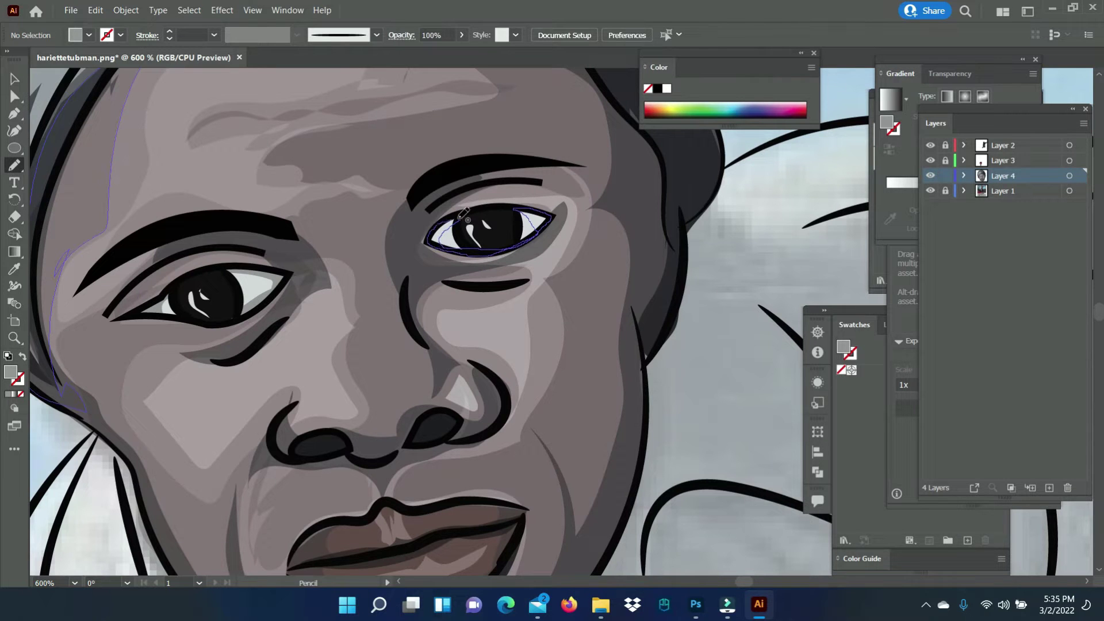
scroll(244, 299, "right", 5)
scroll(244, 299, "left", 7)
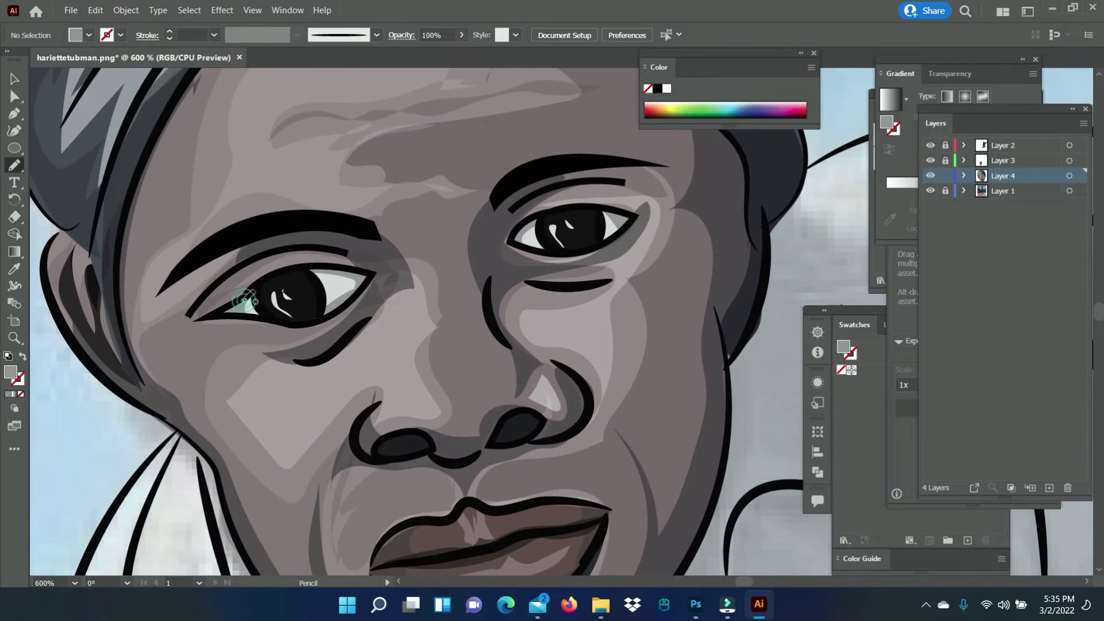
Trace a shadow along the upper eyelid, taking its colour with the Eyedropper
left_click_drag(512, 243, 631, 216)
key("i")
left_click(380, 306, "ctrl")
left_click(16, 78)
key("ctrl+shift+a")
key("z")
scroll(444, 400, "down", 3)
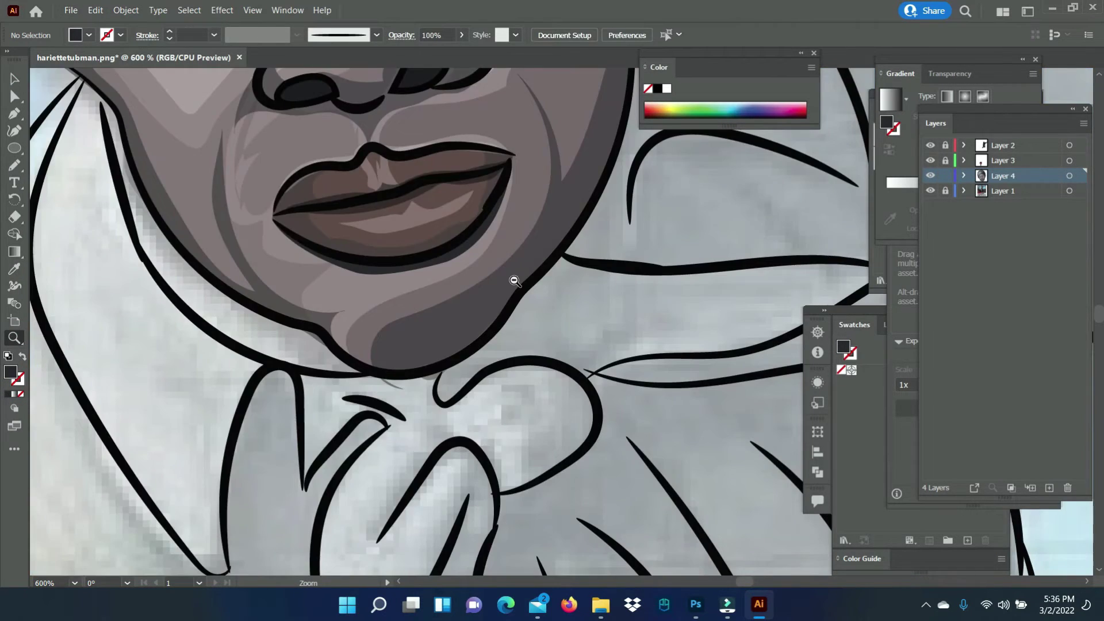
scroll(566, 315, "down", 3)
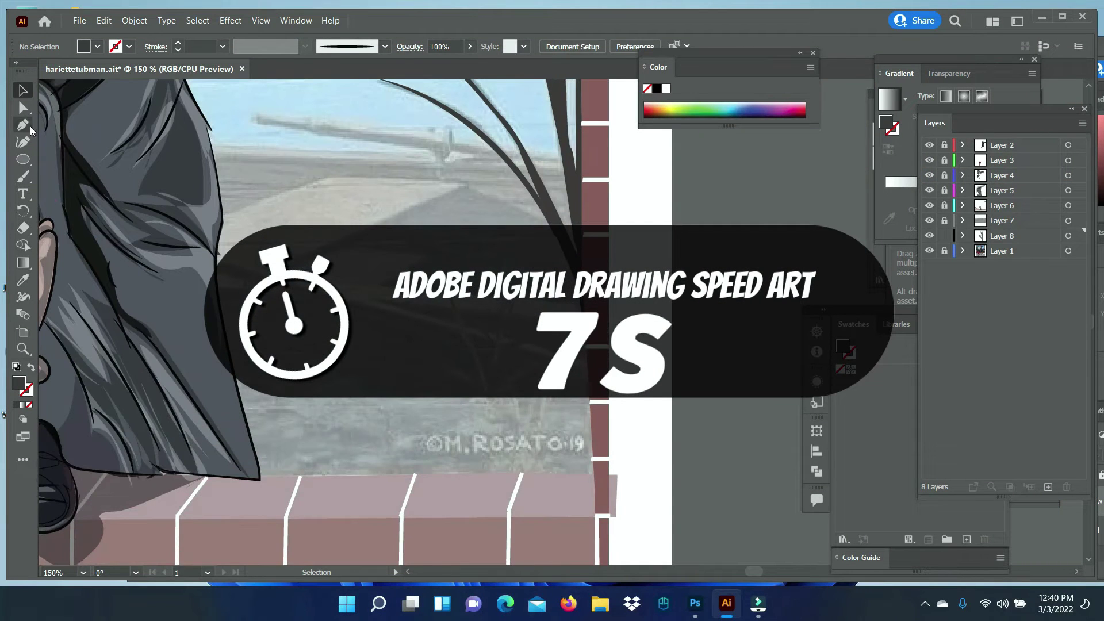
Draw a first clump of curved grass blades above the brick wall, then delete it
left_click(534, 441)
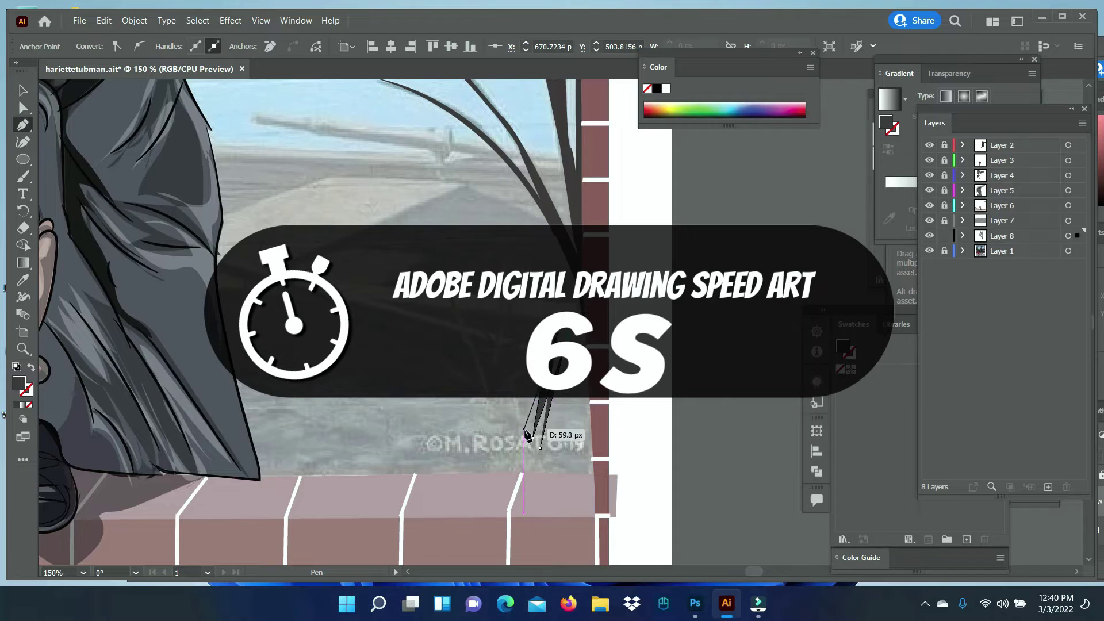
left_click_drag(471, 313, 518, 335)
left_click_drag(533, 438, 520, 435)
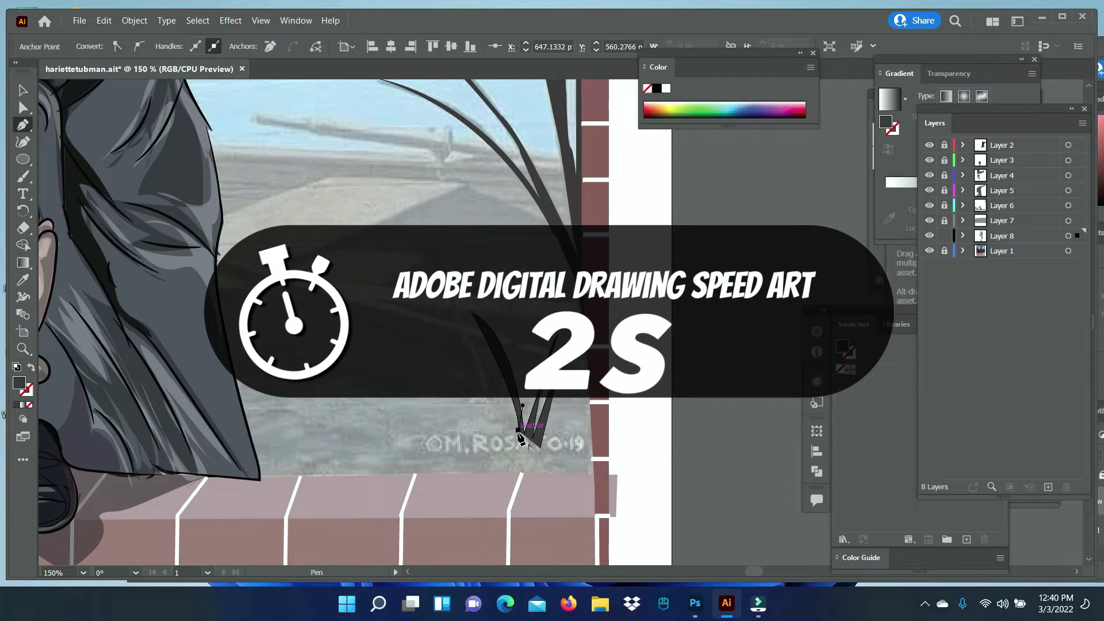
left_click(452, 294)
left_click_drag(484, 397, 516, 445)
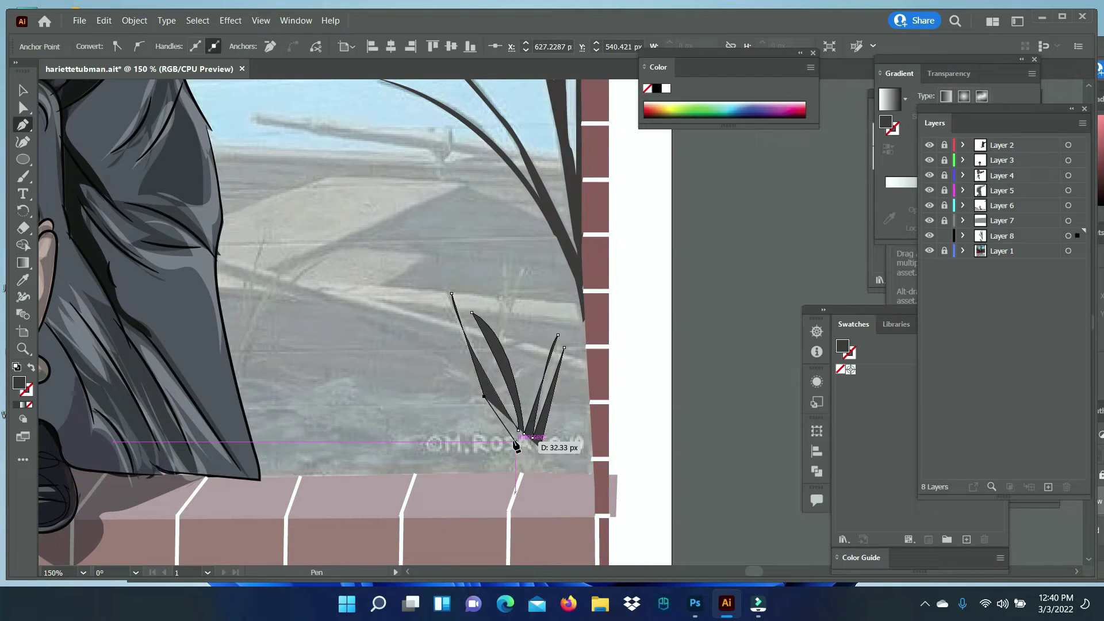
key("v")
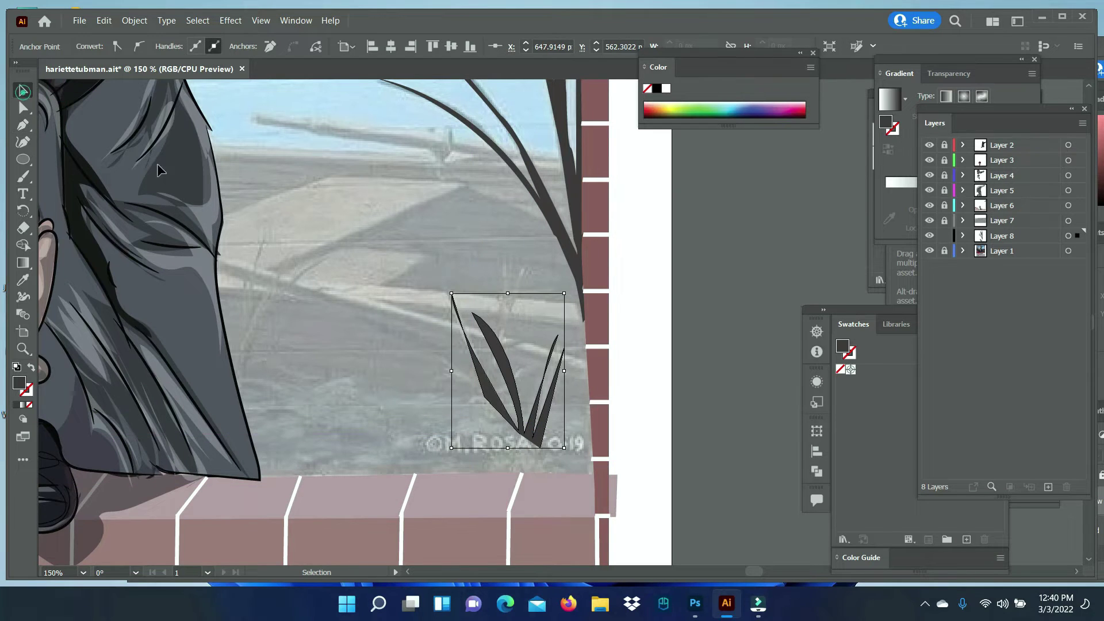
key("Delete")
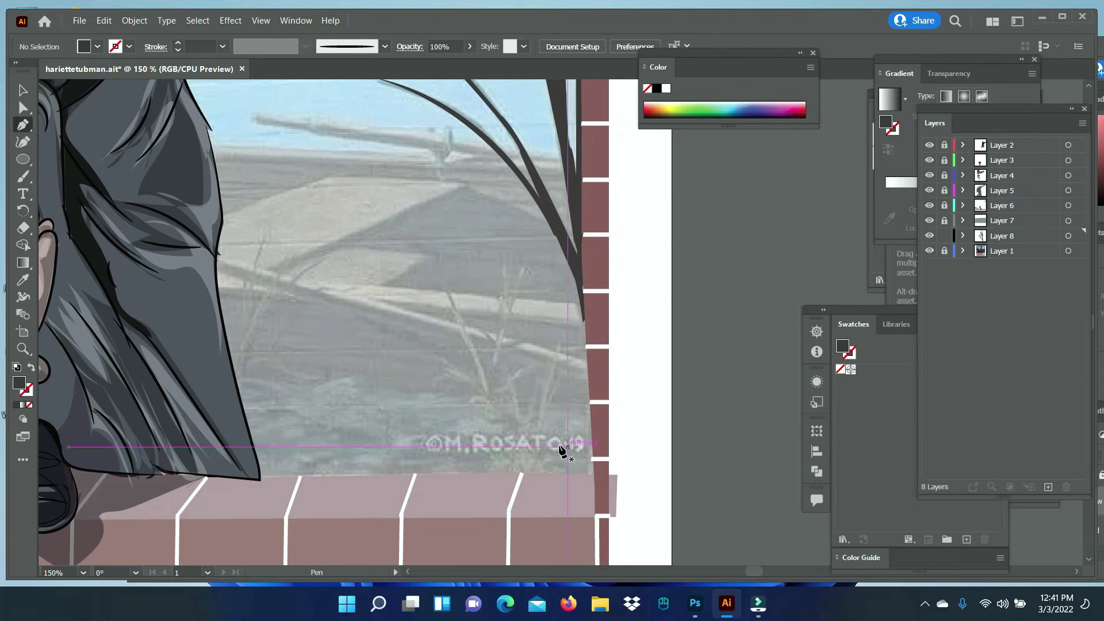
Redraw the grass clump beside the pillar and give it a grey fill
mouse_move(562, 351)
left_mouse_down()
mouse_move(557, 418)
mouse_move(533, 430)
left_mouse_up()
left_click_drag(484, 329, 490, 335)
left_click(524, 431)
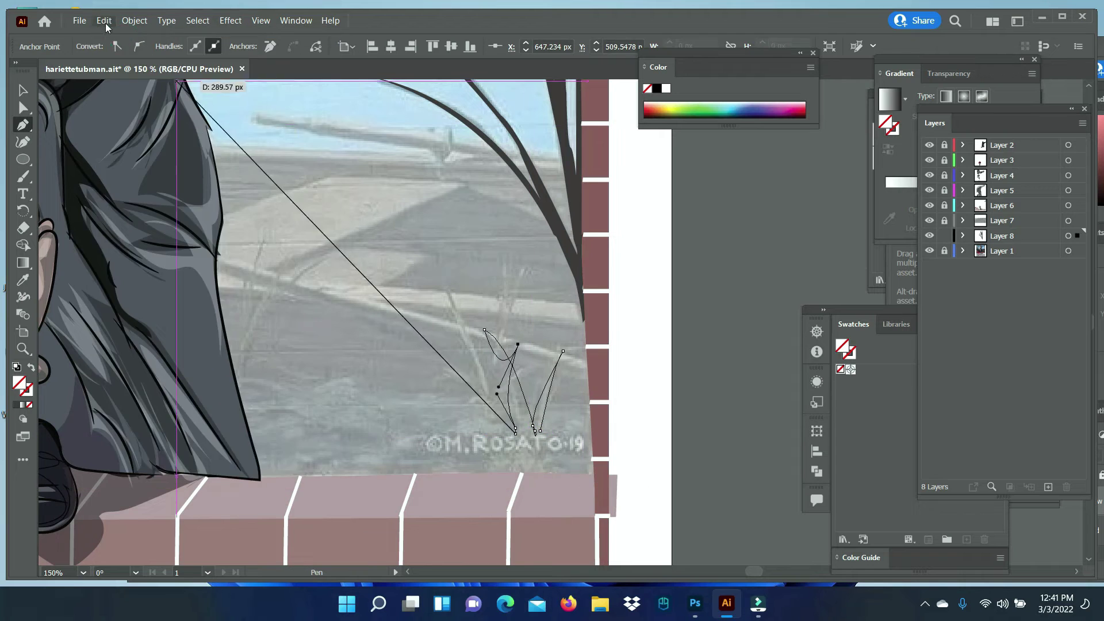
key("ctrl+z")
key("ctrl+z")
key("ctrl+z")
key("ctrl+shift+z")
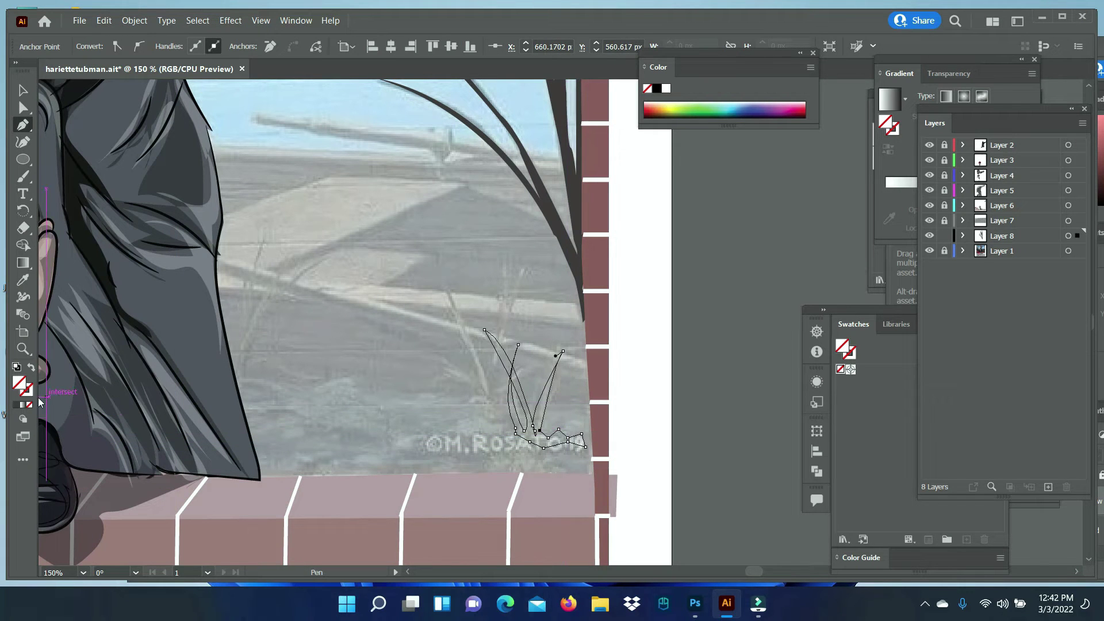
left_click(31, 367)
double_click(19, 382)
left_click(926, 178)
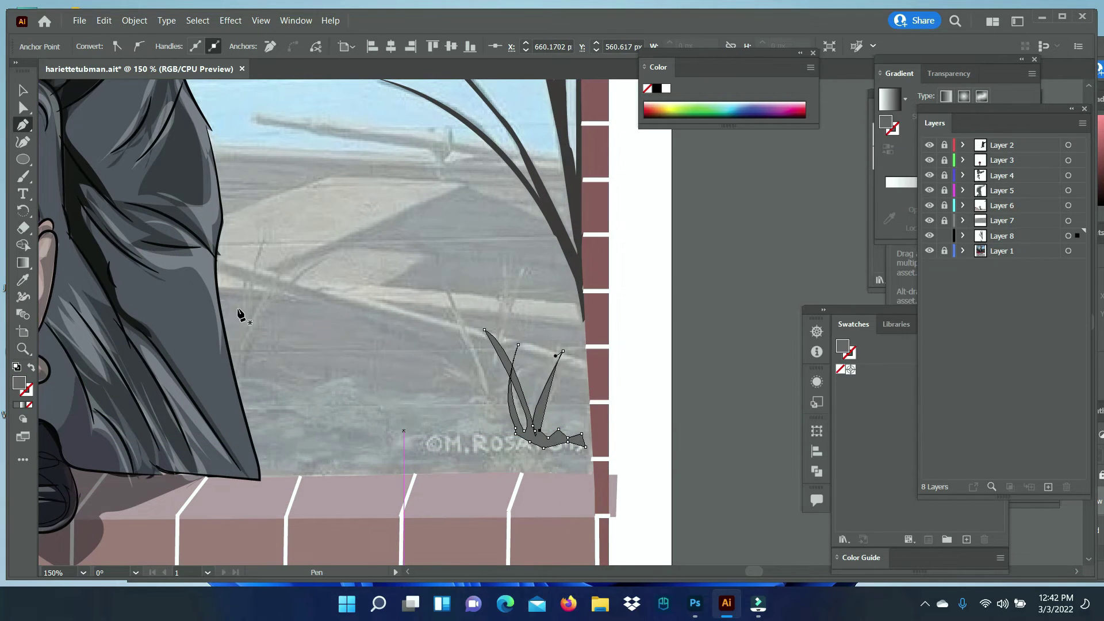
left_click(686, 287)
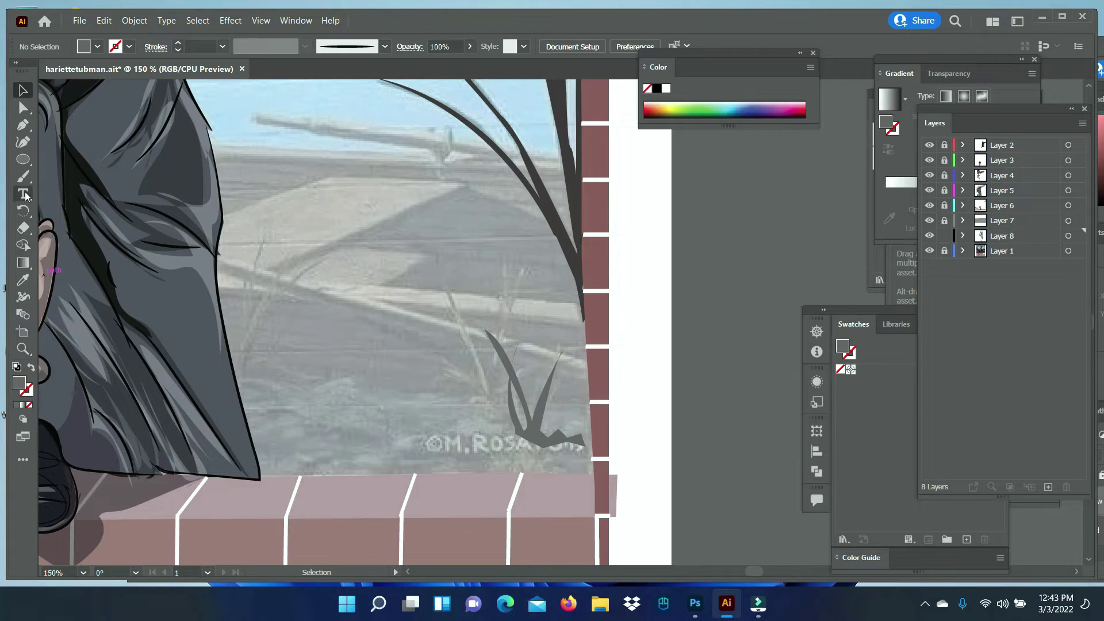
Set a light grey fill and draw a new grass blade to the left of the clump
left_click(446, 283)
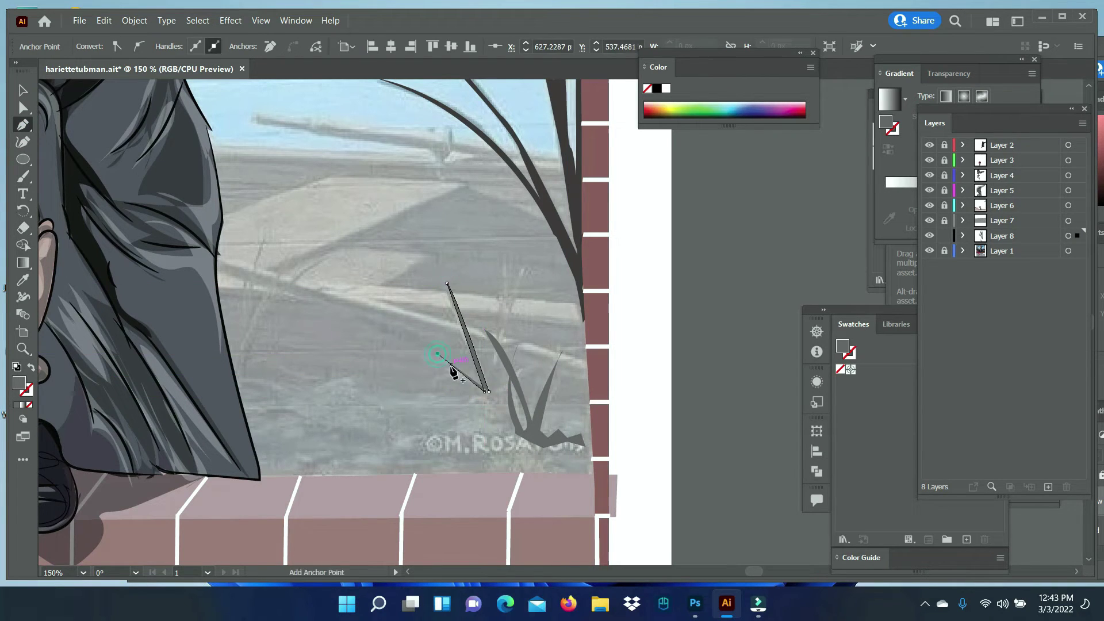
double_click(19, 383)
left_click(927, 180)
left_click(447, 284)
left_click(489, 361)
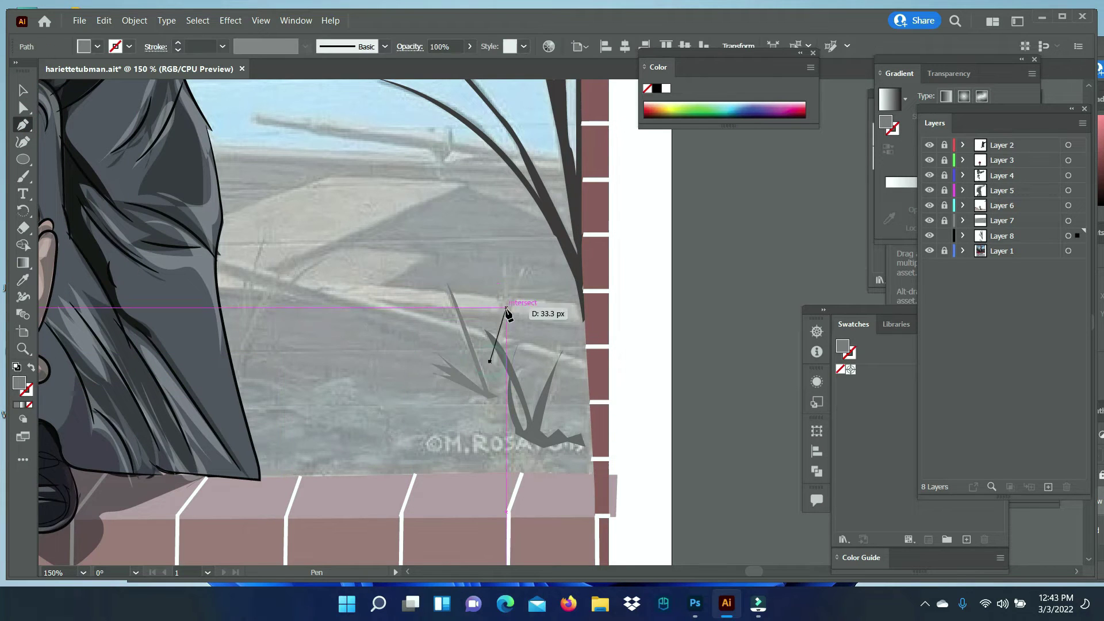
left_click(520, 271)
left_click_drag(493, 372, 493, 375)
left_click(510, 314)
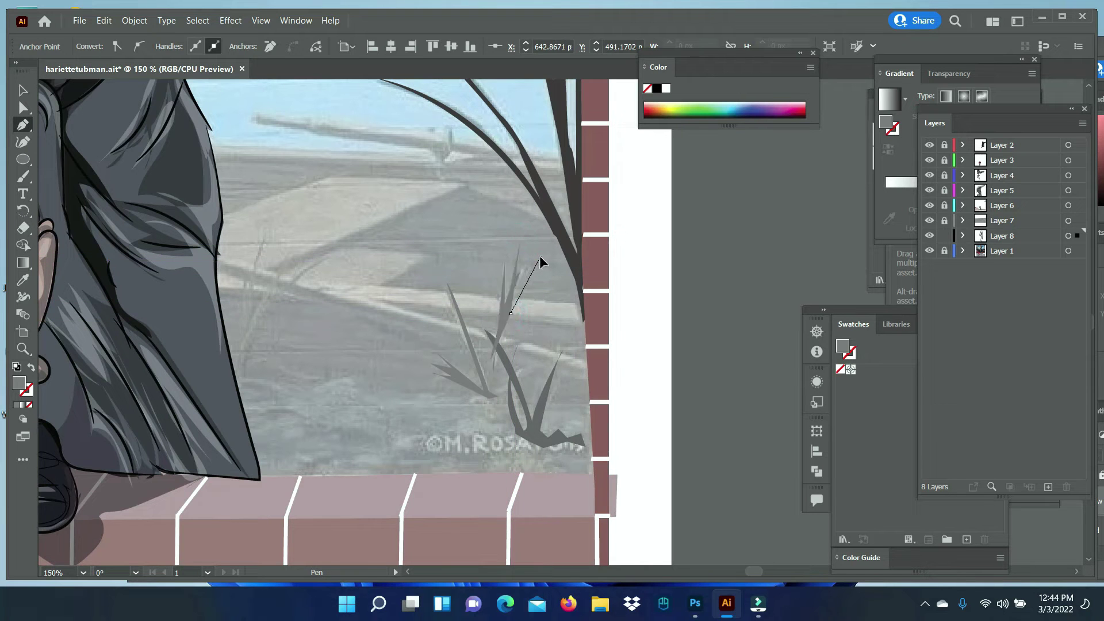
Undo a stray anchor deletion from the Edit menu and close the grass blade
left_click(80, 20)
left_click(903, 43)
left_click(104, 21)
key("Escape")
left_click(104, 20)
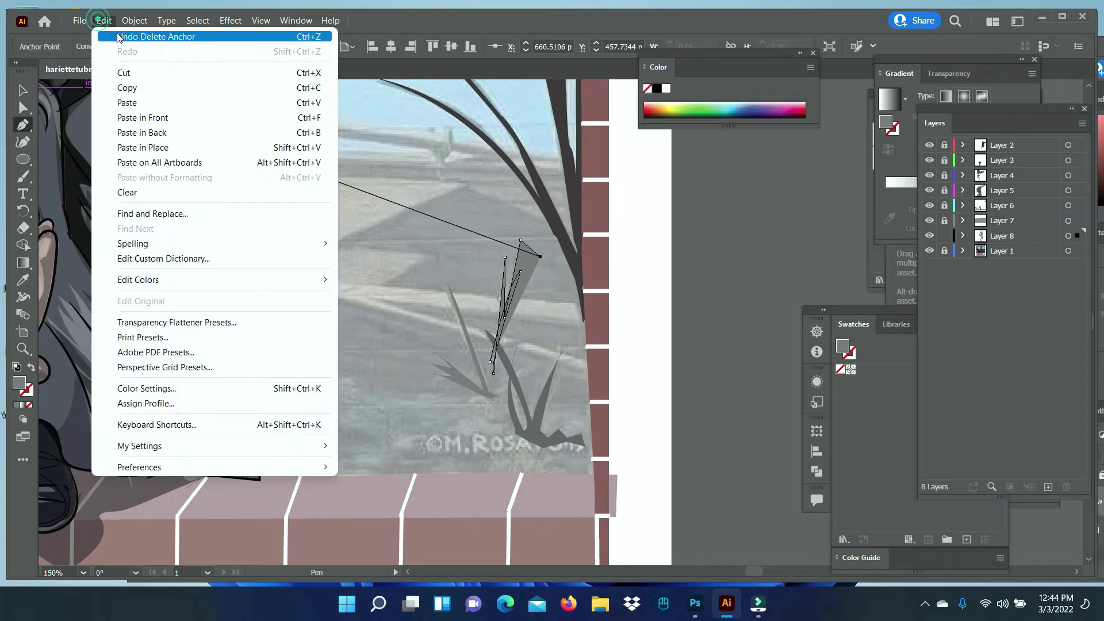
left_click(119, 37)
left_click(490, 366)
key("v")
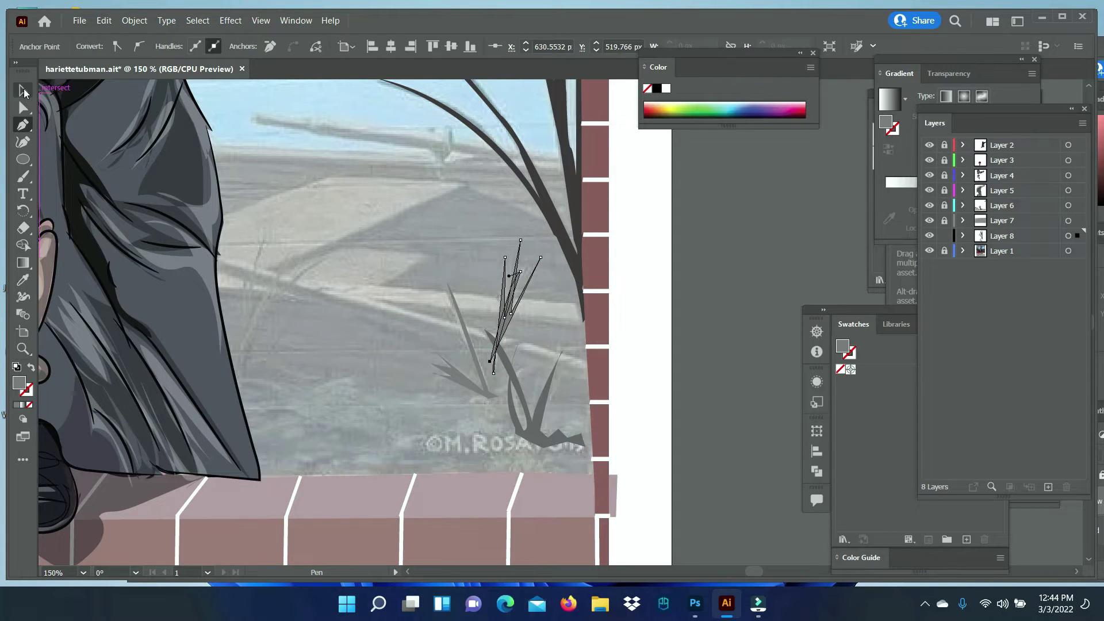
left_click(695, 446)
Draw another grass blade with the Pen, undoing a misplaced anchor, and fill it light grey
key("p")
left_click(477, 377)
left_click(438, 266)
left_click(476, 377)
left_click(104, 20)
left_click(144, 36)
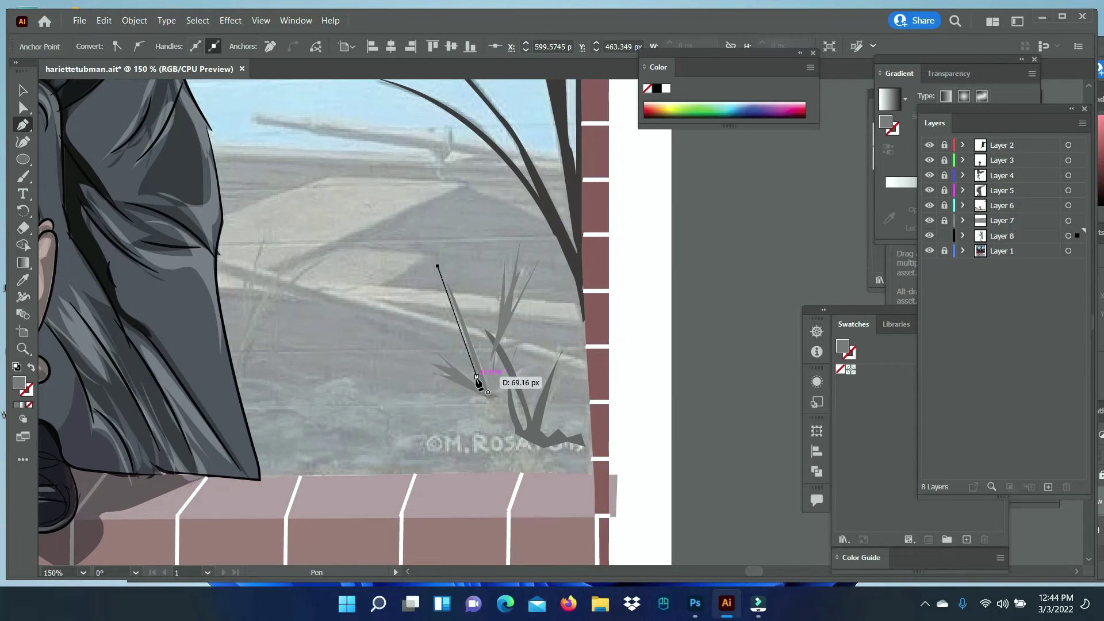
left_click_drag(470, 380, 469, 380)
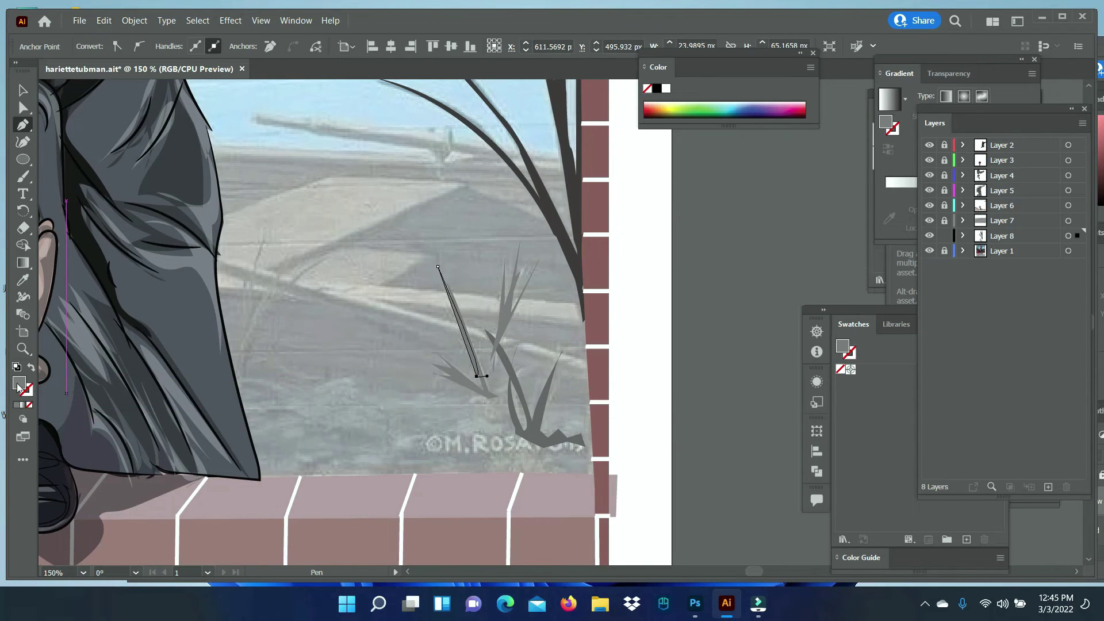
double_click(19, 383)
left_click(927, 180)
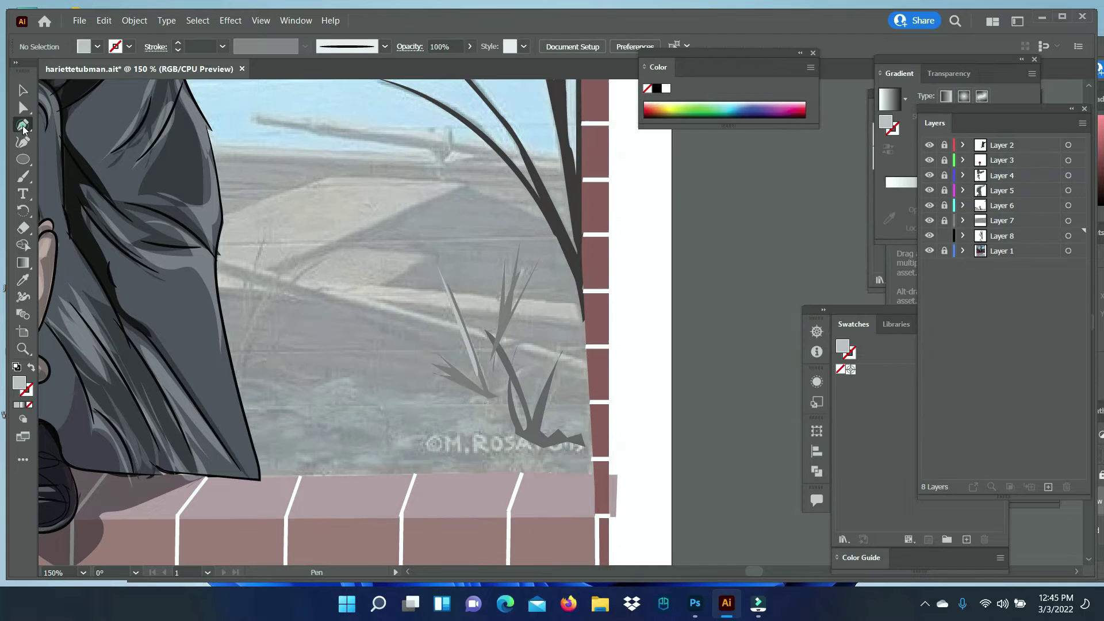
Add two more curved grass blades to the clump by the wall
left_click(545, 257)
left_click_drag(506, 313, 512, 319)
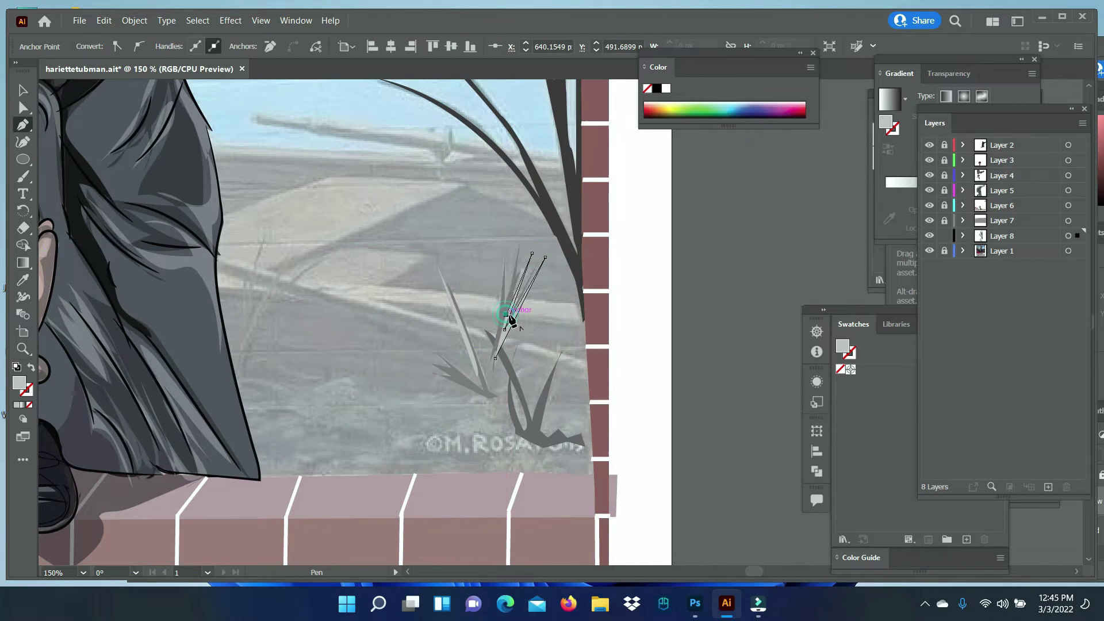
right_click(495, 355)
key("Escape")
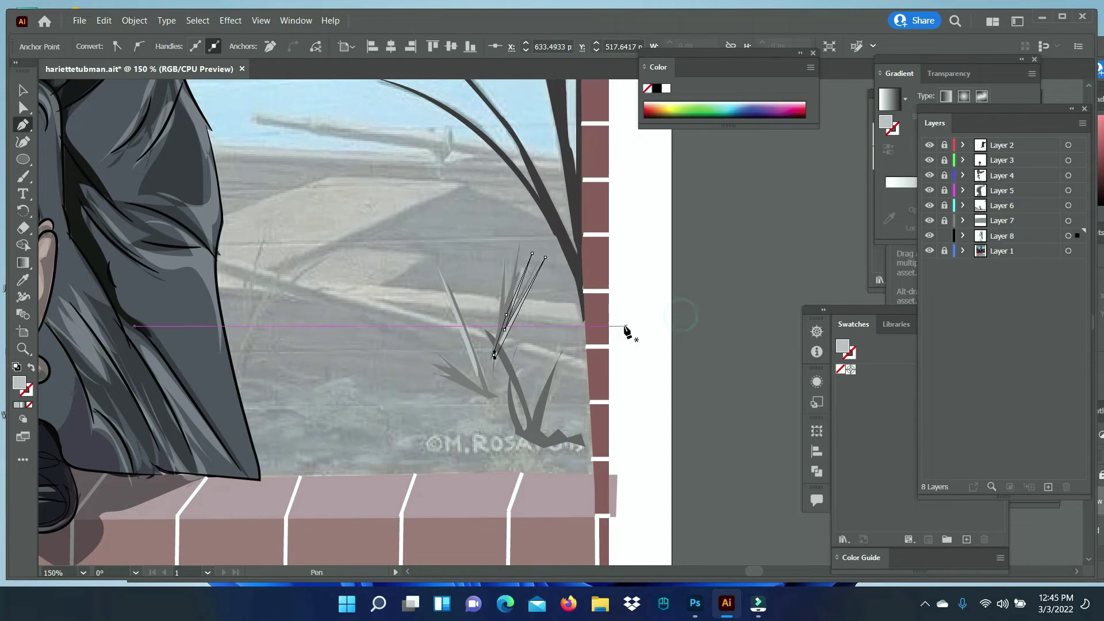
left_click(535, 433)
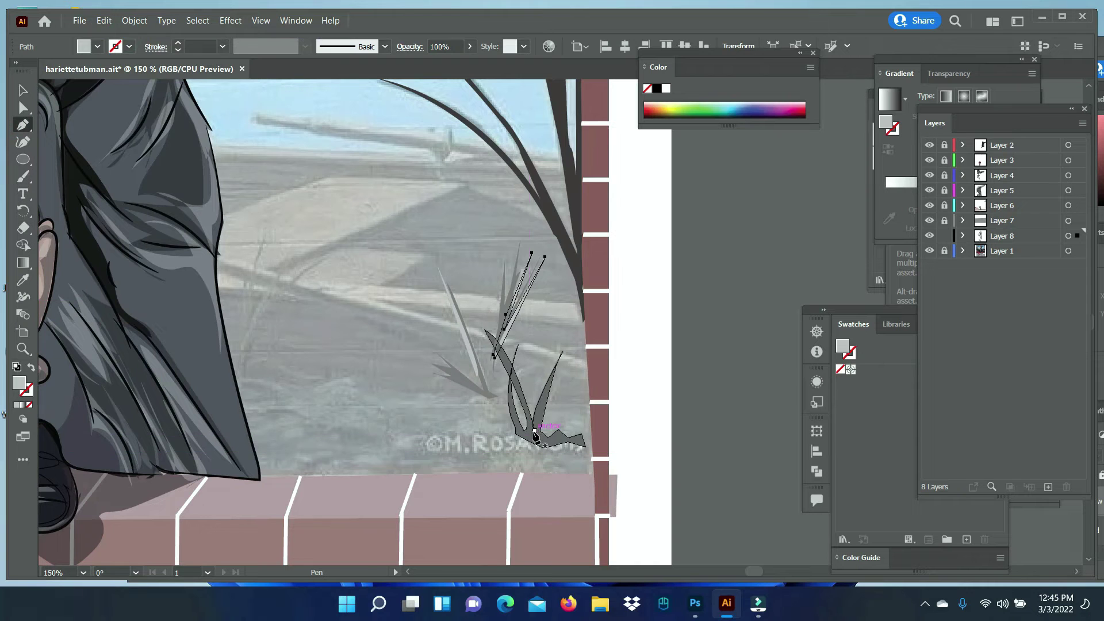
left_click(484, 331)
left_click_drag(535, 438, 529, 477)
left_click_drag(565, 357, 578, 342)
right_click(547, 357)
key("Escape")
left_click(590, 460, "ctrl")
Outline a ground patch around the grass base and fill it dark with the Eyedropper
left_click(388, 442)
left_click(432, 452)
left_click(510, 456)
left_click(564, 460)
left_click(588, 445)
left_click(511, 433)
left_click(478, 400)
left_click(435, 417)
left_click(465, 435)
left_click(426, 442)
left_click(561, 432)
key("v")
right_click(504, 444)
Send the dark ground patch behind the grass blades and adjust its dark fill colour
left_click(670, 420)
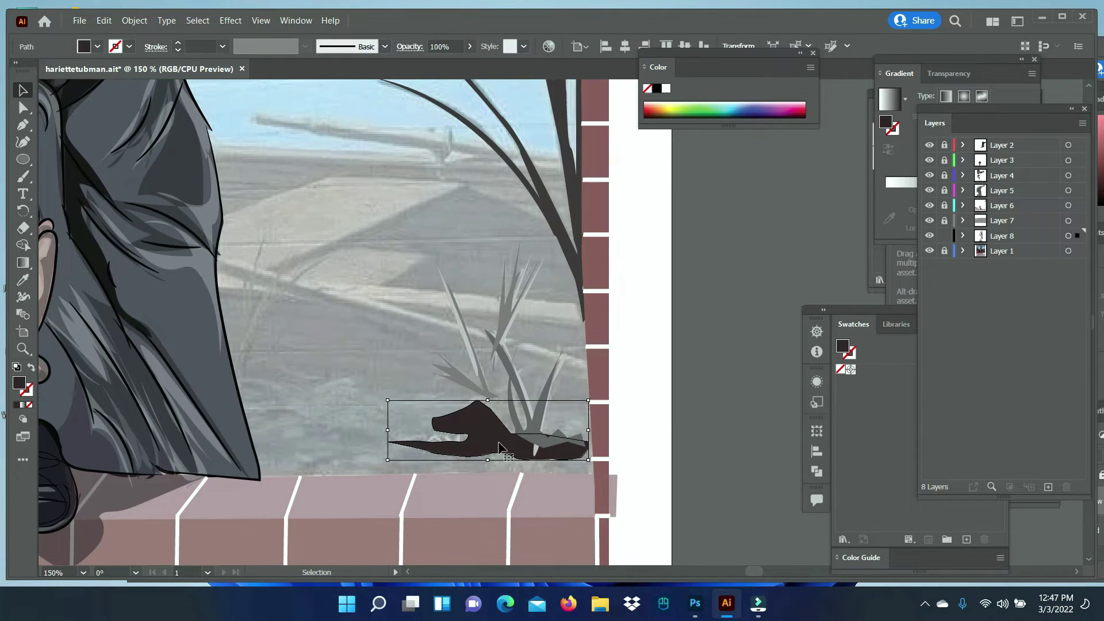
left_click(526, 426)
key("v")
left_click(552, 449)
double_click(19, 382)
left_click(627, 315)
left_click(925, 179)
right_click(486, 440)
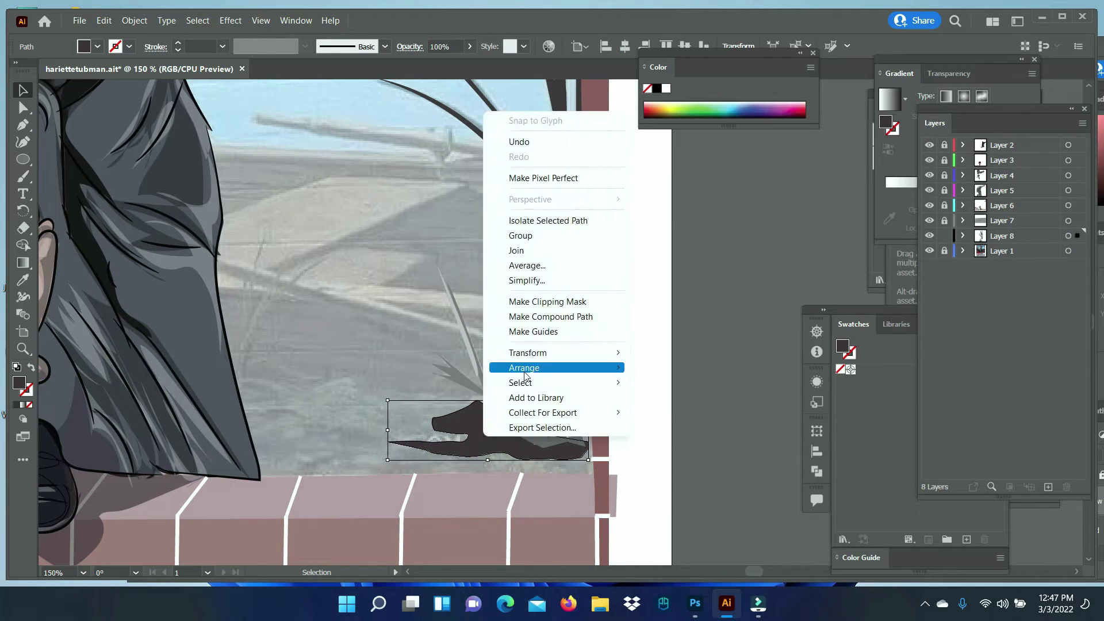
left_click(502, 472)
left_click(493, 440)
Erase the ground patch's bumpy top into a low, jagged strip
key("shift+e")
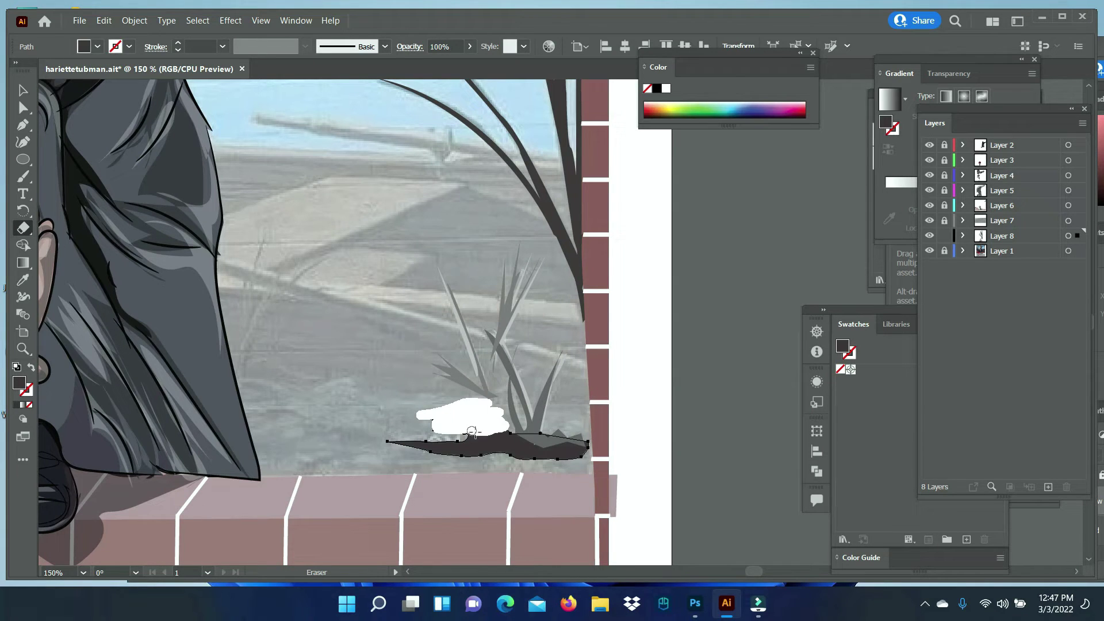
left_click_drag(472, 431, 463, 435)
key("v")
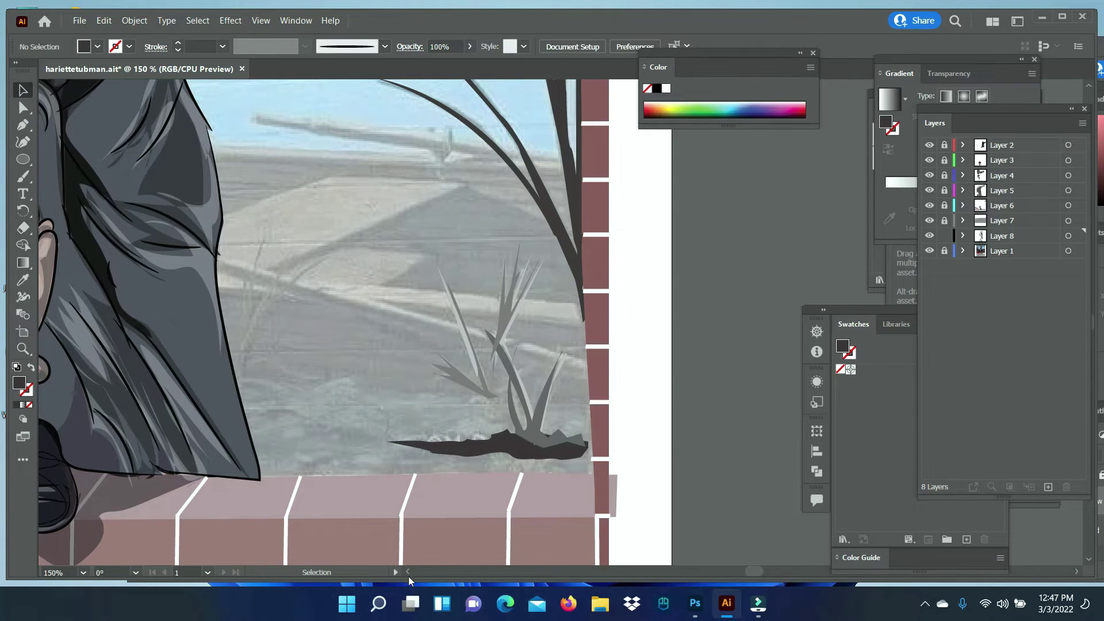
left_click(408, 574)
Draw two thin crescent reed leaves in the grass on the left
left_click(252, 381)
left_click_drag(313, 263, 367, 244)
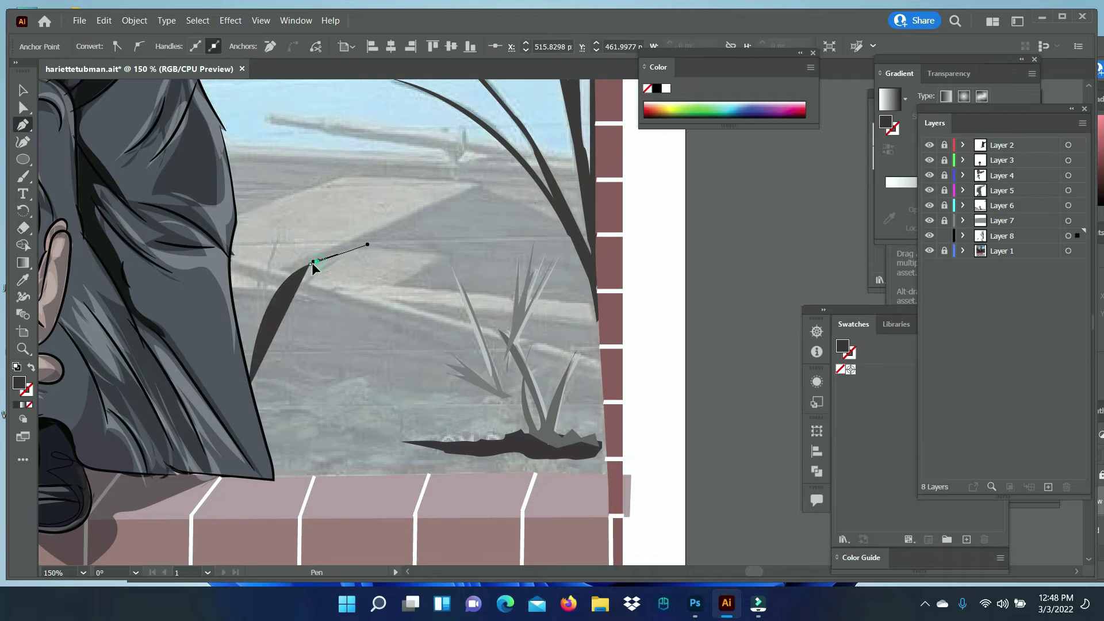
left_click(23, 90)
key("ctrl+shift+a")
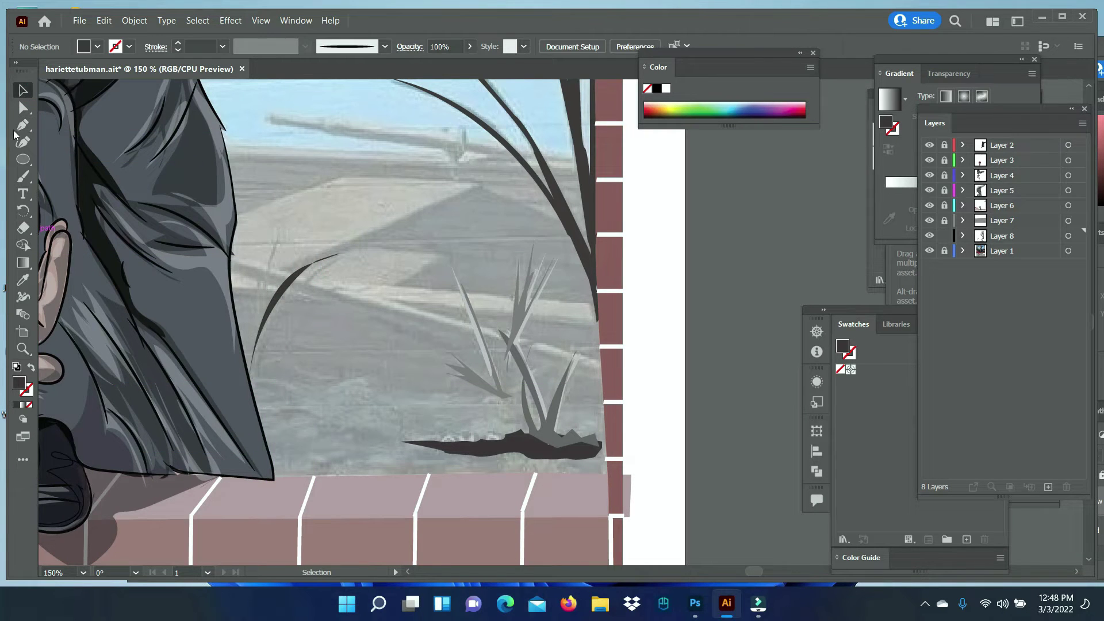
left_click(255, 368)
left_click_drag(290, 274, 352, 260)
left_click(342, 257)
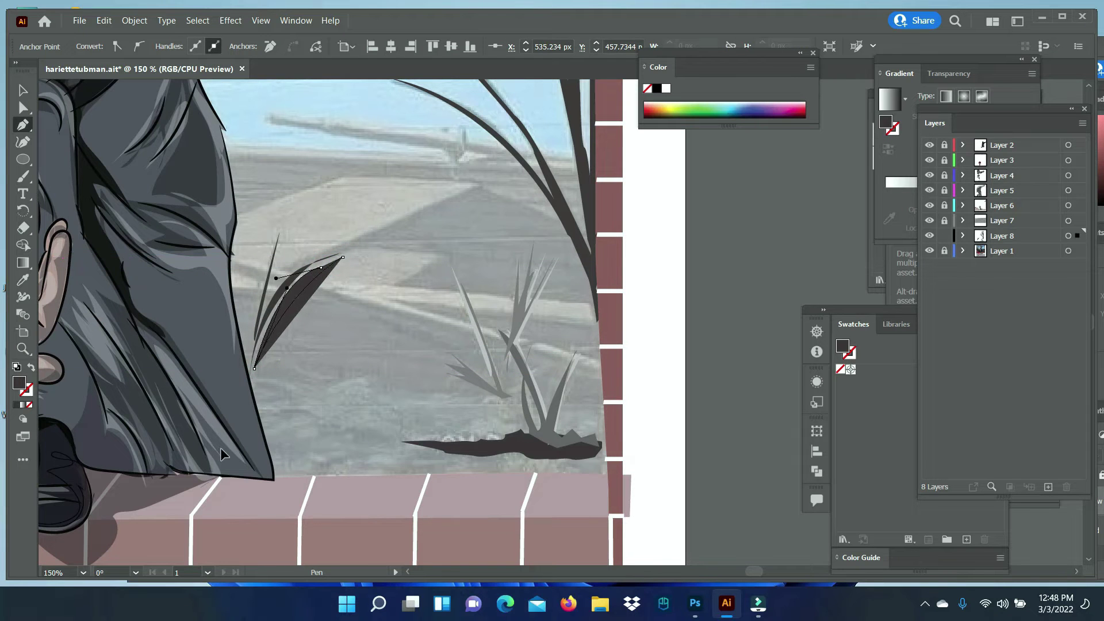
Draw a curved leaf on the reeds by the wall and change its fill colour
scroll(41, 145, "up", 3)
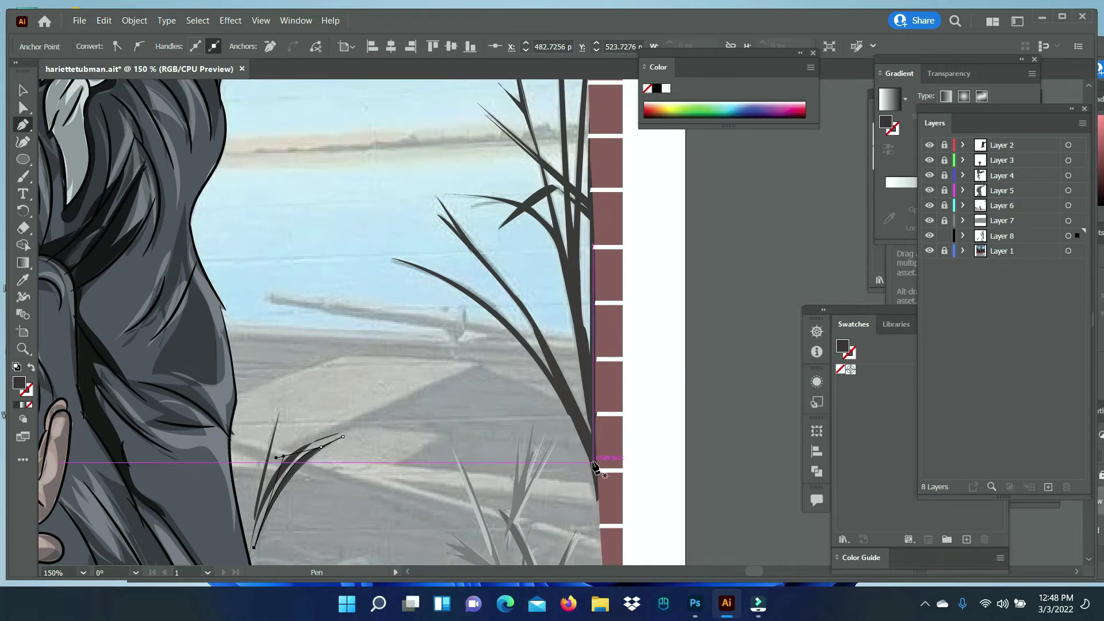
left_click_drag(394, 254, 264, 232)
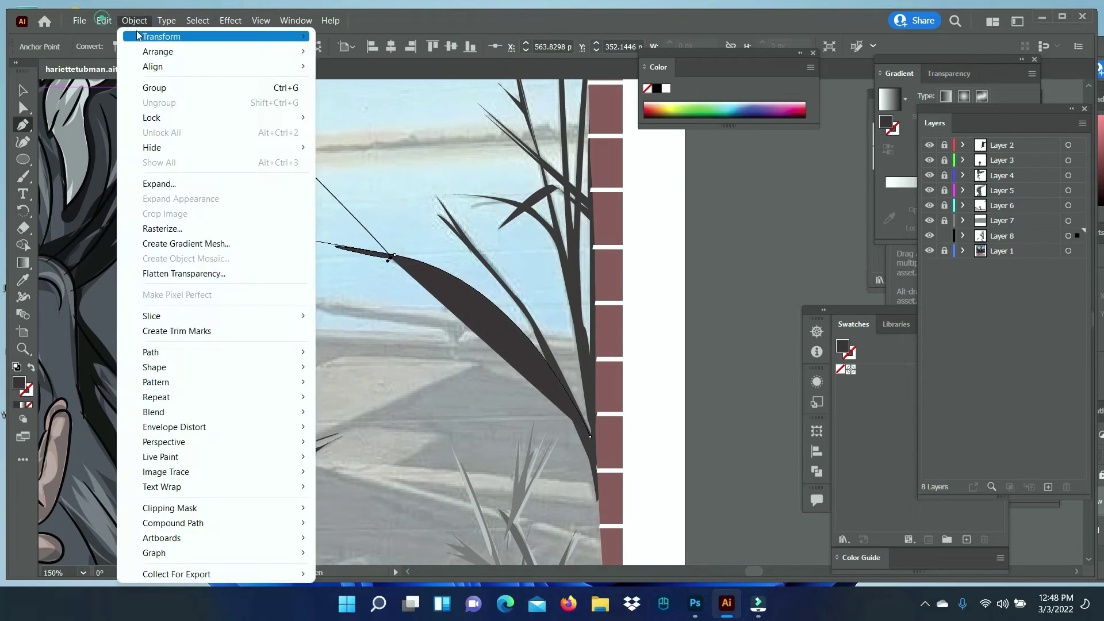
left_click(394, 257, "alt")
left_click_drag(593, 440, 651, 549)
double_click(19, 382)
left_click(597, 287)
left_click(927, 180)
right_click(550, 458)
key("Escape")
Draw another tall pointed reed leaf climbing beside the brick pillar
scroll(230, 288, "up", 1)
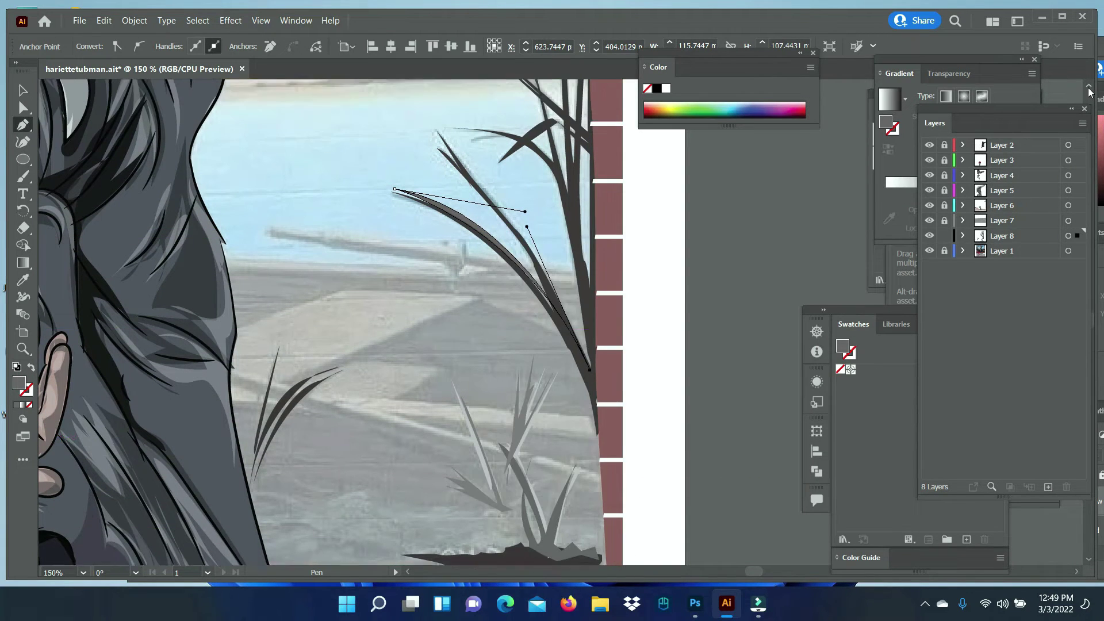
scroll(230, 287, "up", 3)
left_click(580, 405)
left_click(559, 290)
mouse_move(470, 264)
left_mouse_down()
mouse_move(383, 284)
mouse_move(275, 188)
left_mouse_up()
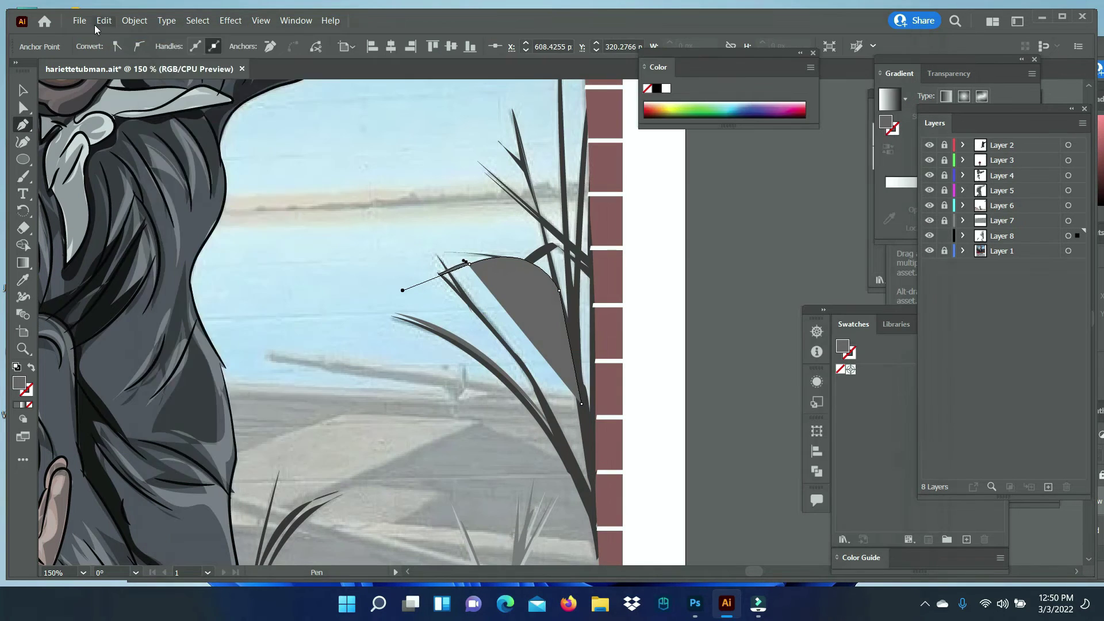
left_click(470, 264)
left_click(581, 401)
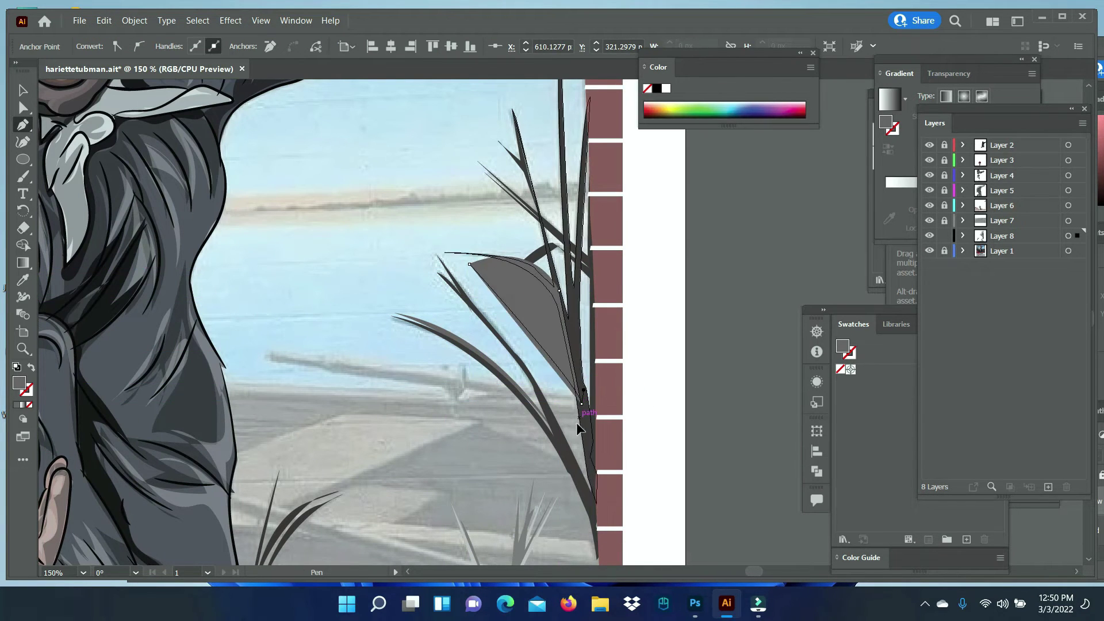
Begin tracing the top edge of the grey shoreline band from the left horizon
scroll(586, 449, "down", 2)
scroll(599, 481, "down", 1)
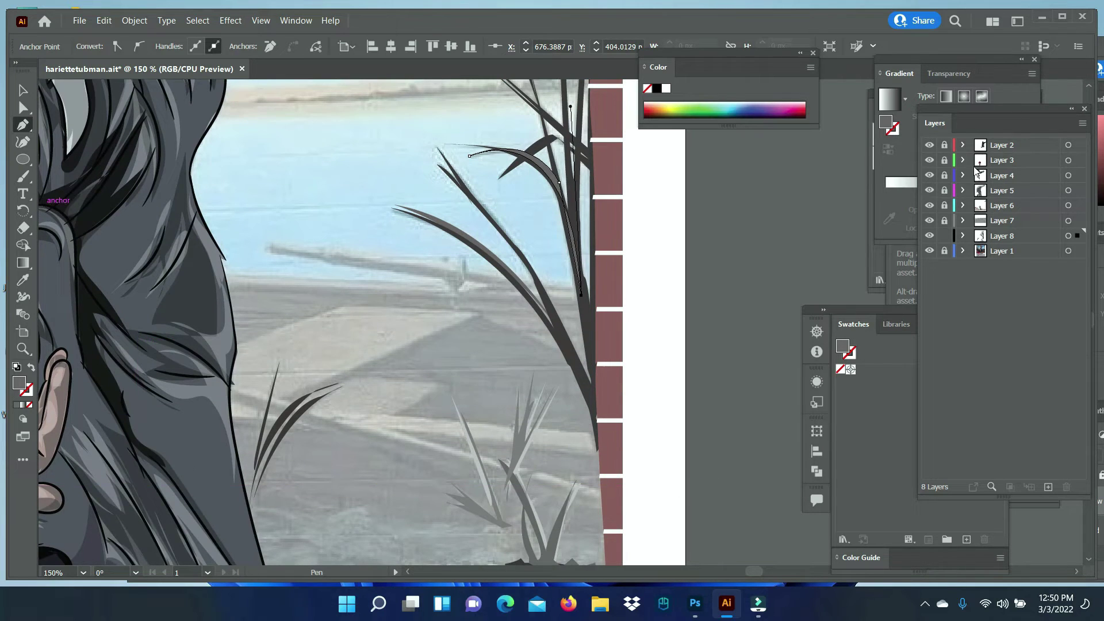
scroll(591, 483, "up", 4)
scroll(543, 565, "up", 1)
scroll(402, 402, "up", 2)
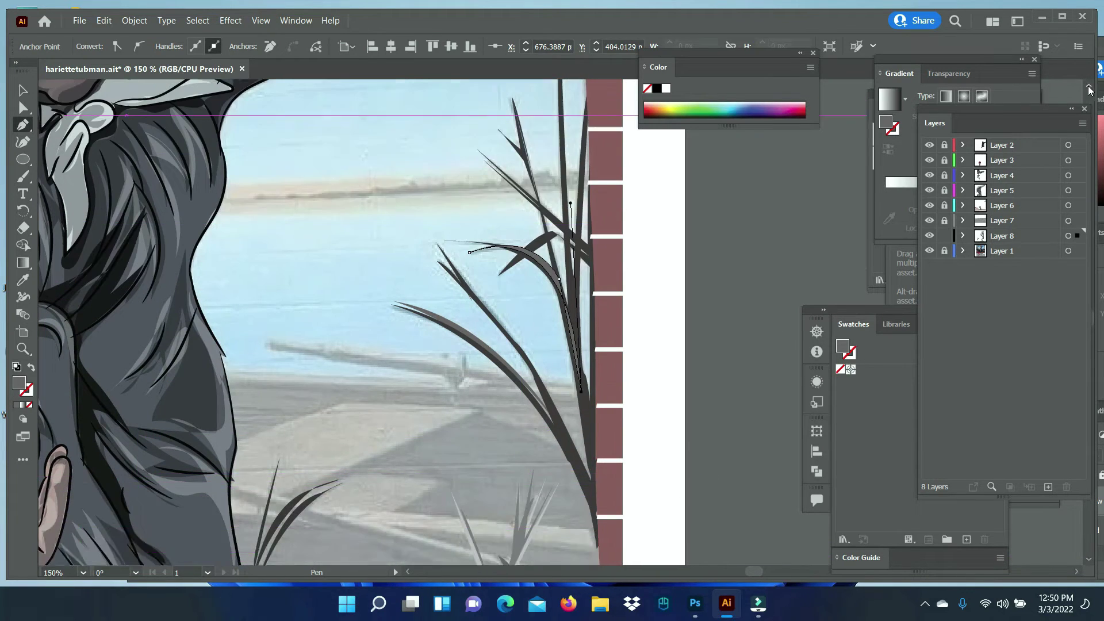
left_click_drag(220, 334, 269, 332)
left_click(326, 328)
Trace a curved shoreline band, fill it beige and make it semi-transparent
left_click(380, 326)
left_click(587, 315)
left_click_drag(575, 337, 598, 326)
left_click(520, 344)
left_click(441, 352)
left_click(361, 357)
left_click_drag(292, 362, 314, 364)
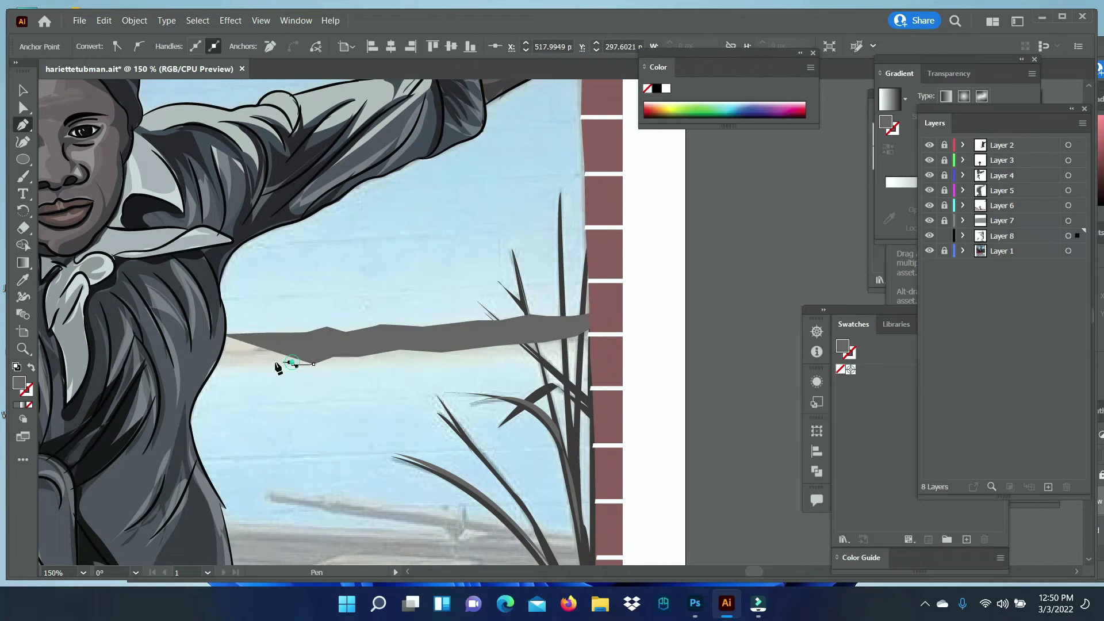
left_click(23, 280)
key("v")
left_click(470, 47)
left_click_drag(475, 66, 440, 66)
key("p")
key("ctrl+shift+a")
Trace a jagged distant hill ridge filled dark grey
left_click(226, 357)
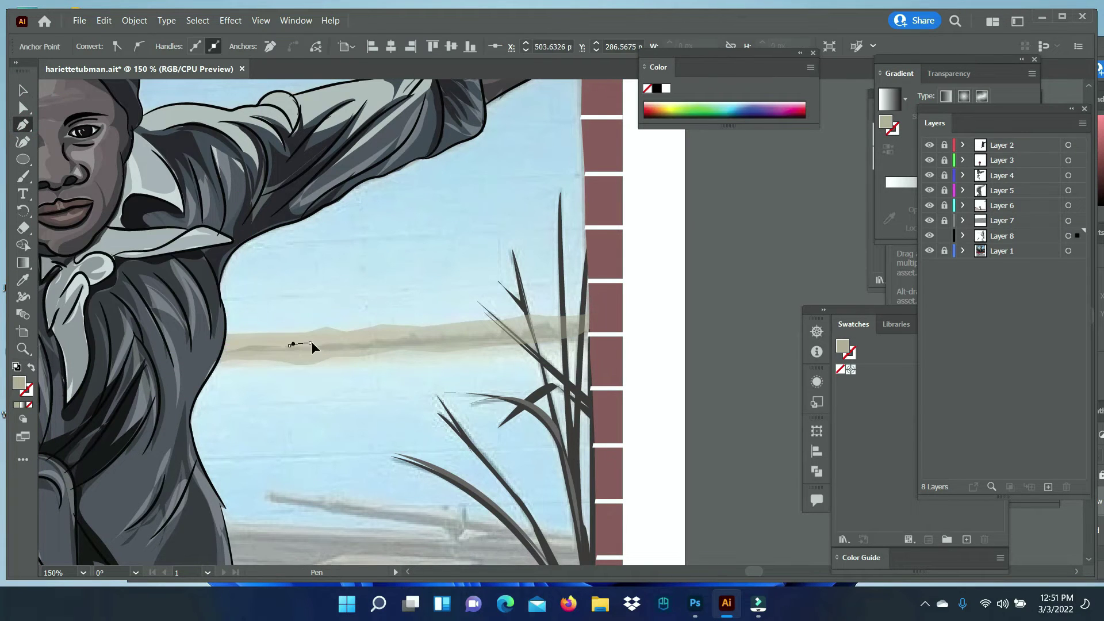
left_click(605, 332)
left_click(540, 335)
left_click(464, 342)
left_click(338, 352)
left_click(294, 353)
left_click(250, 354)
key("i")
left_click(465, 486)
key("v")
key("ctrl+shift+a")
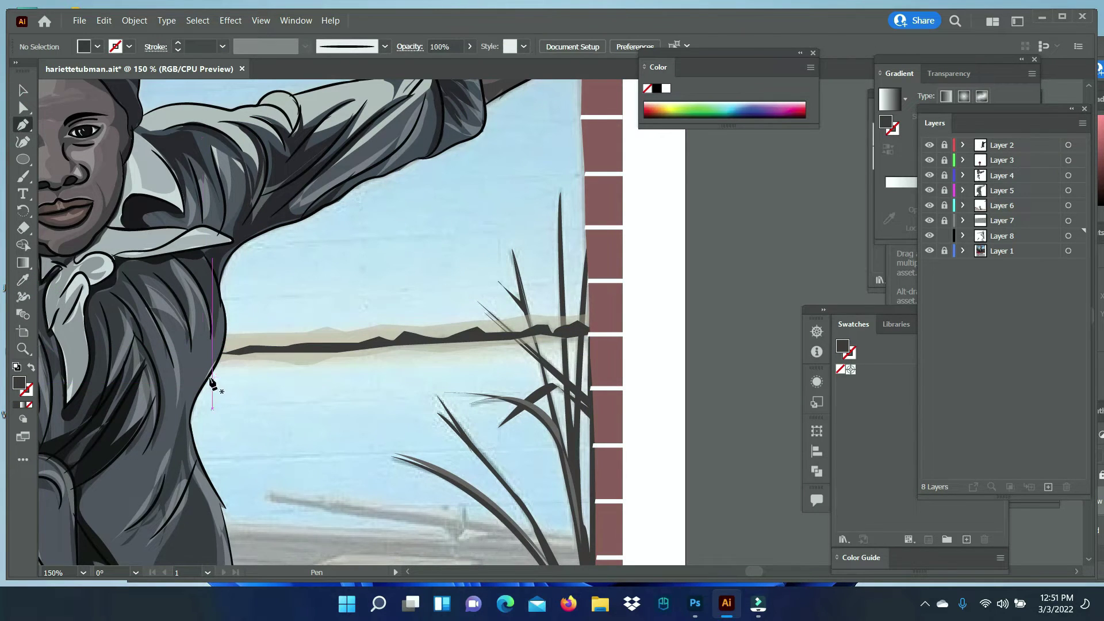
Trace a light beige strip along the hills' lower edge
left_click(202, 373)
left_click(359, 370)
left_click(466, 360)
left_click(606, 352)
left_click(597, 325)
left_click(202, 373)
key("i")
left_click(322, 338)
Set the beige strip's opacity to 82%
key("v")
right_click(390, 344)
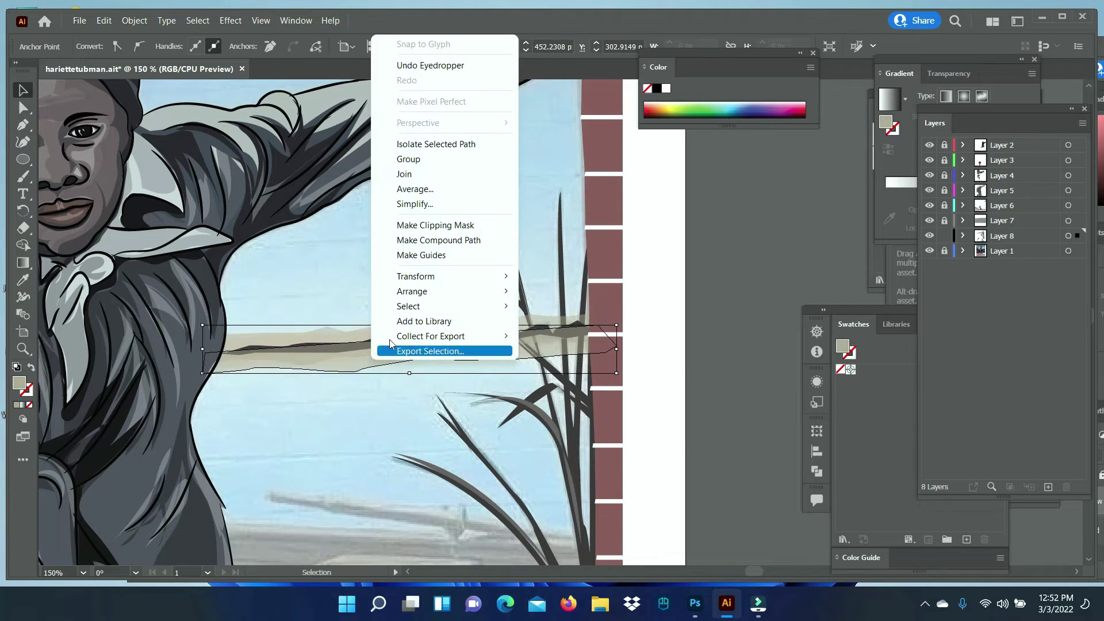
key("Escape")
left_click(470, 46)
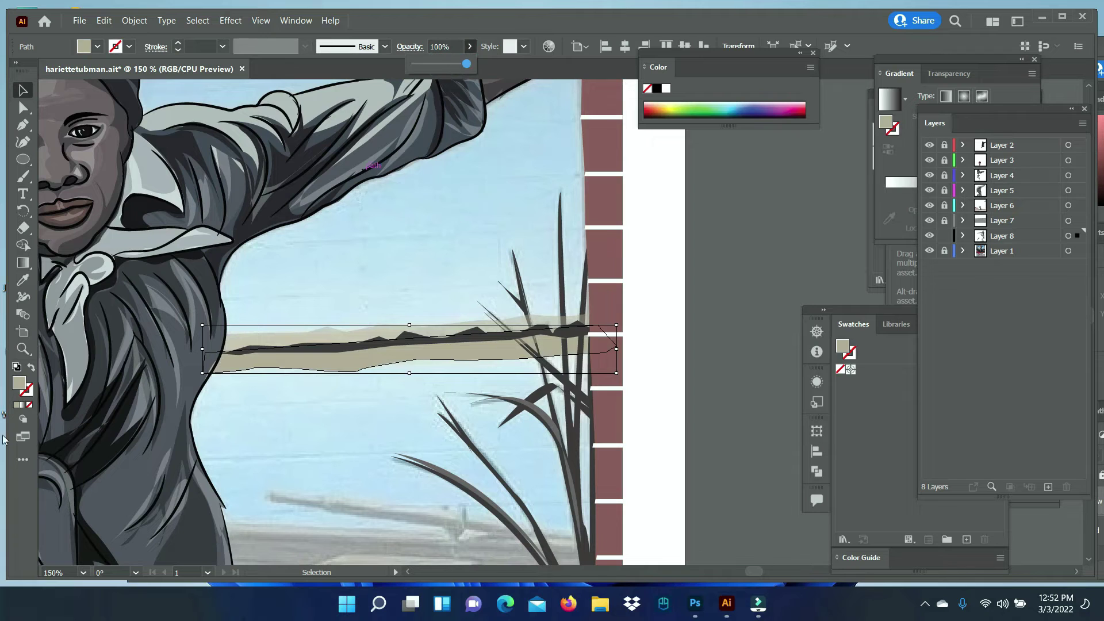
left_click(925, 180)
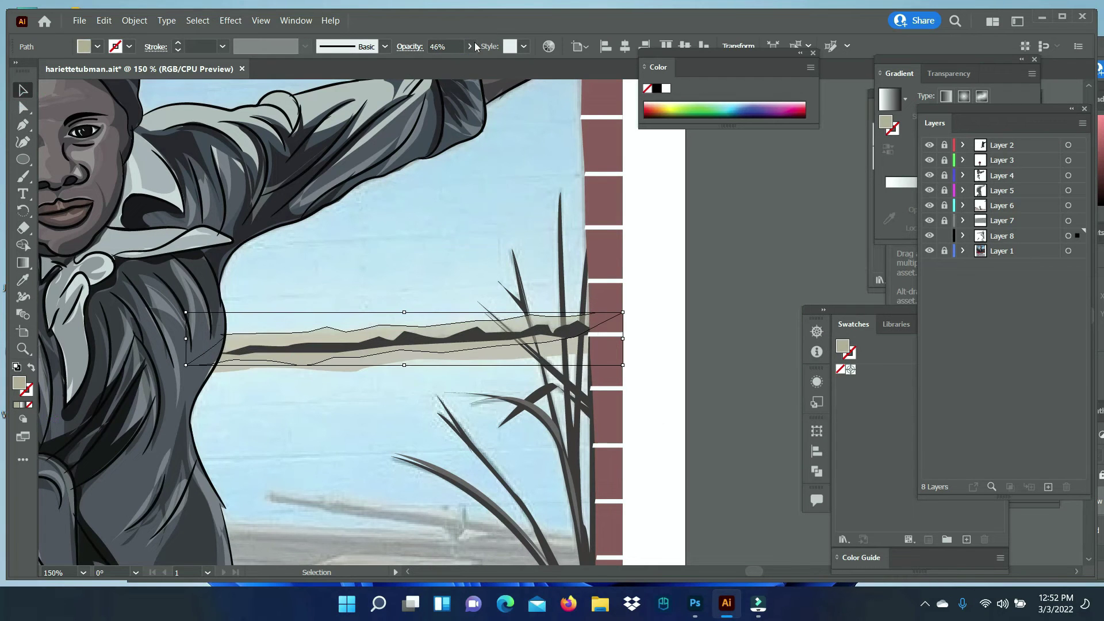
left_click_drag(474, 46, 496, 46)
left_click(680, 305)
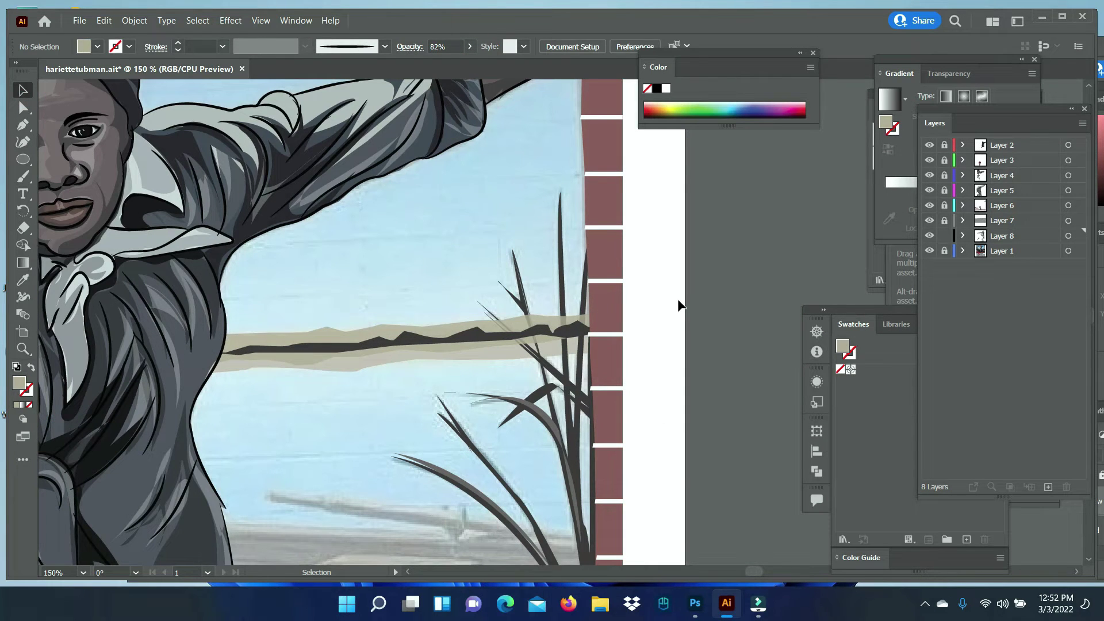
Send the beige strip to the back, behind the grass blades
right_click(447, 357)
left_click(440, 342)
right_click(440, 345)
left_click(610, 321)
right_click(411, 346)
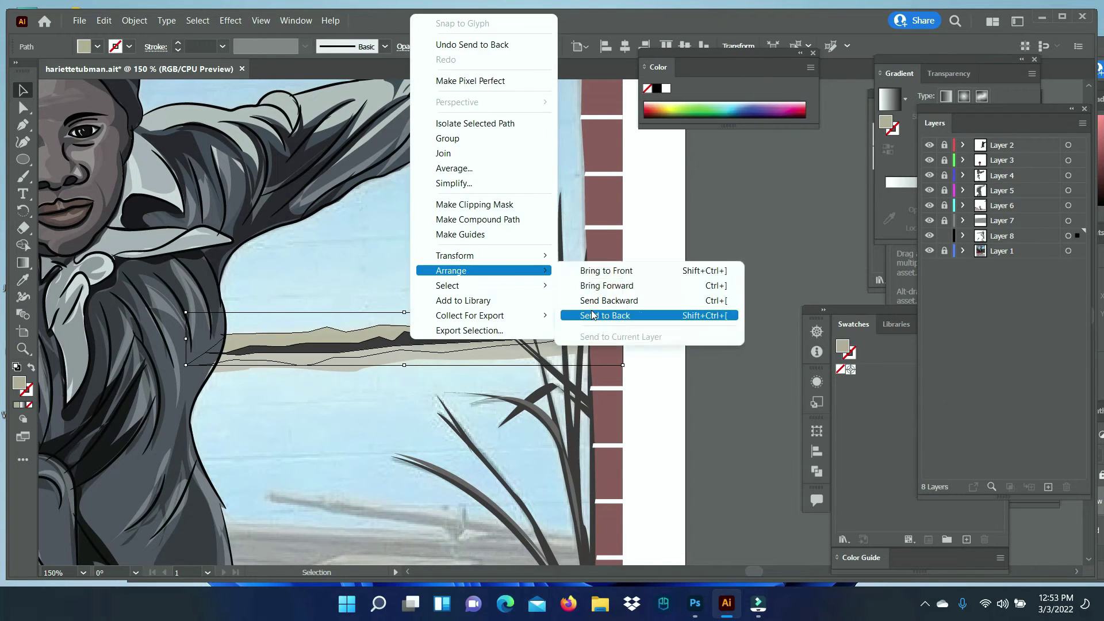
left_click(593, 315)
left_click(732, 349)
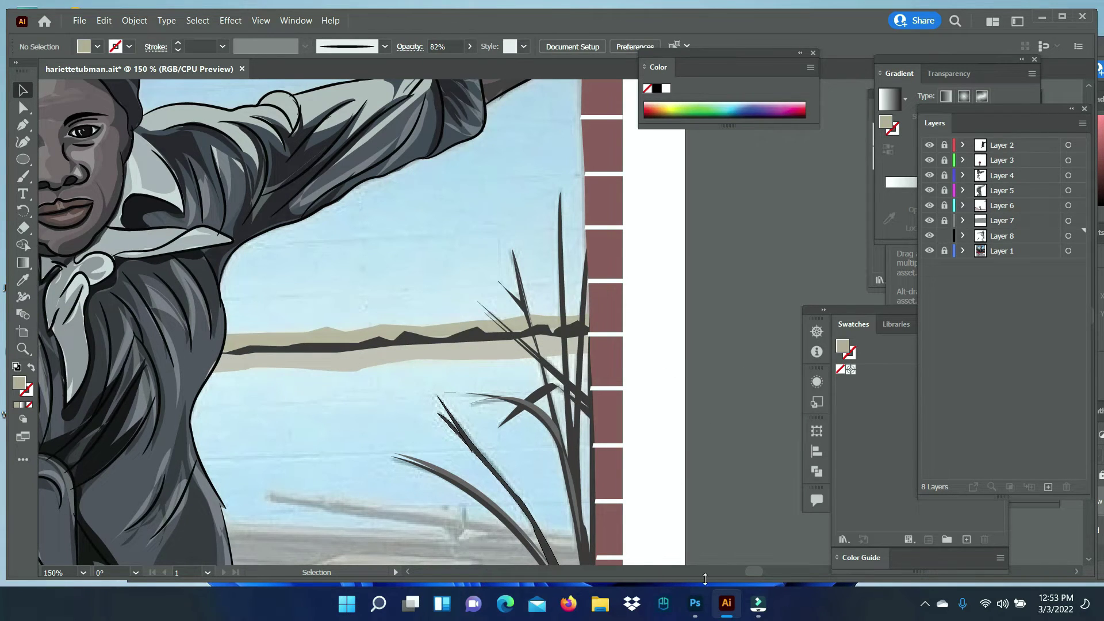
left_click(408, 572)
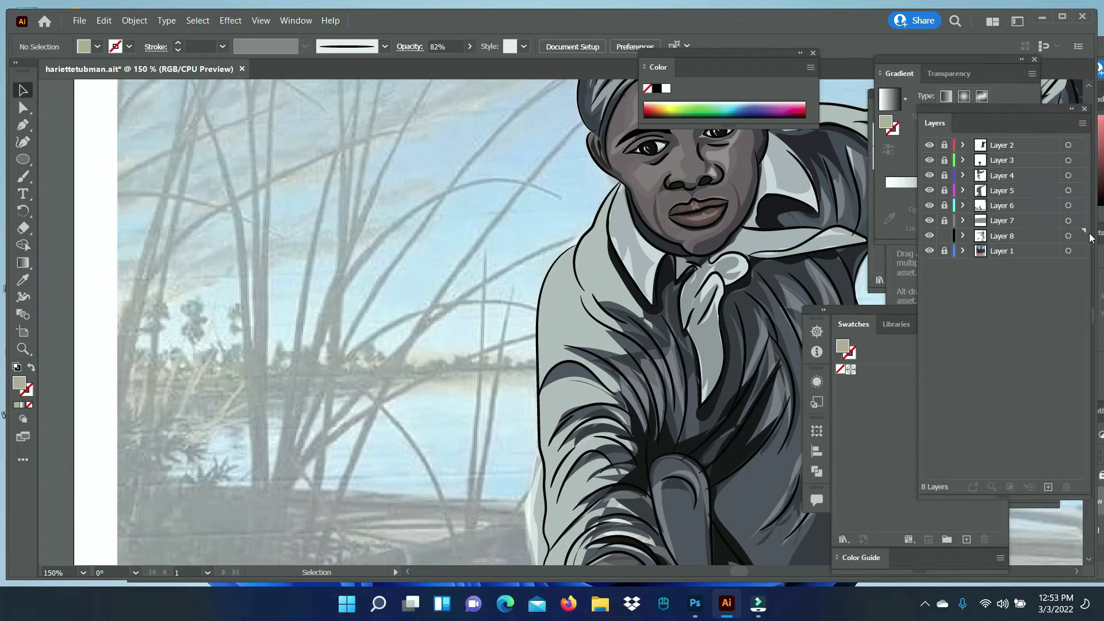
Draw a curved grass blade below the outstretched hand, filled lighter grey
left_click(1090, 86)
left_click(1090, 561)
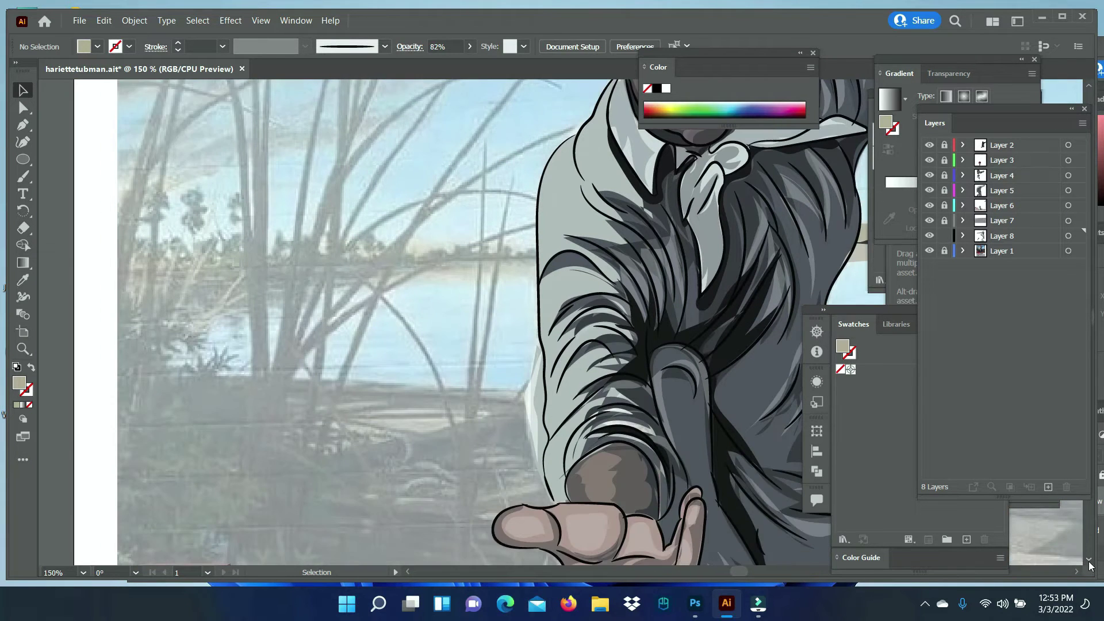
scroll(619, 457, "down", 5)
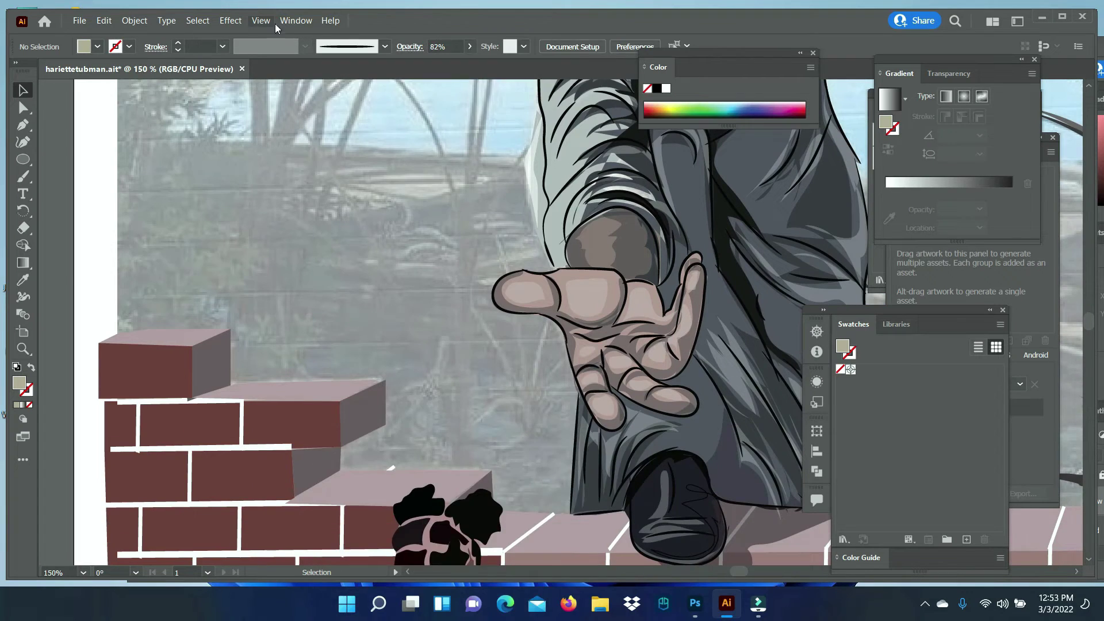
left_click(532, 426)
left_click(474, 424)
mouse_move(501, 399)
left_mouse_down()
mouse_move(503, 413)
mouse_move(545, 428)
left_mouse_up()
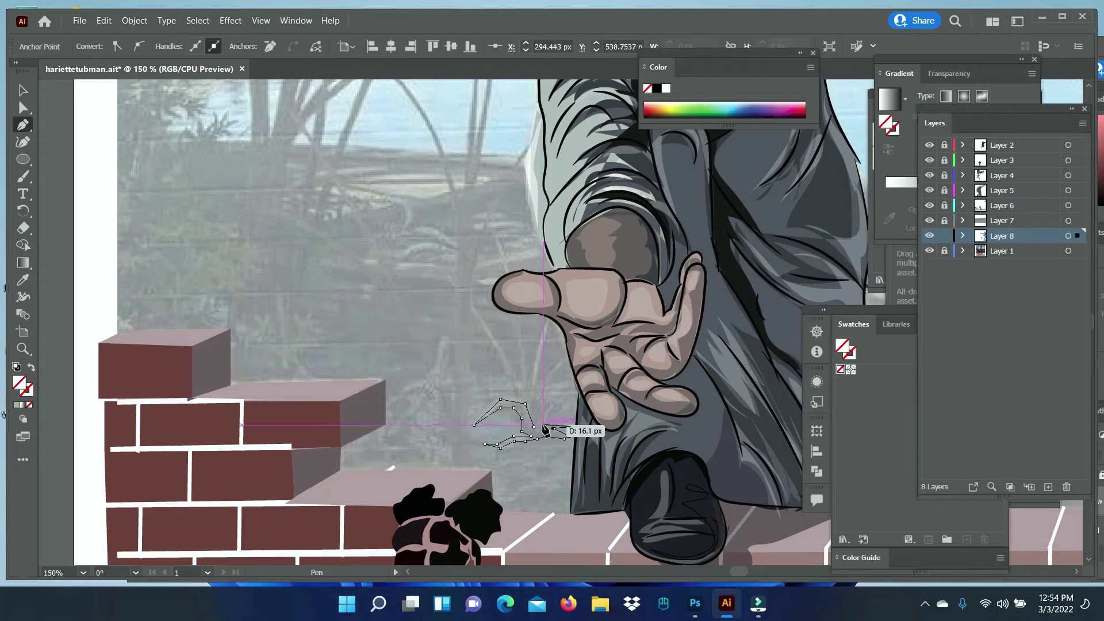
left_click(527, 414)
double_click(20, 381)
key("Return")
key("p")
Draw further jagged and thin grass blades beneath the hand
left_click(420, 256)
left_click_drag(517, 396, 512, 412)
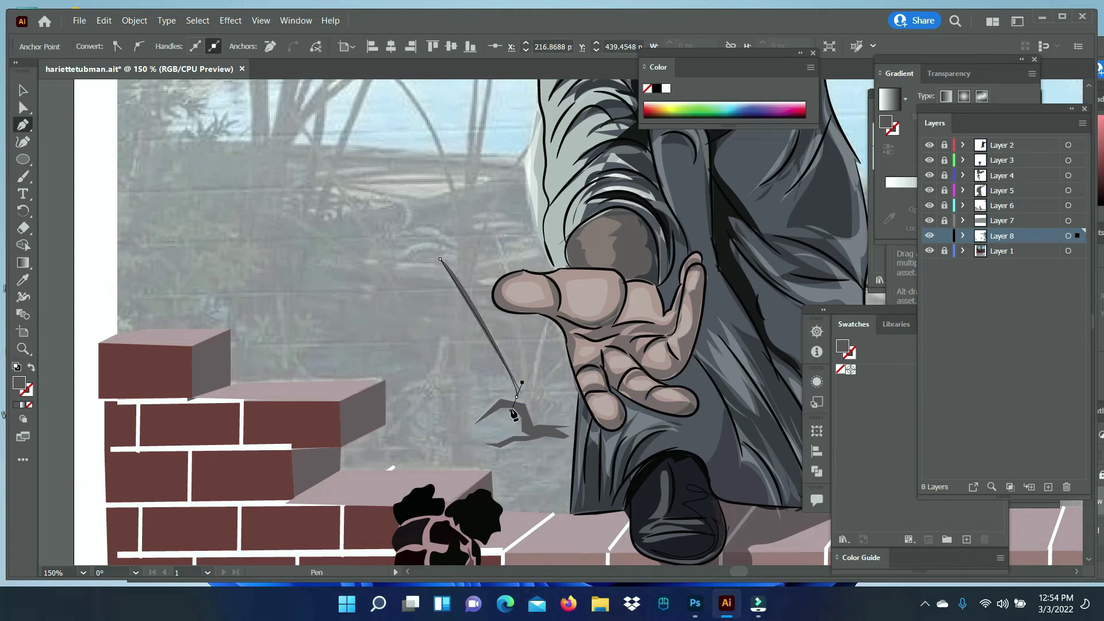
left_click(533, 421)
left_click(559, 419)
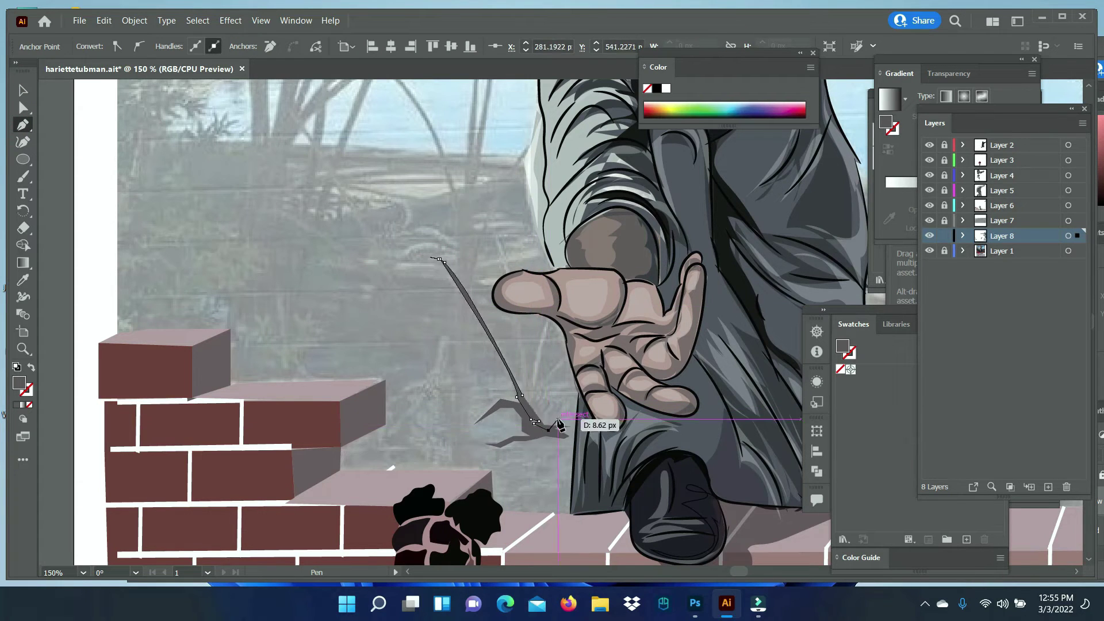
key("Escape")
left_click(554, 312)
left_click(530, 392)
Draw another tall blade and fill it muted grey #595256
left_click(444, 263)
left_click(498, 237)
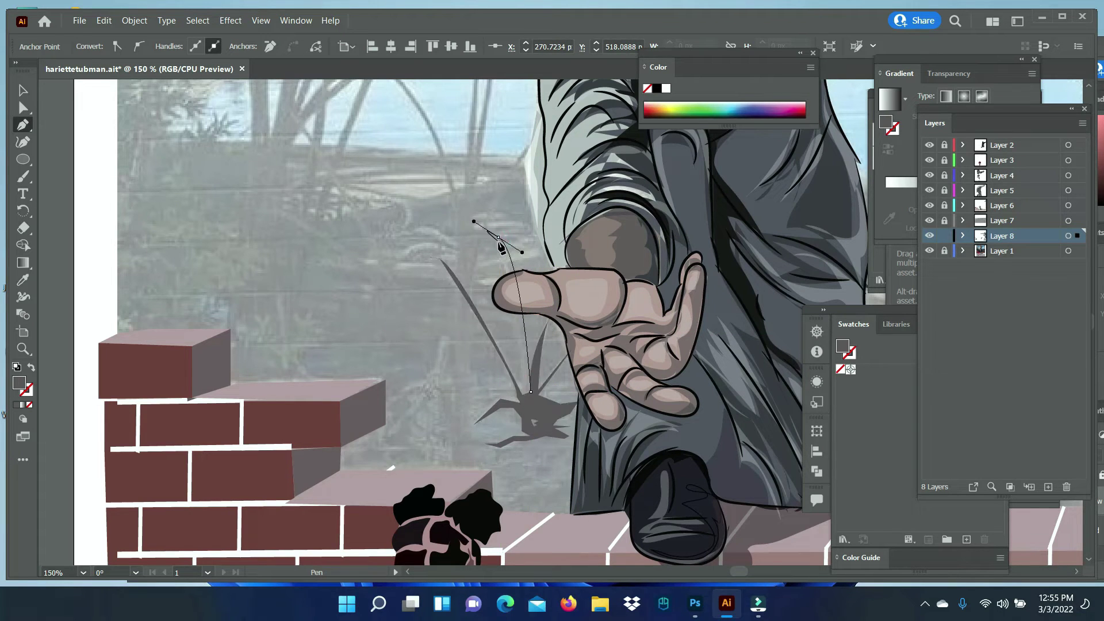
left_click(522, 395)
key("i")
double_click(843, 346)
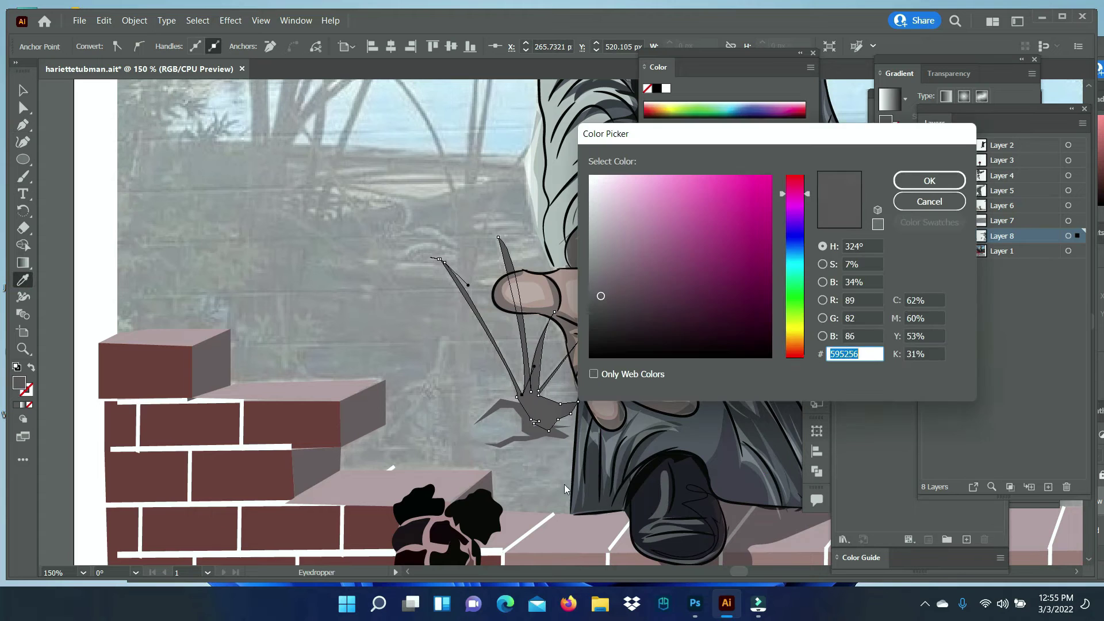
left_click(926, 180)
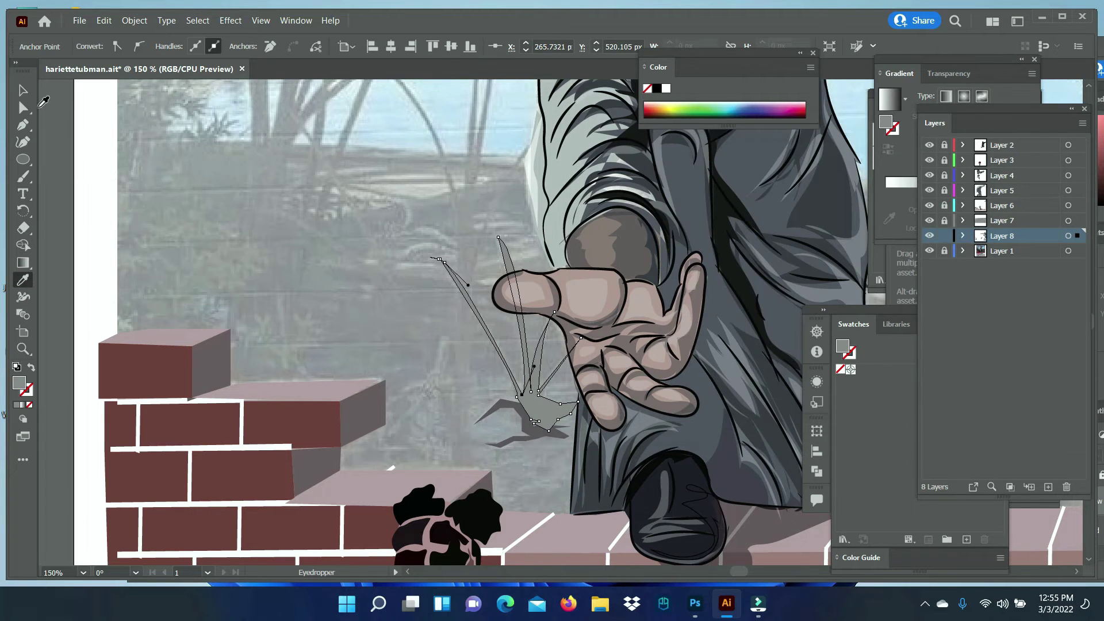
scroll(1034, 529, "up", 3)
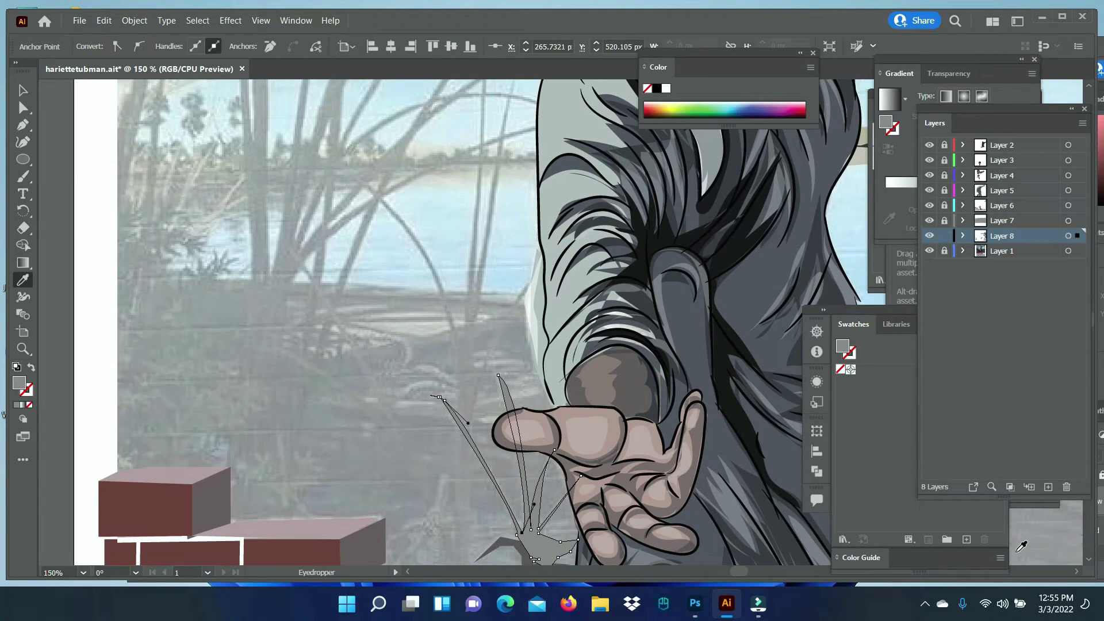
scroll(1084, 573, "down", 2)
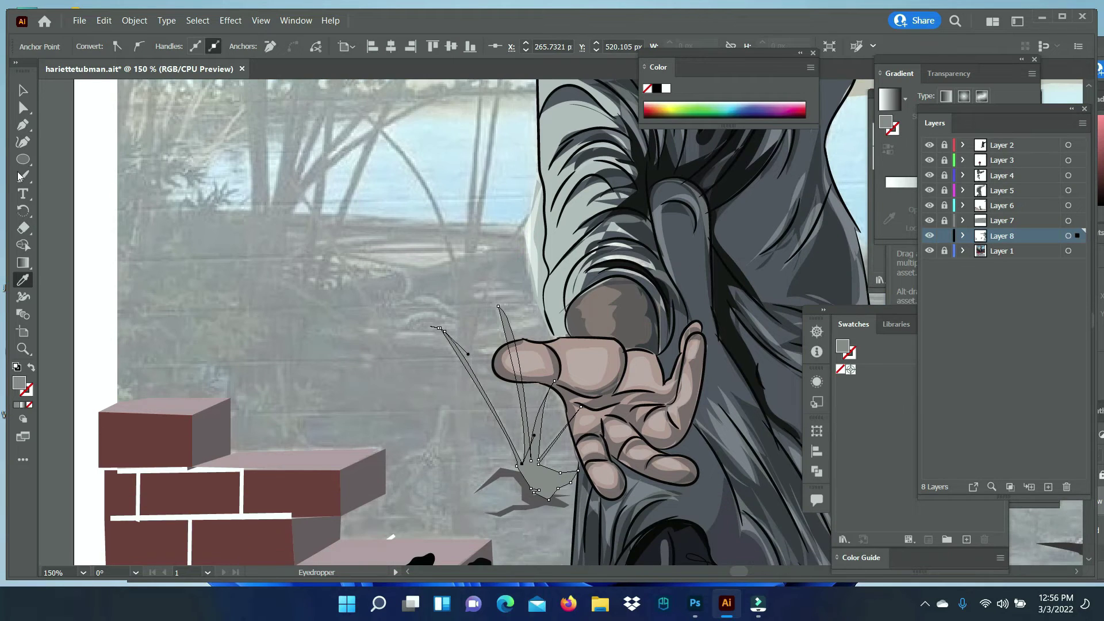
Pen-trace a curved reed blade outline ending in a sharp tip
left_click(452, 538)
left_click(426, 466)
left_click_drag(448, 394, 422, 423)
left_click(458, 271)
scroll(75, 138, "up", 3)
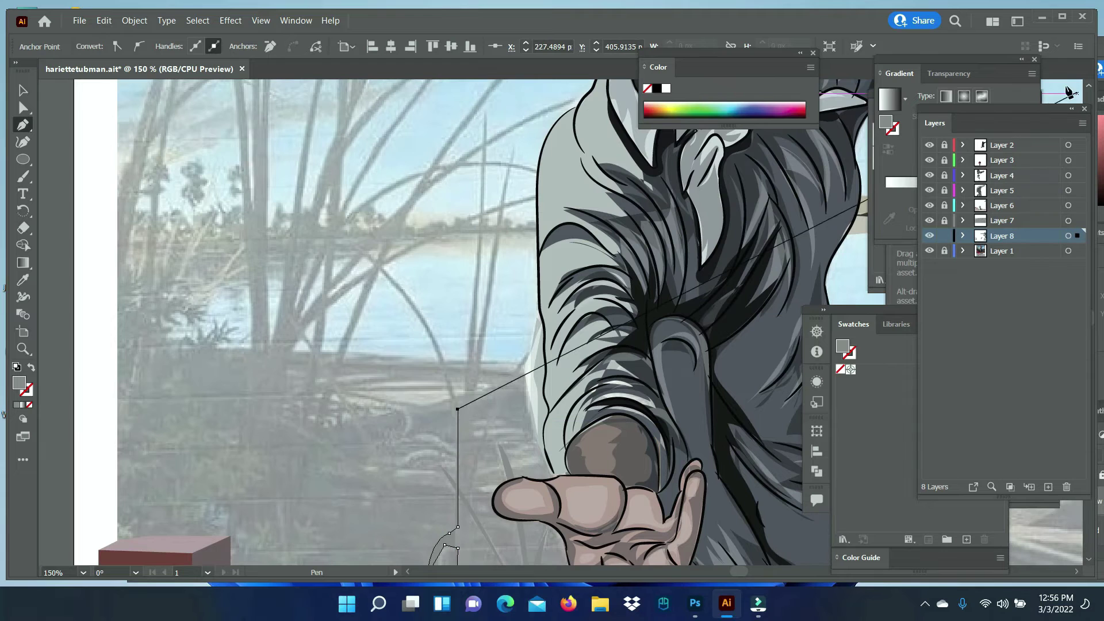
left_click_drag(407, 246, 152, 190)
left_click(284, 219)
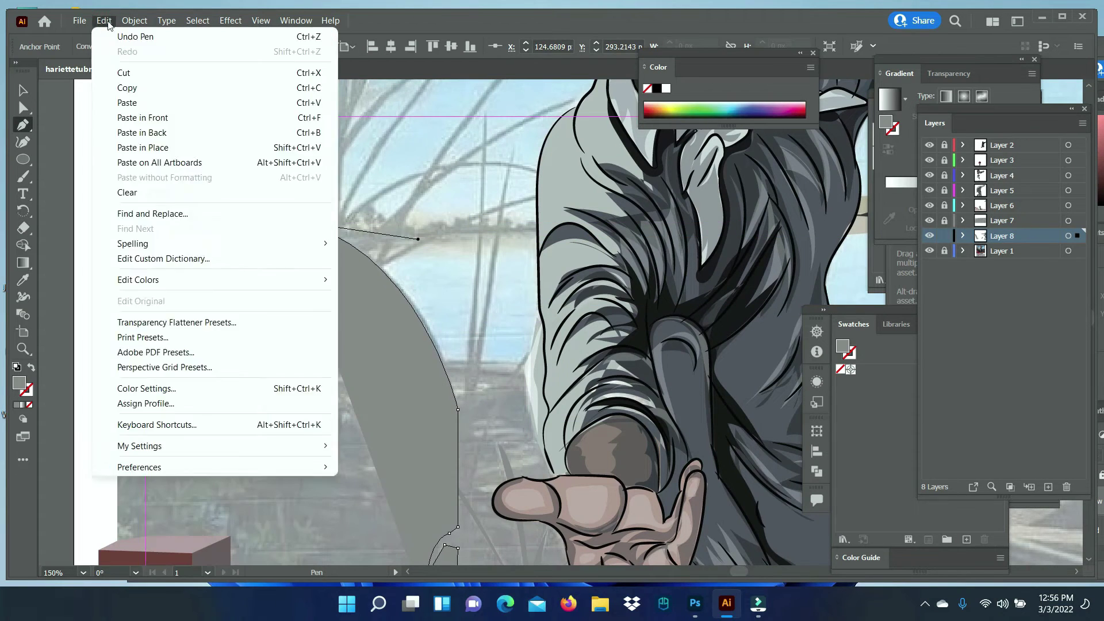
left_click_drag(463, 397, 493, 536)
left_click(464, 398)
Add two tall grass blade tips and outline their shared base
left_click(486, 114)
left_click(475, 365)
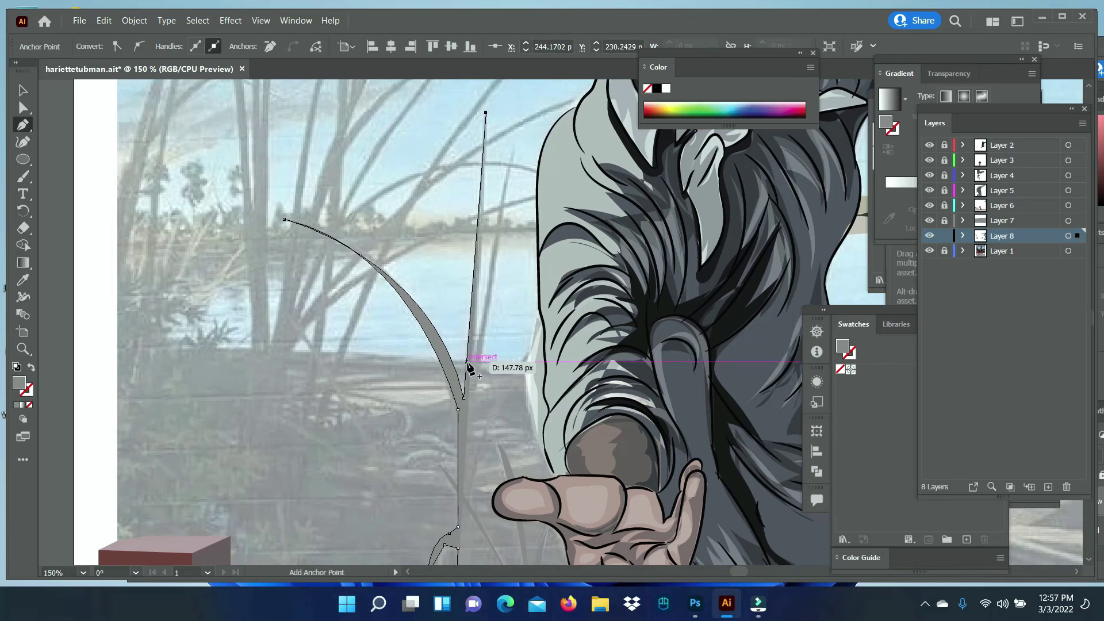
left_click(516, 133)
left_click(457, 409)
scroll(477, 402, "down", 5)
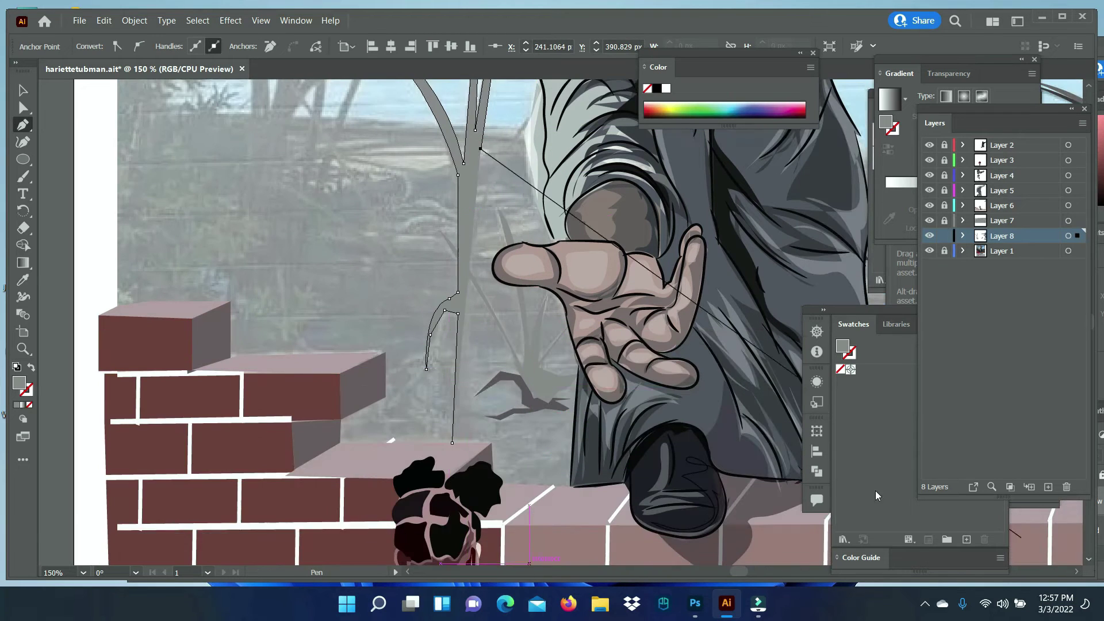
left_click_drag(469, 405, 487, 409)
left_click(482, 413)
left_click(522, 431)
left_click(471, 430)
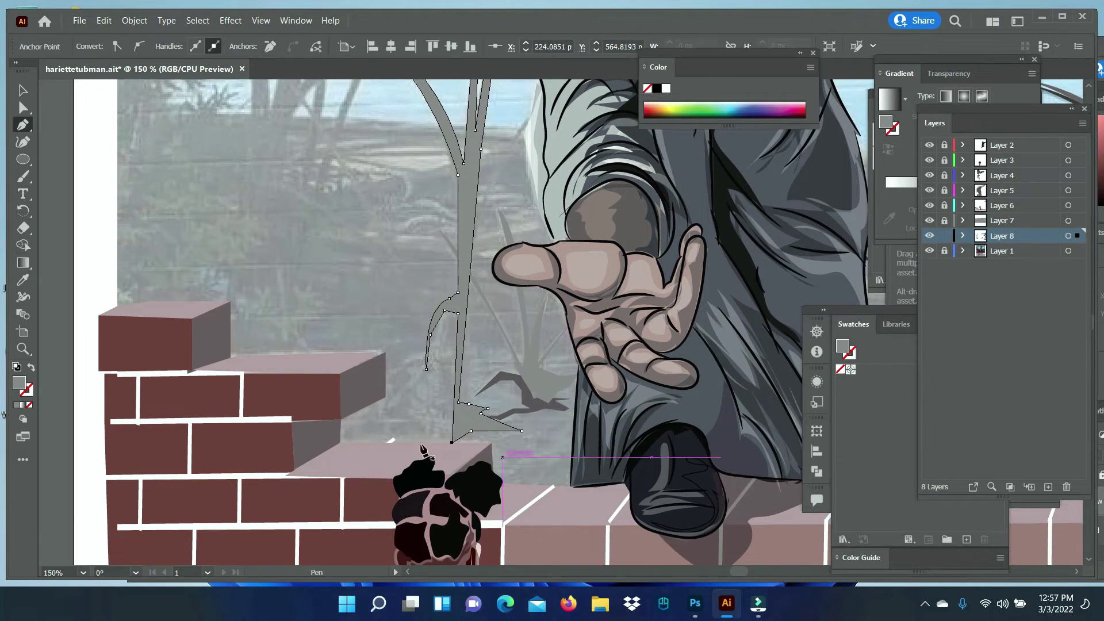
Trace a jagged grass clump outline above the brick wall
left_click(416, 357)
left_click_drag(409, 374, 392, 398)
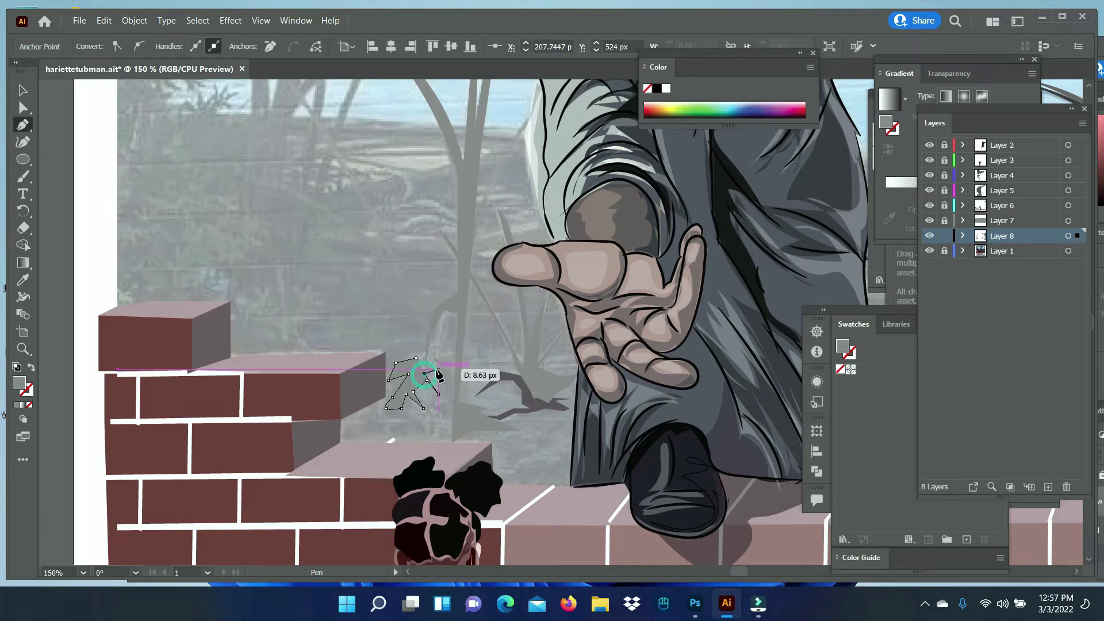
left_click(386, 413)
left_click(386, 415)
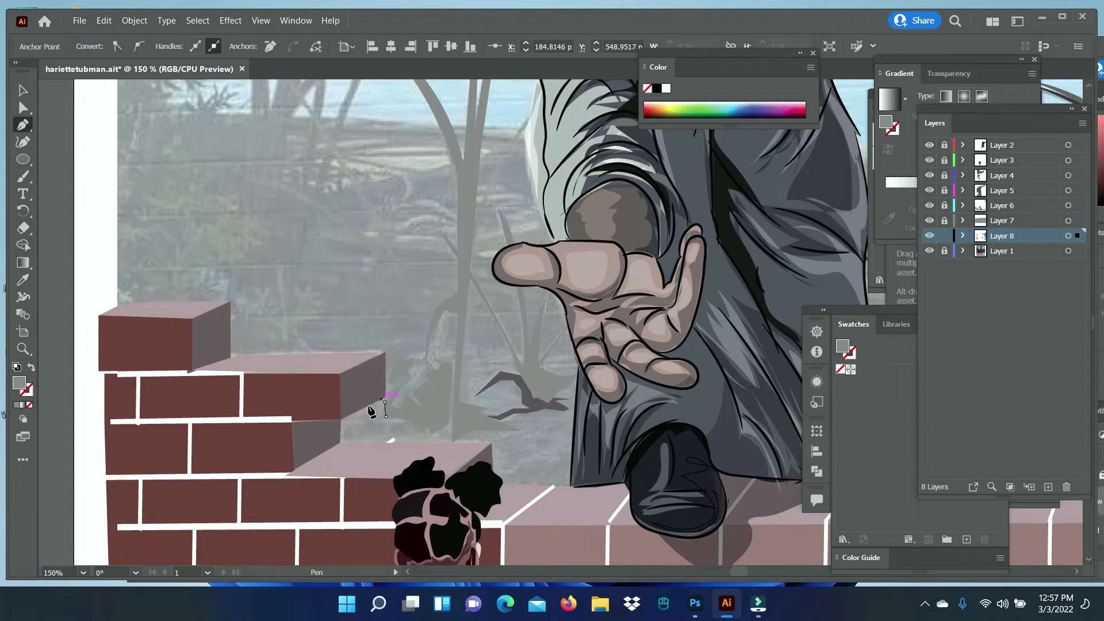
left_click(452, 439)
left_click(457, 314)
left_click(445, 316)
left_click(435, 351)
left_click(419, 366)
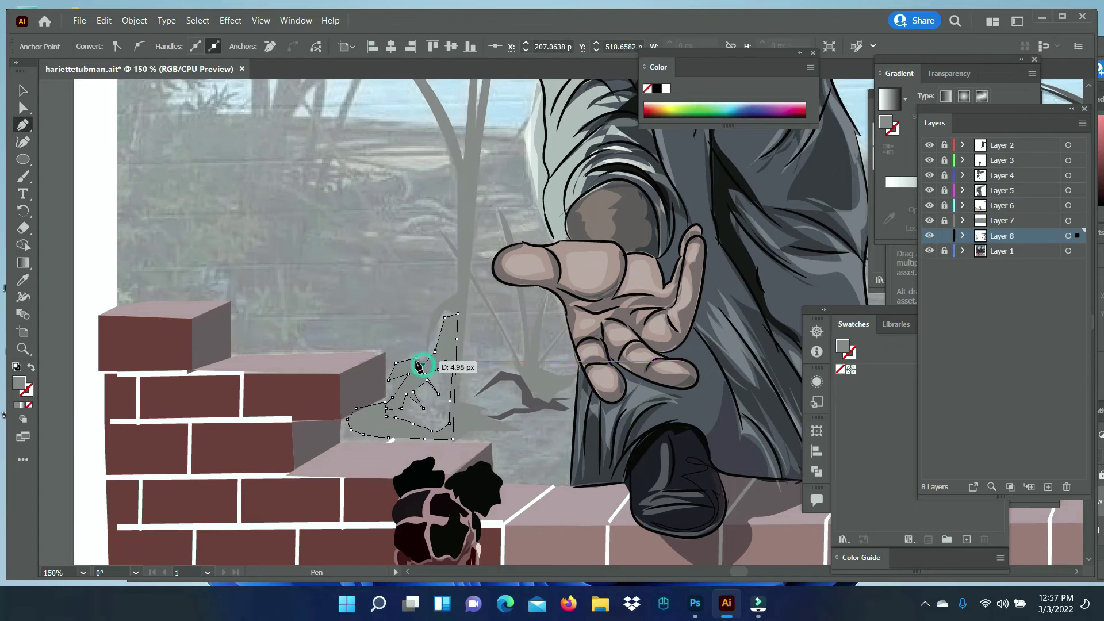
Recolour the selected clump shape with grey fill #54545E
left_click_drag(23, 176, 58, 210)
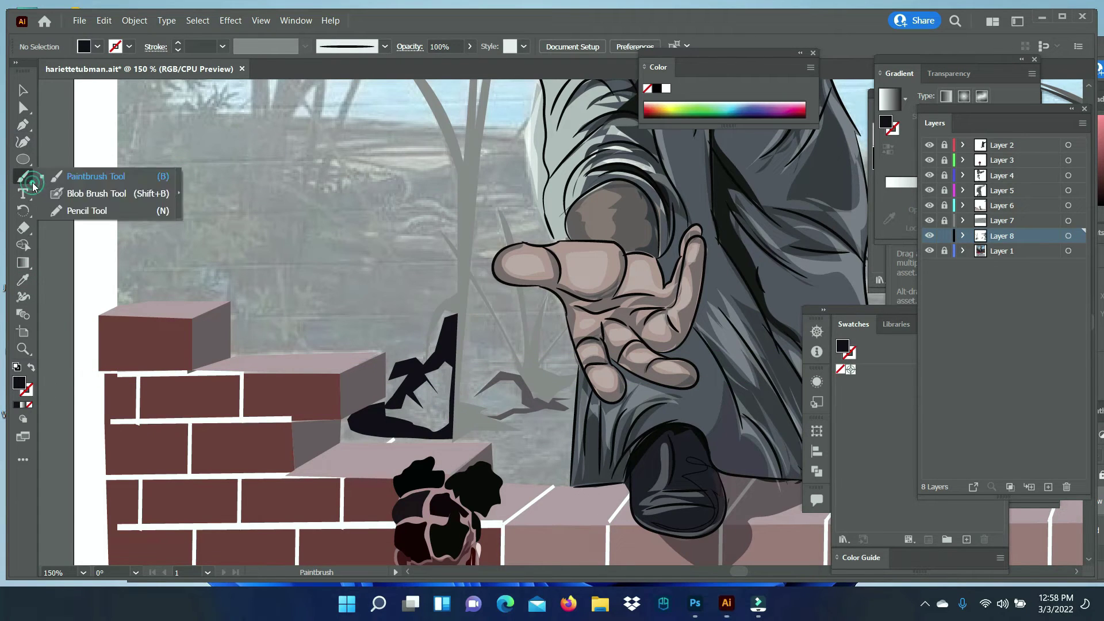
left_click(420, 380, "ctrl")
key("i")
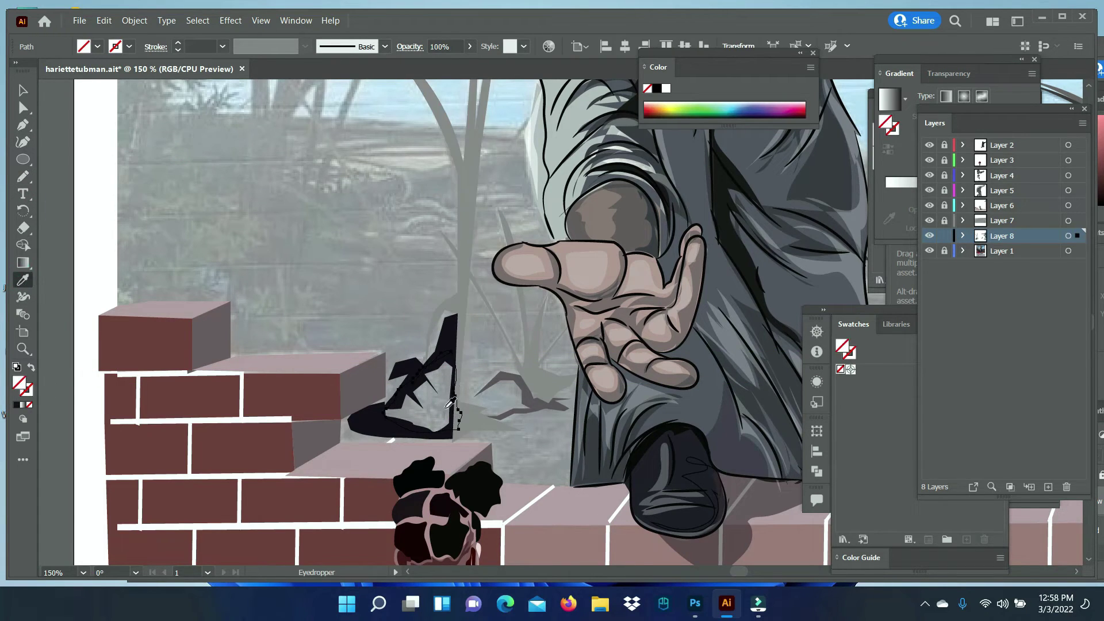
left_click(449, 489)
double_click(19, 382)
left_click(610, 290)
key("Return")
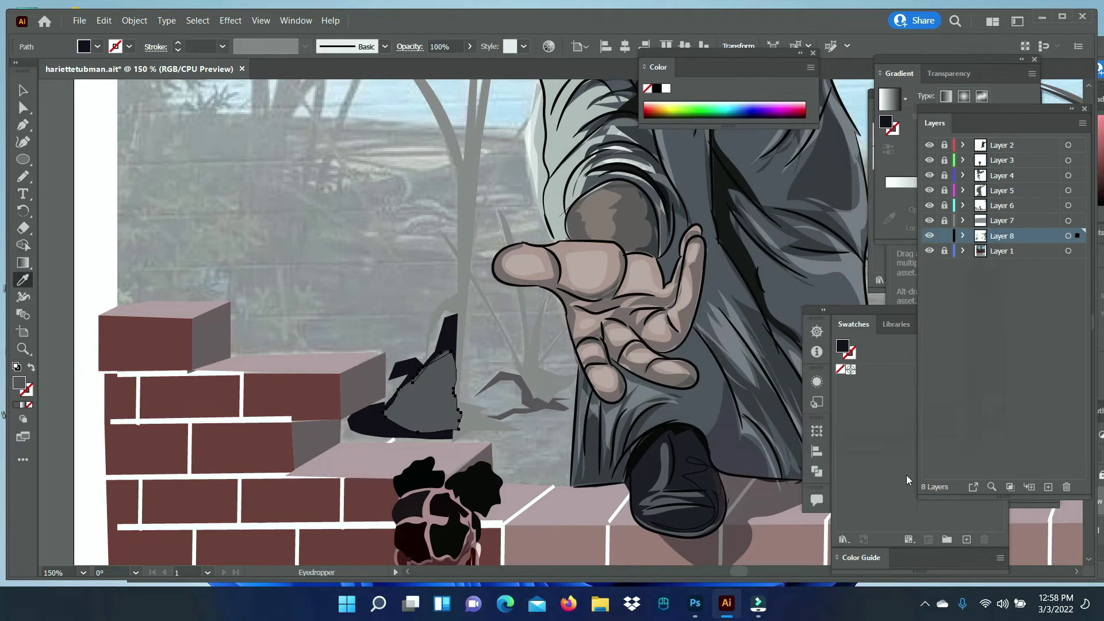
key("v")
right_click(423, 405)
key("Escape")
Pencil a shading shape inside the clump and fill it darker
left_click(516, 421)
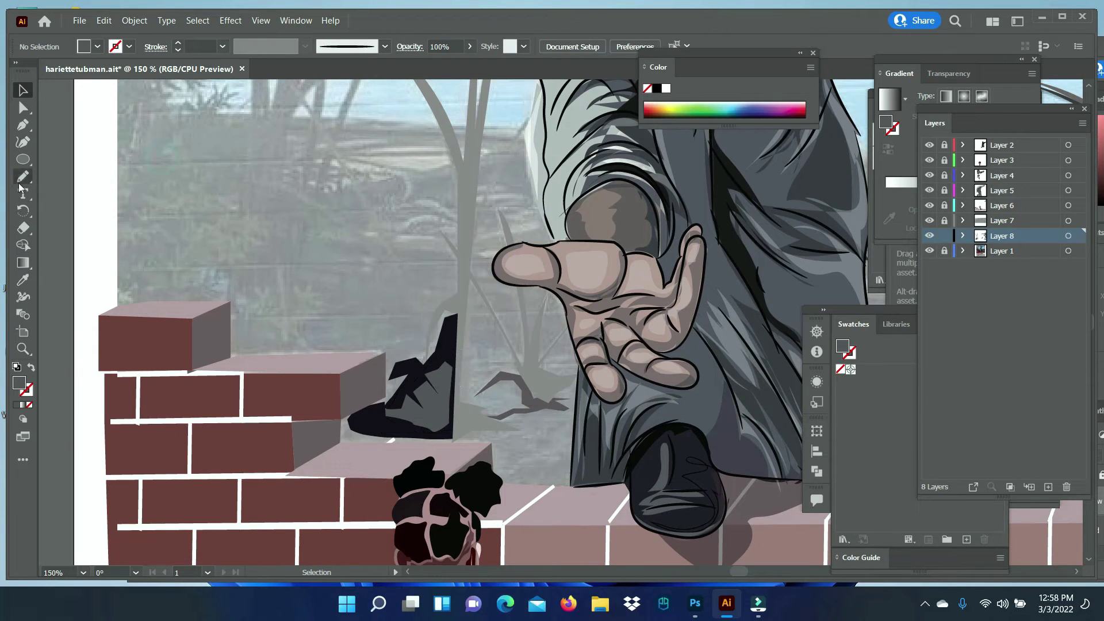
left_click_drag(457, 375, 450, 369)
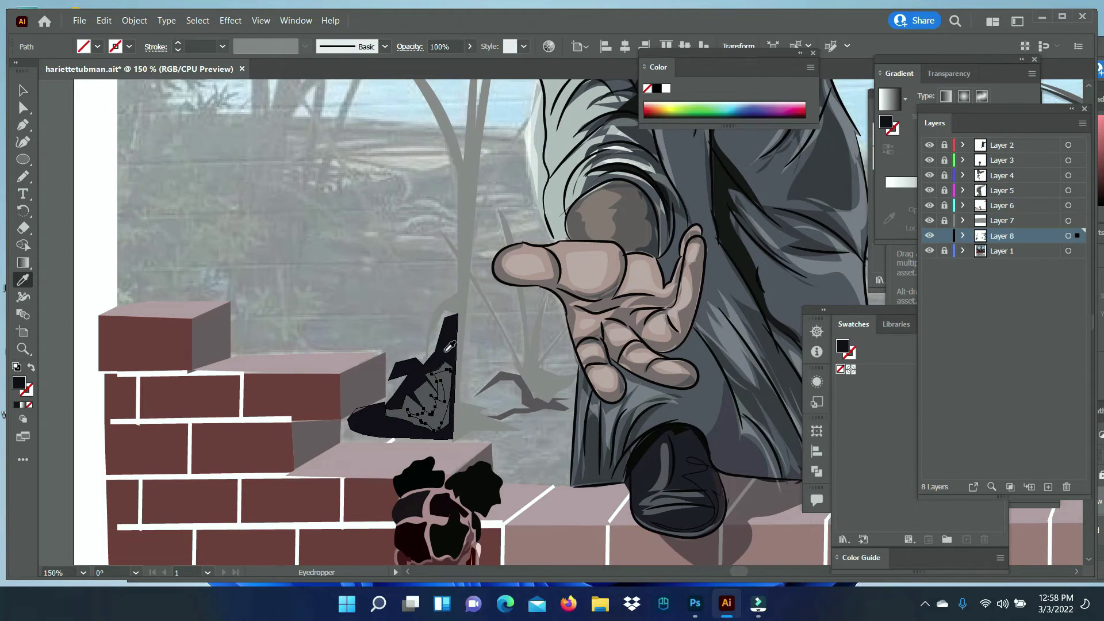
key("v")
left_click(239, 320)
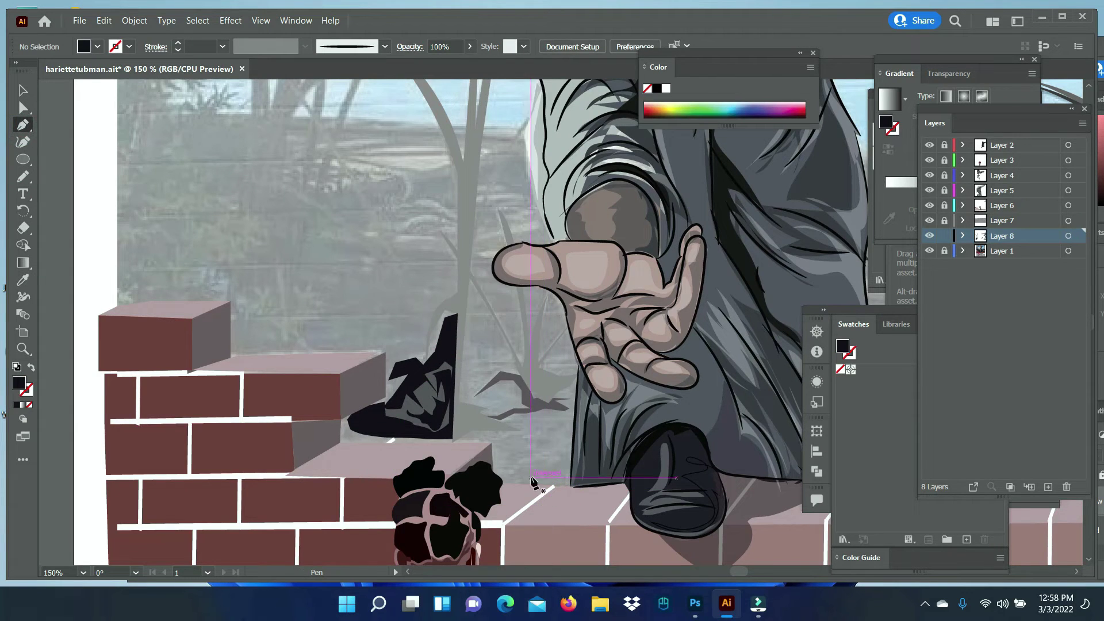
Start a new grass clump on the left edge and set its fill to grey
scroll(345, 345, "up", 5)
left_click(131, 463)
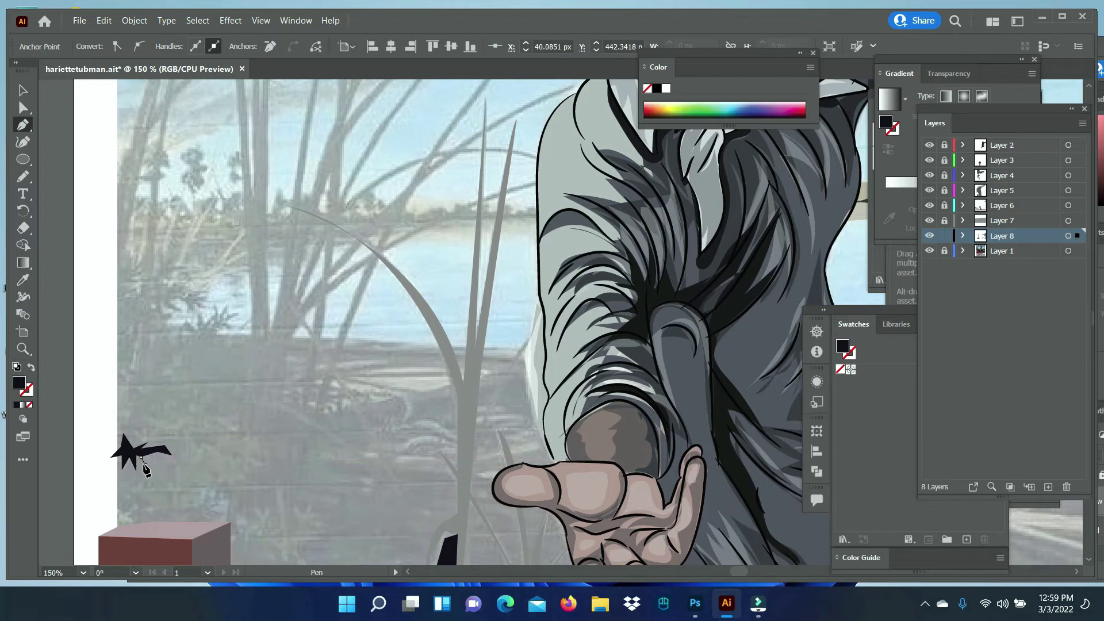
left_click(26, 284)
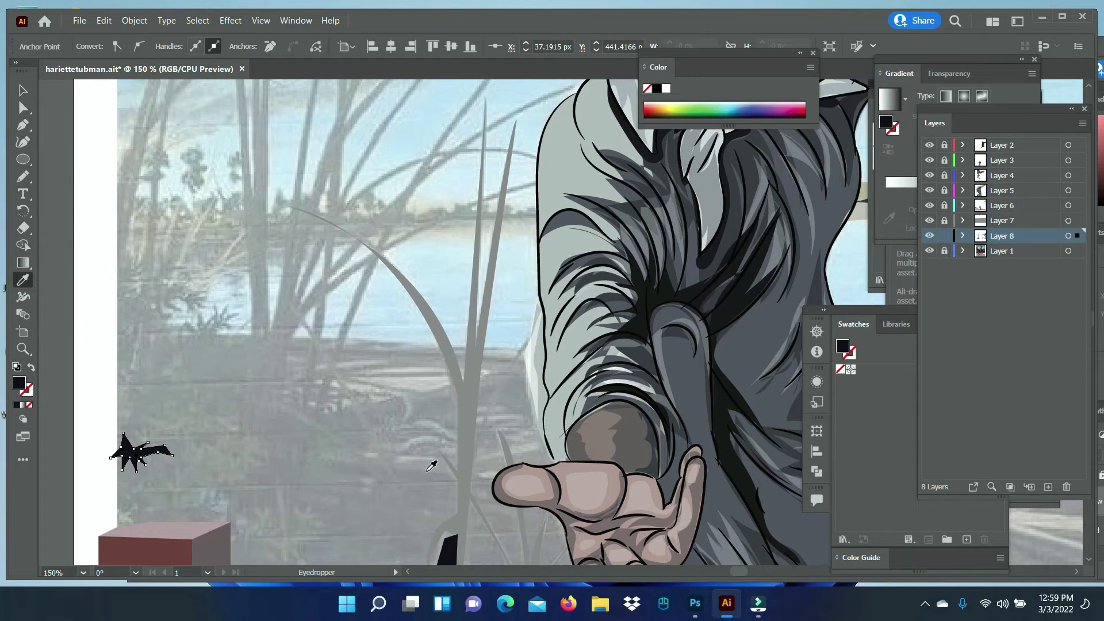
double_click(19, 383)
key("Return")
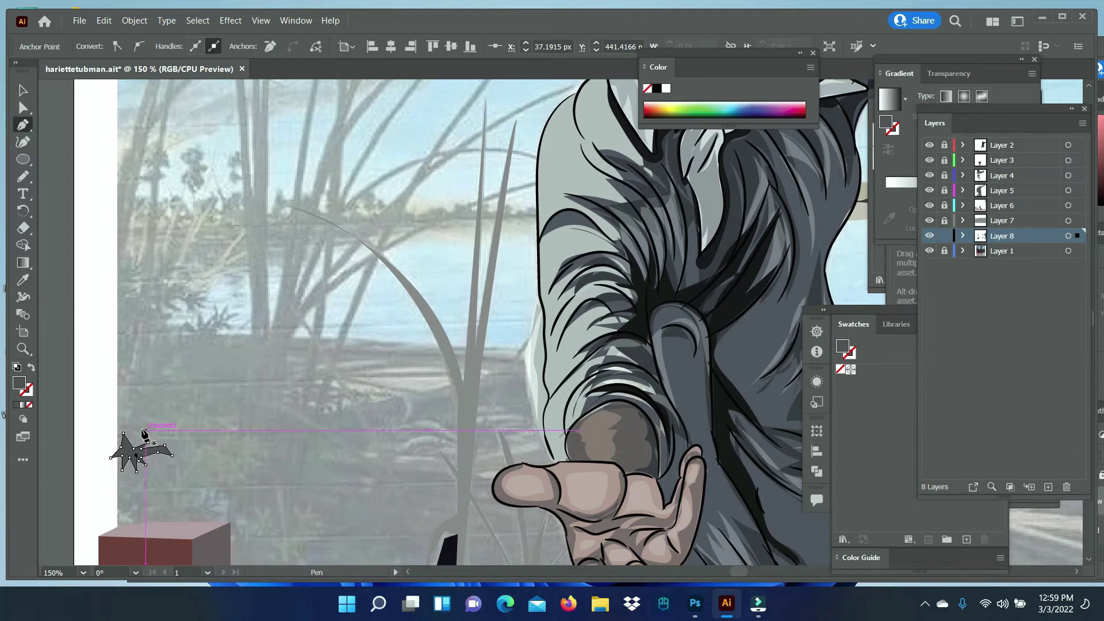
Outline a zigzag grass clump with spiky top points and fill it dark
left_click(216, 304)
left_click(243, 313)
left_click(231, 332)
left_click(218, 336)
left_click(29, 404)
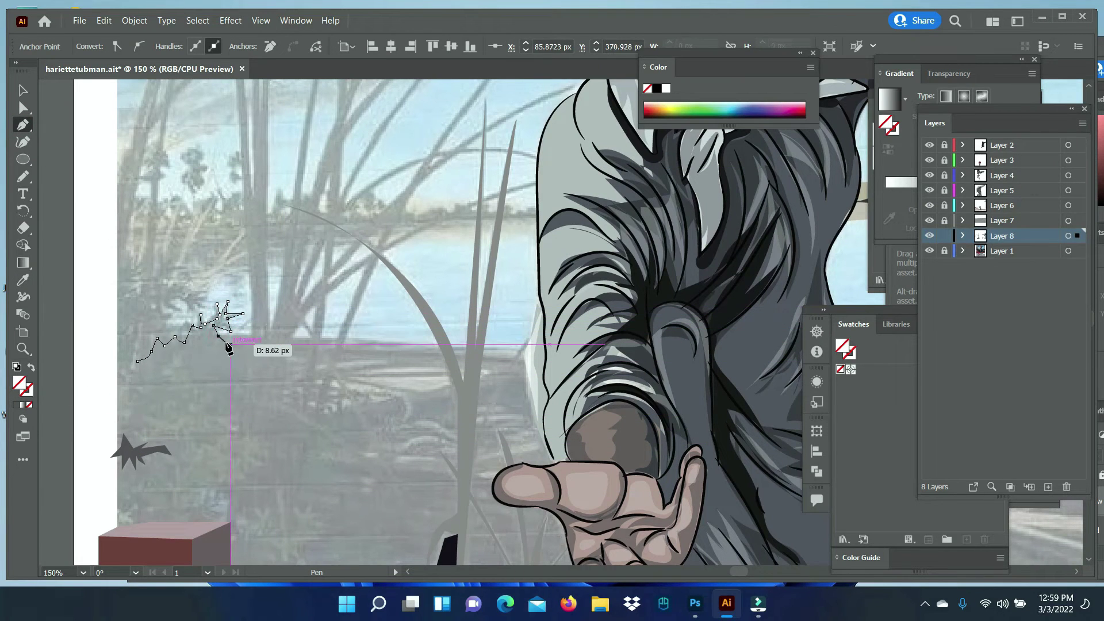
left_click(137, 377)
left_click(128, 391)
left_click(124, 424)
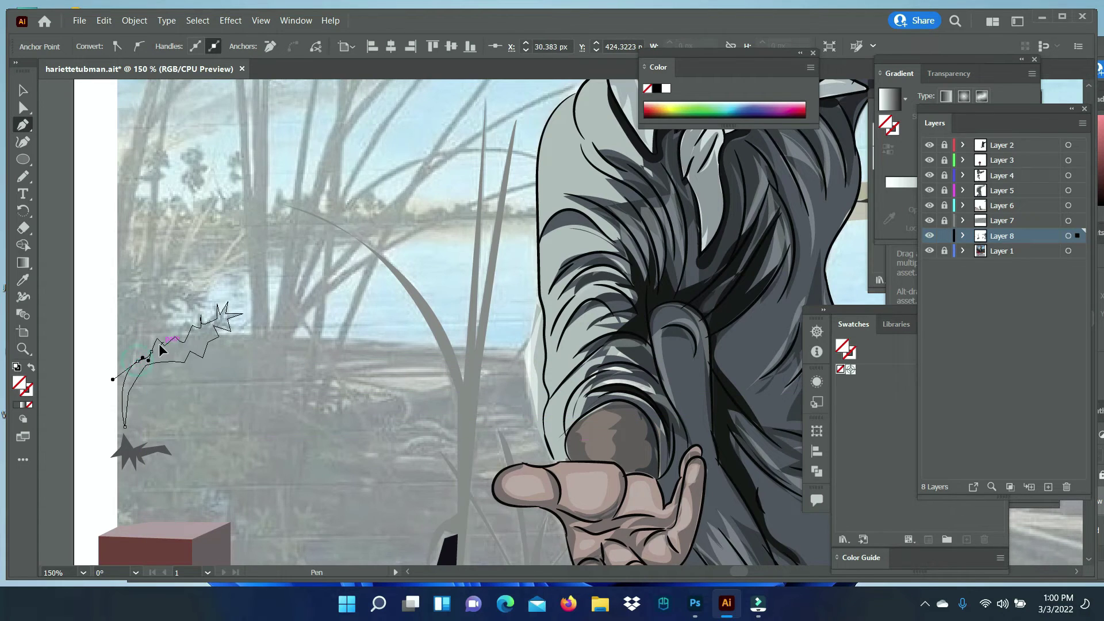
left_click(192, 338)
key("v")
key("ctrl+shift+a")
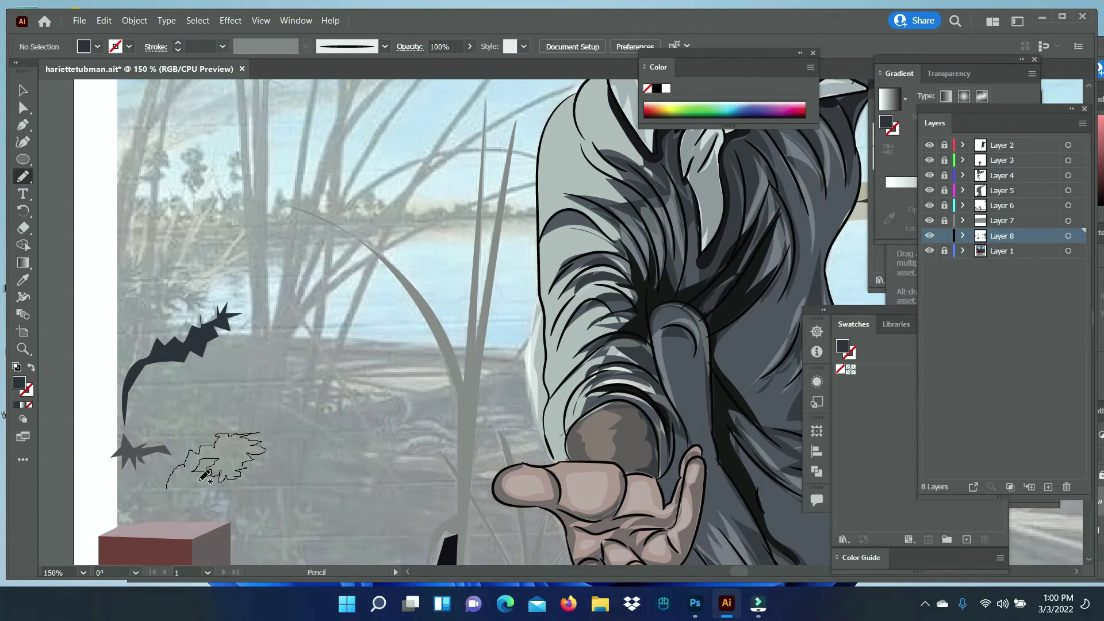
Sketch a leafy grass clump outline and give it a grey fill
left_click_drag(191, 457, 194, 462)
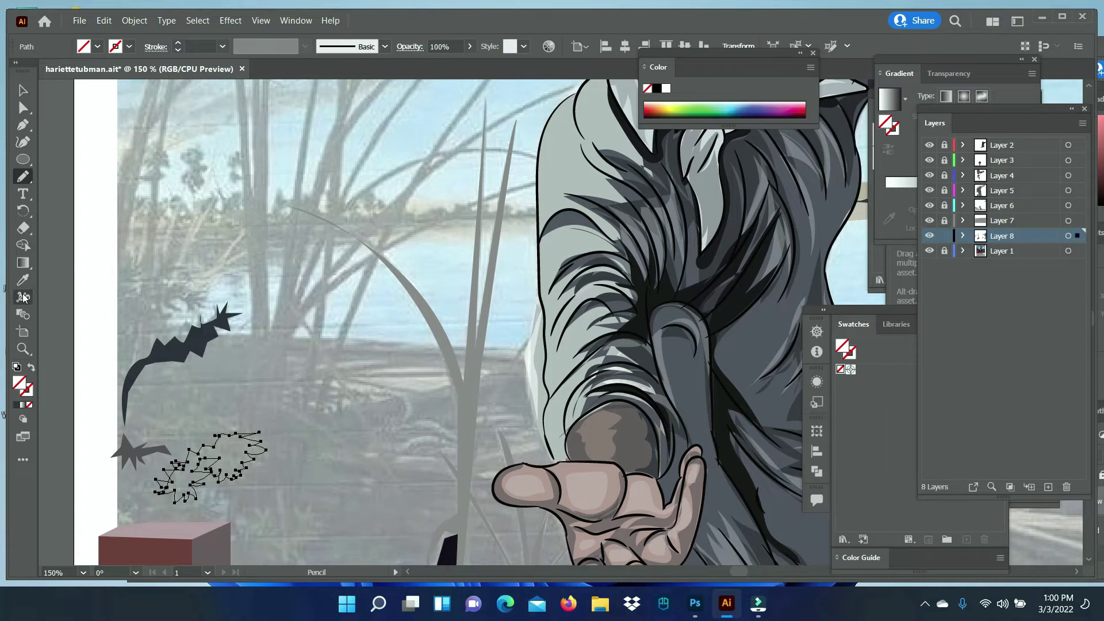
left_click(138, 451)
double_click(19, 382)
left_click(926, 180)
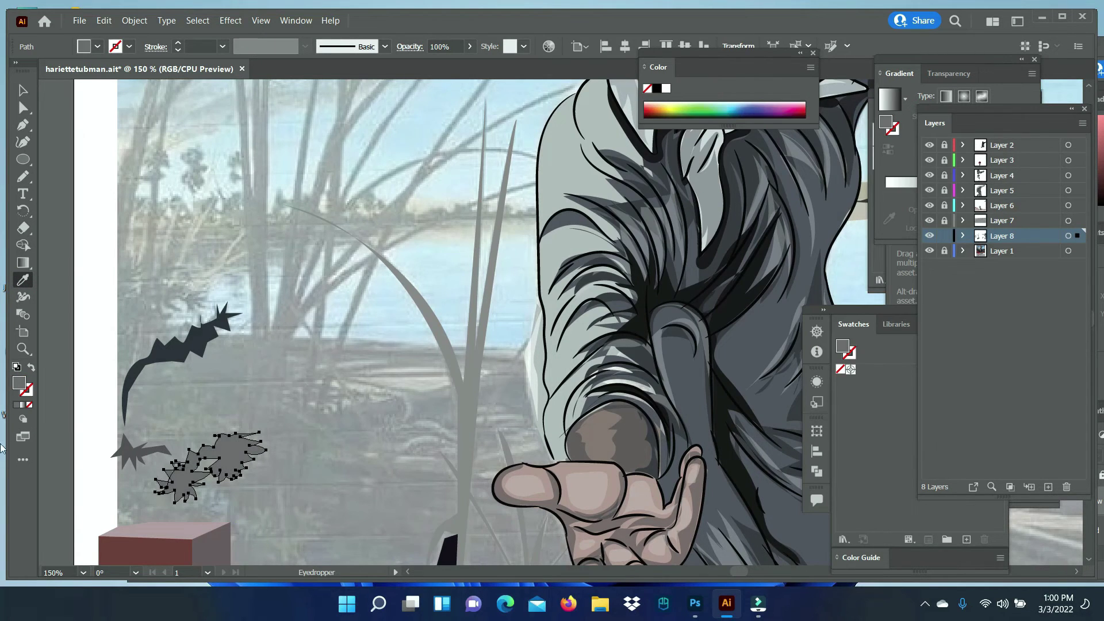
key("v")
key("ctrl+shift+a")
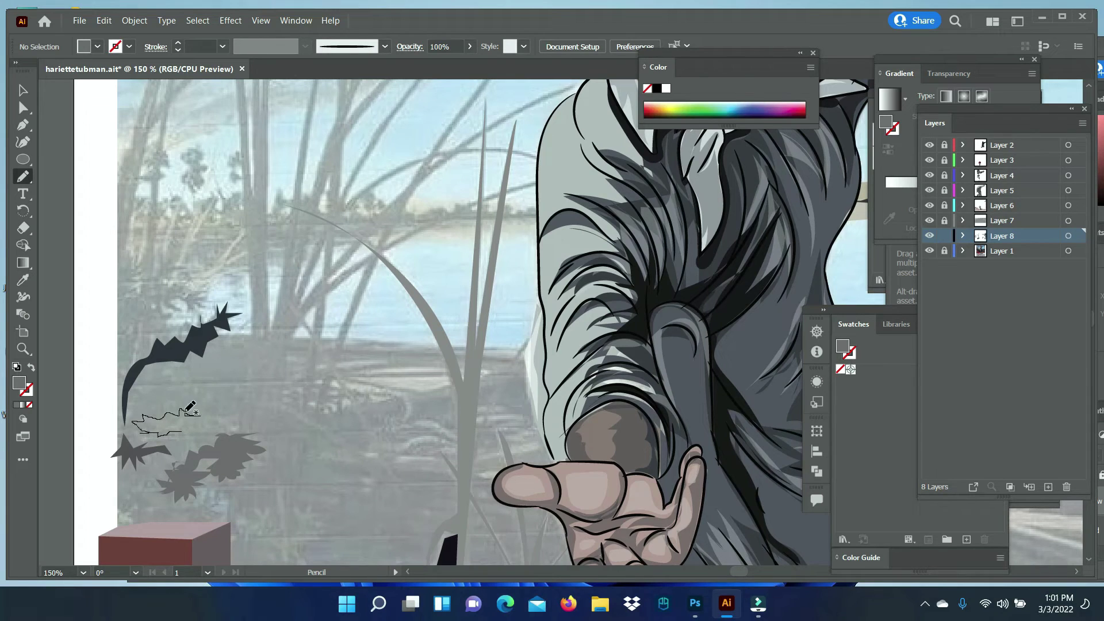
Fill the new leafy outline grey with the Eyedropper
key("i")
left_click(230, 454)
key("v")
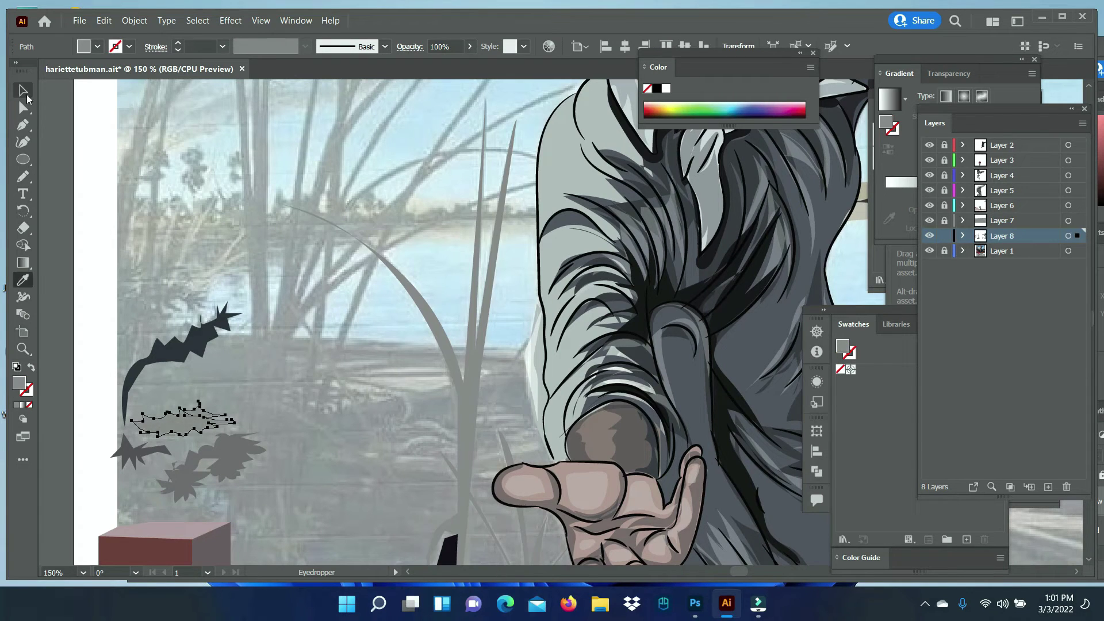
key("ctrl+shift+a")
key("n")
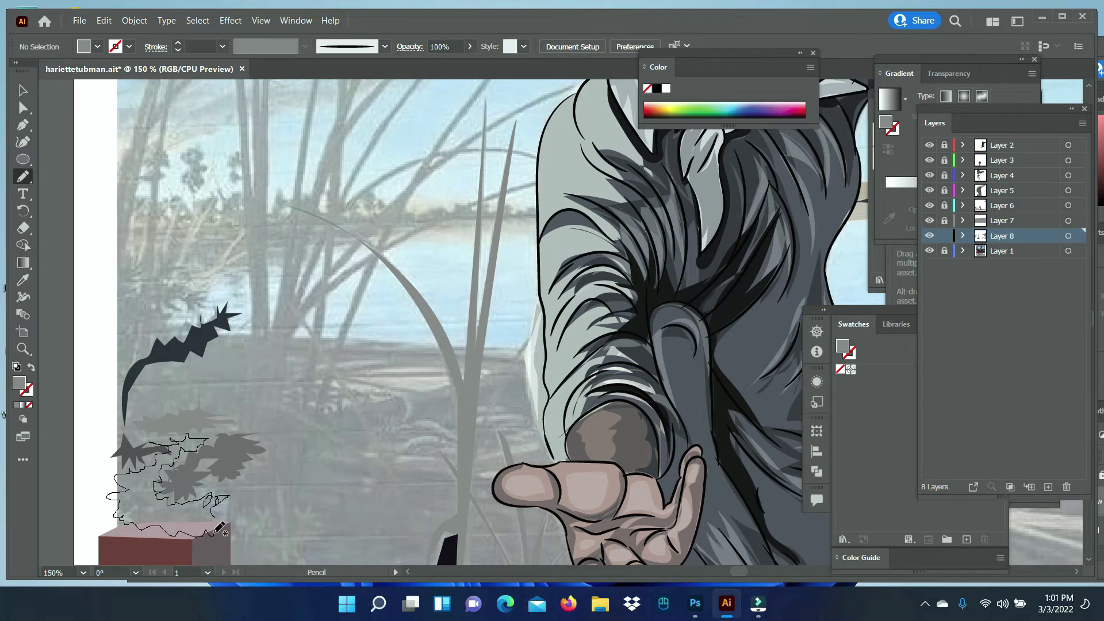
Fill the large bushy clump with the near-black dark colour
key("i")
left_click(172, 348)
key("v")
key("ctrl+shift+a")
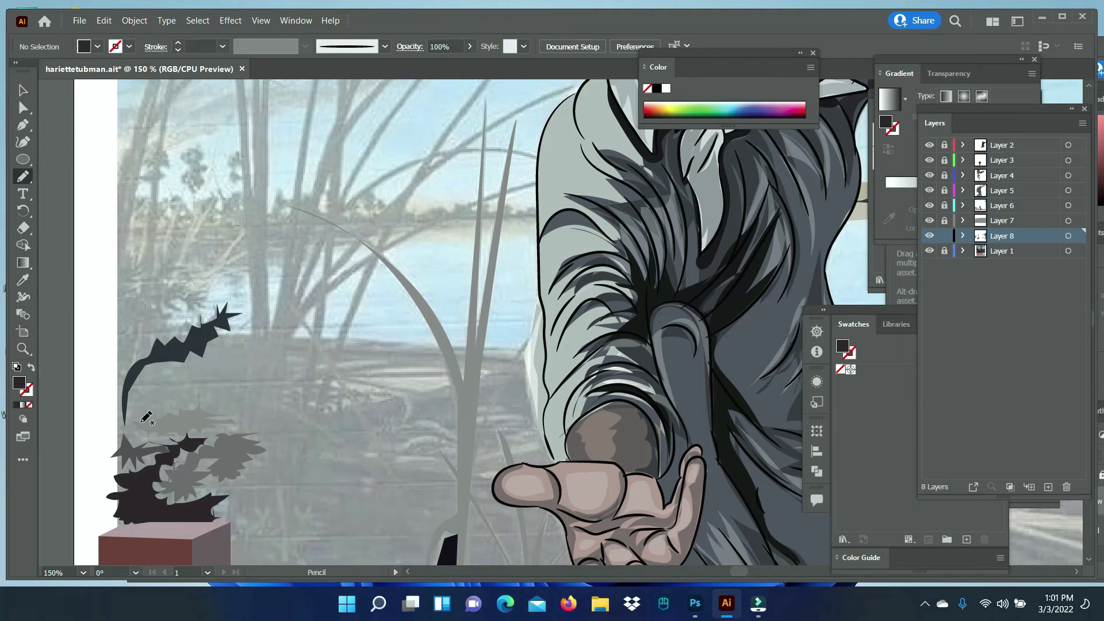
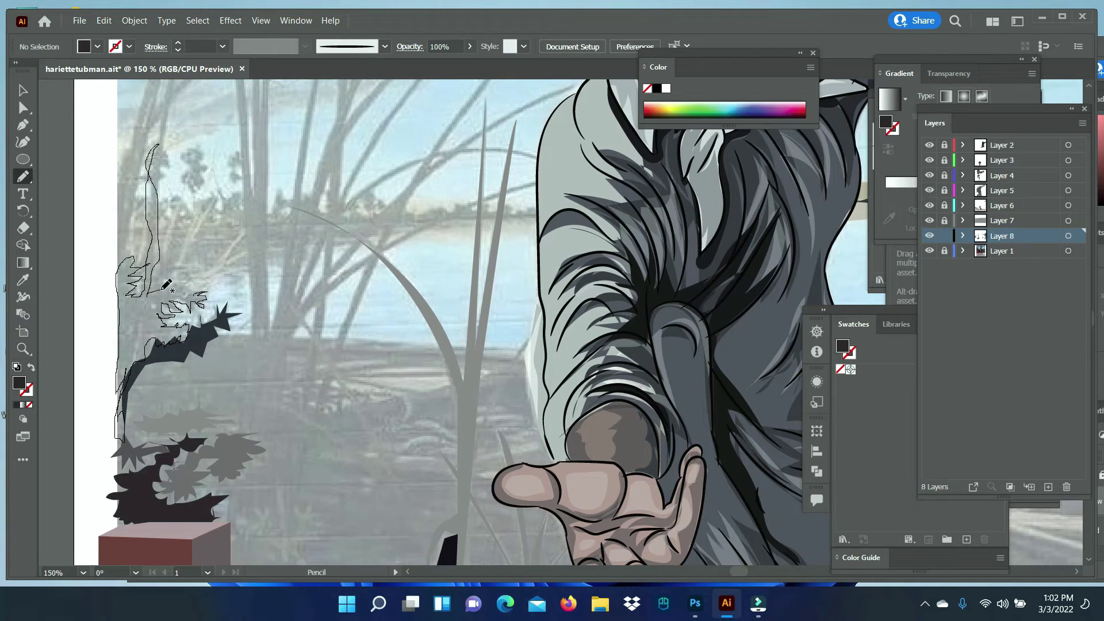
Fill the pencil outline with a dark colour sampled by the Eyedropper
key("i")
left_click(189, 339)
key("v")
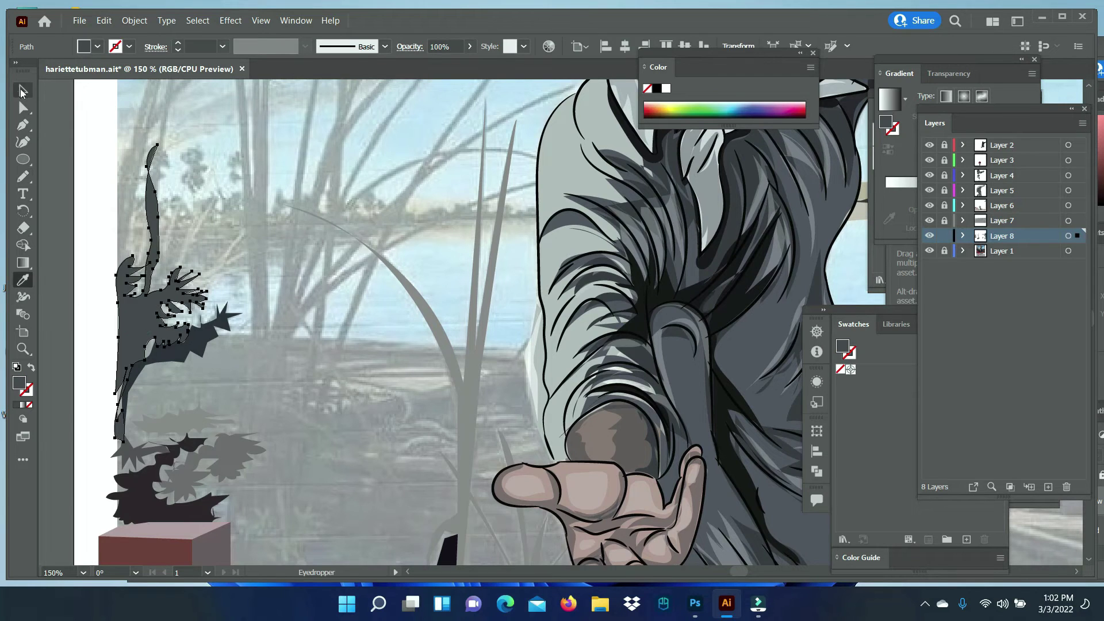
key("ctrl+shift+a")
key("n")
Sketch a small shape at the bush's left edge and a large dark-filled bush outline
left_click_drag(113, 386, 110, 382)
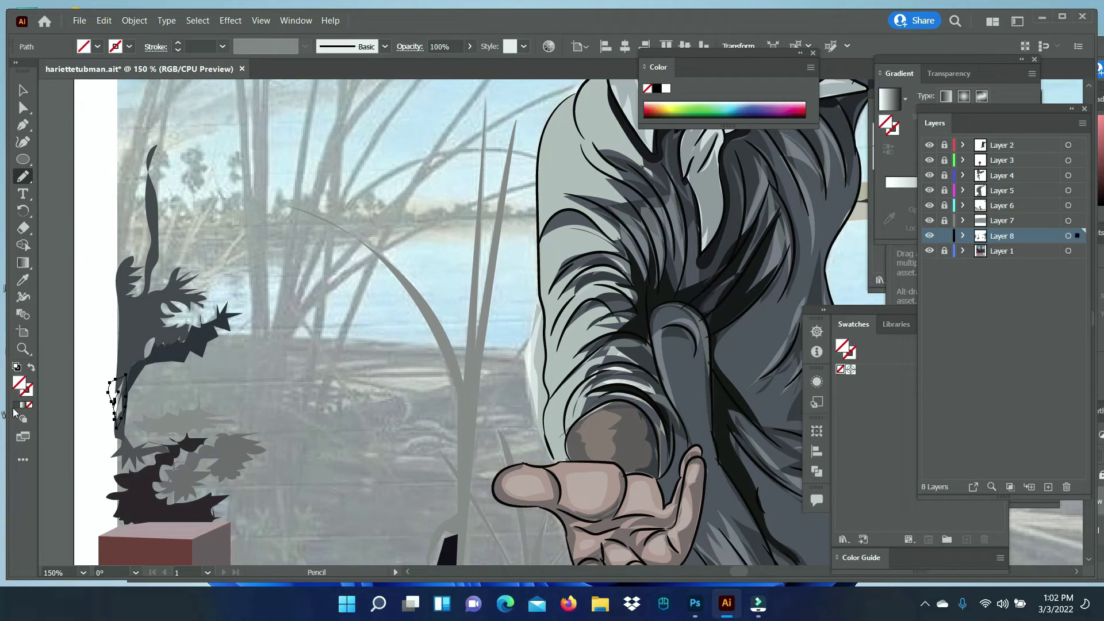
key("ctrl+shift+a")
key("n")
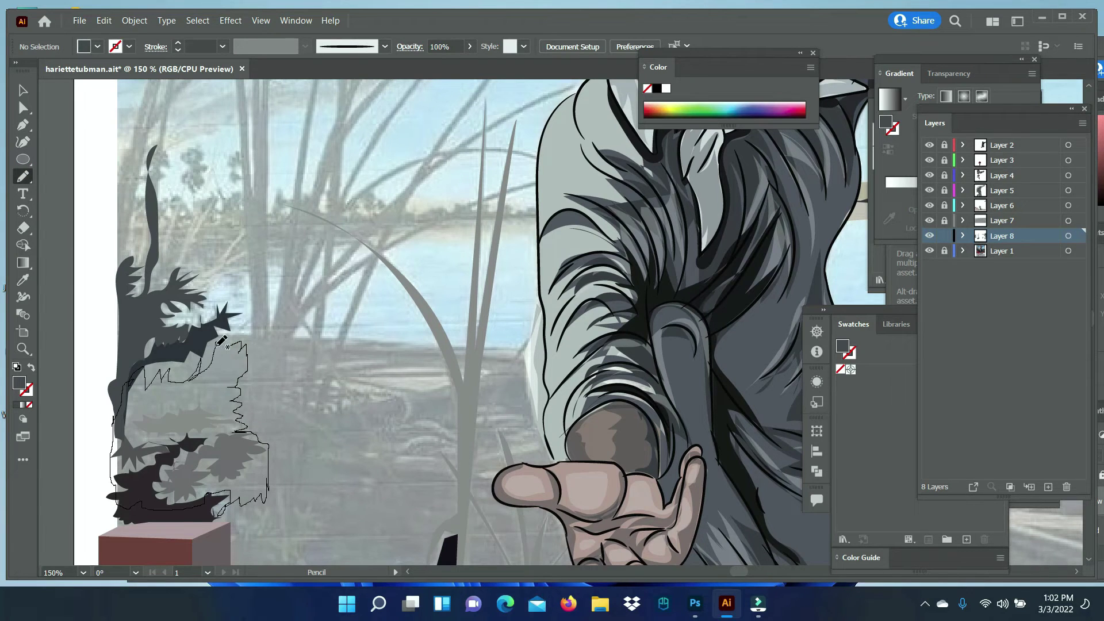
left_click_drag(236, 343, 232, 333)
key("i")
left_click(184, 334)
key("v")
Make the bush grey and send it backward behind the darker foliage
double_click(19, 383)
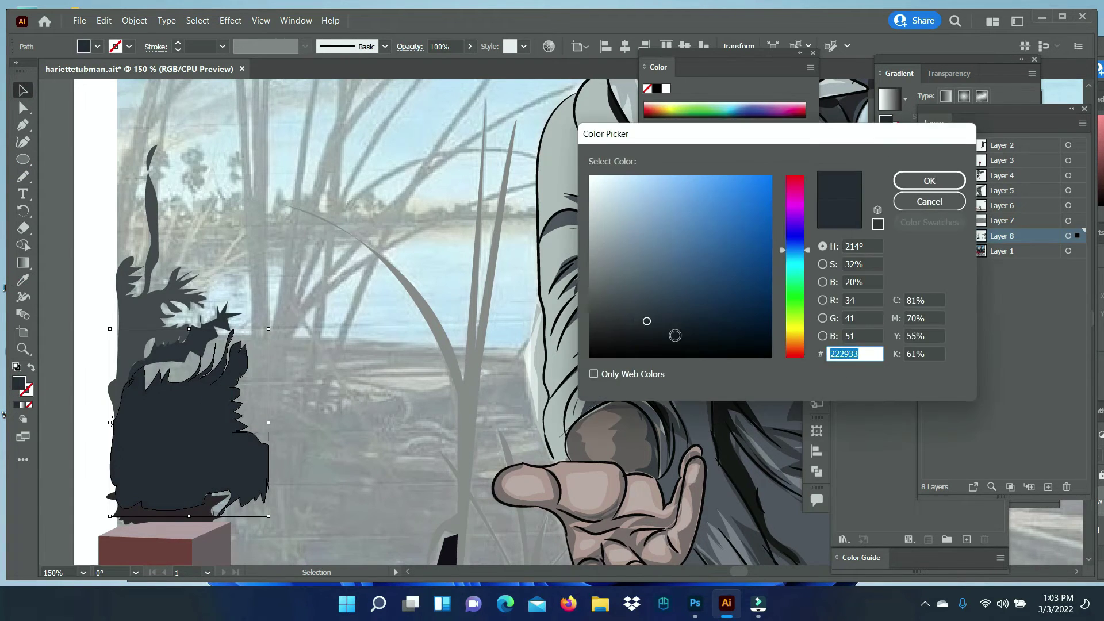
left_click(929, 180)
right_click(195, 406)
left_click(402, 374)
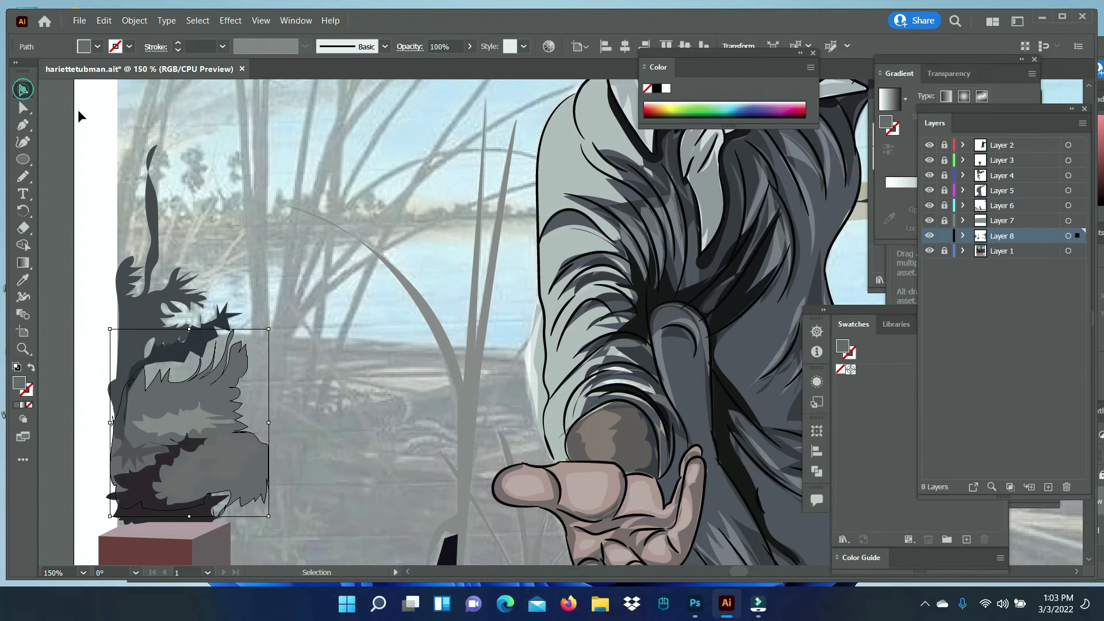
key("ctrl+shift+a")
scroll(552, 397, "down", 3)
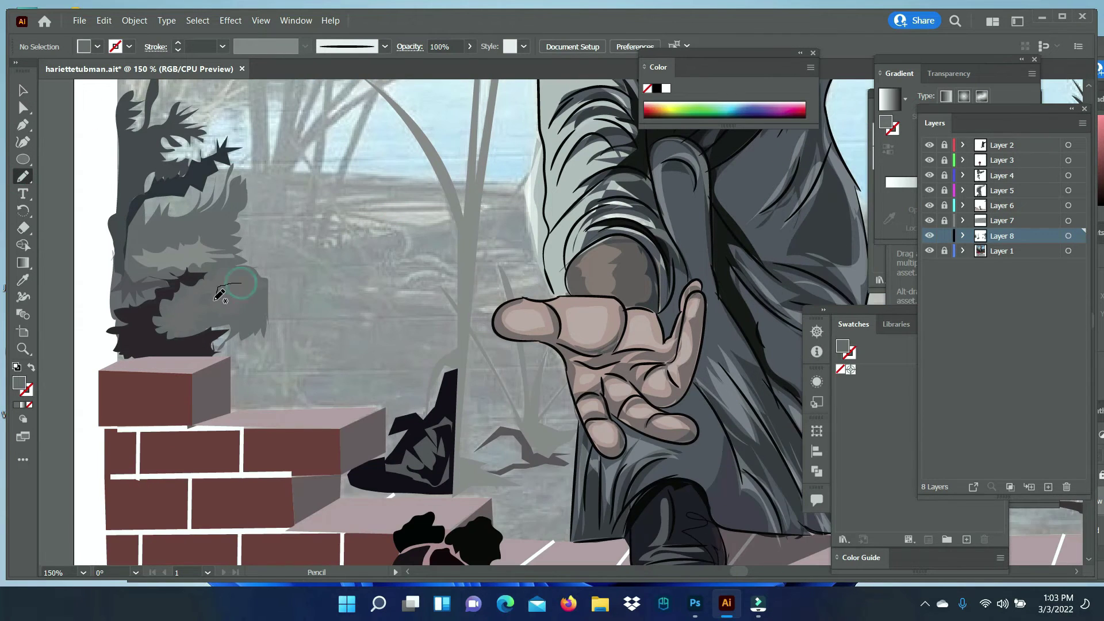
Change the bush above the brick wall to a lighter grey fill
left_click(23, 90)
left_click(210, 302)
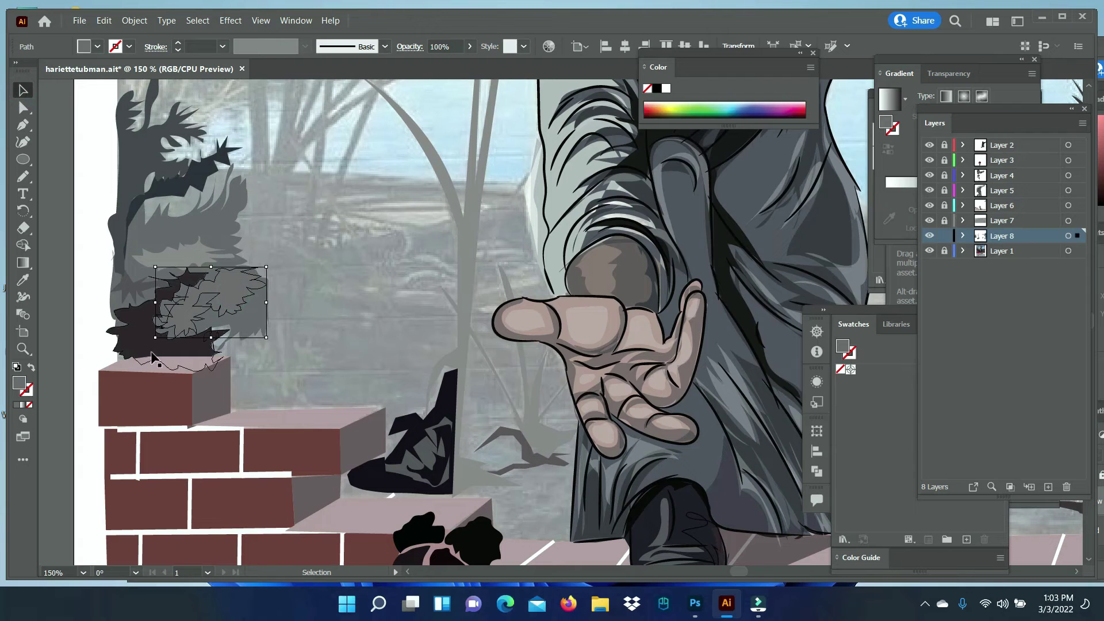
double_click(19, 383)
key("Return")
left_click(39, 138)
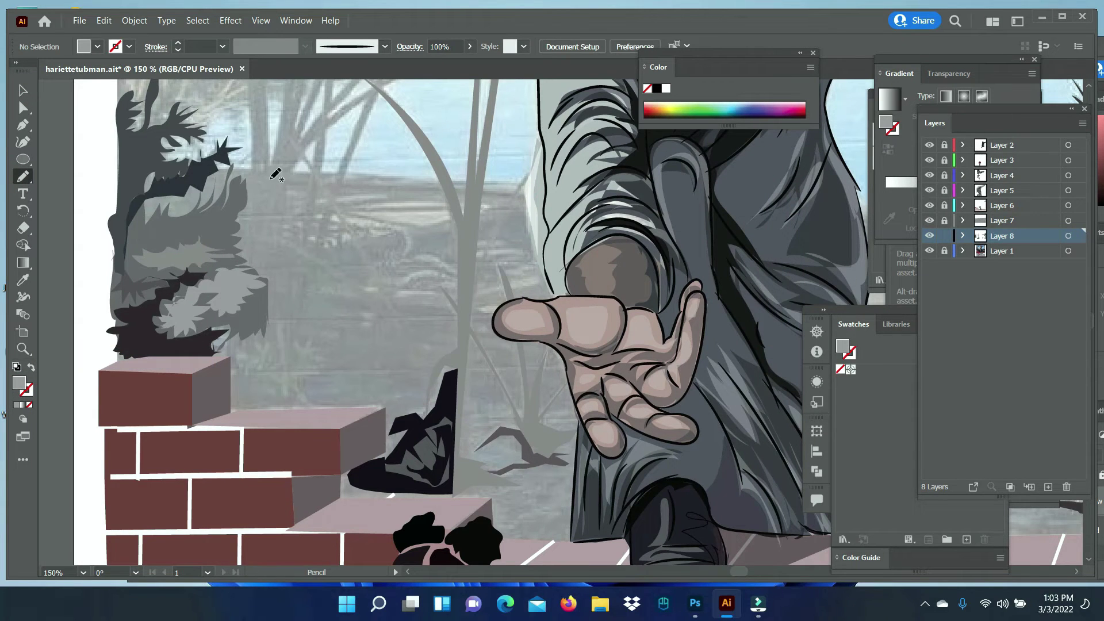
Draw two small shapes in the sky at left, filling one dark and one teal
scroll(276, 174, "up", 3)
scroll(241, 189, "up", 1)
scroll(197, 206, "up", 2)
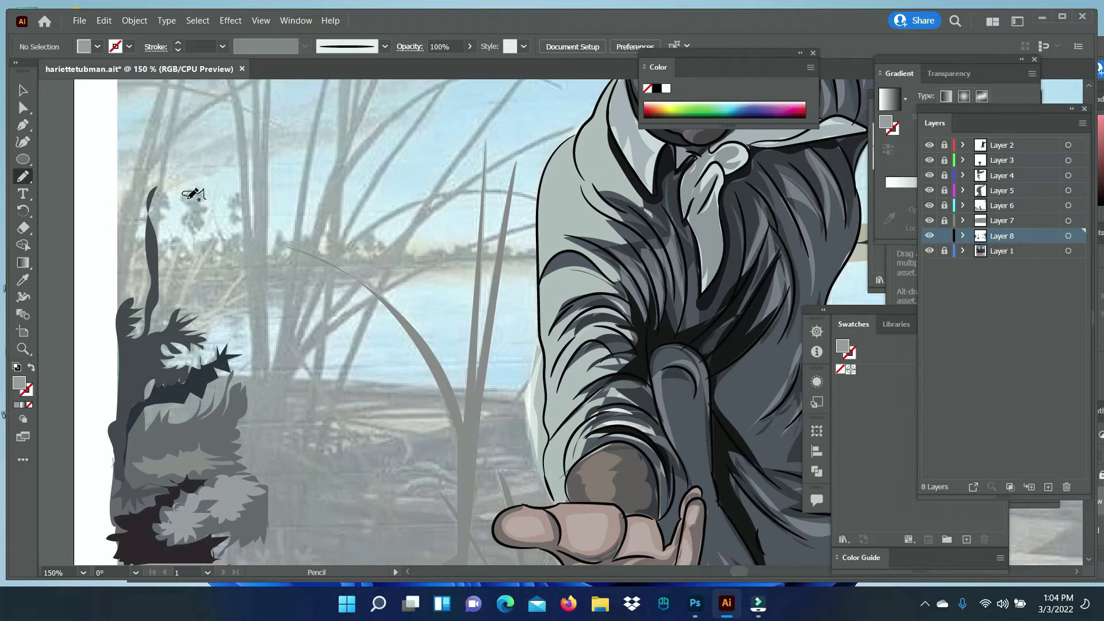
key("i")
left_click_drag(206, 198, 237, 224)
left_click(262, 303, "ctrl")
key("n")
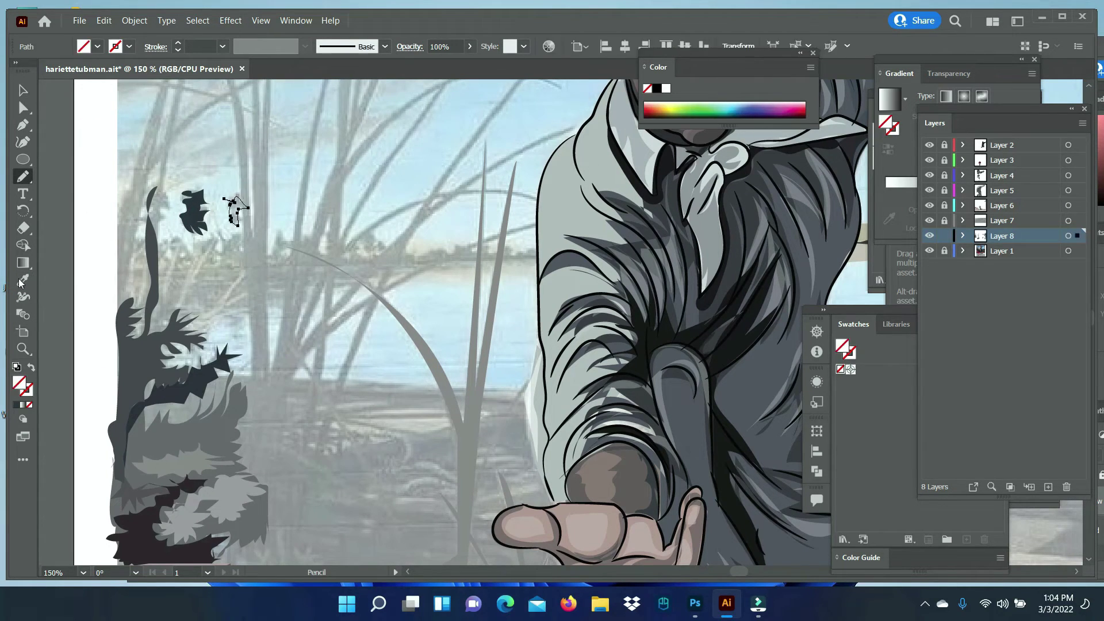
left_click(179, 294)
key("n")
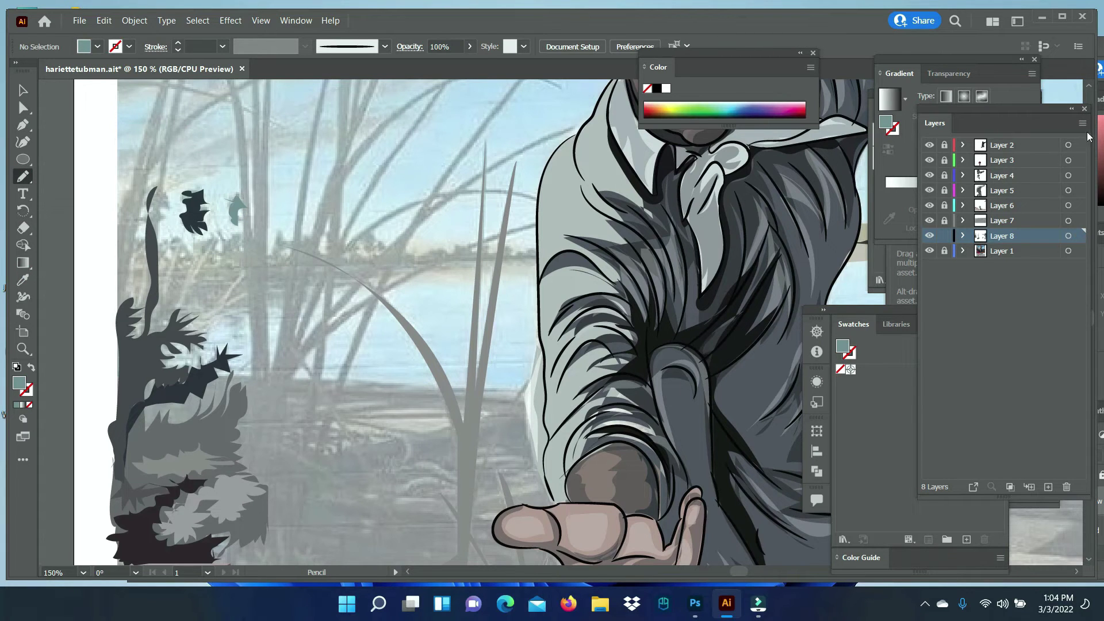
scroll(460, 322, "up", 5)
Pen-draw a reed path from the bush's left edge curving up into the sky
left_click(23, 124)
left_click(123, 440)
left_click_drag(172, 184, 194, 174)
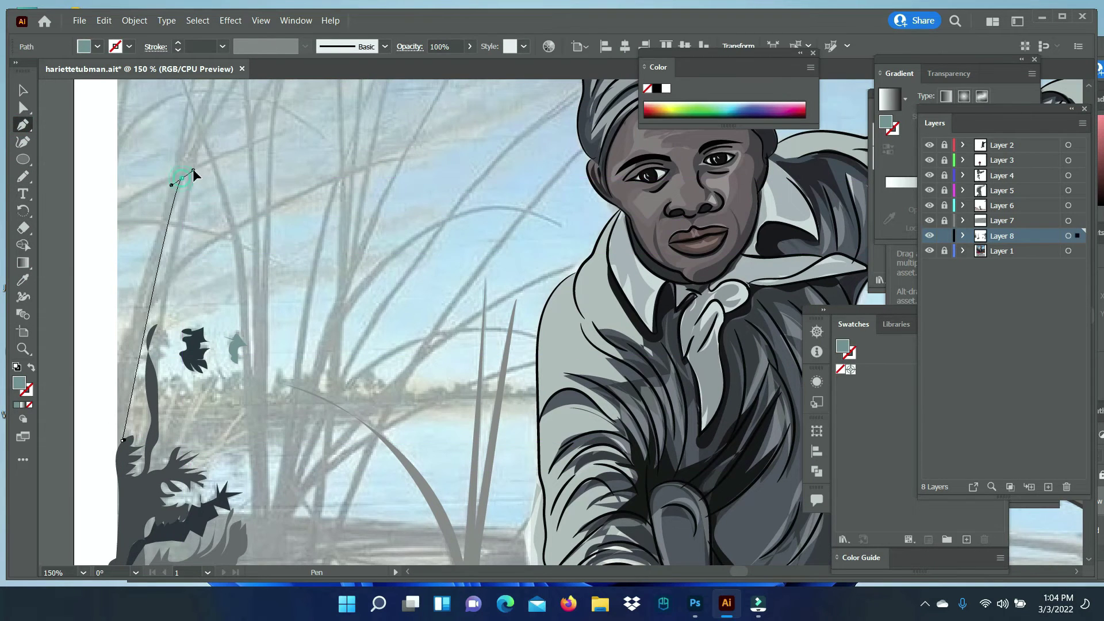
scroll(190, 173, "up", 5)
left_click_drag(220, 257, 248, 210)
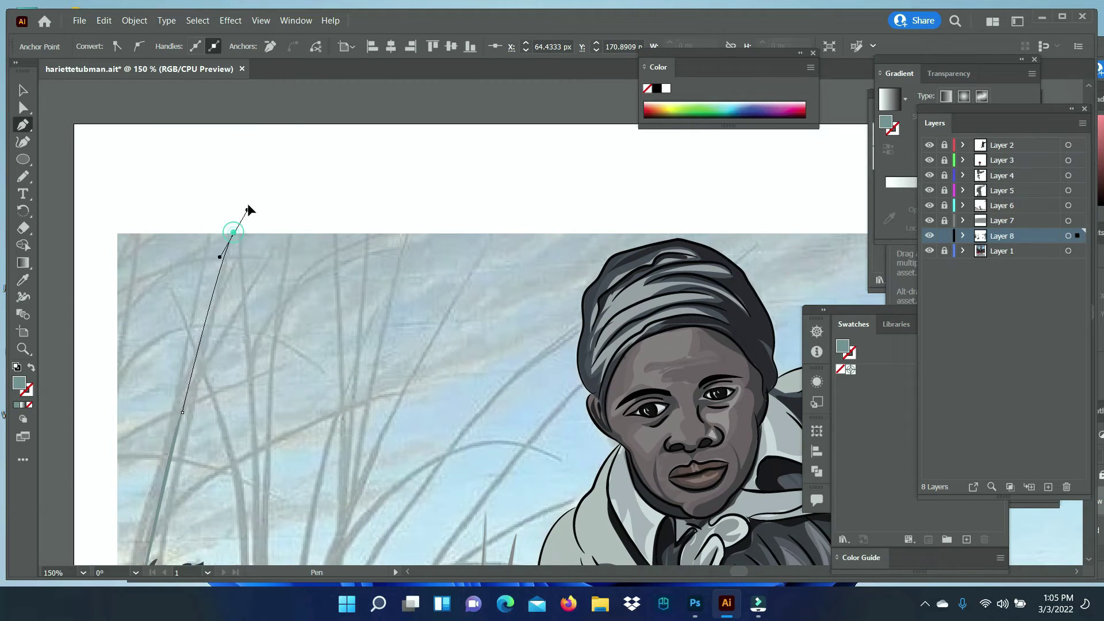
scroll(403, 460, "down", 5)
scroll(403, 460, "right", 3)
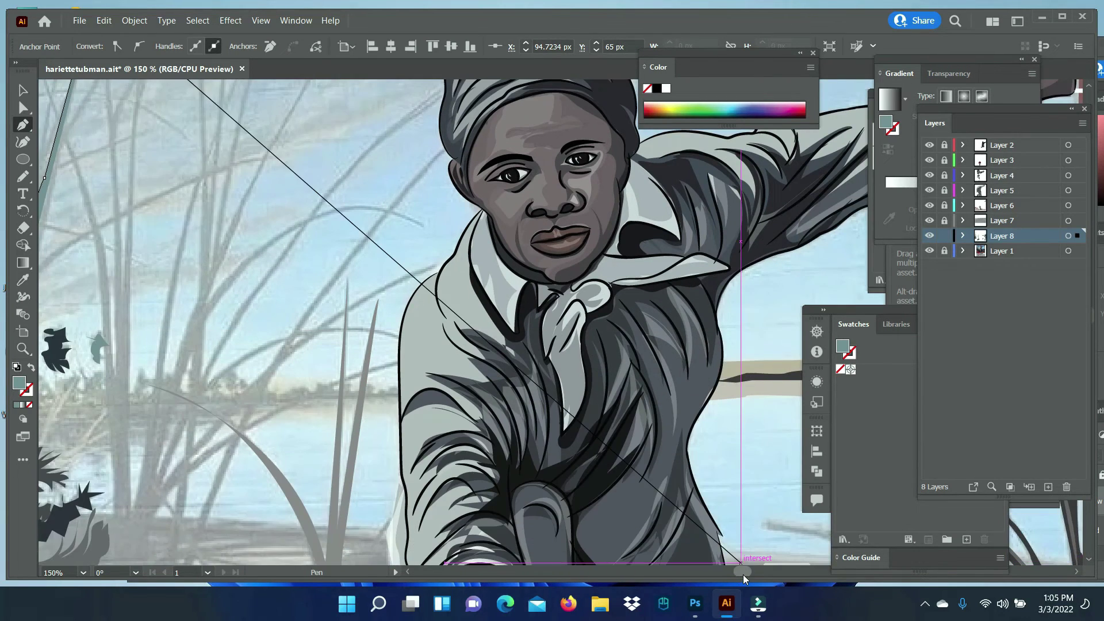
scroll(744, 578, "left", 5)
left_click(457, 440)
Give the reed a darker grey-teal fill and view the artwork at 100%
left_click(26, 286)
left_click(507, 259)
left_click(450, 458)
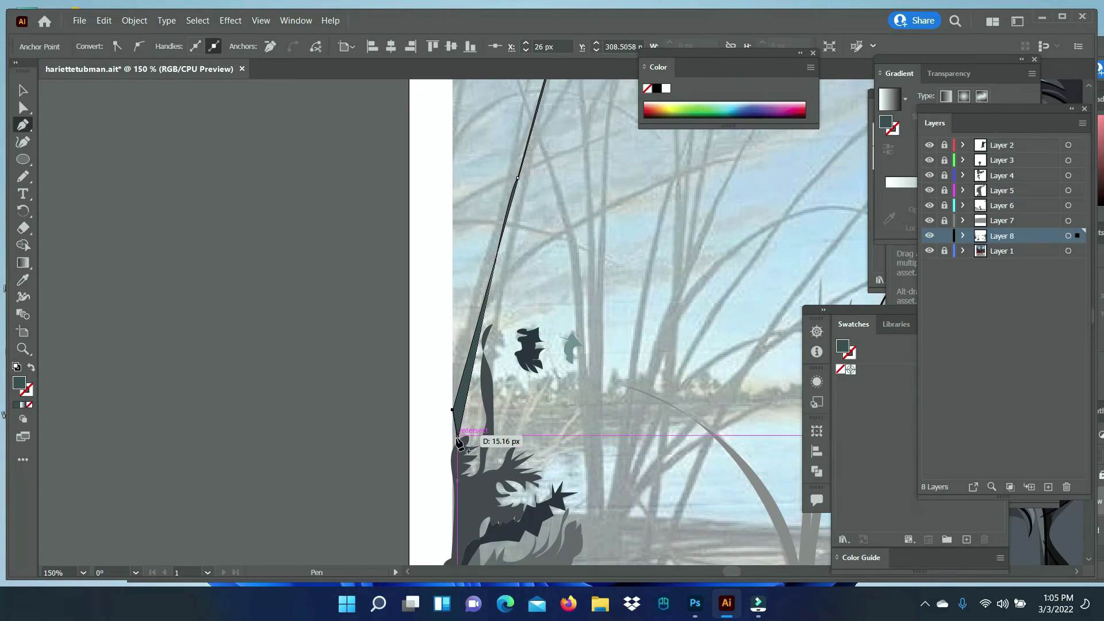
double_click(23, 349)
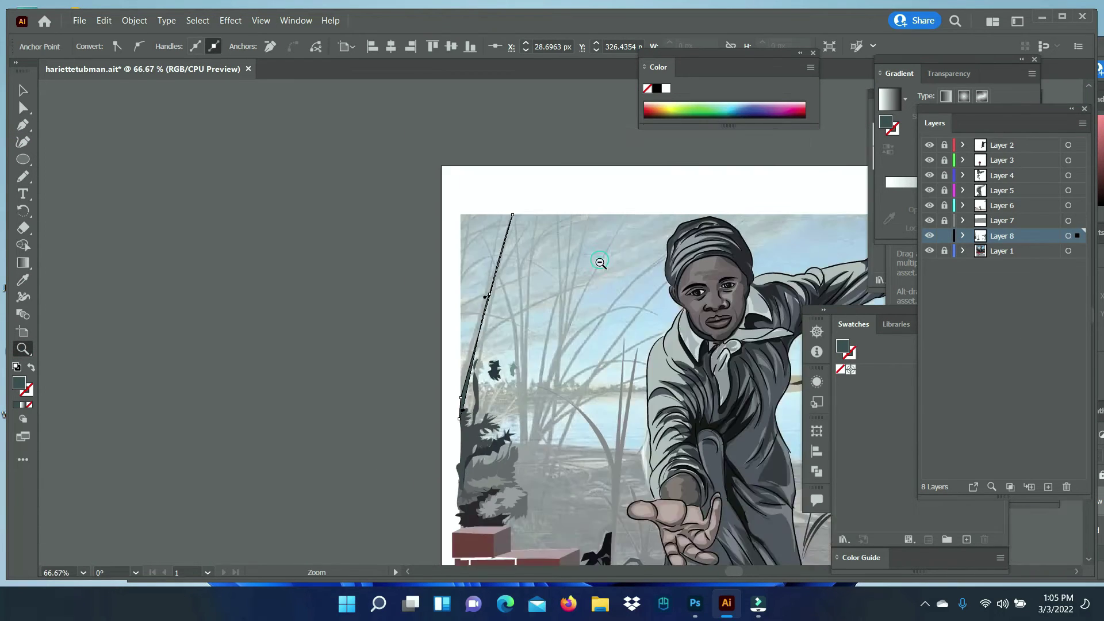
key("v")
Redraw the tall reed blade with its tip at the top, closed at the base
left_click(23, 124)
left_click(299, 434)
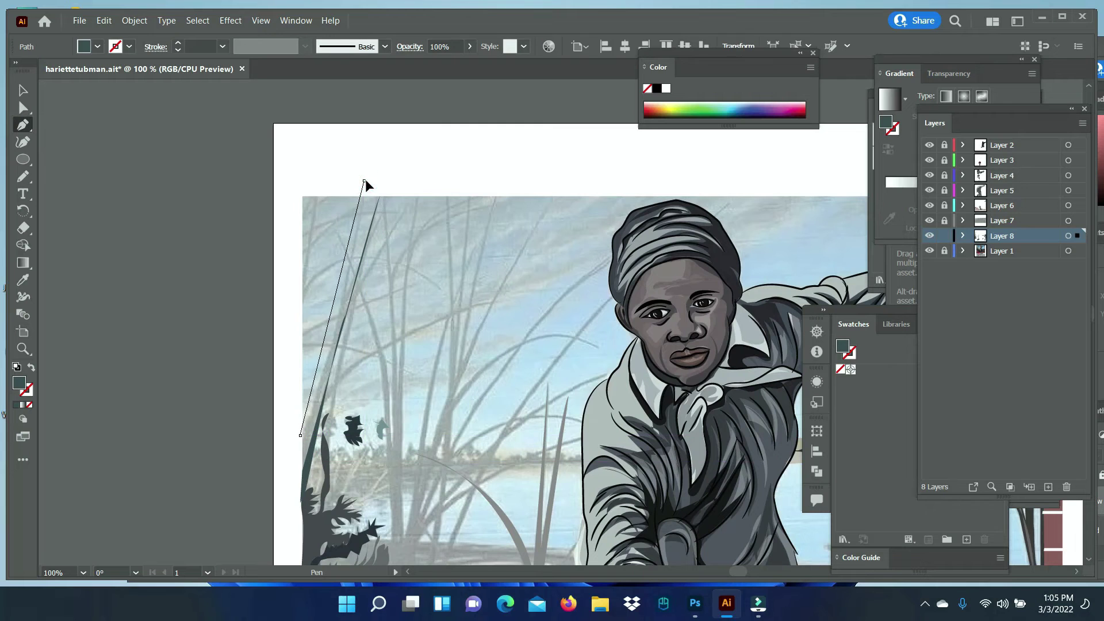
left_click(363, 196)
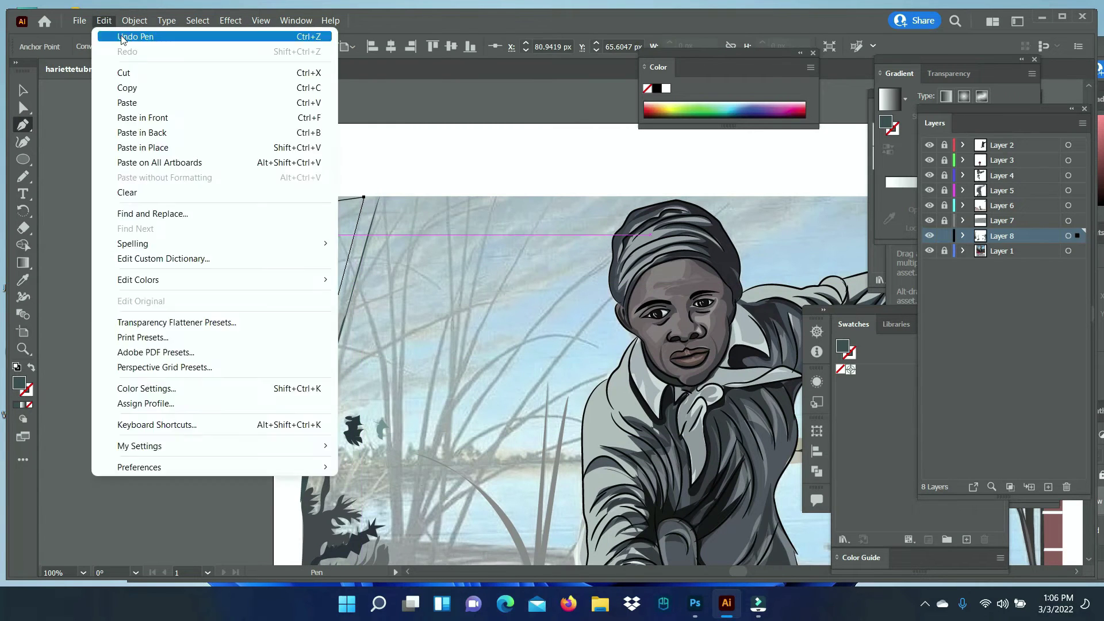
left_click(332, 345)
left_click(396, 196)
left_click(346, 289)
left_click(303, 470)
Try a lighter fill on the reed, then undo it to keep the reed dark
right_click(363, 428)
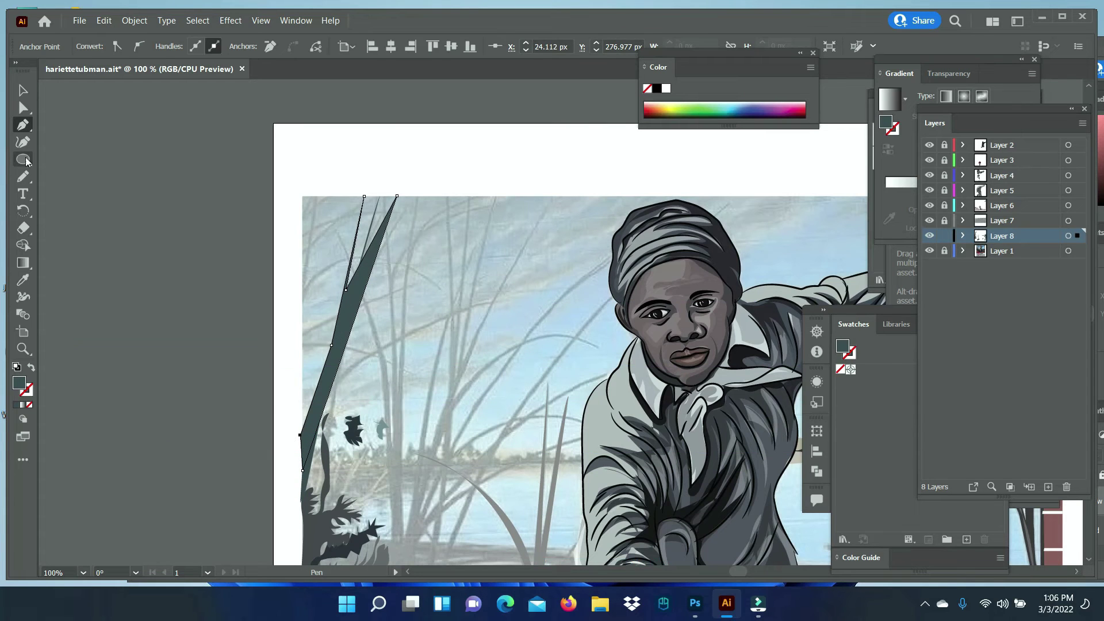
left_click(23, 90)
double_click(19, 383)
left_click(653, 299)
key("Return")
key("ctrl+z")
key("ctrl+z")
key("ctrl+shift+a")
left_click(23, 122)
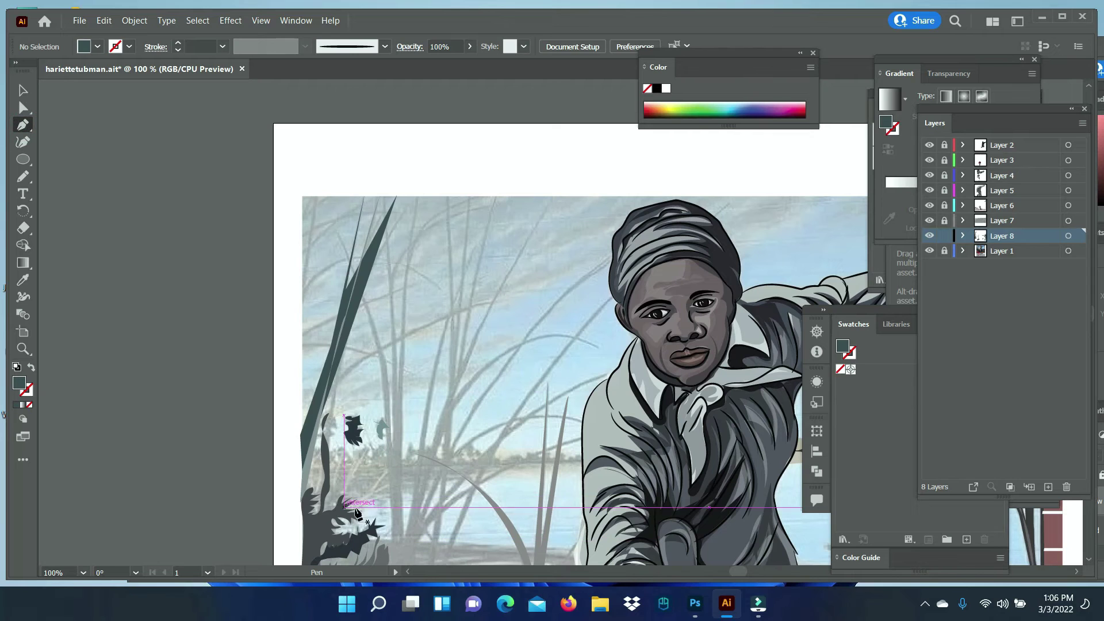
Draw a closed cluster of thin reed spikes rising above the bush
left_click(340, 374)
left_click(303, 495)
left_click(313, 506)
left_click(331, 448)
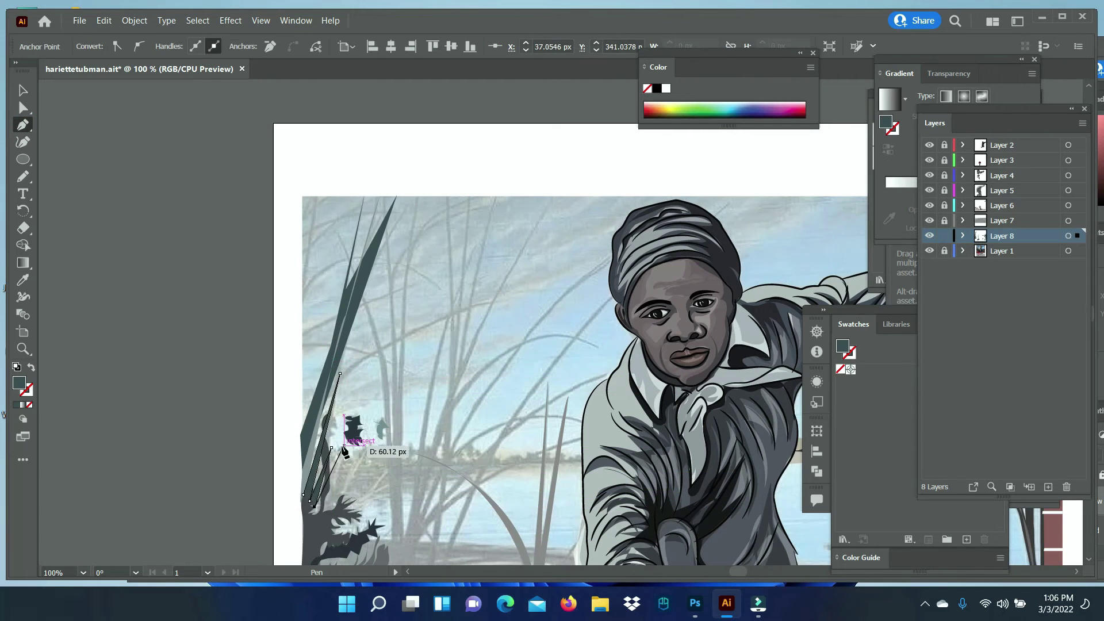
left_click(320, 501)
left_click(362, 455)
left_click(321, 517)
left_click(351, 507)
left_click(398, 456)
left_click(393, 493)
left_click(336, 529)
left_click(305, 528)
Send the spike cluster behind the tall reed and fill it light grey
right_click(338, 530)
key("Escape")
double_click(21, 390)
left_click(927, 180)
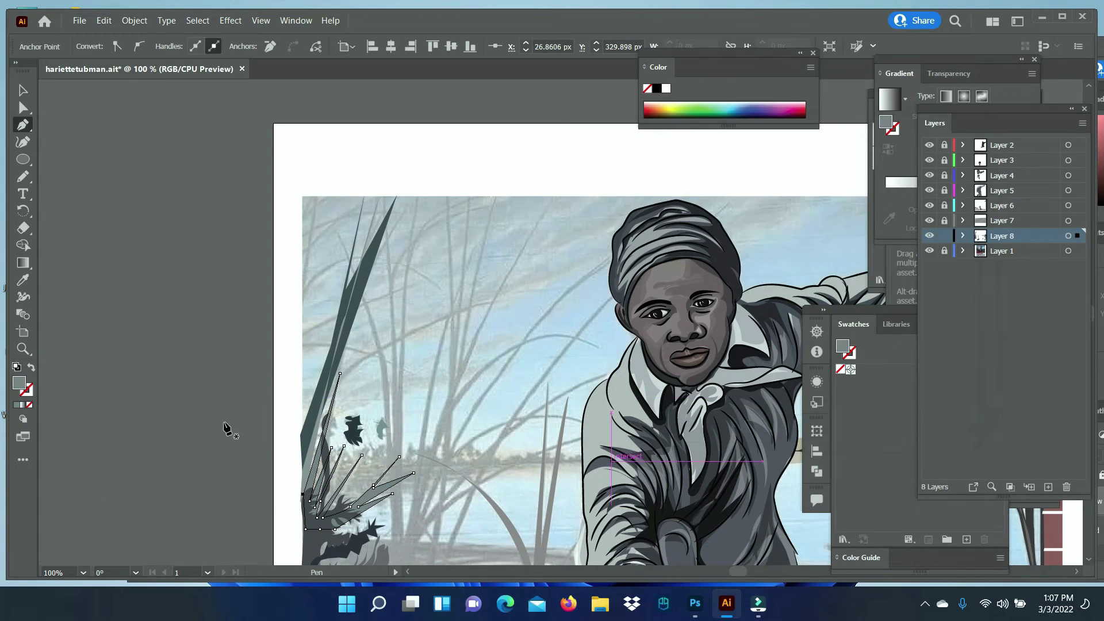
key("v")
key("ctrl+shift+a")
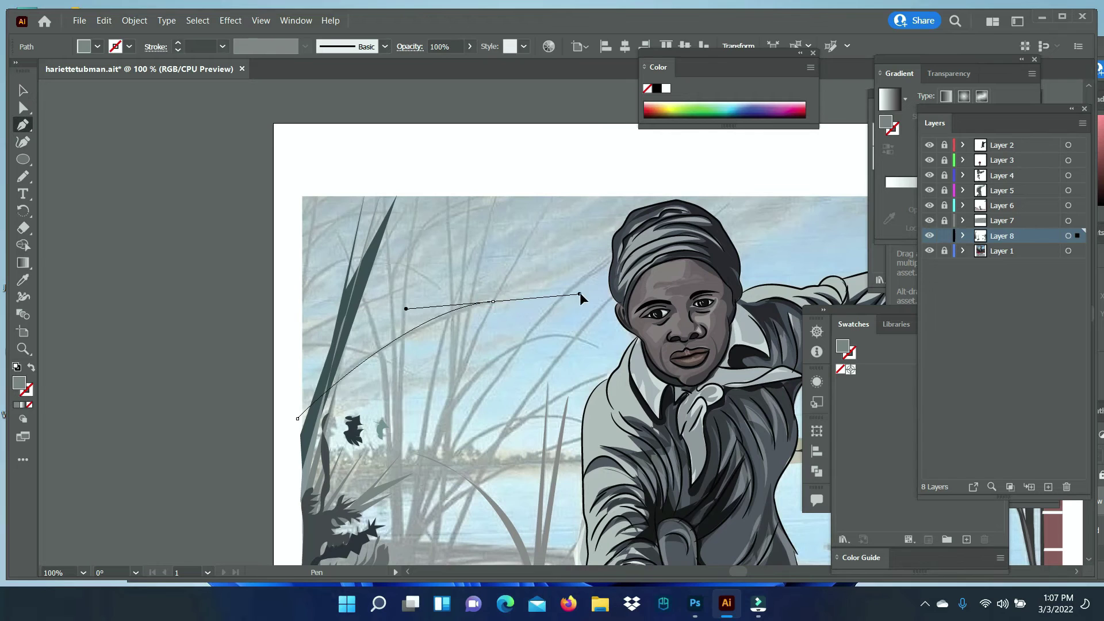
Pen-draw a long leaf curving right across the sky from the left edge
left_click(535, 299)
left_click_drag(295, 440, 265, 514)
left_click(23, 91)
key("ctrl+shift+a")
key("p")
scroll(416, 562, "down", 5)
Draw an unfilled reed rising from the bottom to a pointed top
left_click(390, 342)
left_click(379, 102)
scroll(342, 187, "up", 4)
left_click_drag(331, 188, 299, 150)
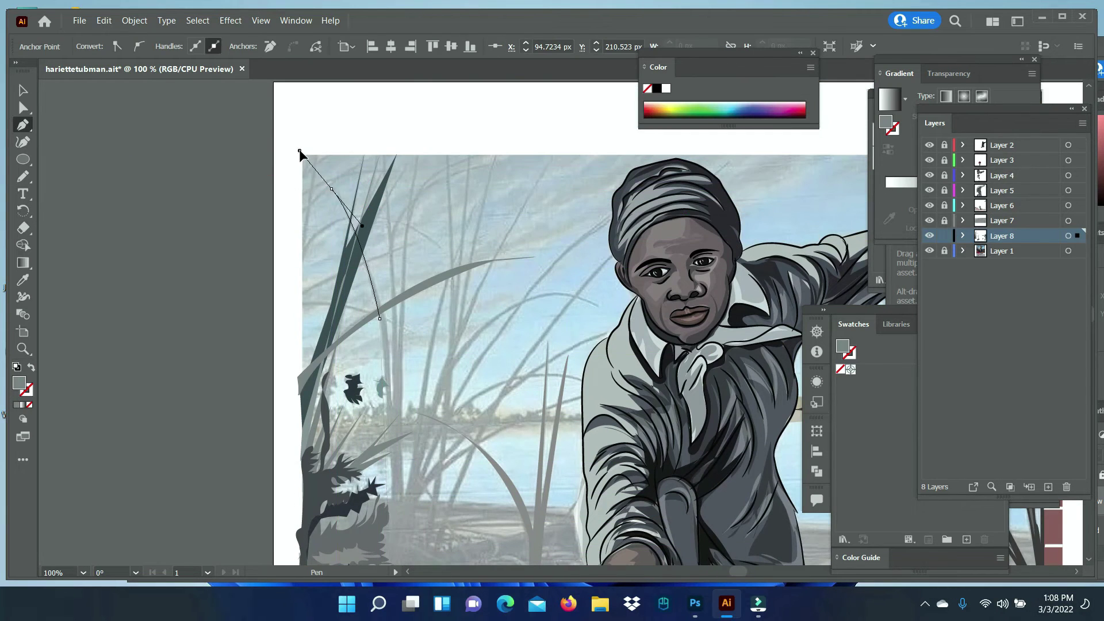
left_click(331, 188, "alt")
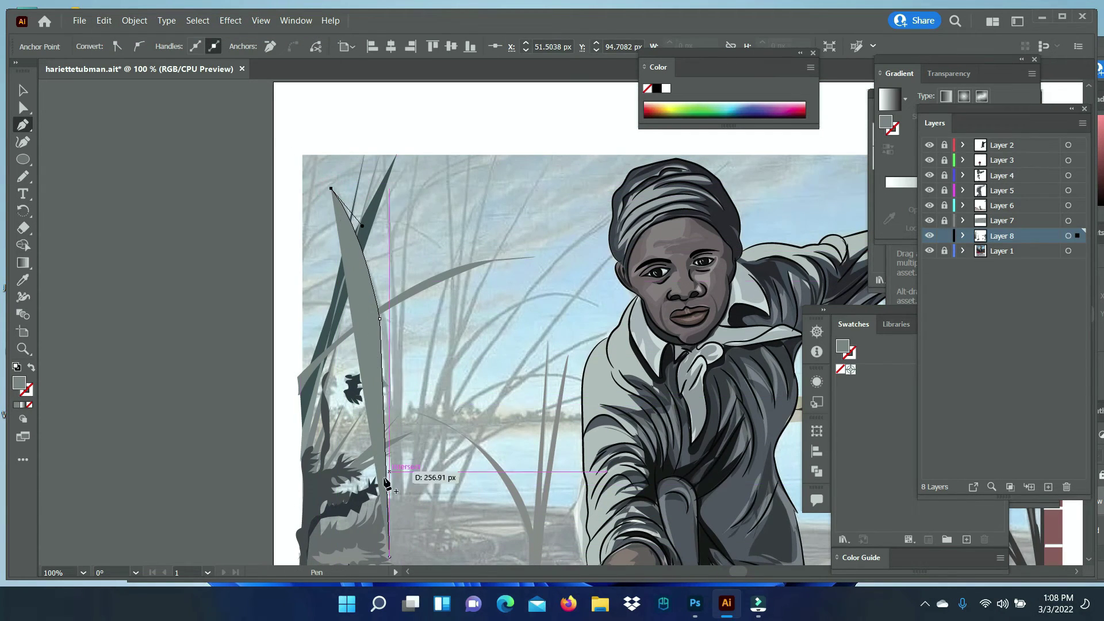
left_click(30, 405)
left_click_drag(393, 397, 383, 489)
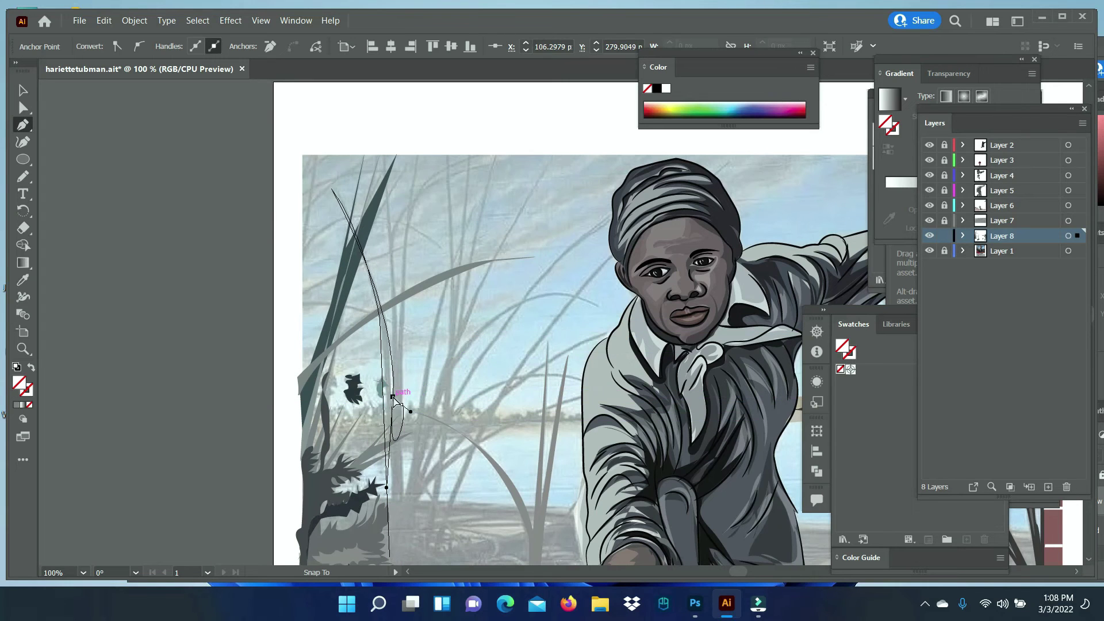
left_click(393, 396, "alt")
Add another reed blade curving up to its top anchor, undoing a misplaced segment
left_click(381, 148)
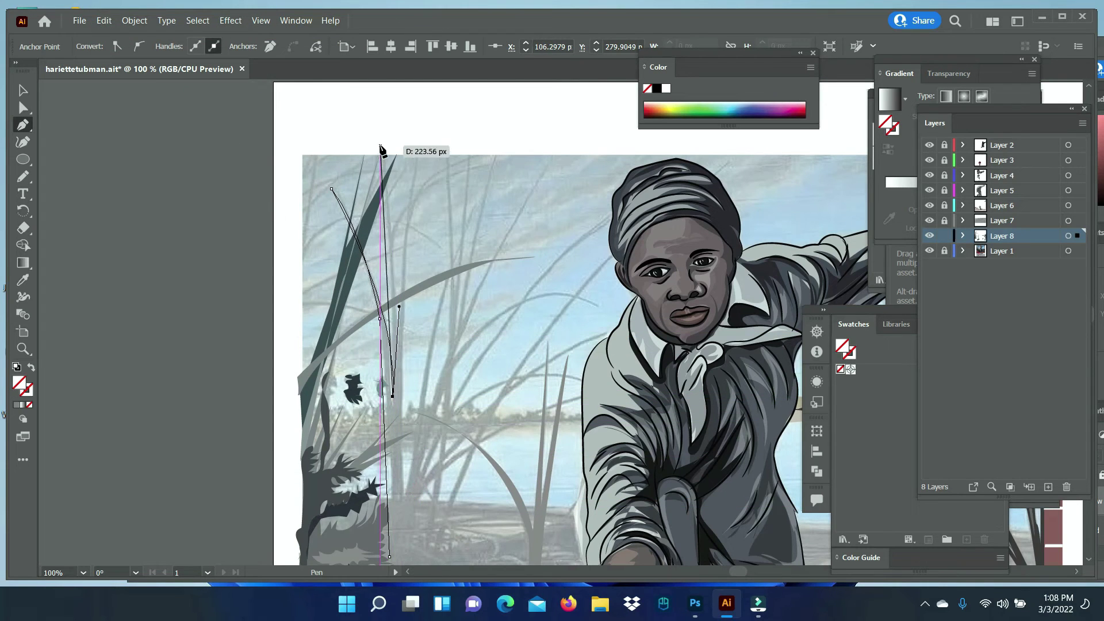
left_click(393, 230)
left_click_drag(479, 150, 535, 149)
left_click(104, 20)
left_click(133, 36)
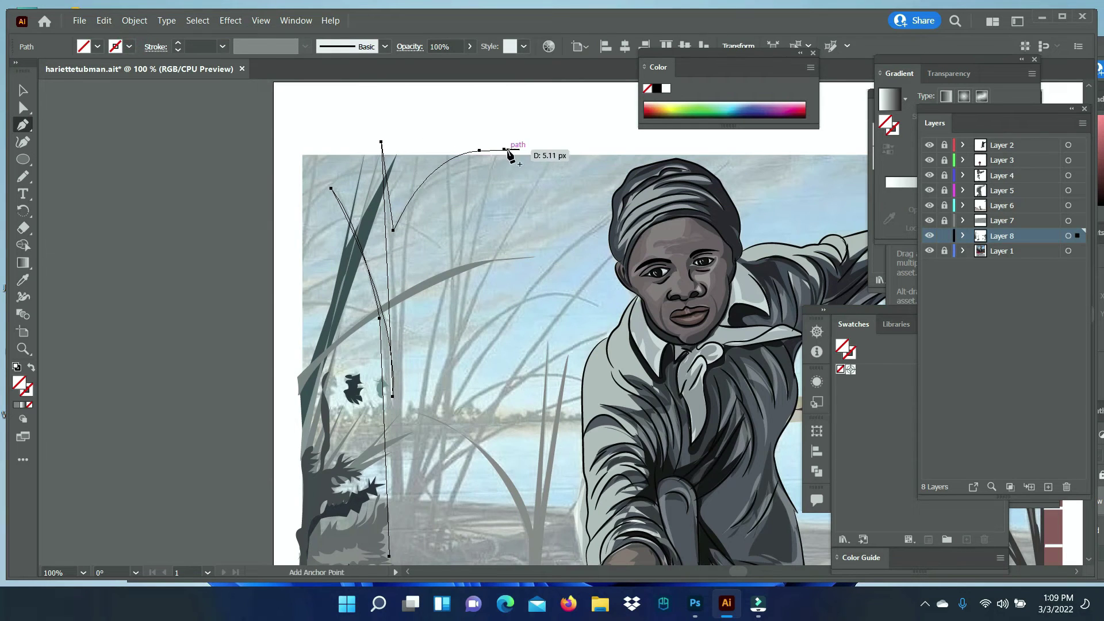
left_click_drag(393, 231, 371, 334)
Add two more curved reed blades and select all the reed outlines
left_click(420, 128, "ctrl")
left_click(403, 394)
left_click_drag(403, 494, 413, 487)
left_click_drag(488, 189, 543, 175)
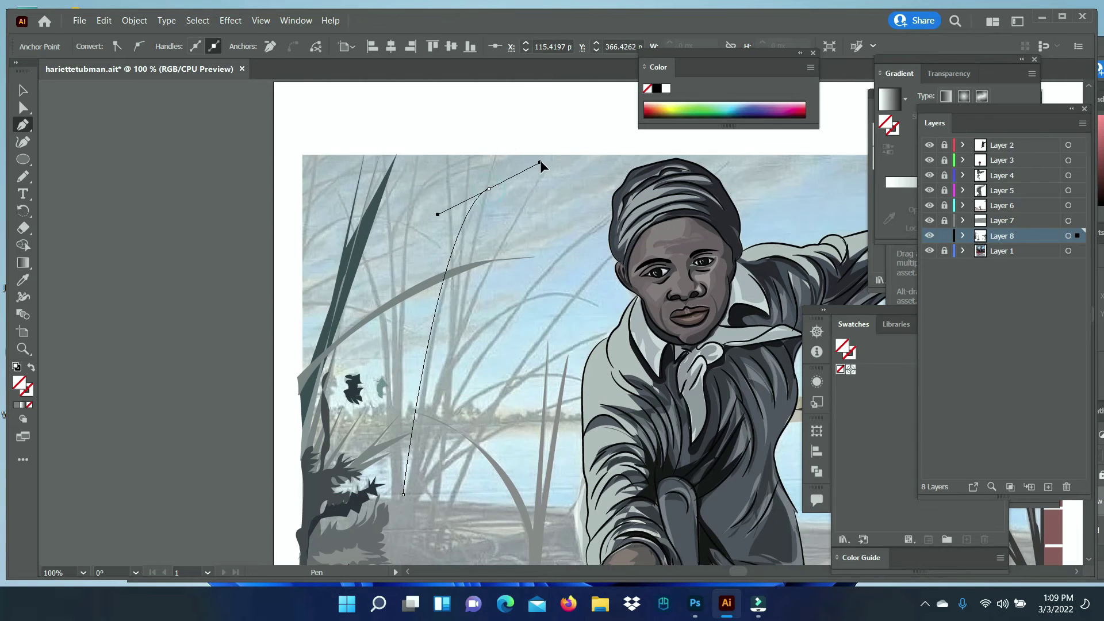
left_click_drag(419, 452, 423, 551)
left_click(541, 132, "ctrl")
left_click(552, 155)
left_click_drag(419, 472, 441, 513)
key("ctrl+a")
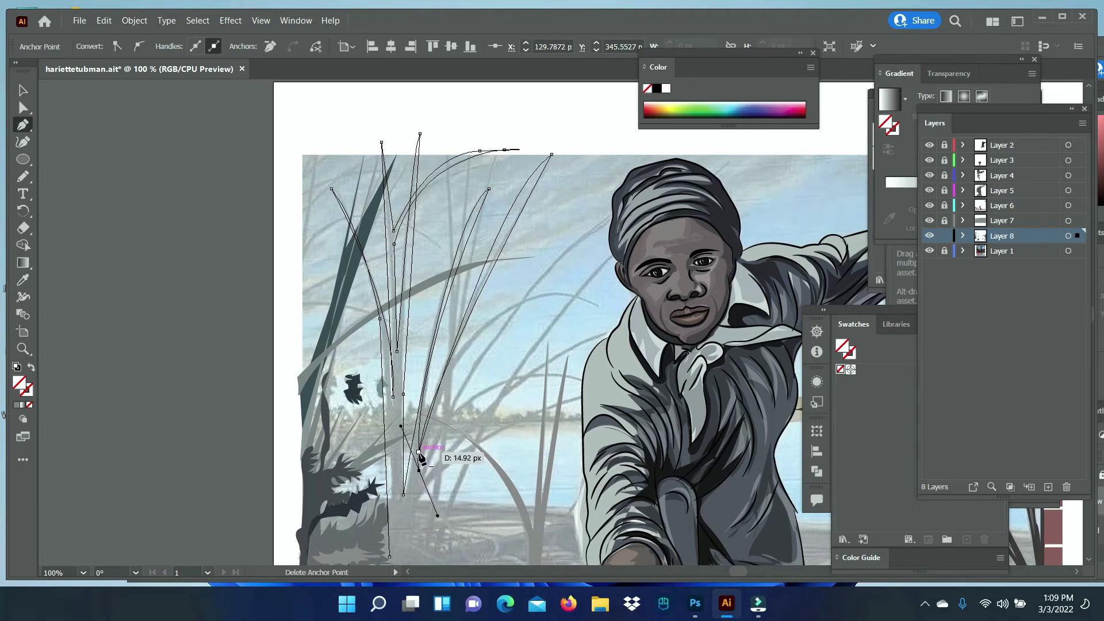
Draw a leaf curving out to the right, correcting a misplaced grass anchor
left_click(463, 351, "ctrl")
left_click_drag(595, 304, 648, 329)
left_click(466, 347)
left_click(105, 21)
left_click(124, 41)
left_click(331, 189)
left_click(538, 251)
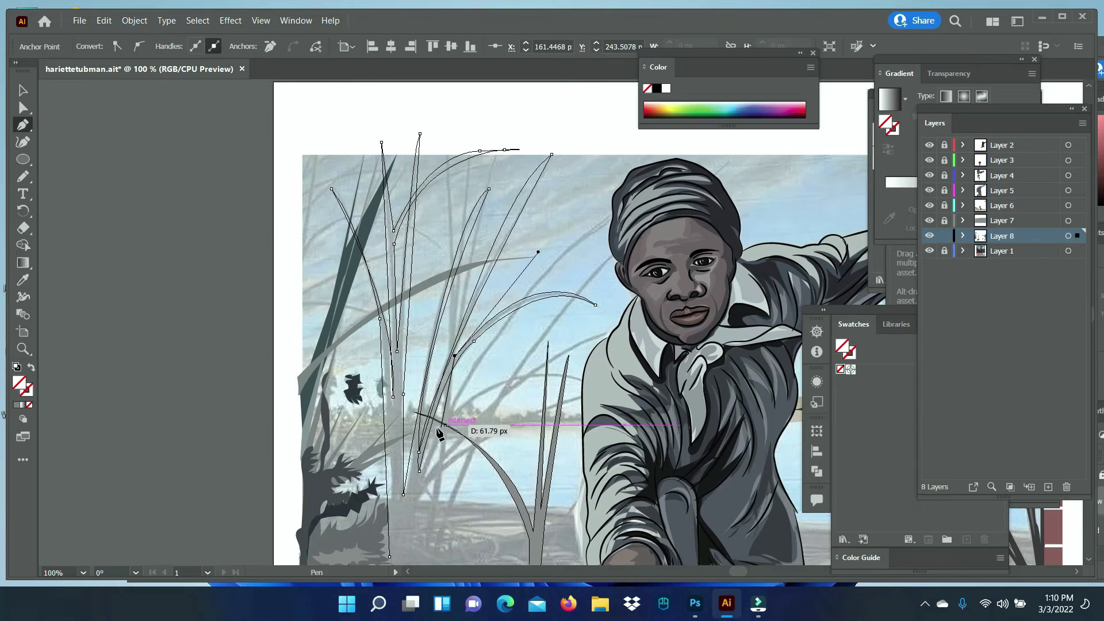
Draw a closed grass-blade shape with several curved tips fanning from one base
left_click(421, 477)
left_click_drag(625, 197, 726, 163)
mouse_move(503, 331)
left_mouse_down()
mouse_move(504, 374)
mouse_move(581, 389)
mouse_move(458, 387)
left_mouse_up()
left_click_drag(448, 432, 448, 432)
left_click_drag(416, 481, 421, 487)
left_click(604, 336)
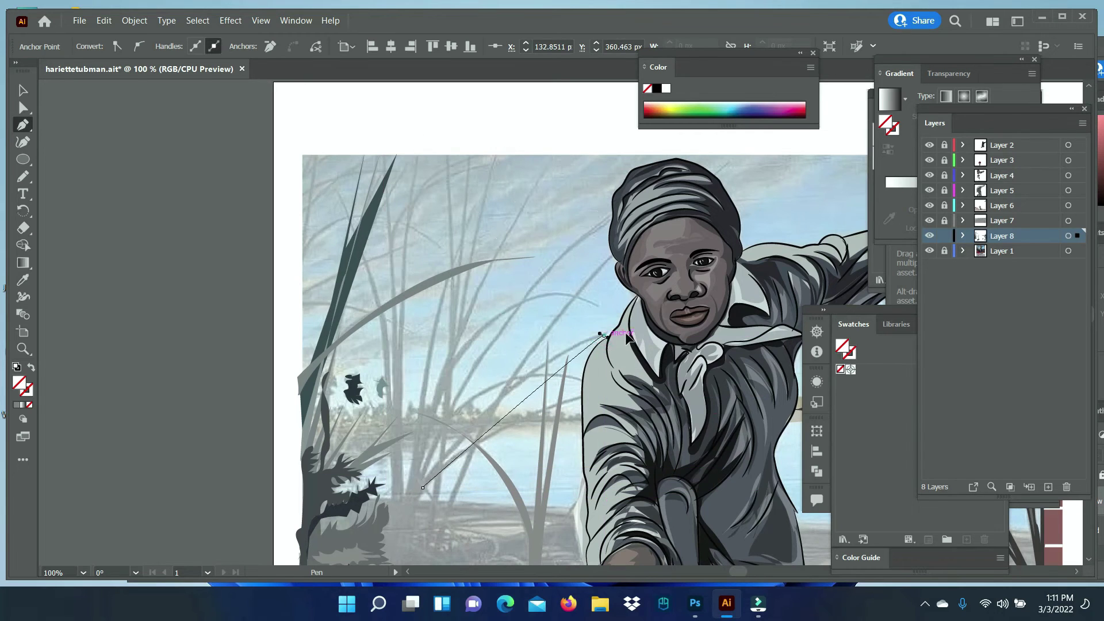
left_click(445, 454)
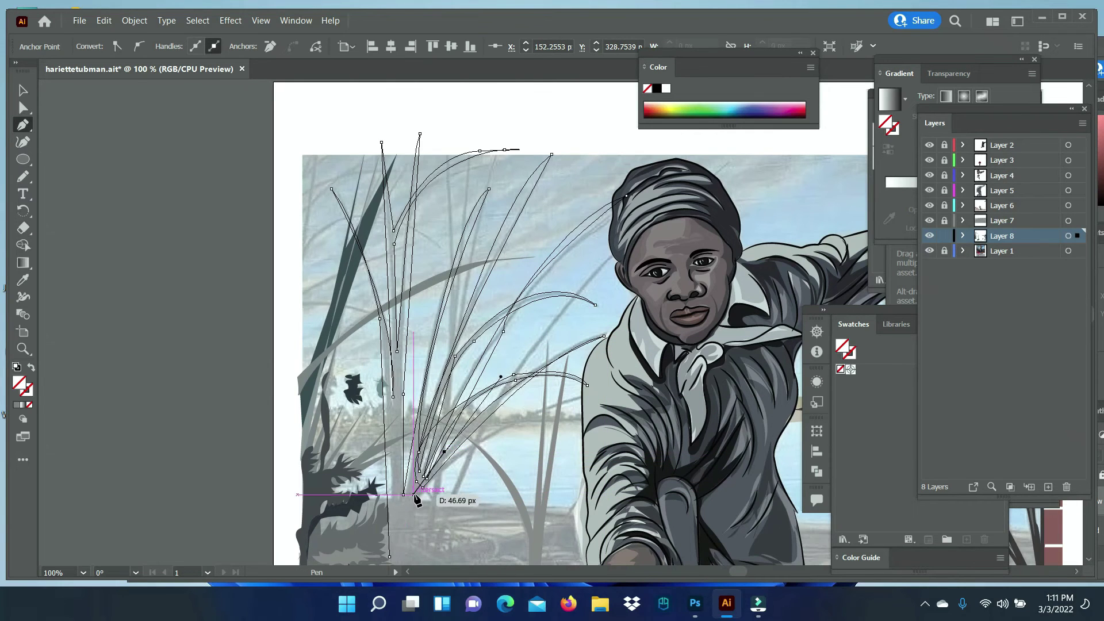
left_click(586, 394)
left_click_drag(420, 499, 417, 537)
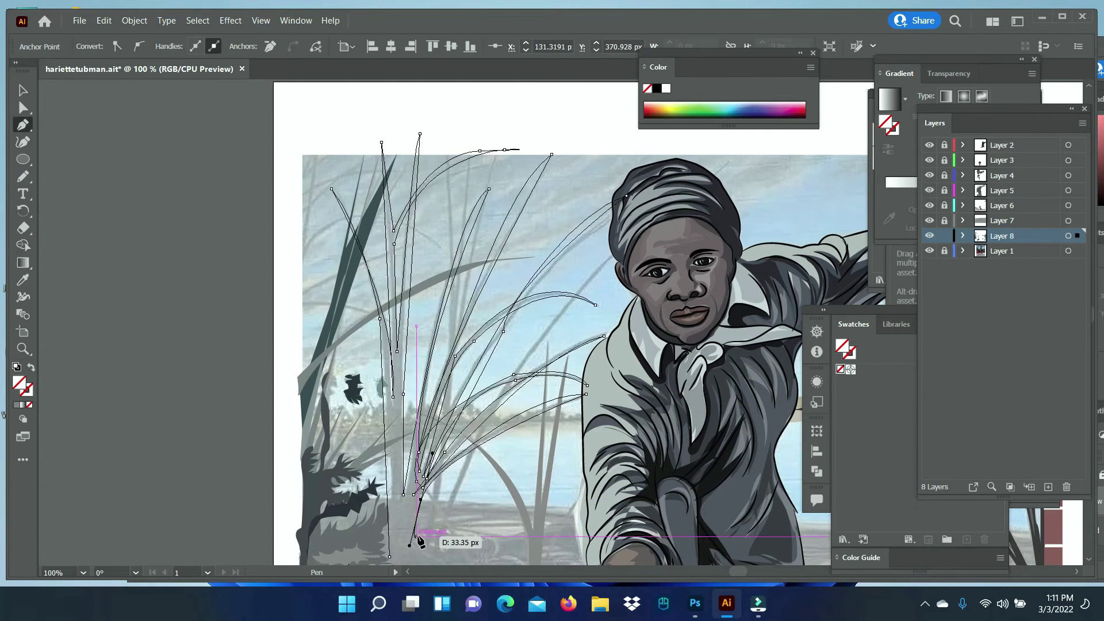
left_click(390, 557)
Finish the path and deselect to reveal the dark-filled grass blades
key("i")
left_click(451, 530)
key("v")
key("ctrl+shift+a")
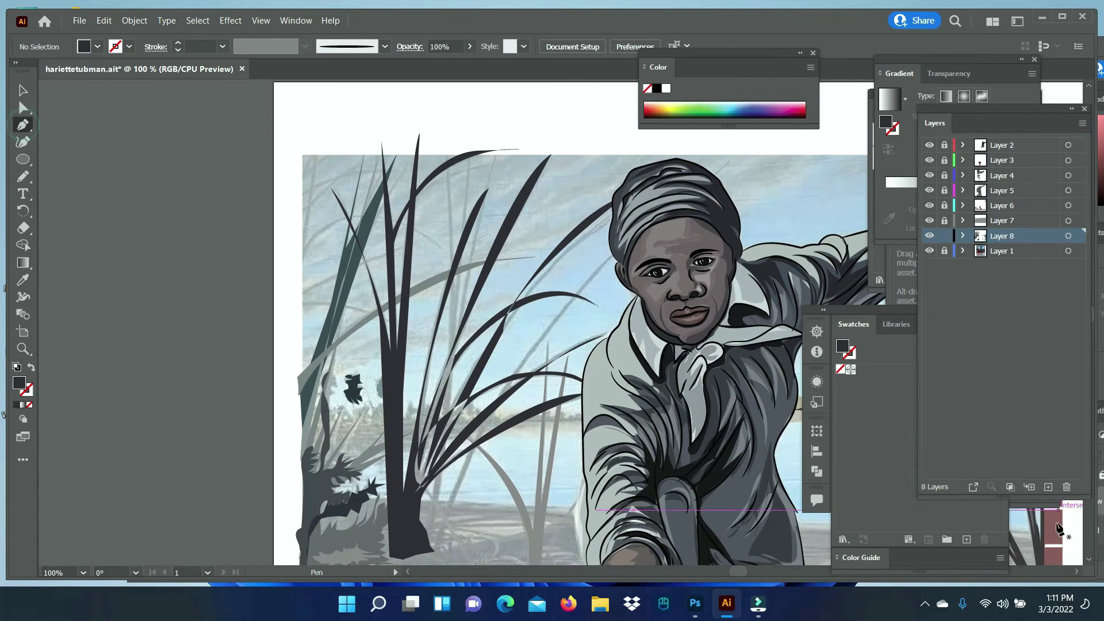
Start a new tall dark grass blade near the top with the Pen tool
left_click_drag(1058, 527, 1010, 547)
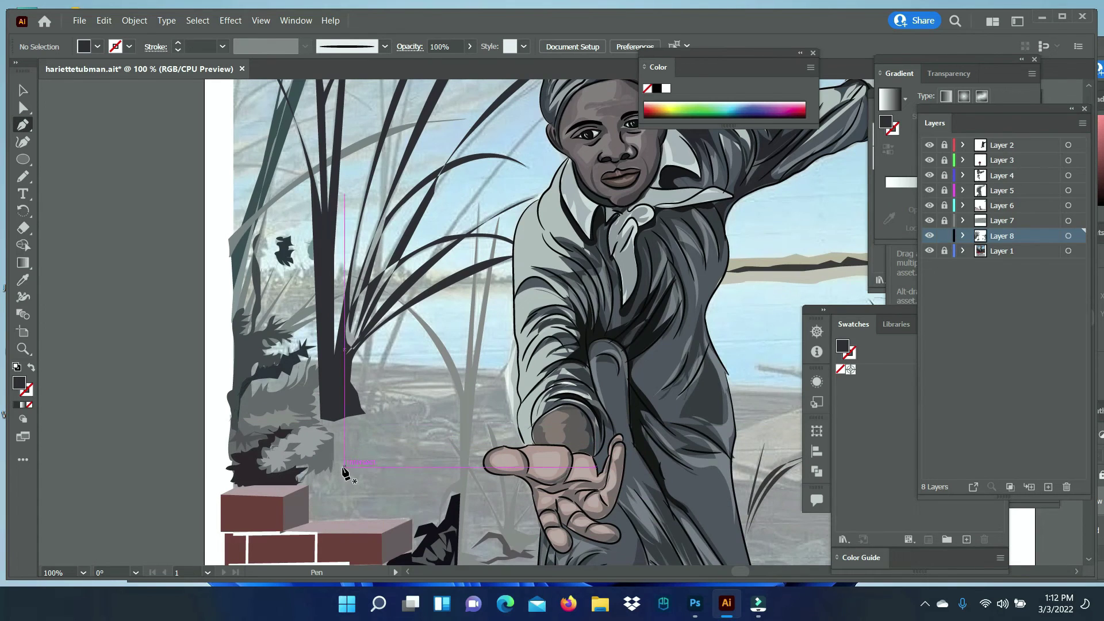
scroll(395, 111, "up", 5)
left_click(376, 178)
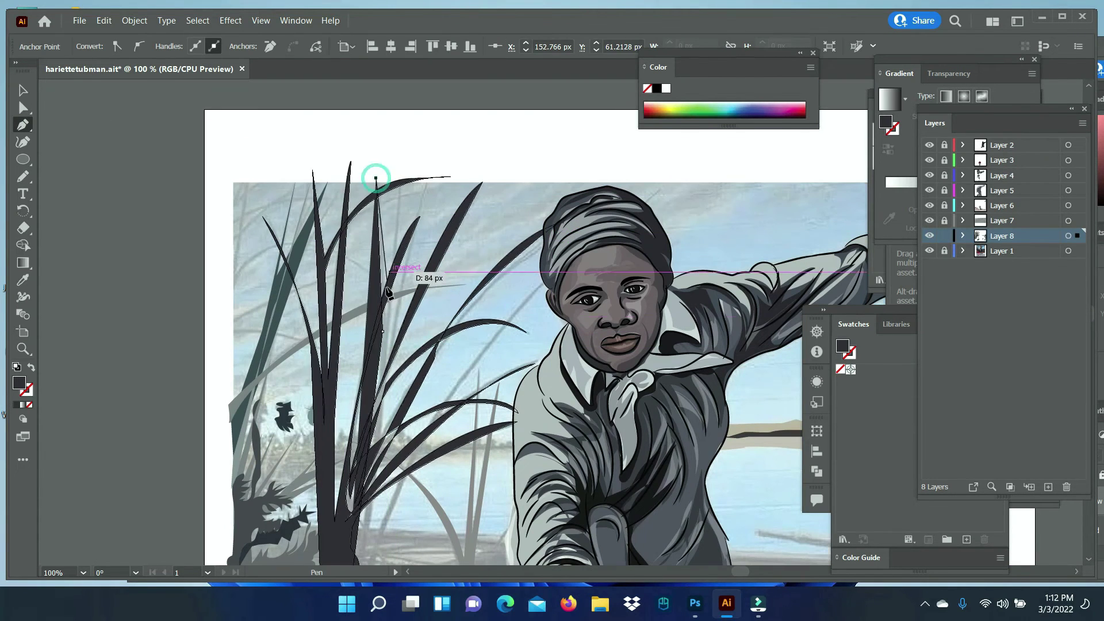
left_click(432, 154)
left_click(389, 373)
left_click(379, 428)
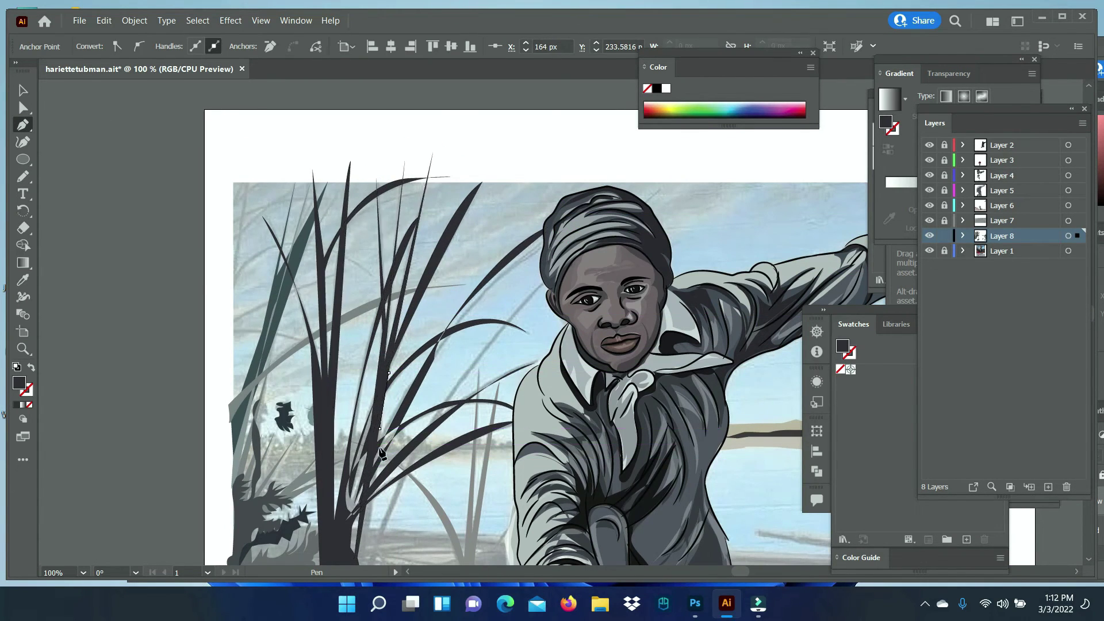
scroll(528, 557, "down", 5)
left_click(448, 219)
left_click(495, 145)
Extend the grass blade down to the brick wall and close its base there
scroll(575, 92, "up", 5)
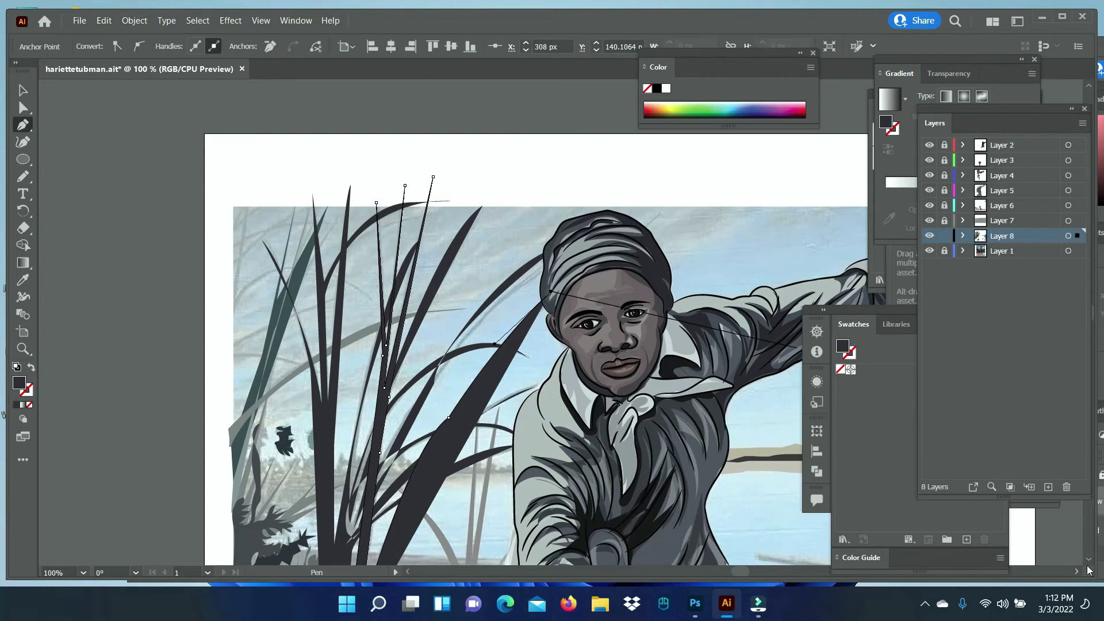
scroll(557, 296, "down", 6)
left_click(437, 217)
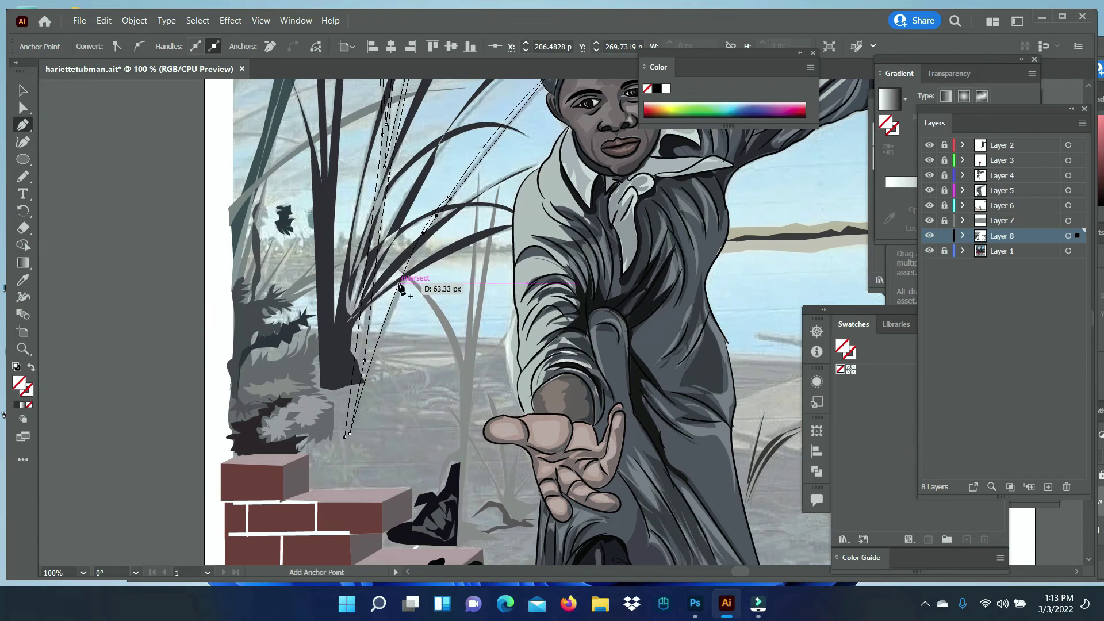
left_click(357, 467)
left_click(329, 462)
left_click(317, 469)
left_click(305, 446)
left_click(321, 450)
left_click(331, 439)
left_click(24, 282)
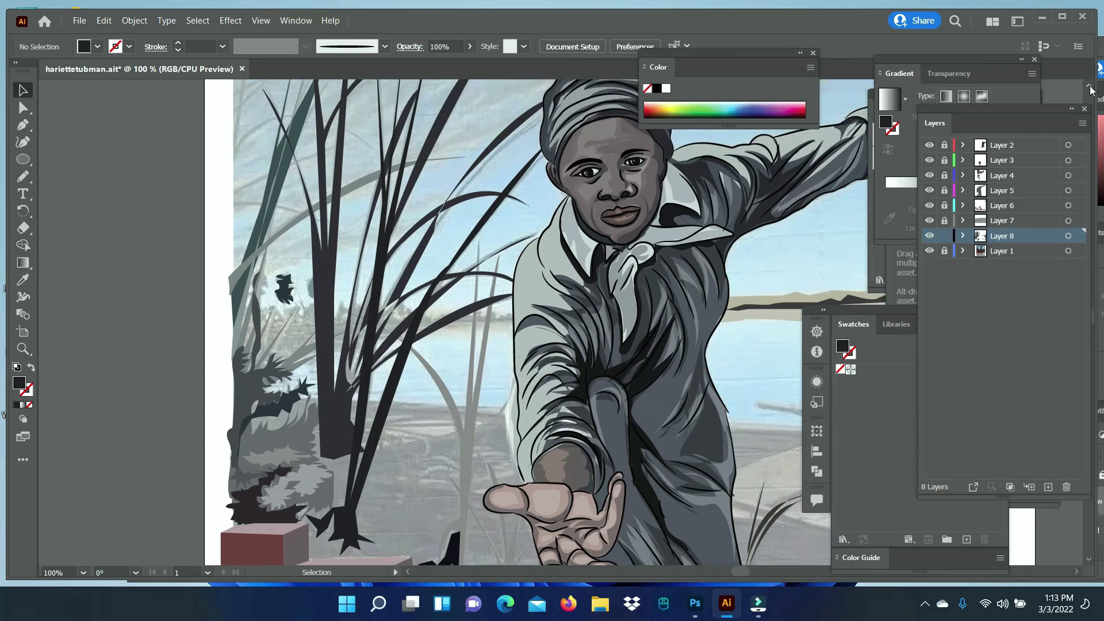
Draw another curved blade path and give it a grey fill
scroll(36, 151, "up", 5)
left_click(23, 124)
left_click(552, 229)
left_click(410, 393)
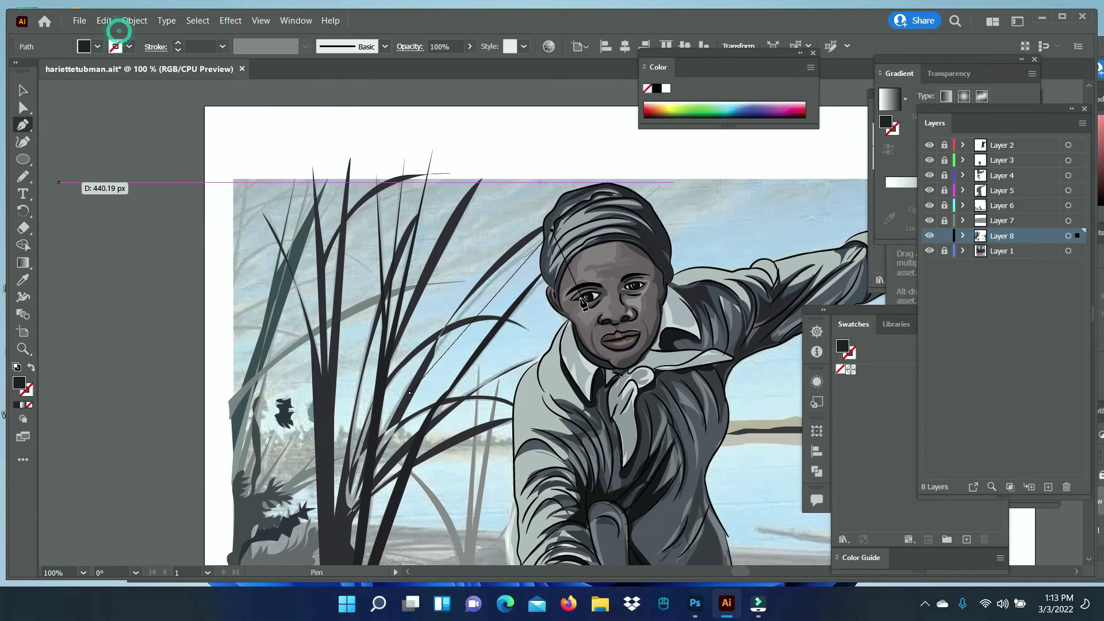
left_click_drag(365, 415, 384, 535)
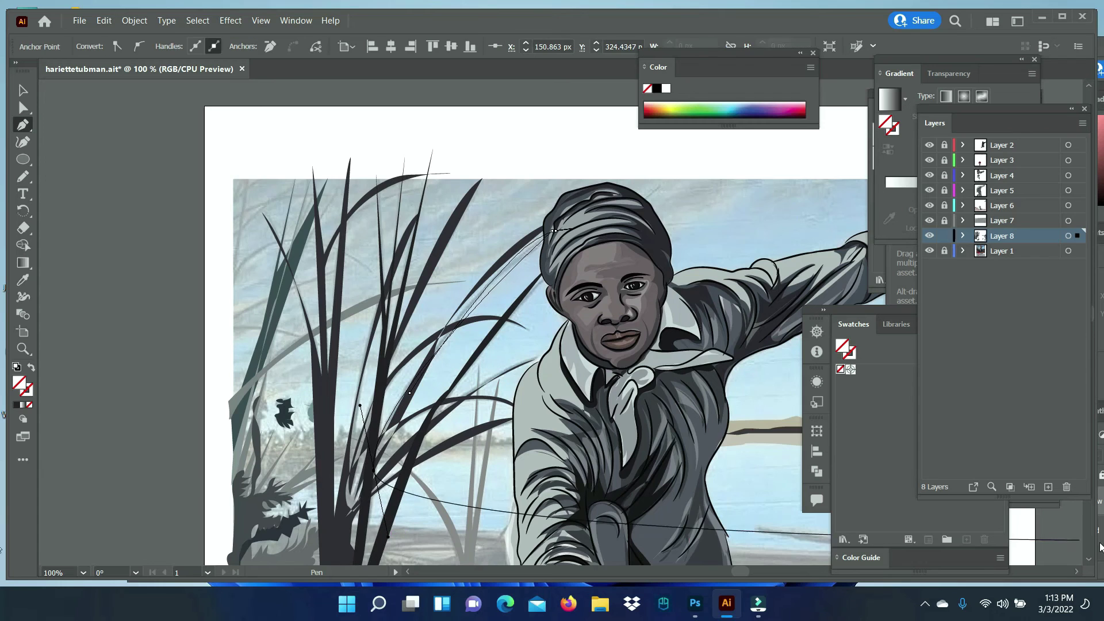
scroll(384, 535, "down", 3)
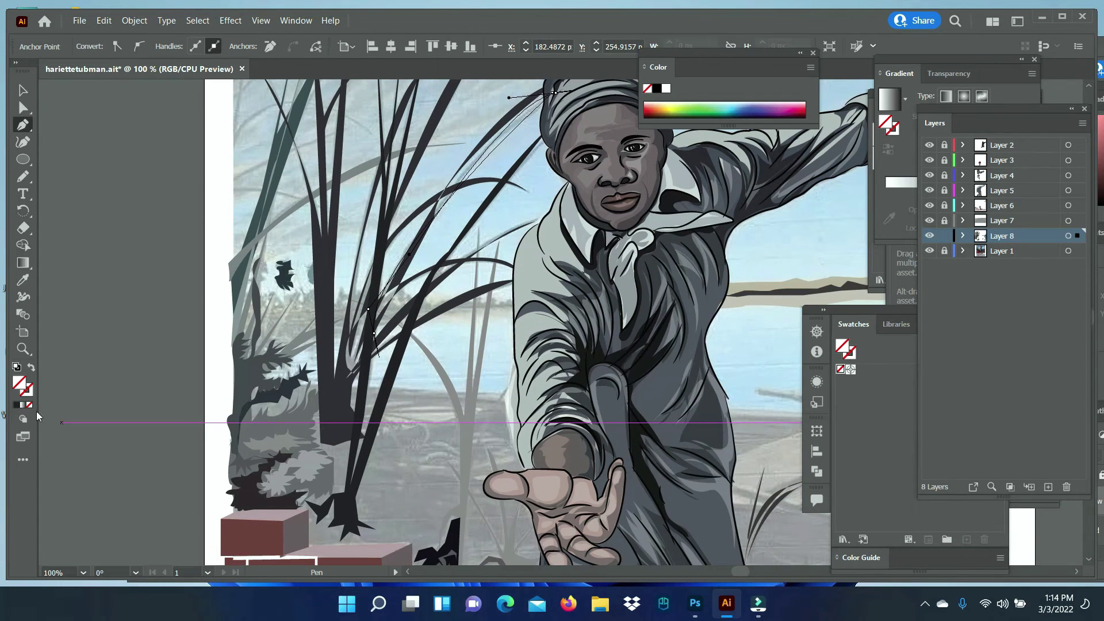
double_click(19, 383)
left_click(926, 180)
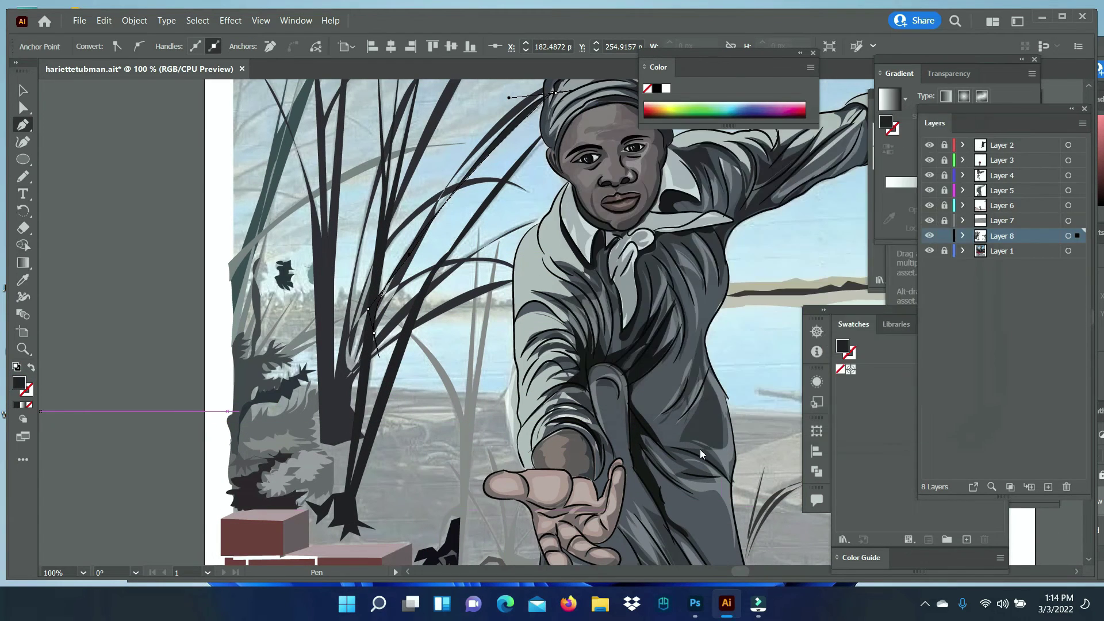
Draw a grey leaf at the top left, then undo the unwanted path
scroll(1093, 94, "up", 1)
scroll(1093, 94, "up", 3)
left_click(228, 315)
left_click_drag(348, 336, 291, 340)
key("v")
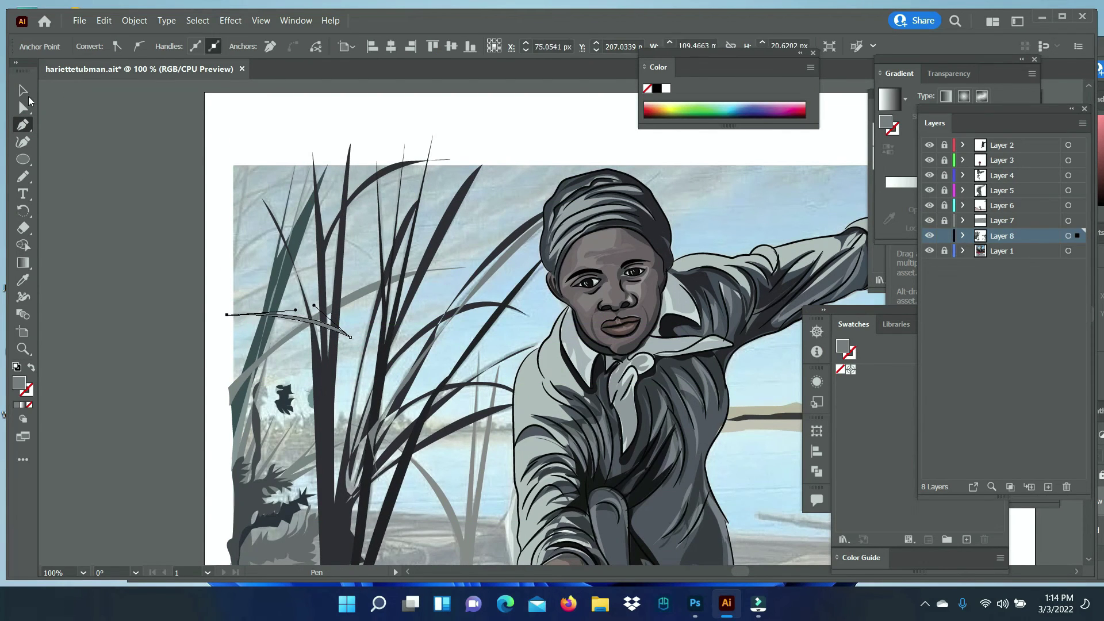
right_click(298, 322)
left_click(164, 320)
key("ctrl+z")
key("p")
Redraw the grey leaf as a closed shape bowing outward over the reeds
left_click(228, 311)
left_click_drag(345, 257, 372, 258)
left_click(235, 278)
left_click_drag(368, 256, 470, 333)
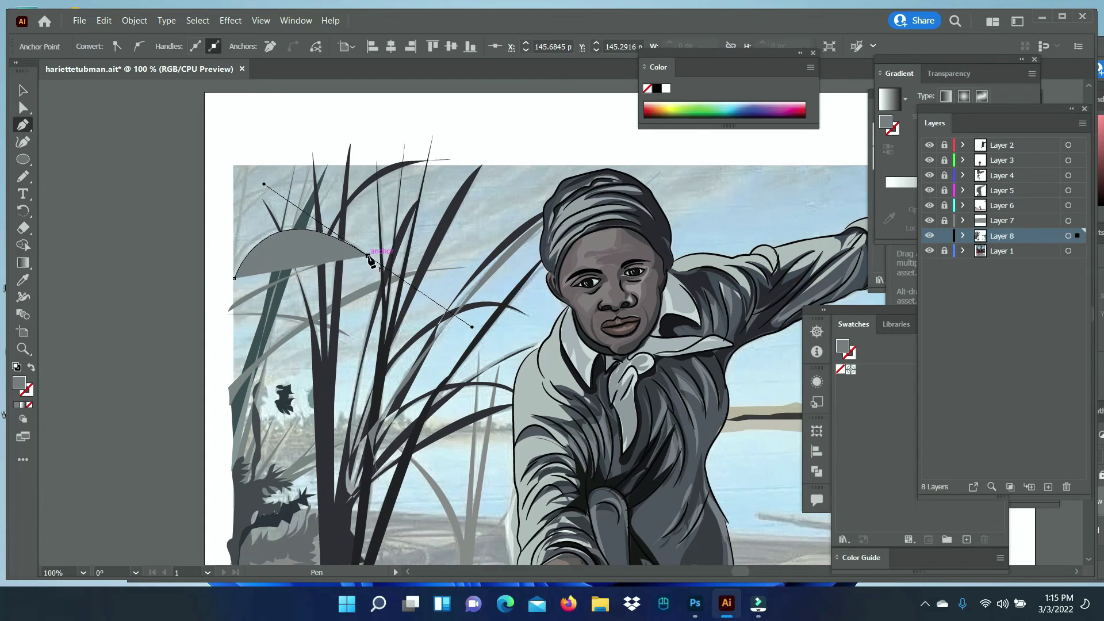
left_click_drag(233, 269, 186, 352)
left_click(234, 279)
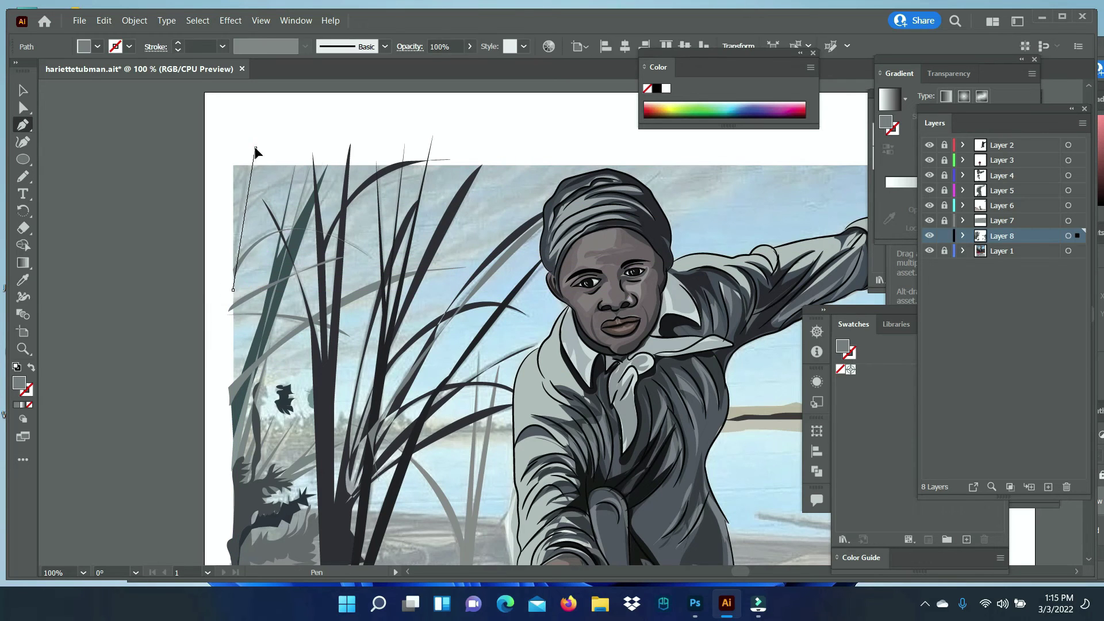
key("v")
key("p")
Attempt further long leaves across the grass, deleting and undoing the failed paths
left_click(289, 307)
left_click_drag(374, 206, 431, 193)
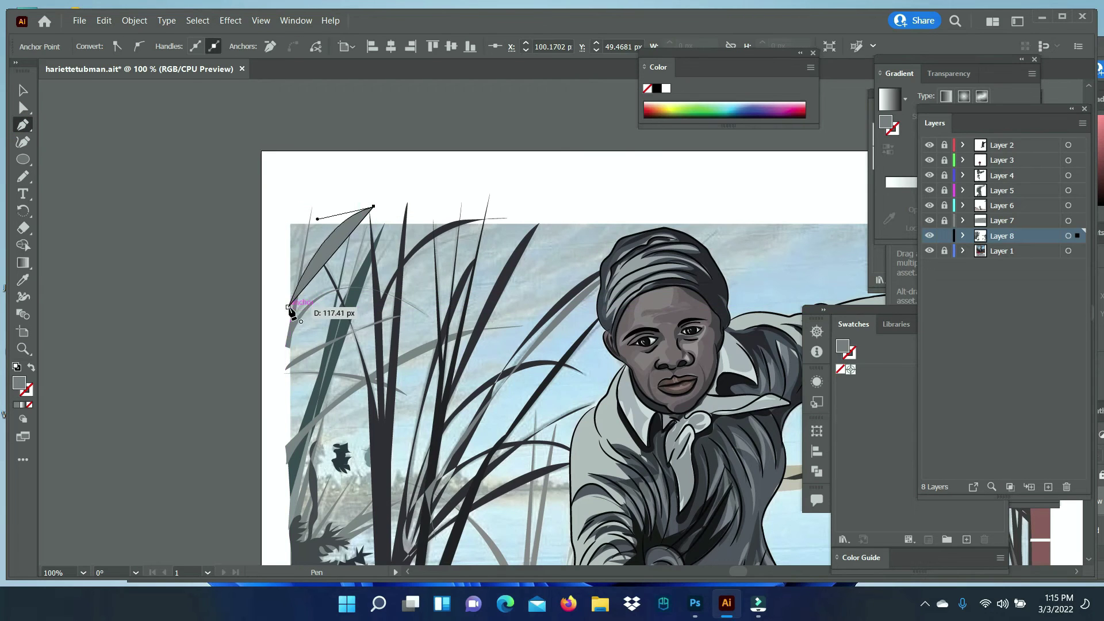
key("Delete")
left_click_drag(287, 329, 305, 190)
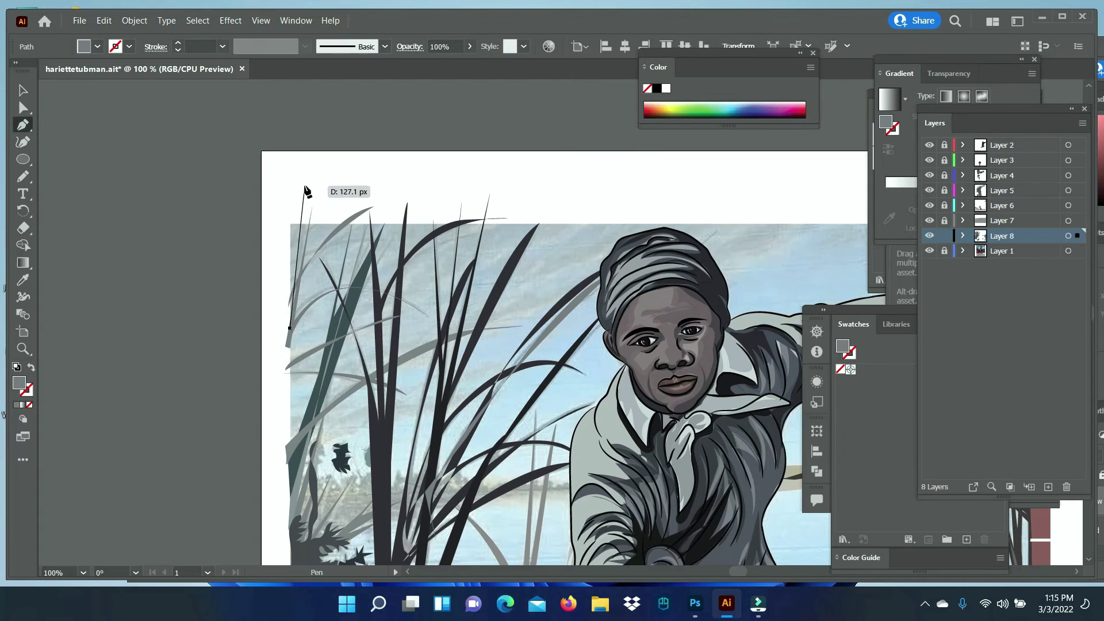
key("ctrl+z")
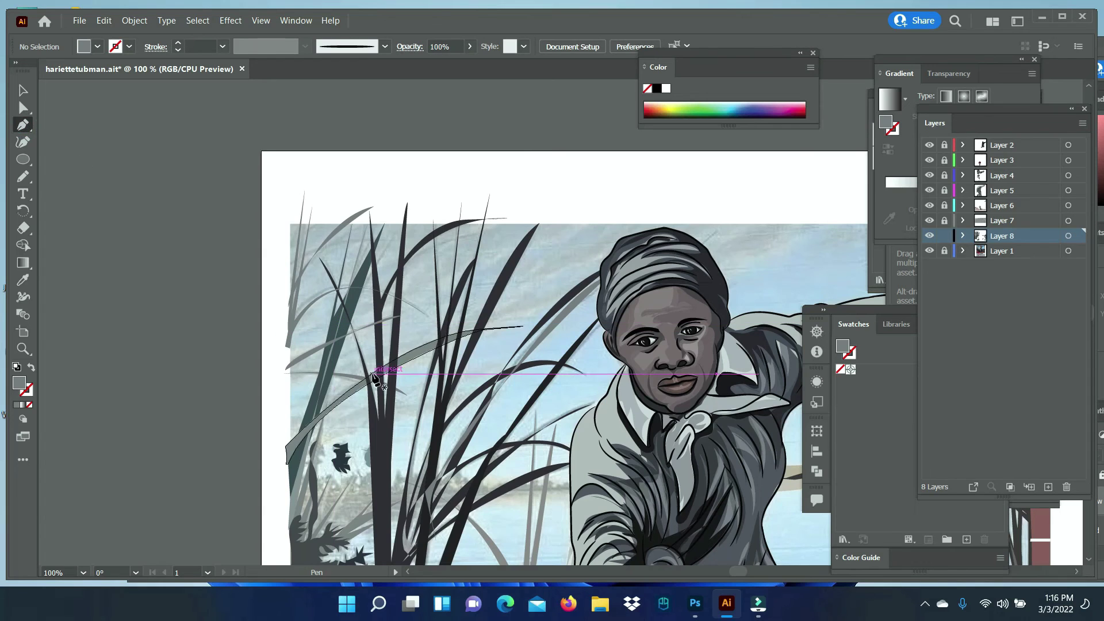
left_click(289, 357)
left_click_drag(481, 228, 590, 225)
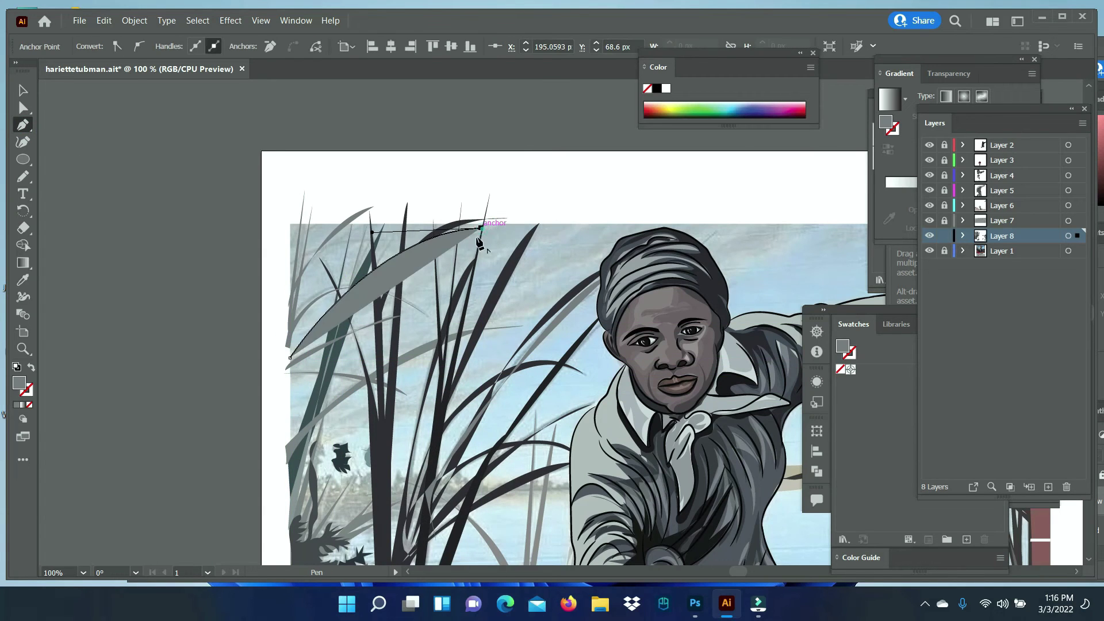
right_click(368, 261)
left_click(379, 271)
scroll(517, 345, "down", 5)
left_click(23, 176)
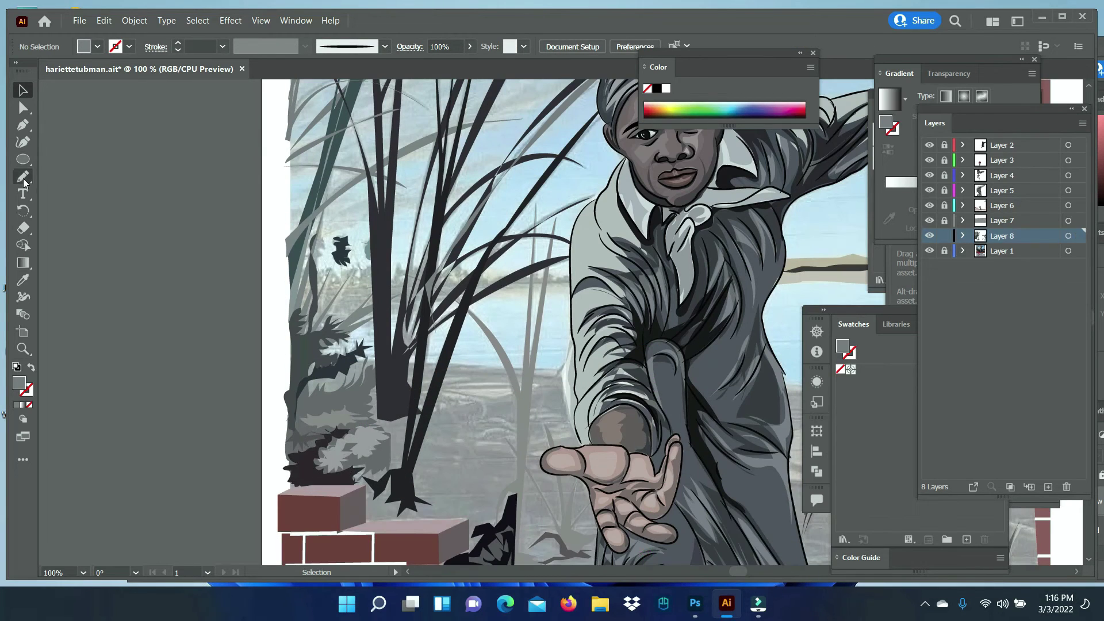
Add Layer 9 and sketch a tan ground strip along the horizon
left_click(1026, 251)
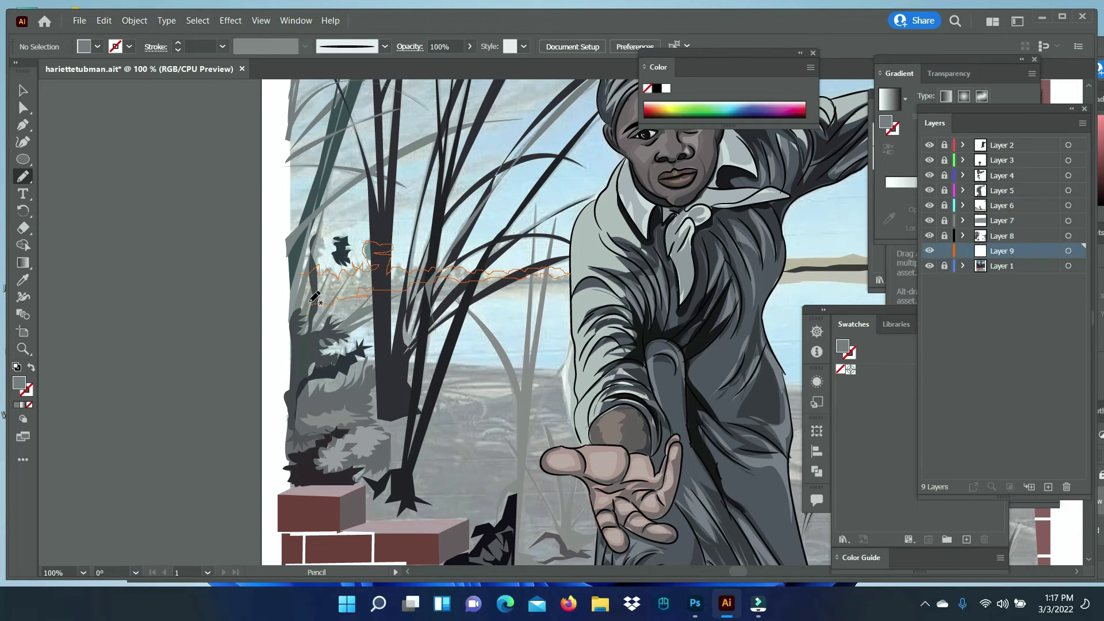
left_click_drag(317, 268, 313, 271)
key("v")
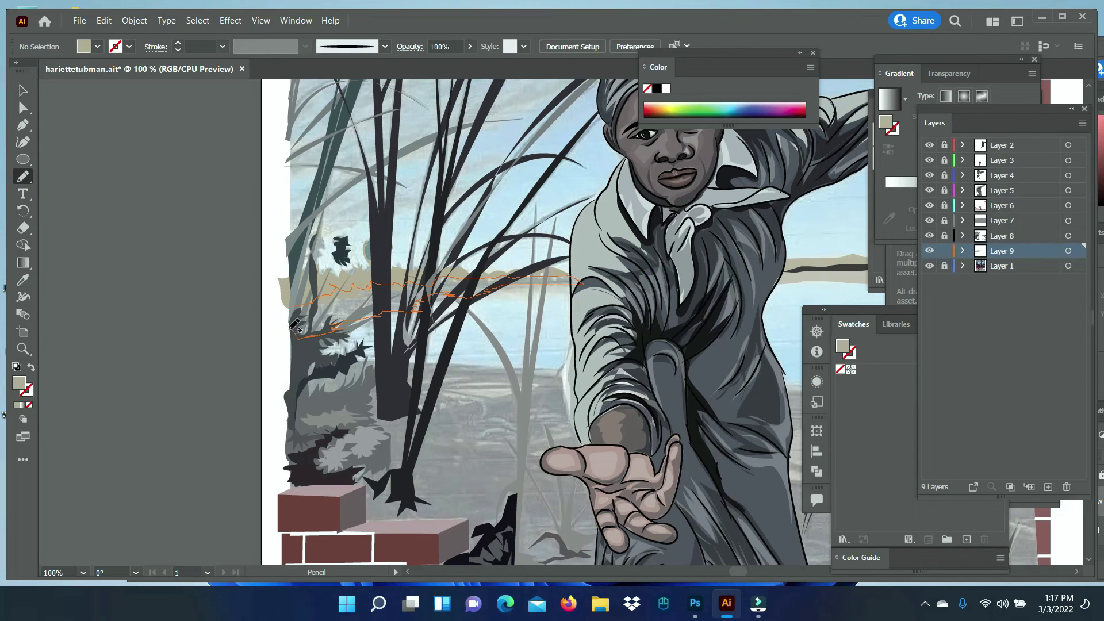
key("i")
left_click(322, 304)
key("v")
right_click(357, 261)
left_click(100, 336)
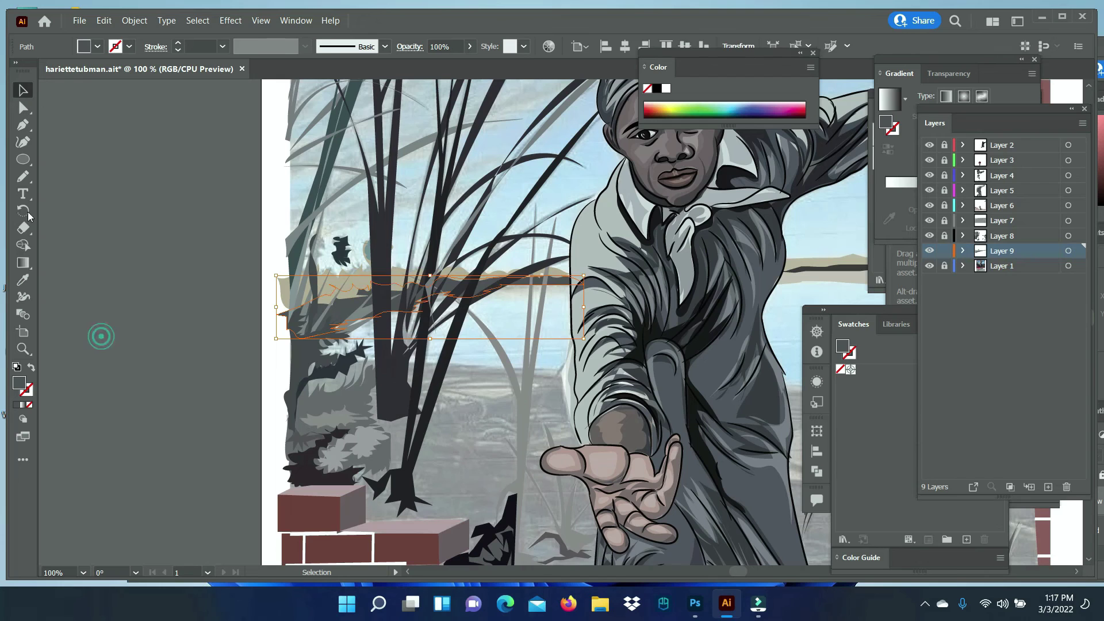
Revert the last fill change on the tan ground shape
key("n")
key("i")
left_click(104, 20)
key("n")
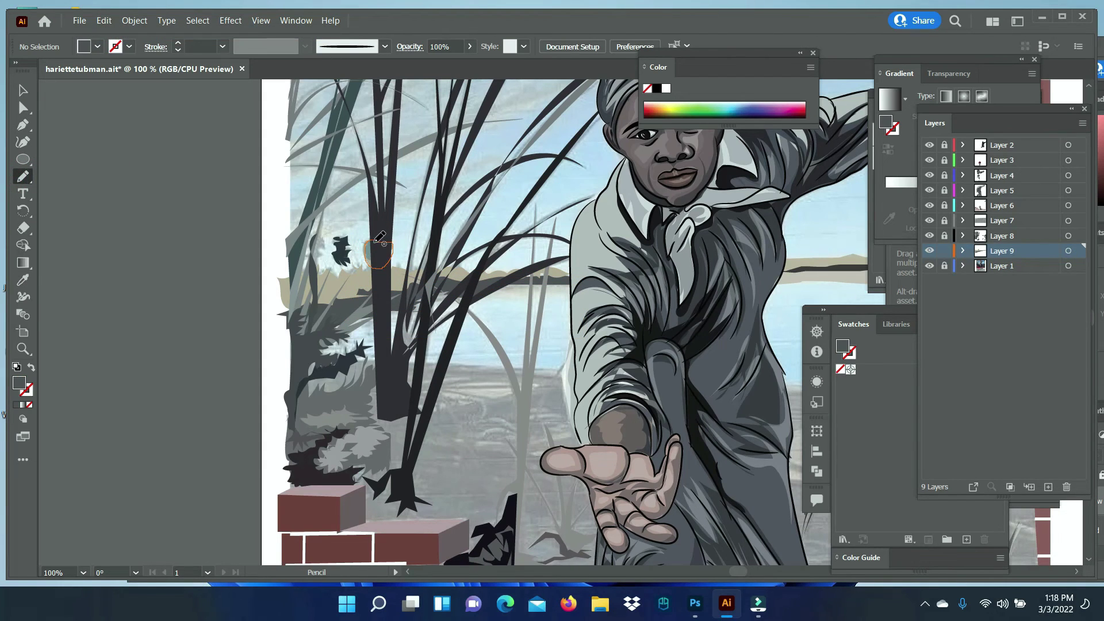
Sketch small shapes beside the tree trunk and in the grass, removing a stray outline
left_click_drag(380, 237, 375, 241)
key("i")
key("v")
left_click(165, 276)
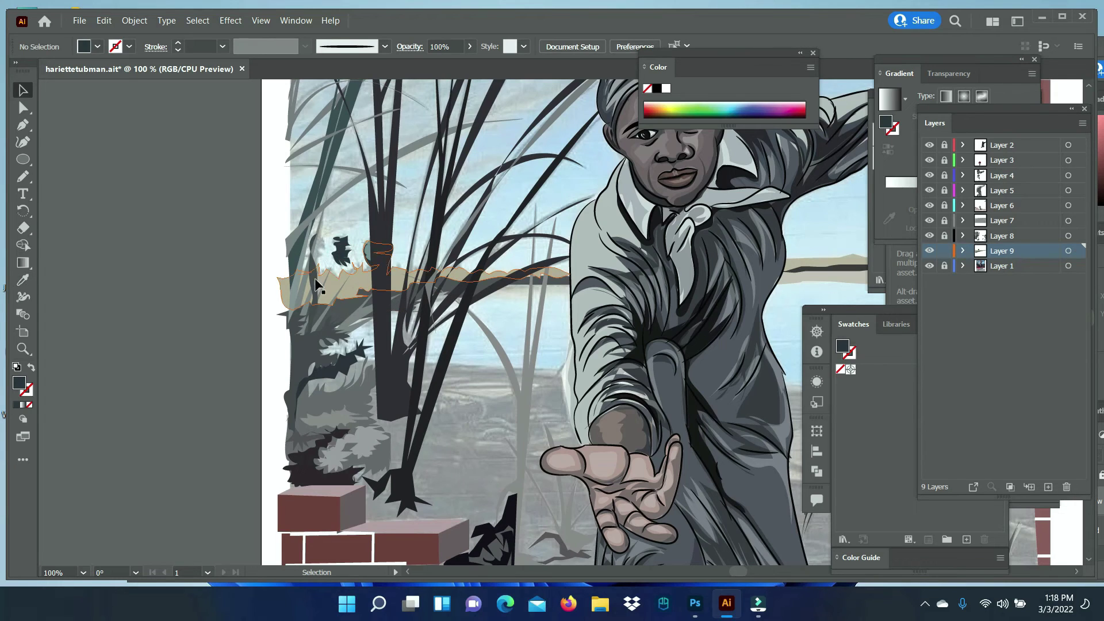
left_click(86, 167, "ctrl")
left_click_drag(347, 298, 343, 298)
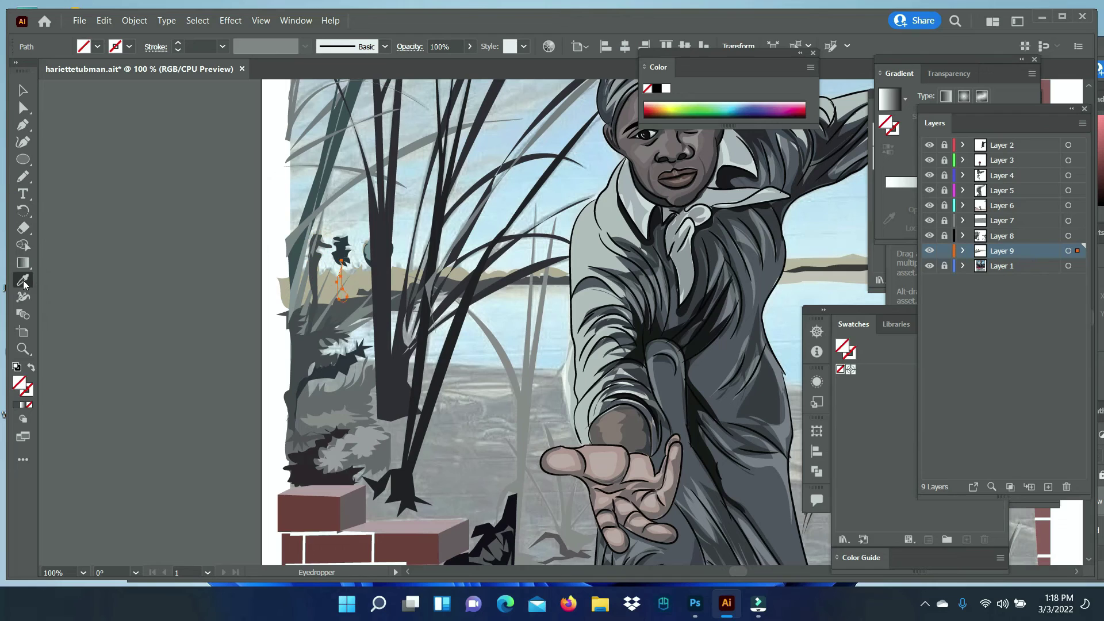
left_click_drag(348, 239, 357, 293)
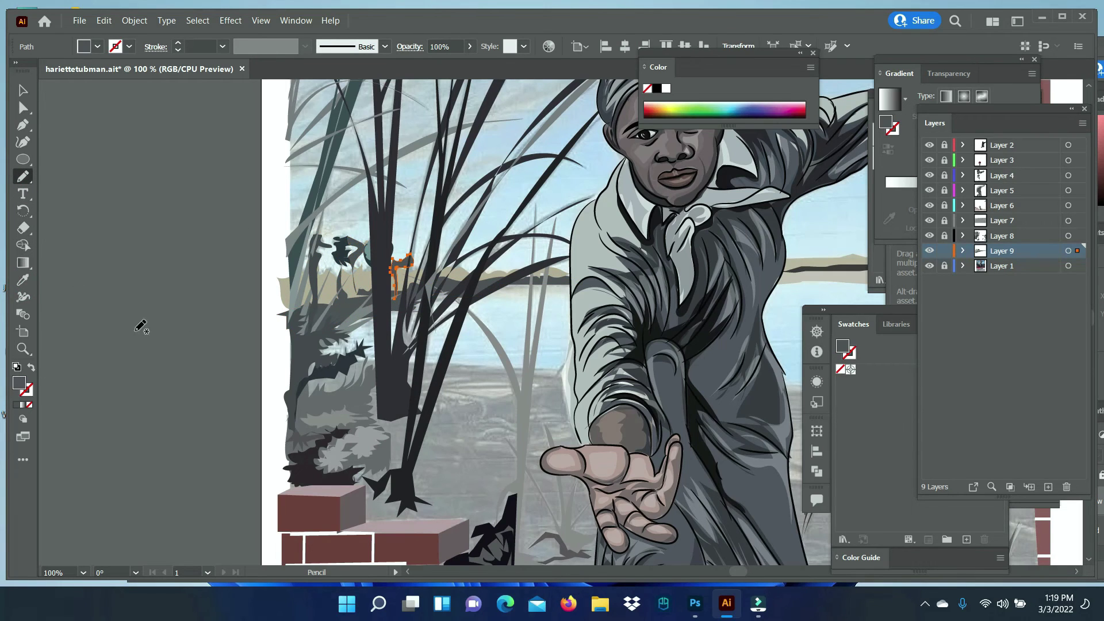
Trace the river's upper edge along the horizon with the Pen tool
key("p")
left_click(272, 318)
left_click(478, 284)
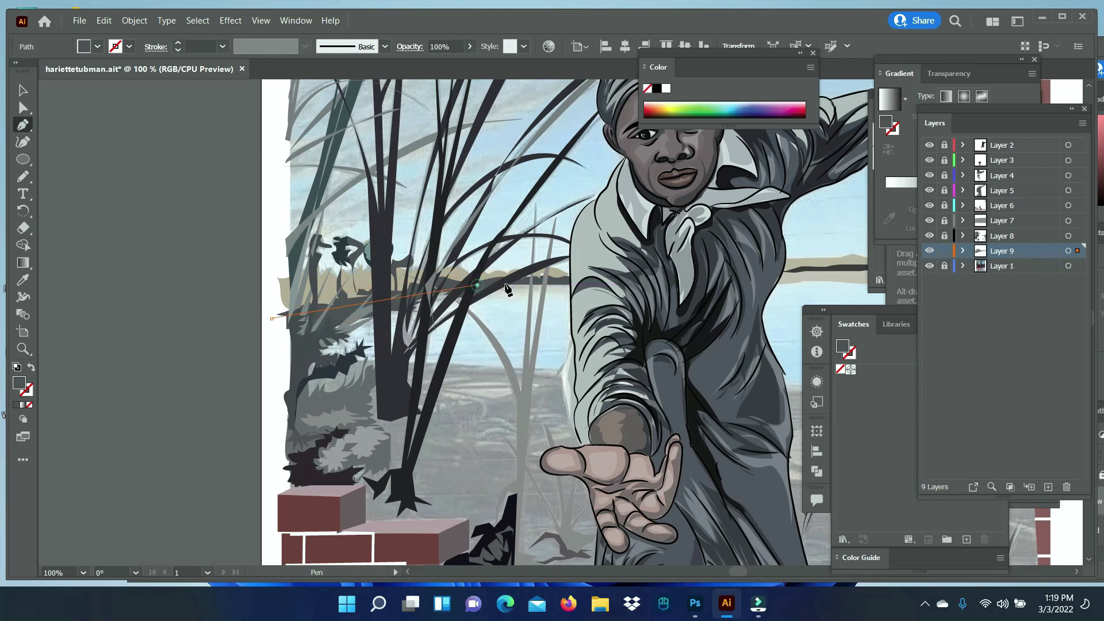
left_click(834, 276)
scroll(608, 271, "right", 3)
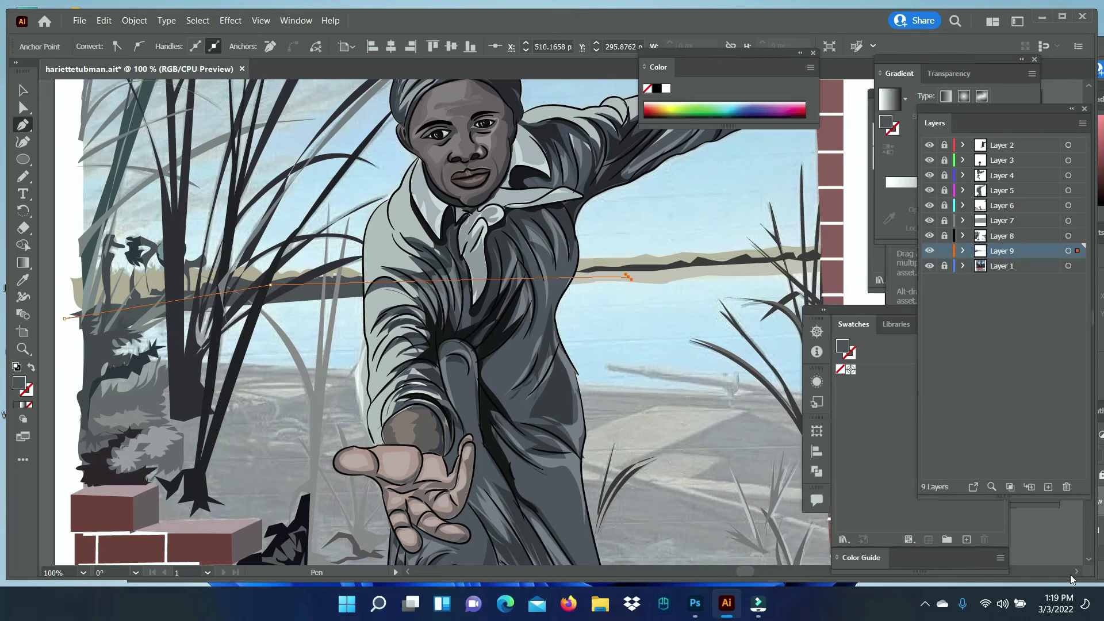
scroll(608, 271, "right", 2)
scroll(608, 270, "right", 2)
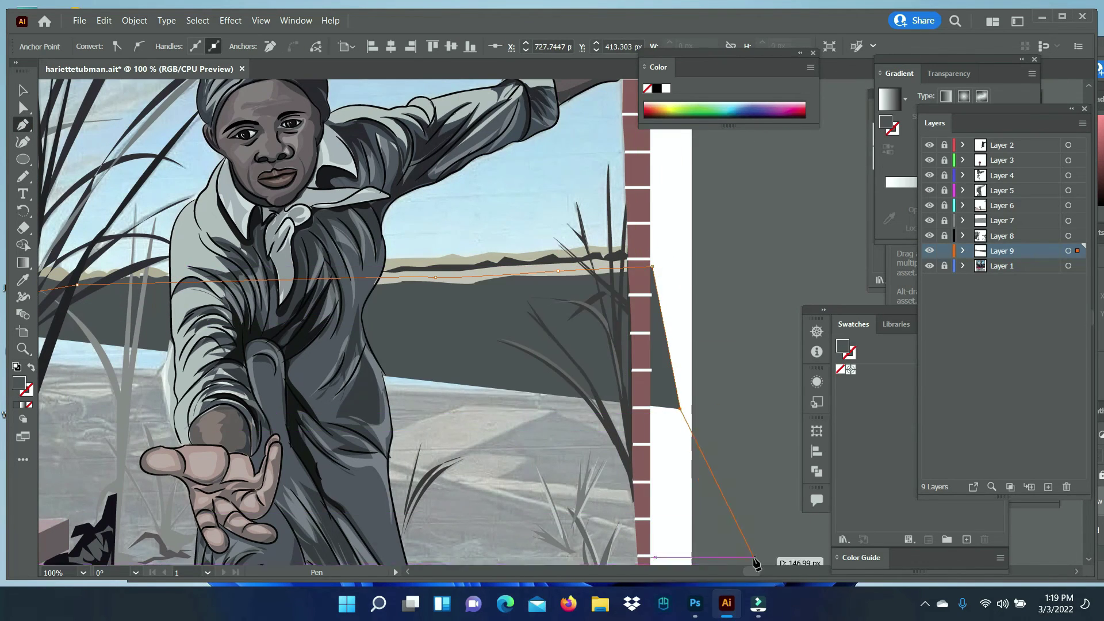
left_click_drag(752, 571, 745, 581)
scroll(1076, 576, "right", 4)
Trace the river's lower edge leftward and close the water shape
left_click(774, 410)
left_click(483, 390)
left_click(201, 369)
left_click(75, 363)
scroll(406, 569, "left", 5)
left_click(240, 352)
left_click(241, 318)
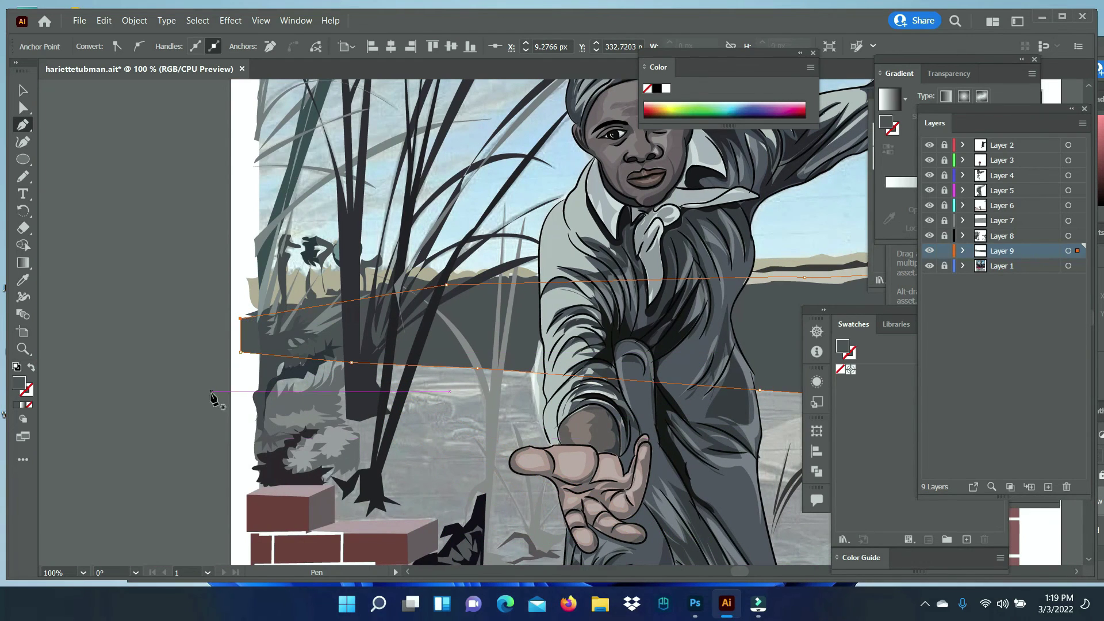
Fill the water shape with light blue sampled by the Eyedropper
left_click(29, 404)
left_click(23, 280)
left_click(770, 311)
key("v")
right_click(754, 260)
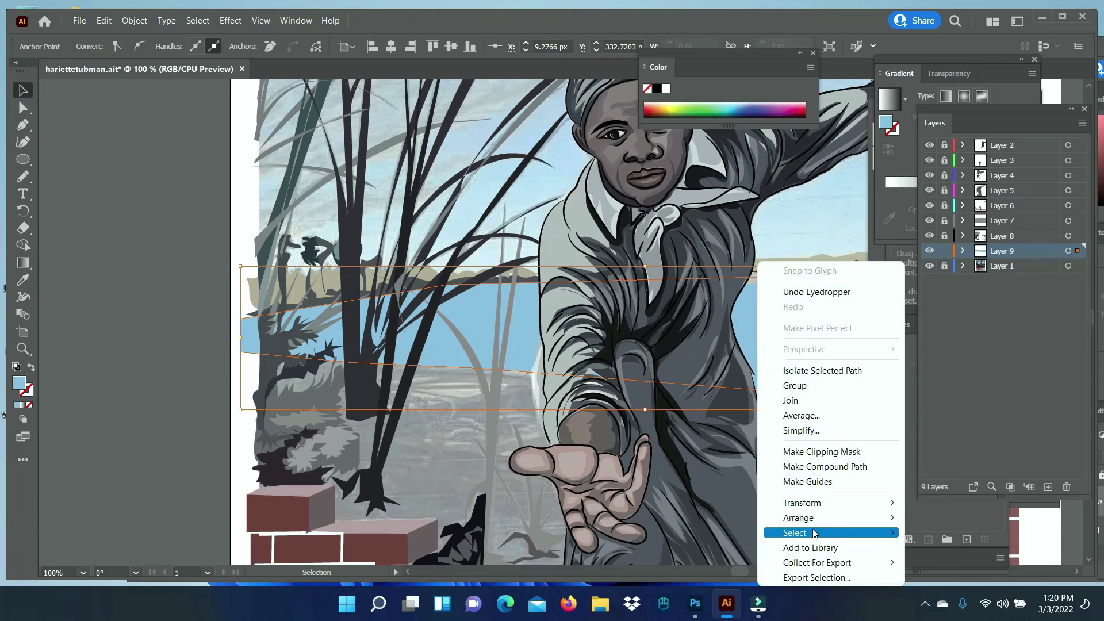
left_click(89, 278)
Scribble Pencil water texture across the left and centre of the river
key("n")
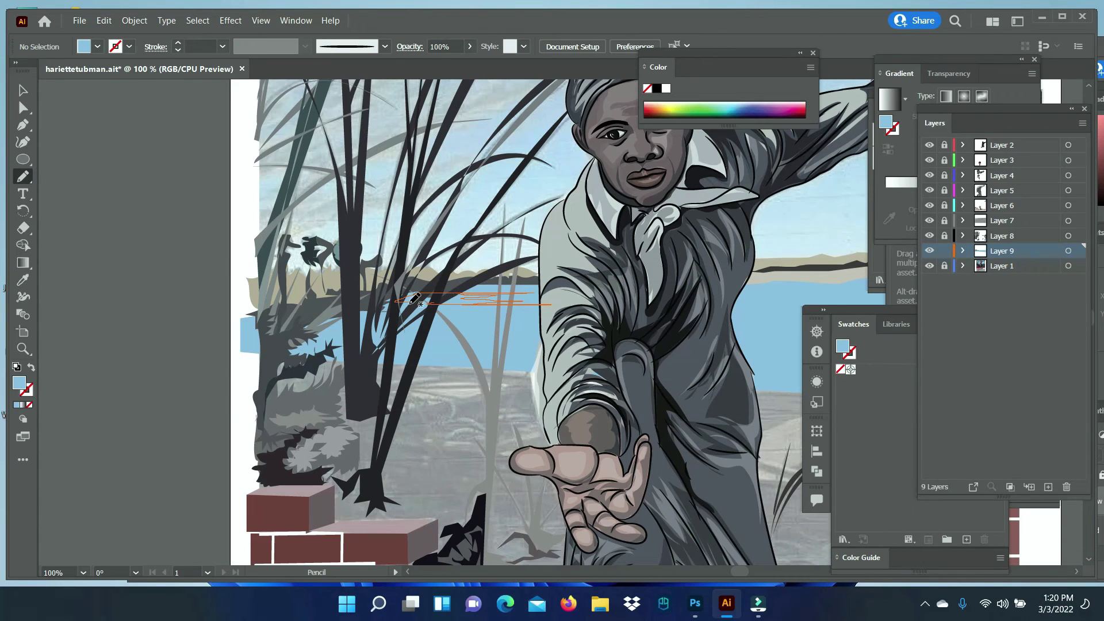
left_click_drag(535, 282, 537, 287)
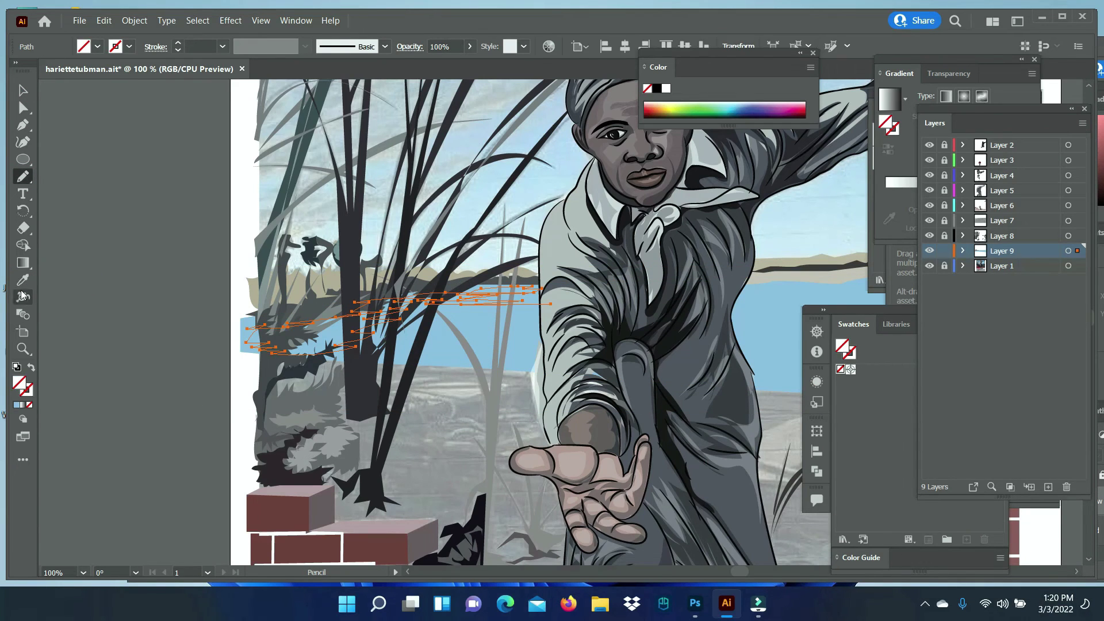
left_click(518, 368, "ctrl")
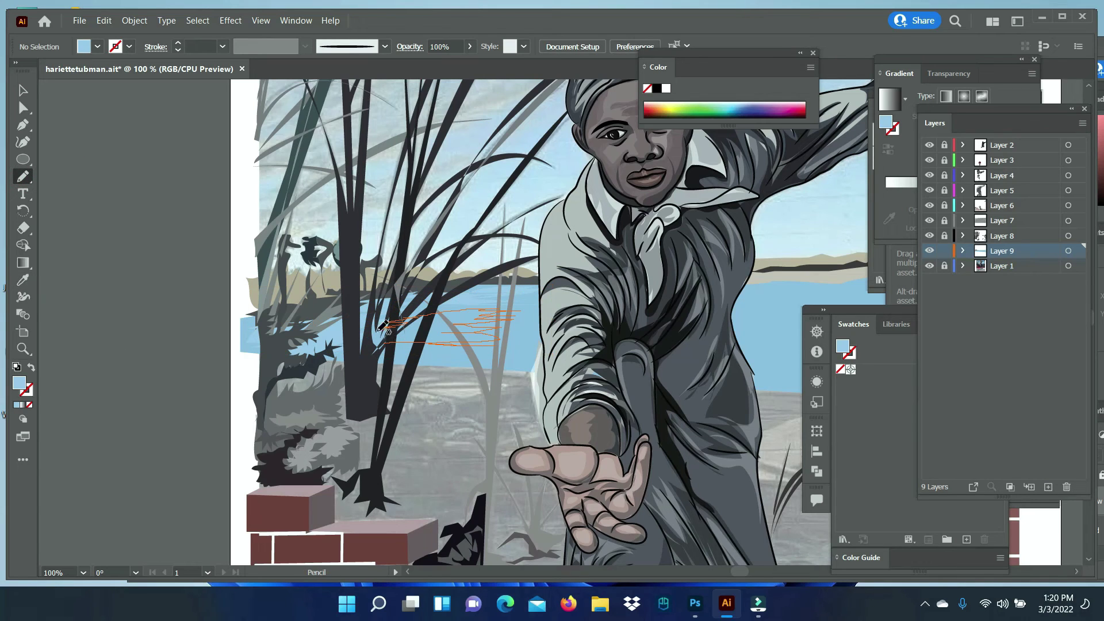
left_click_drag(381, 327, 383, 328)
left_click(819, 288, "ctrl")
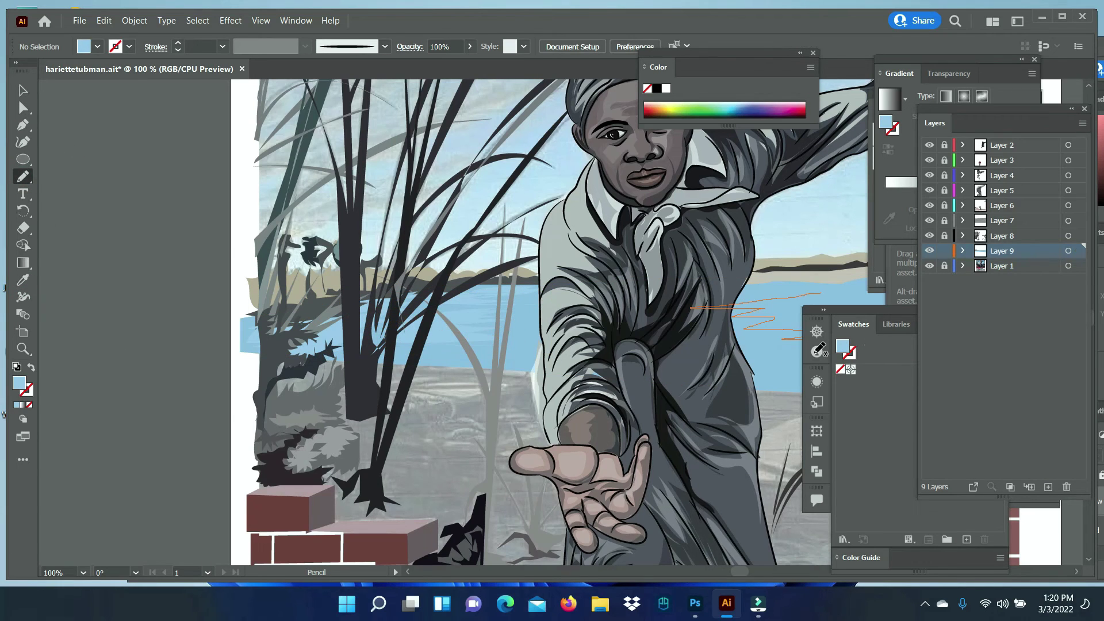
left_click_drag(753, 291, 770, 305)
Sample light blue for the scribbles and add water texture next to the right wall
key("i")
scroll(719, 305, "right", 3)
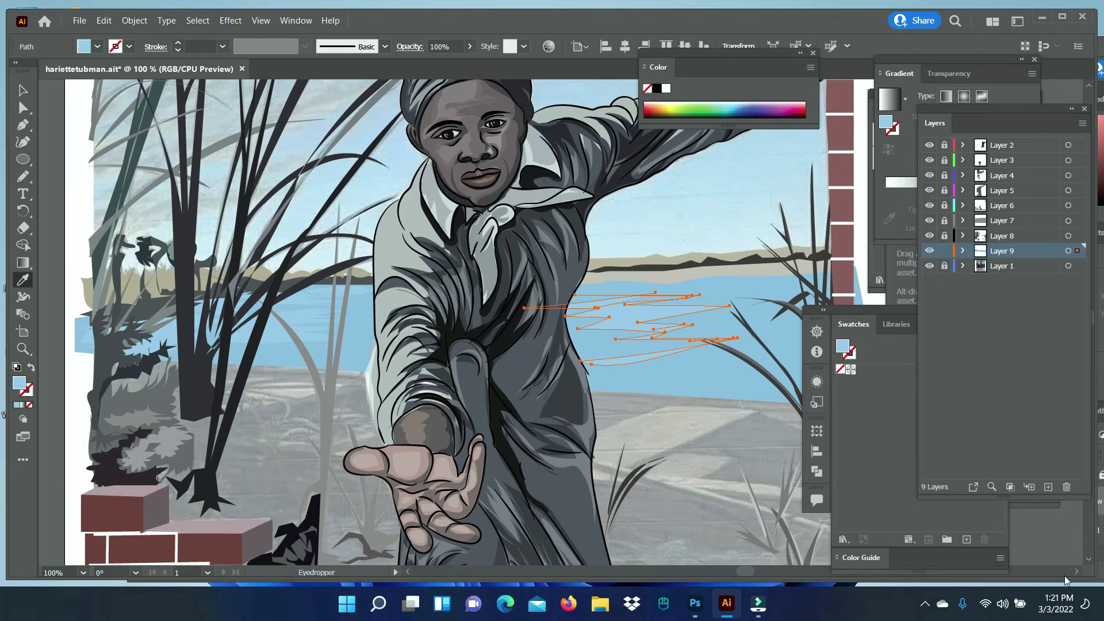
scroll(690, 313, "right", 2)
left_click(546, 234, "ctrl")
key("n")
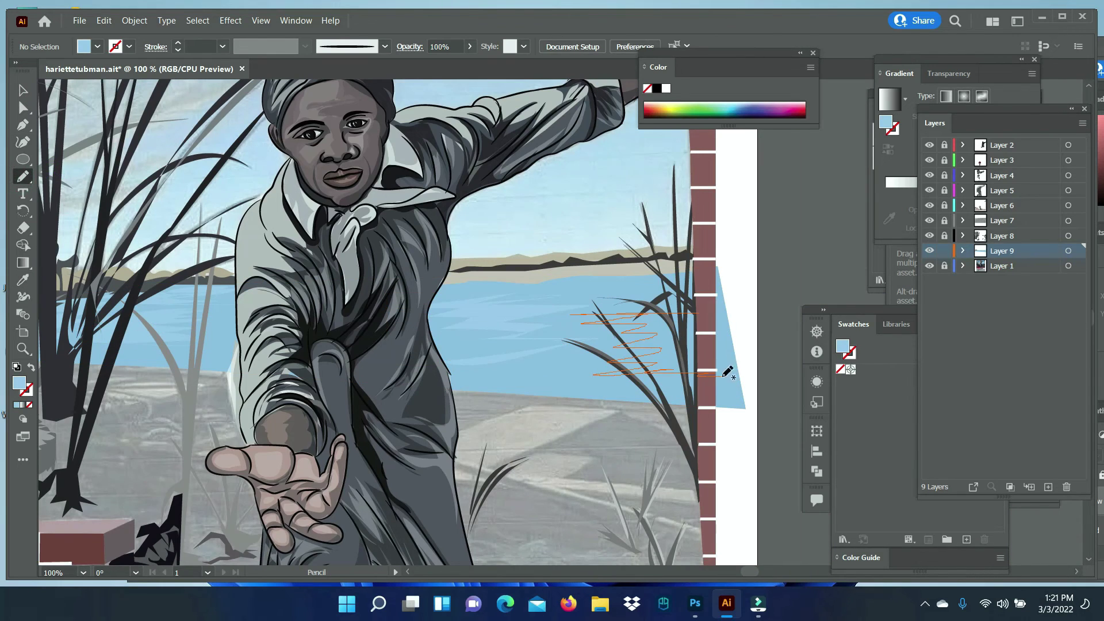
left_click_drag(702, 305, 703, 305)
key("i")
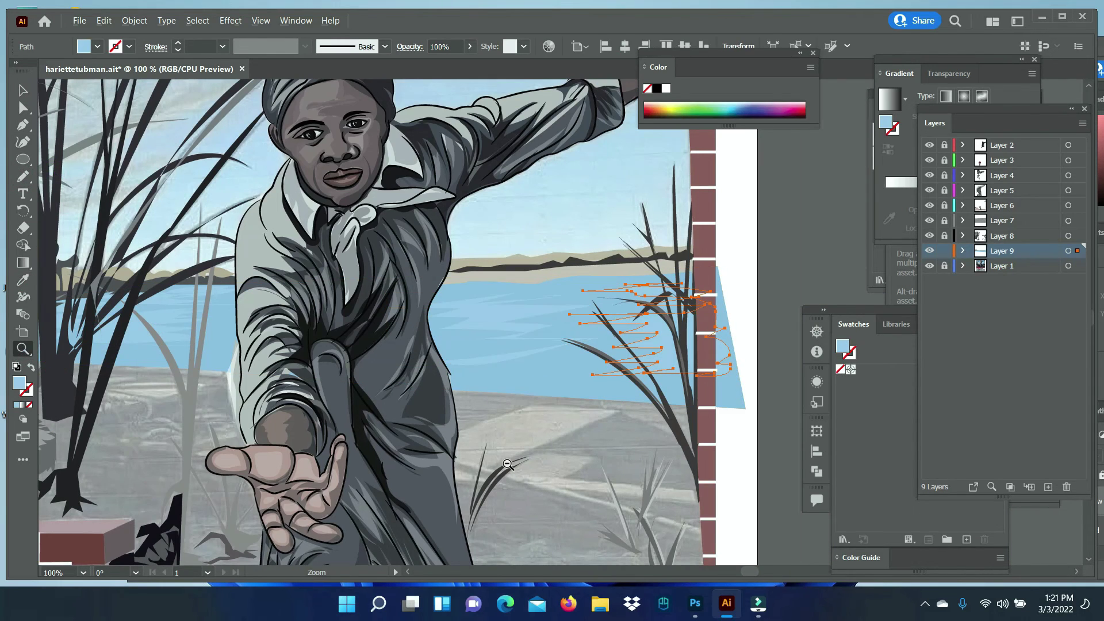
scroll(507, 463, "down", 5)
scroll(518, 449, "down", 2)
Draw a closed ground shape spanning from the river's lower edge down to the wall
left_click(579, 422)
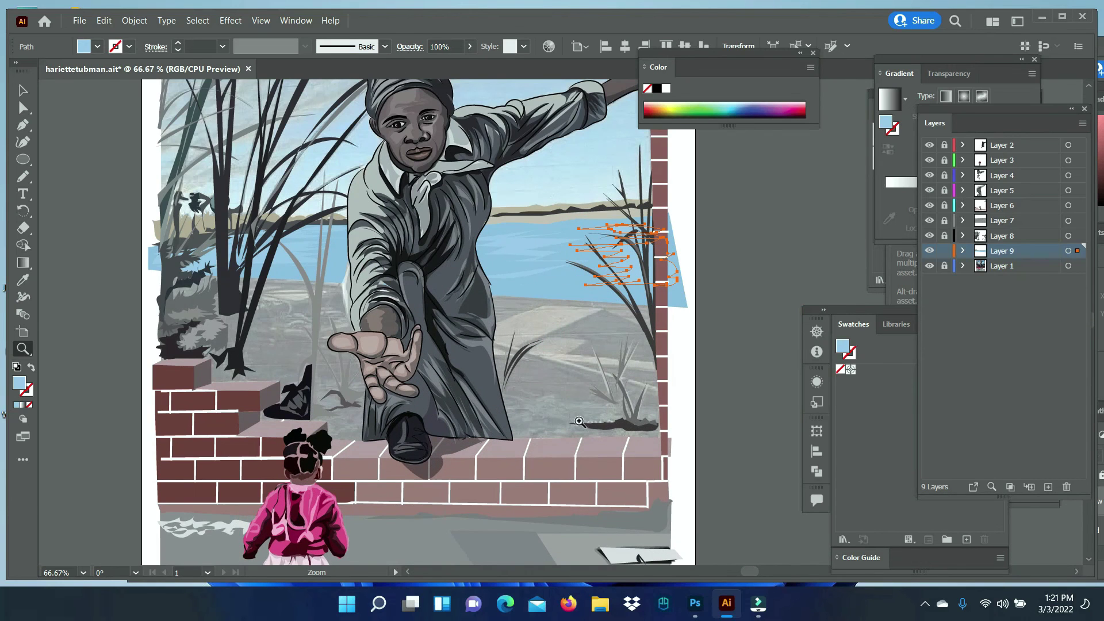
key("p")
left_click(151, 267)
left_click(322, 282)
left_click(598, 302)
left_click(687, 307)
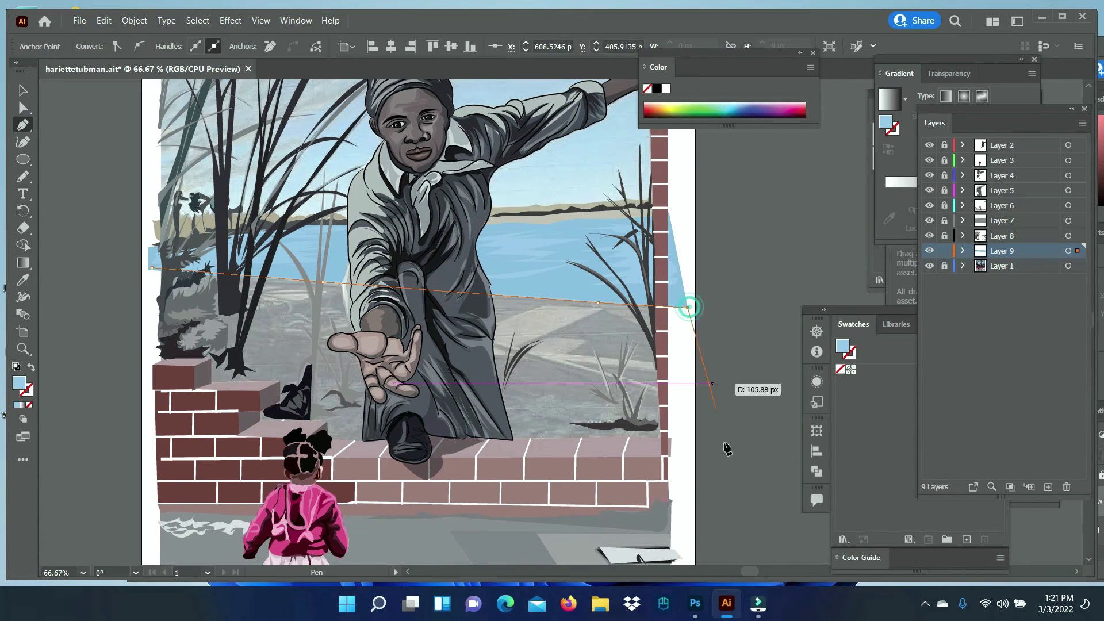
left_click(680, 448)
left_click(147, 437)
left_click(151, 268)
Fill the ground shape with a light grey sampled from the artwork
key("slash")
key("i")
left_click(657, 428)
left_click(438, 535)
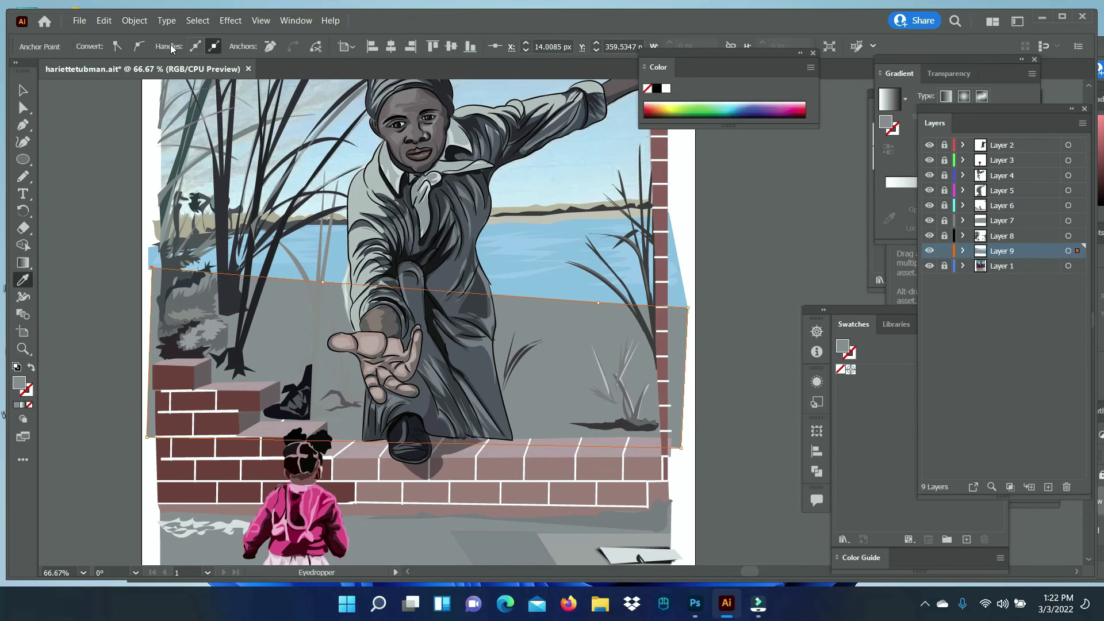
left_click(197, 20)
left_click(30, 94)
Scribble semi-transparent grey freehand texture across the ground
key("n")
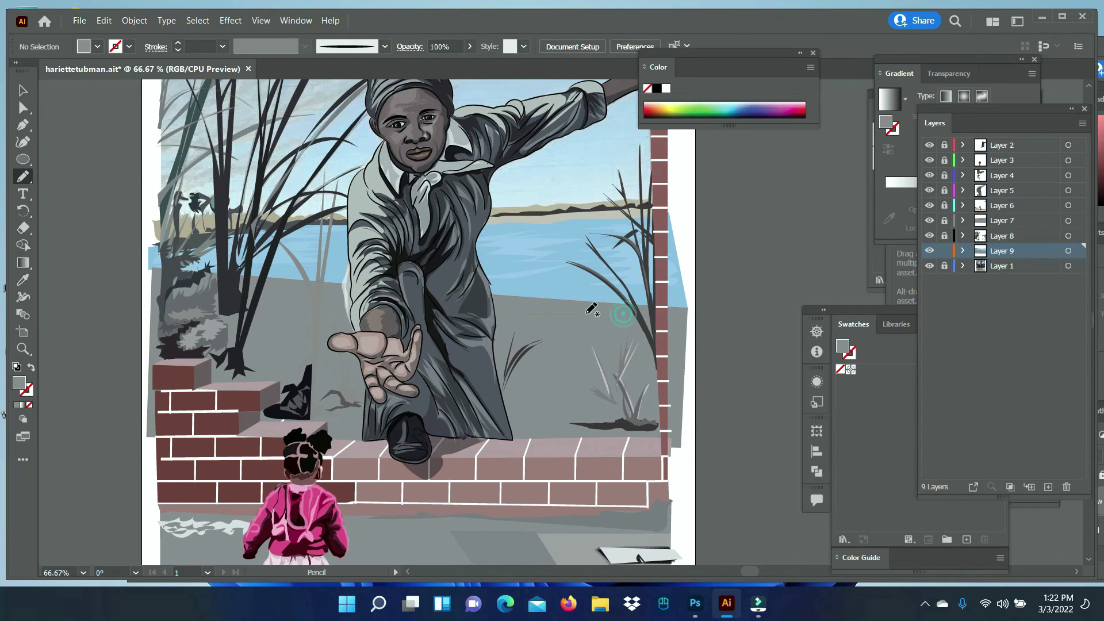
left_click_drag(689, 331, 492, 303)
left_click(523, 542)
key("n")
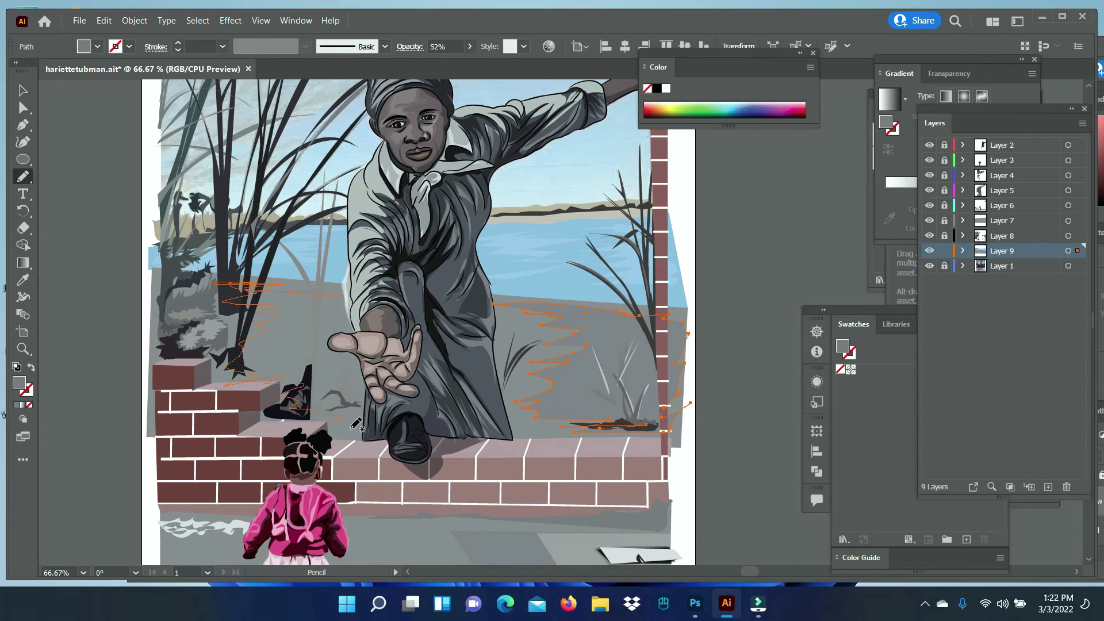
left_click(270, 322)
left_click(468, 46)
left_click(20, 88)
left_click(71, 138)
key("n")
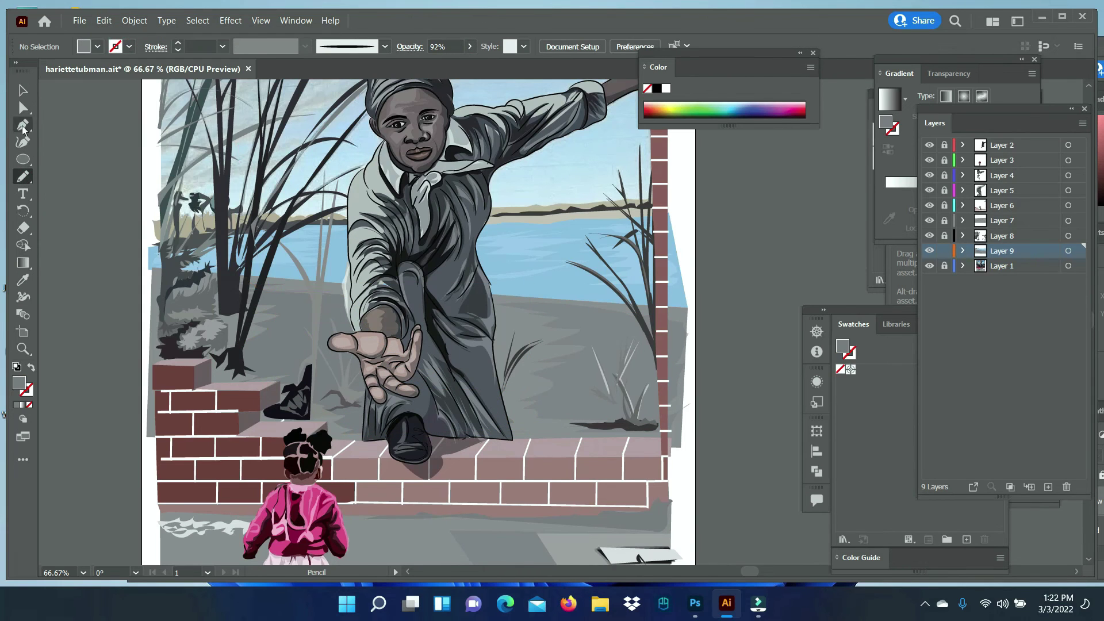
Draw a thin dark grey line along the near riverbank
left_click(712, 314)
left_click_drag(239, 278, 224, 282)
left_click(23, 280)
double_click(26, 389)
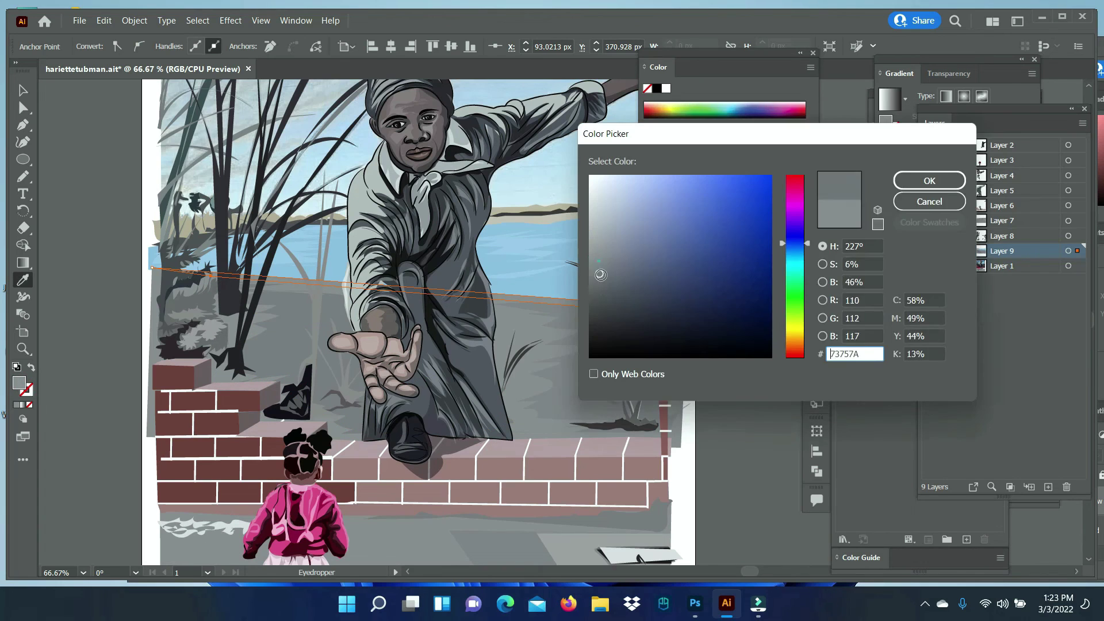
key("Return")
key("v")
left_click(575, 464)
Zoom out to 50% and place the sky shape's top-left and top-right anchors
key("z")
left_click(488, 423, "alt")
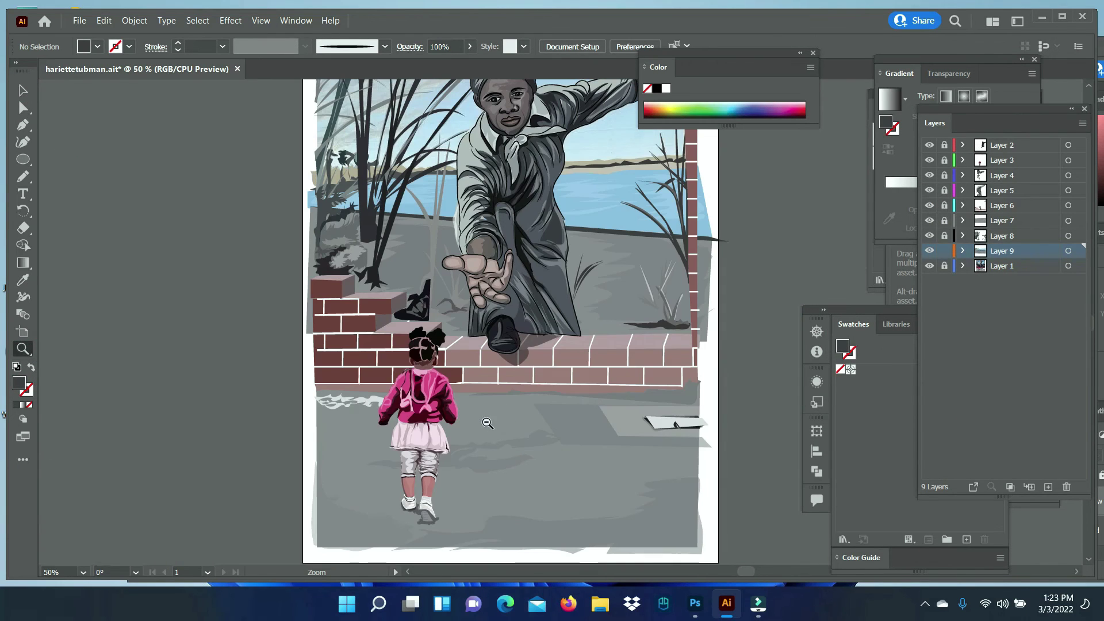
left_click(1091, 104)
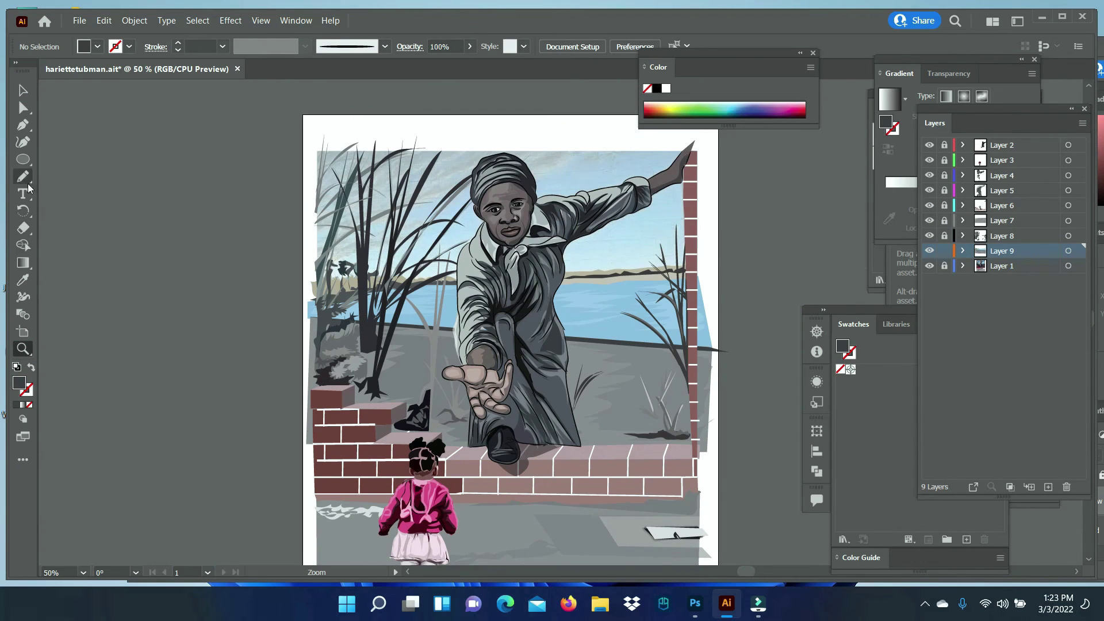
left_click(315, 148)
left_click(696, 151)
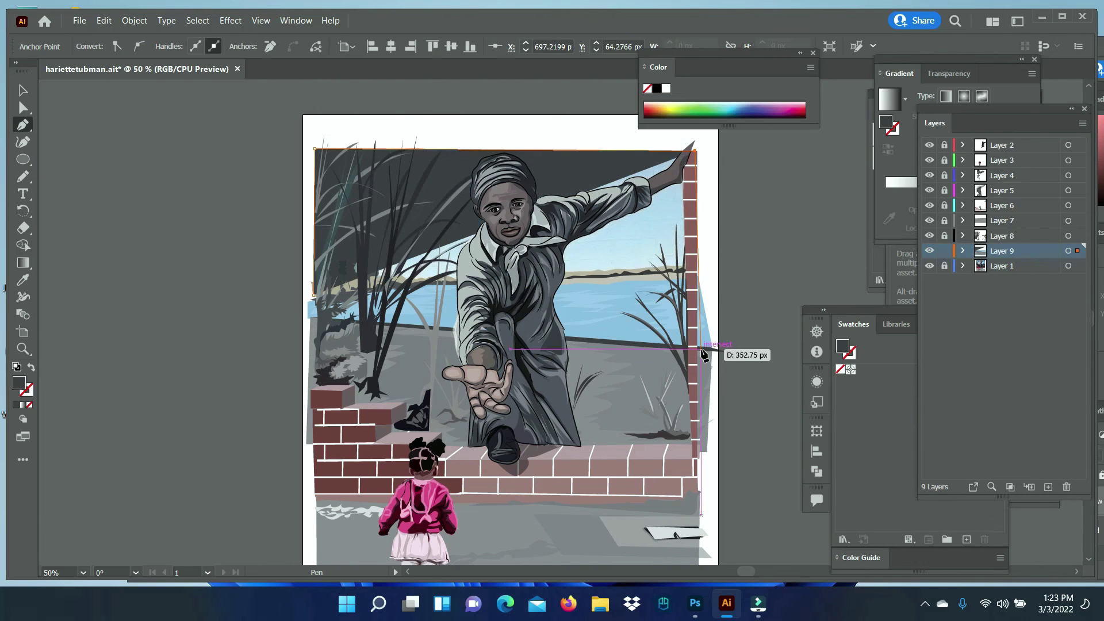
Close the sky shape above the river and lower its opacity to 48%
left_click(691, 270)
left_click(316, 295)
key("v")
left_click_drag(471, 49, 439, 66)
right_click(575, 179)
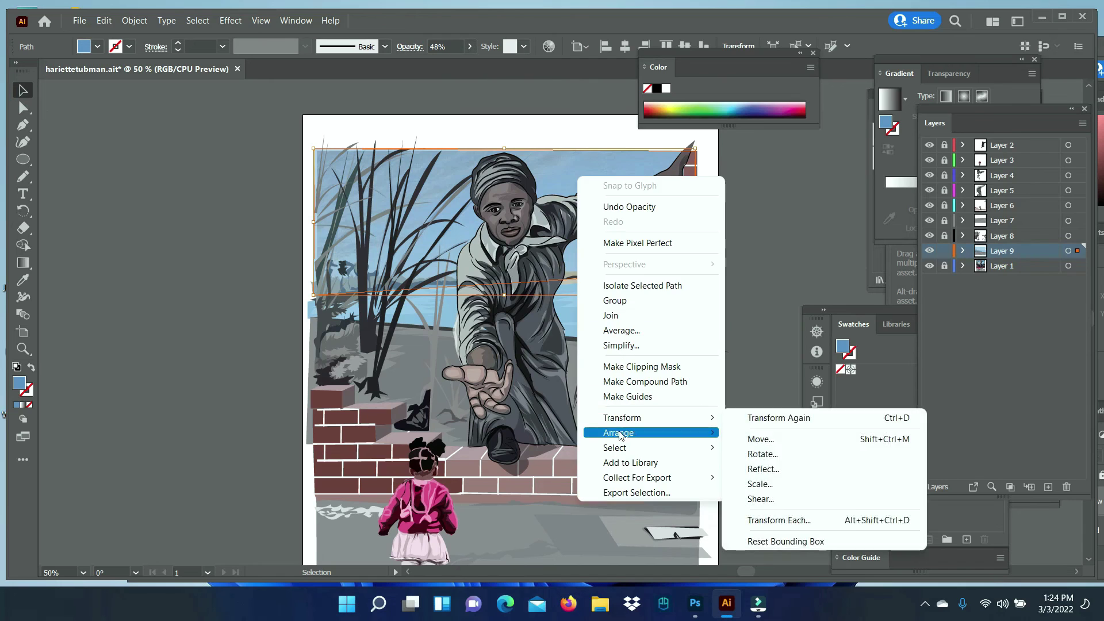
left_click(69, 304)
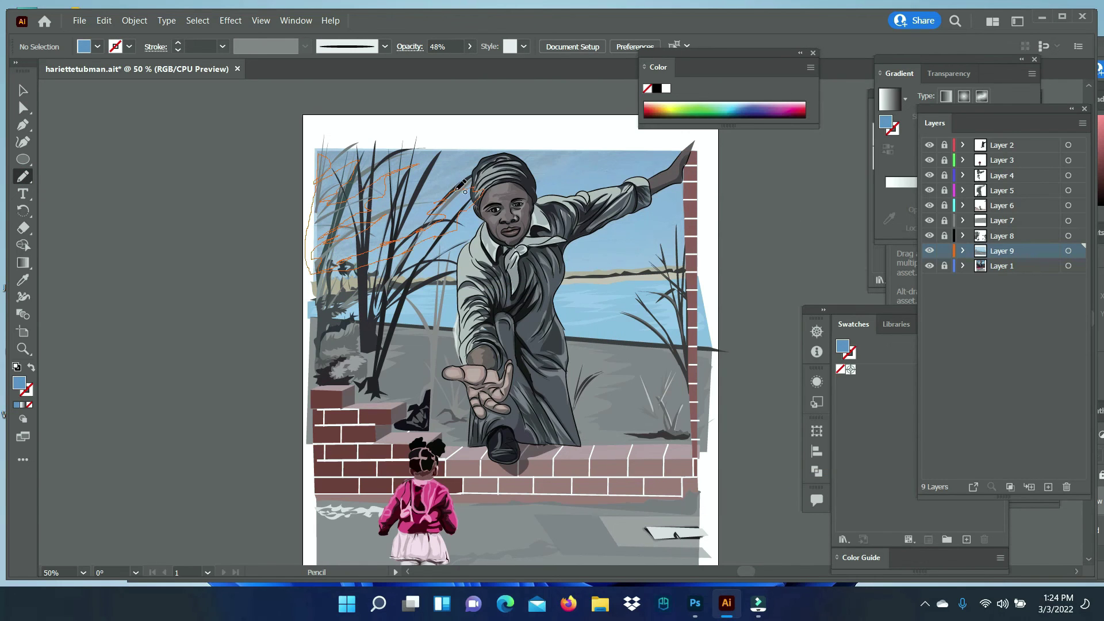
Scribble grey streaks into the upper-left sky at 31% opacity
left_click_drag(463, 185, 465, 192)
key("i")
left_click(351, 345)
left_click_drag(470, 46, 430, 63)
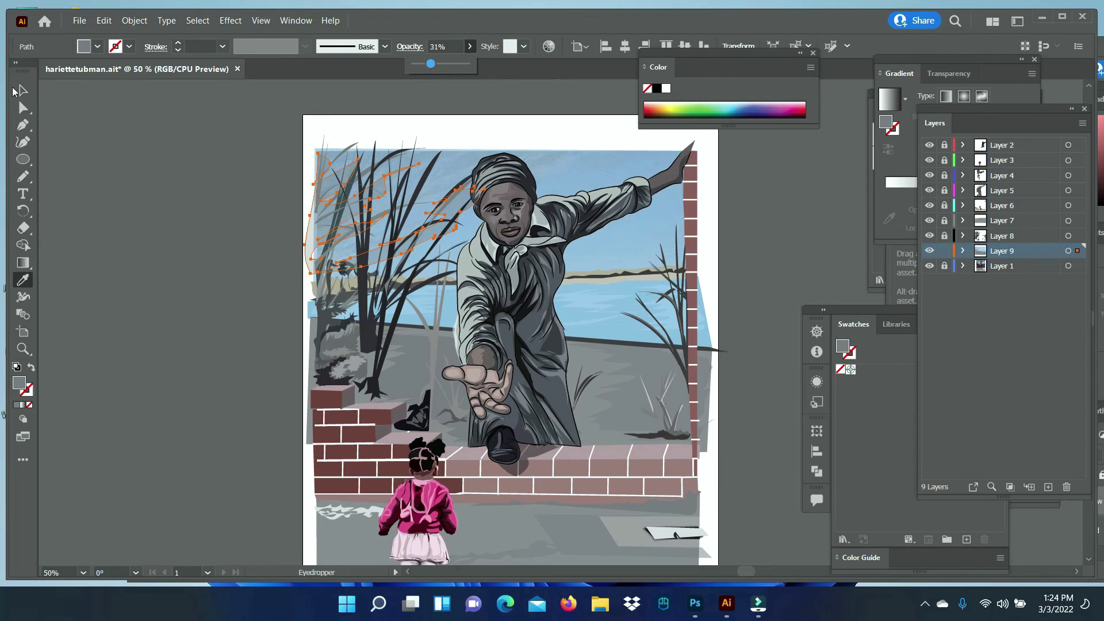
key("ctrl+shift+a")
Add more sky streaks above her head and a white streak along the horizon
key("n")
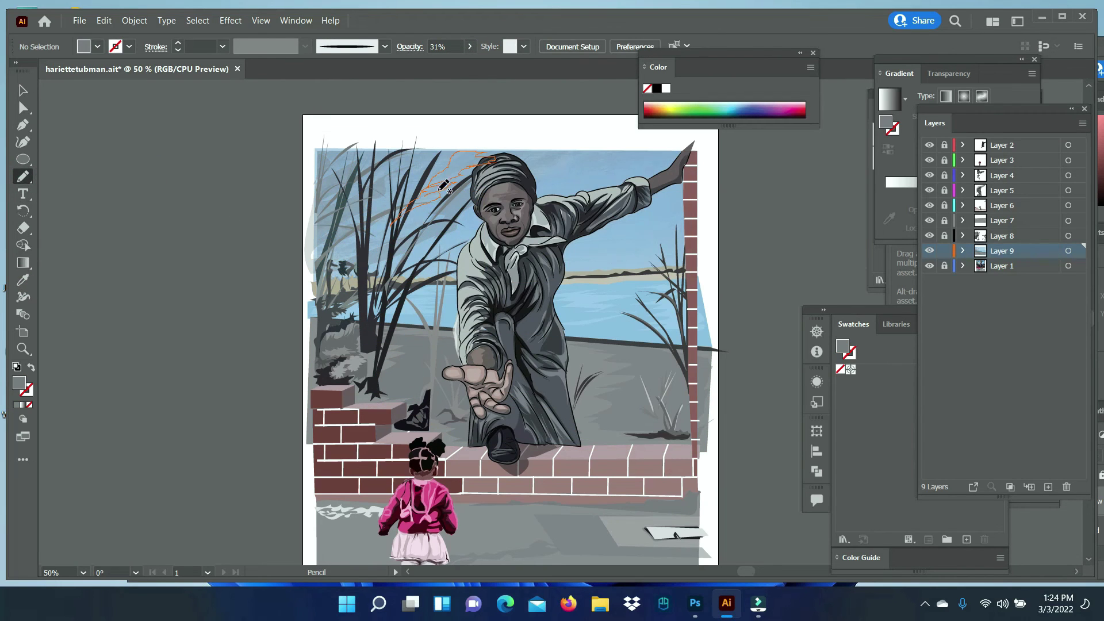
left_click_drag(444, 185, 446, 187)
left_click(23, 90)
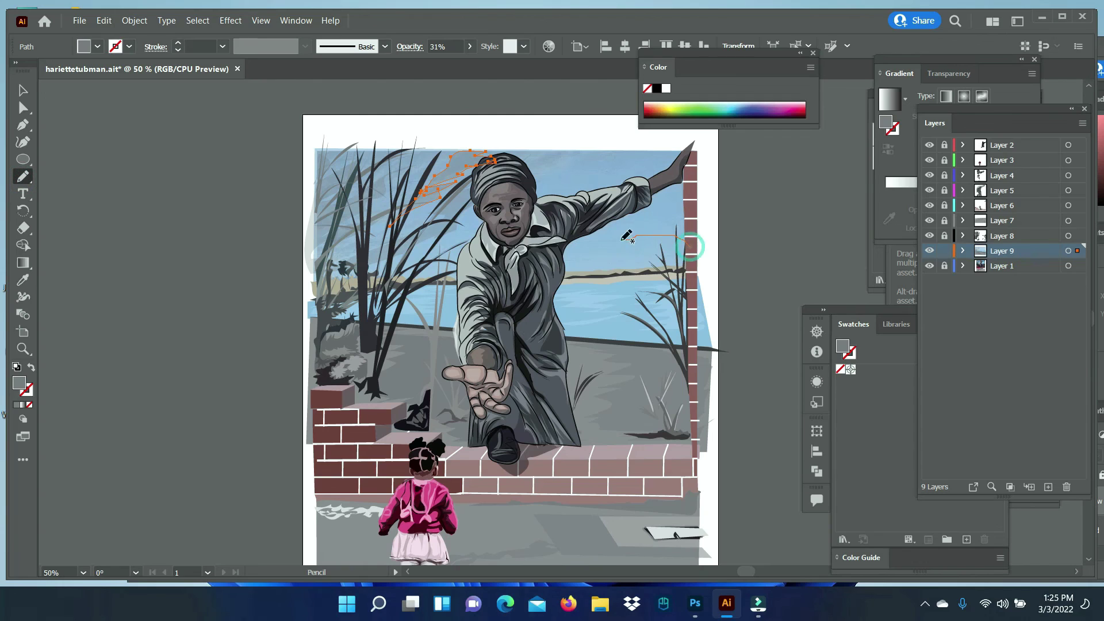
left_click_drag(693, 264, 690, 268)
left_click(23, 90)
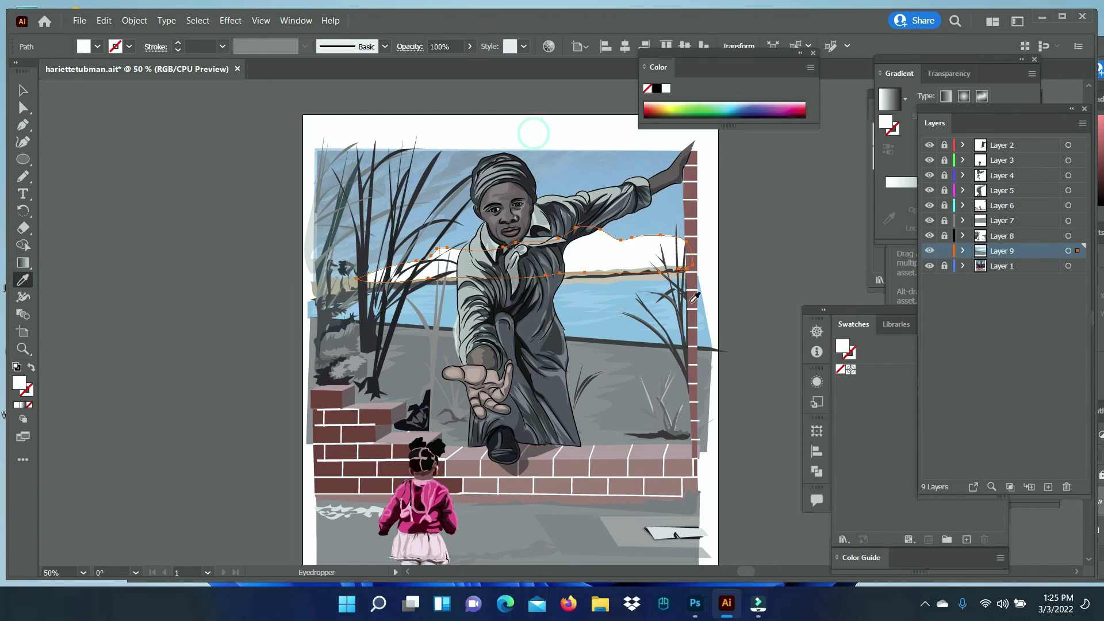
key("ctrl+z")
key("n")
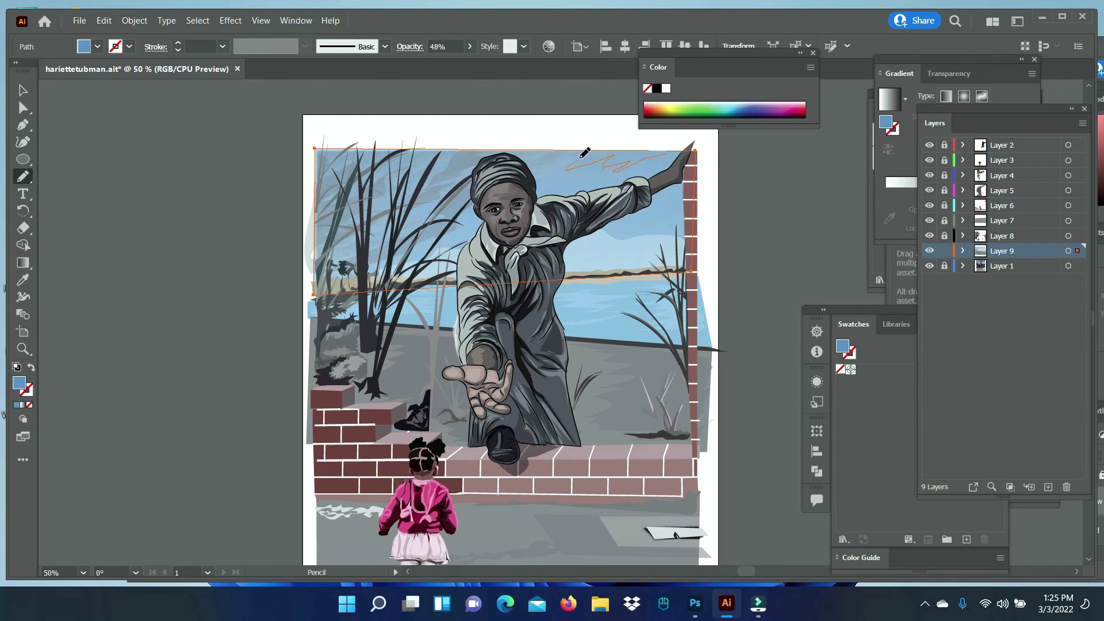
Reshape the sky's top edge and give it a fully opaque light blue fill
left_click_drag(558, 140, 678, 150)
key("v")
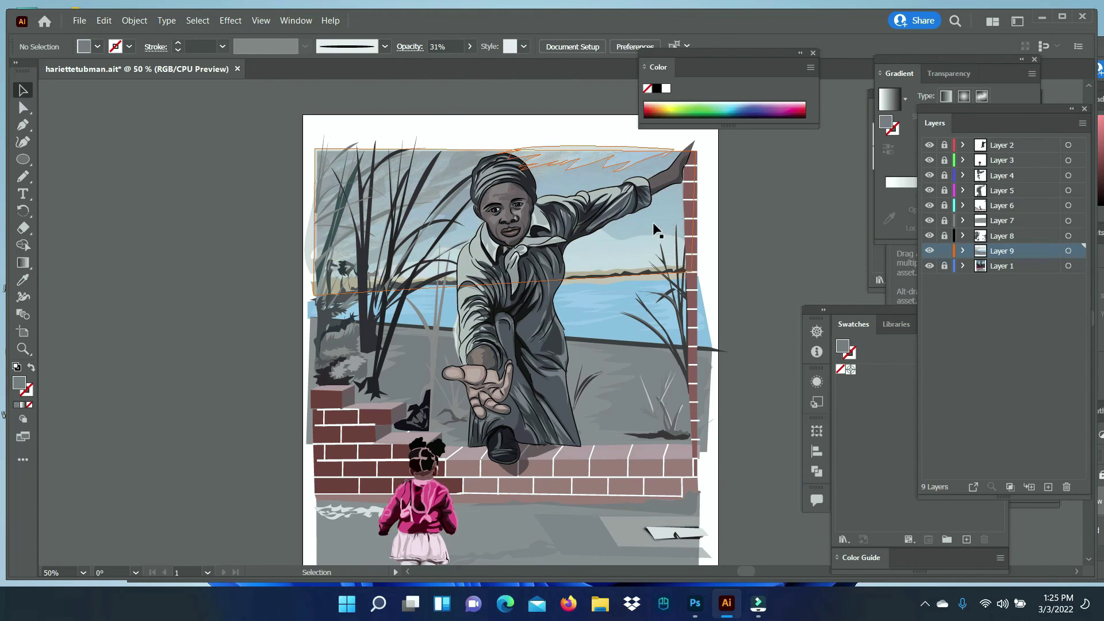
left_click(470, 46)
left_click_drag(434, 63, 467, 64)
left_click(23, 280)
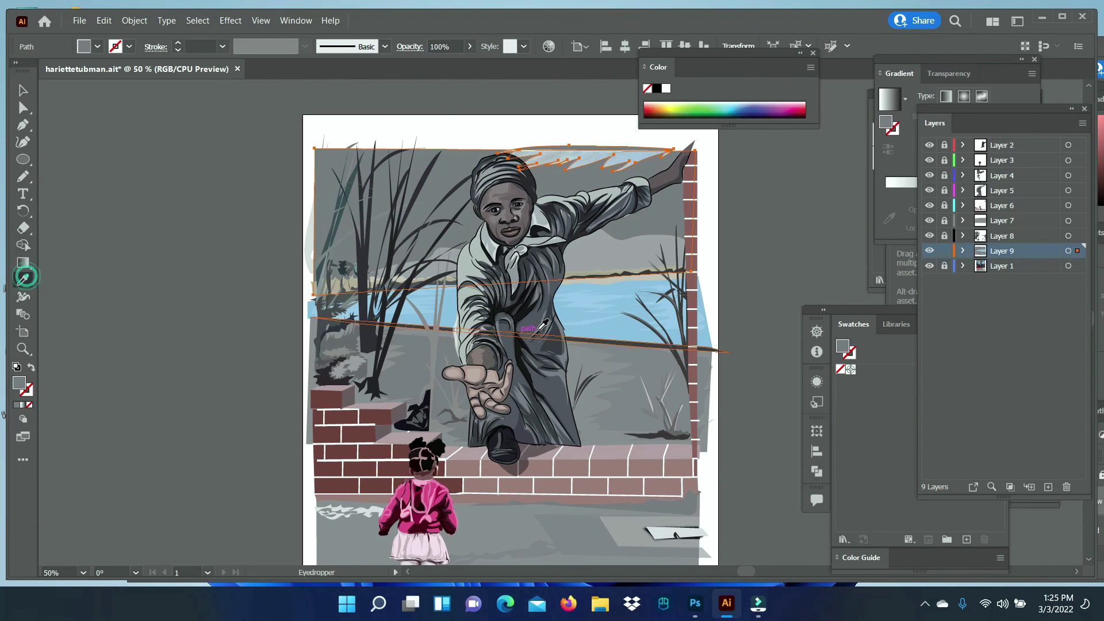
left_click(624, 292)
left_click(23, 90)
left_click(768, 555)
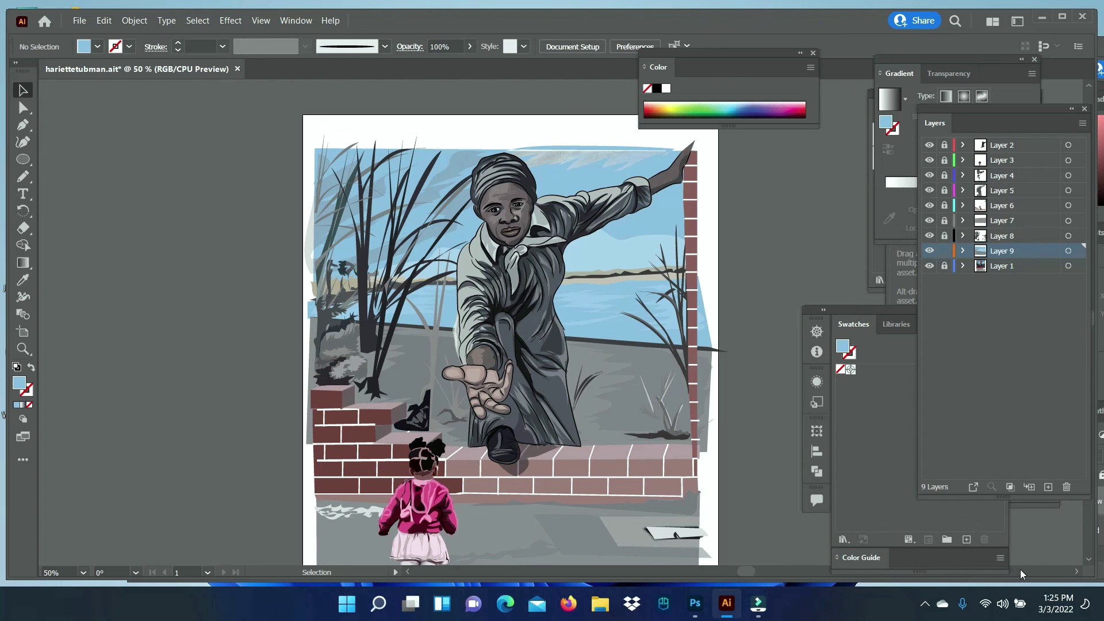
Zoom in on the cloak edge and try a freehand stroke along it, then undo it
left_click(23, 348)
left_click_drag(517, 340, 567, 353)
left_click(24, 176)
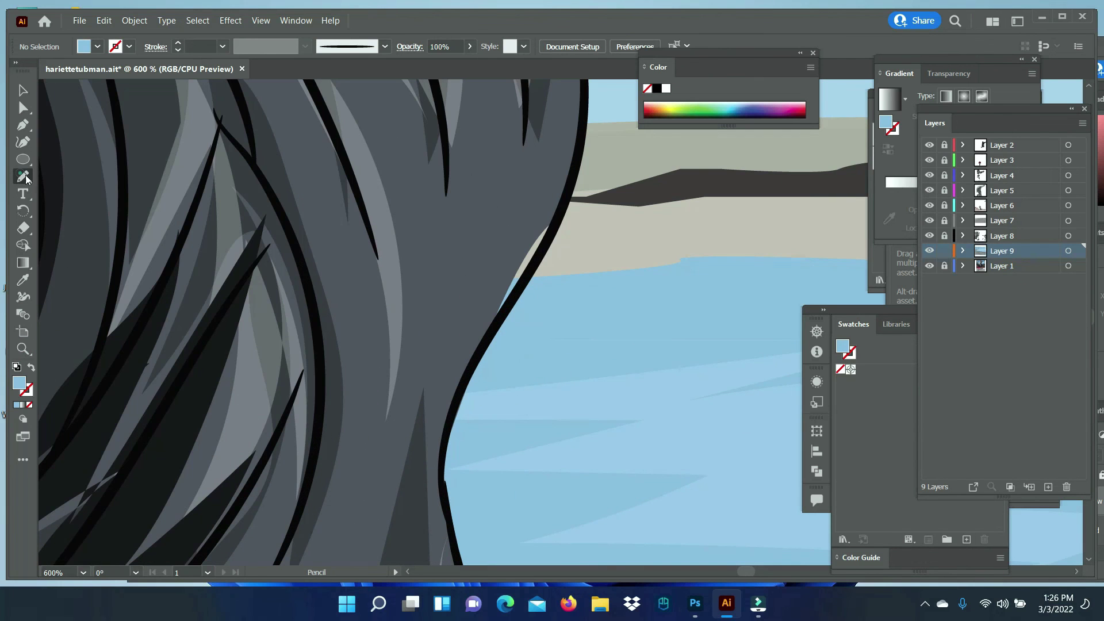
key("ctrl+z")
left_click_drag(565, 198, 526, 273)
key("i")
key("ctrl+z")
Unlock layers 6, 7 and 8 and draw a freehand shape along the cloak edge
left_click_drag(944, 235, 944, 205)
key("v")
left_click(516, 260)
left_click(18, 182)
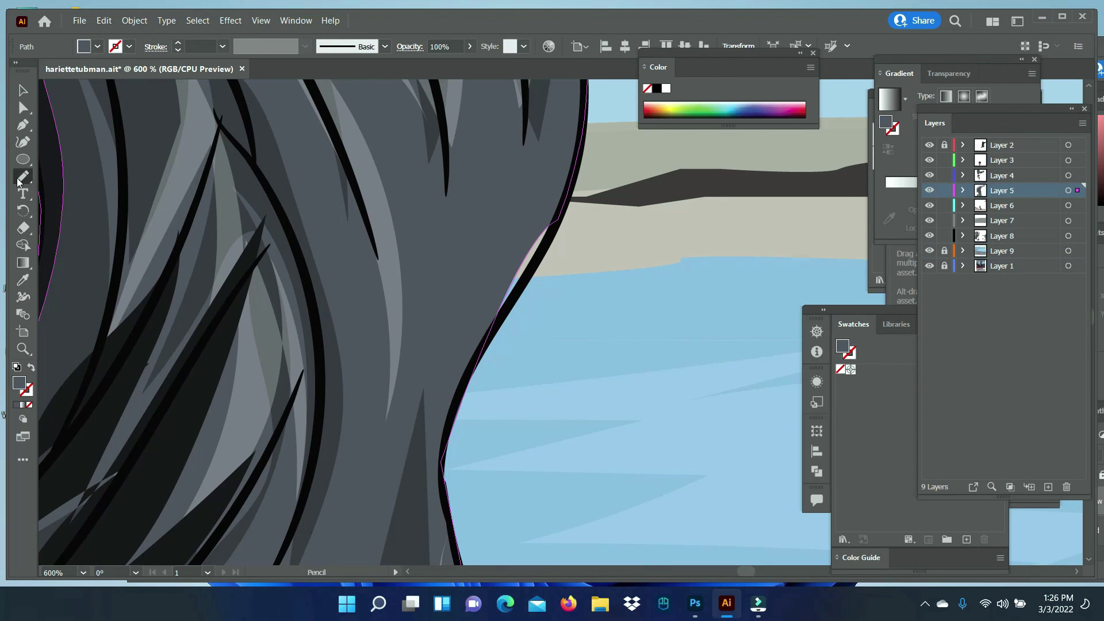
left_click(577, 304)
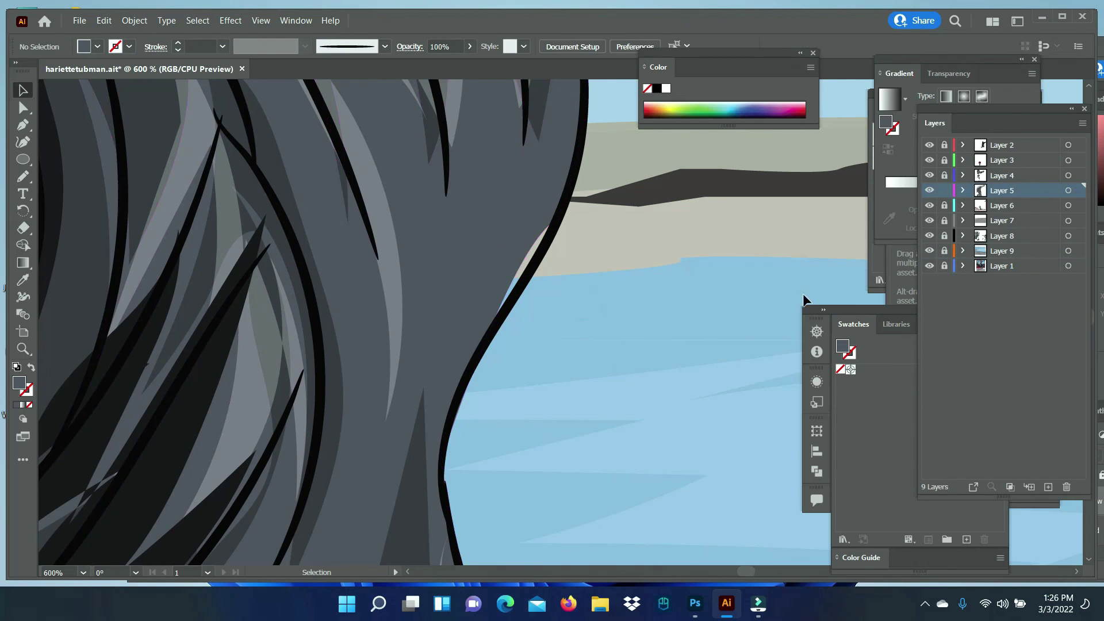
left_click_drag(557, 216, 537, 257)
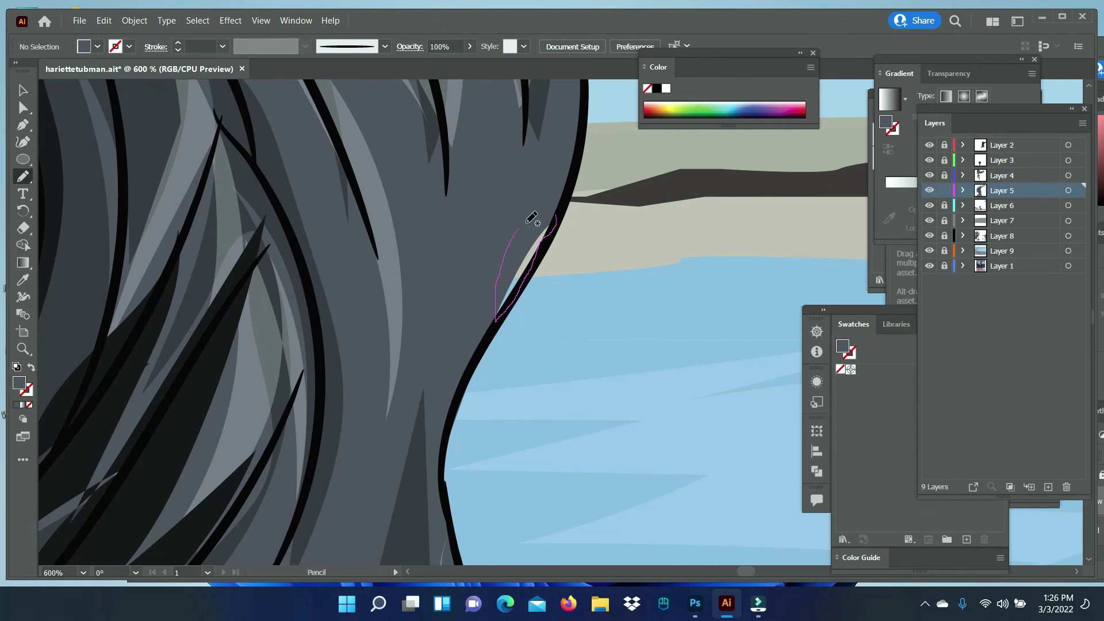
Give the new sleeve highlight shape a light-grey fill
key("z")
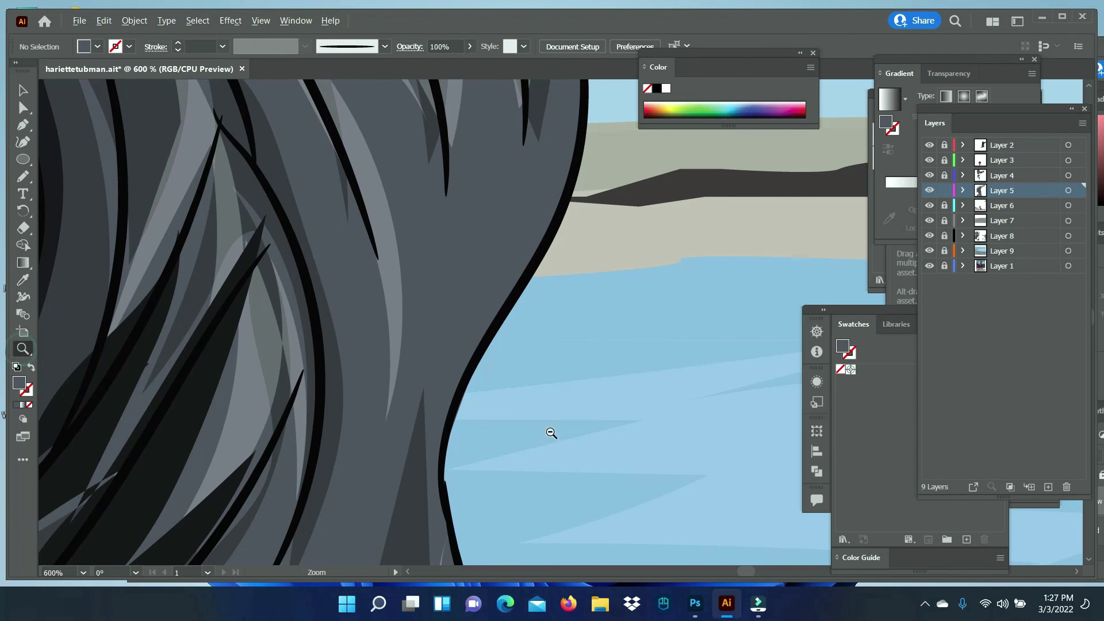
scroll(551, 432, "up", 10)
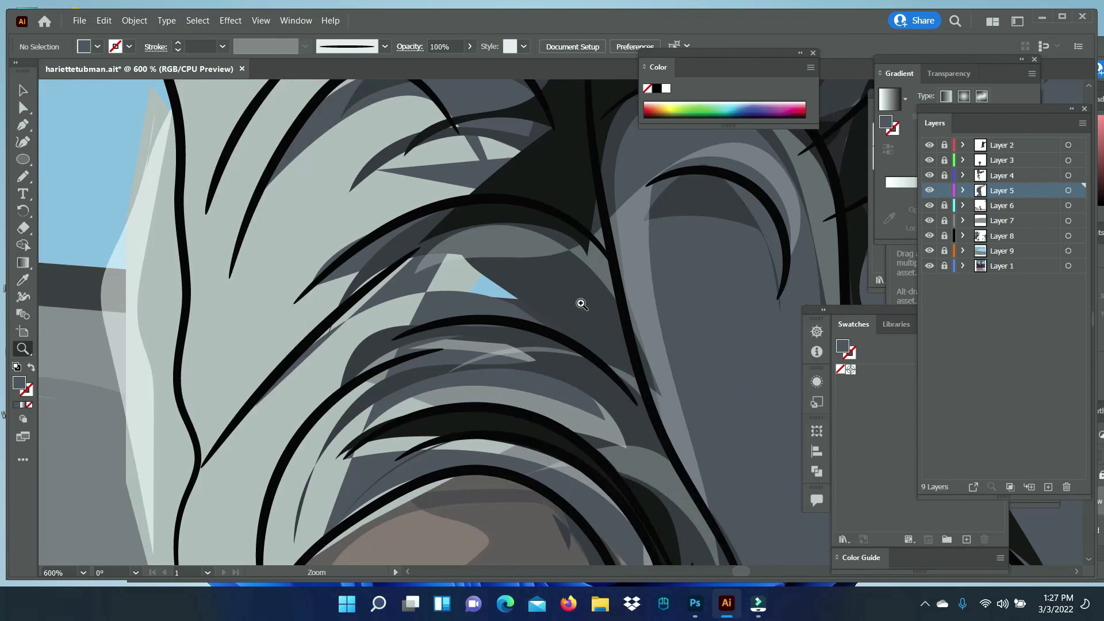
left_click(582, 304)
key("n")
key("i")
left_click(71, 293)
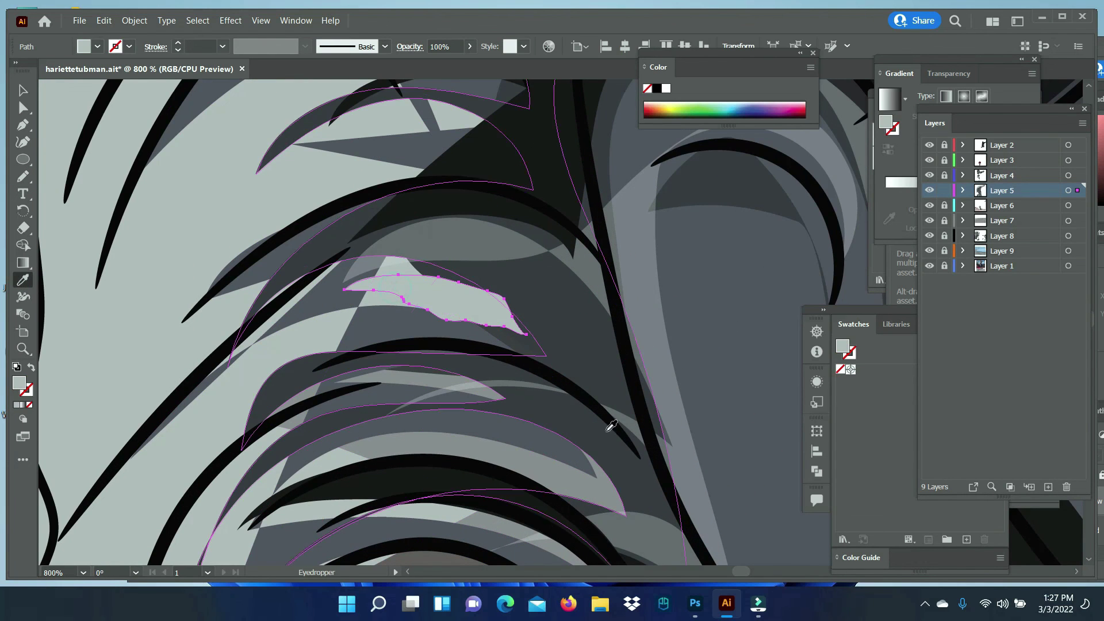
Zoom and scroll around the reaching hand to inspect the thumb and wrist
key("z")
left_click(626, 394, "alt")
scroll(626, 394, "down", 5)
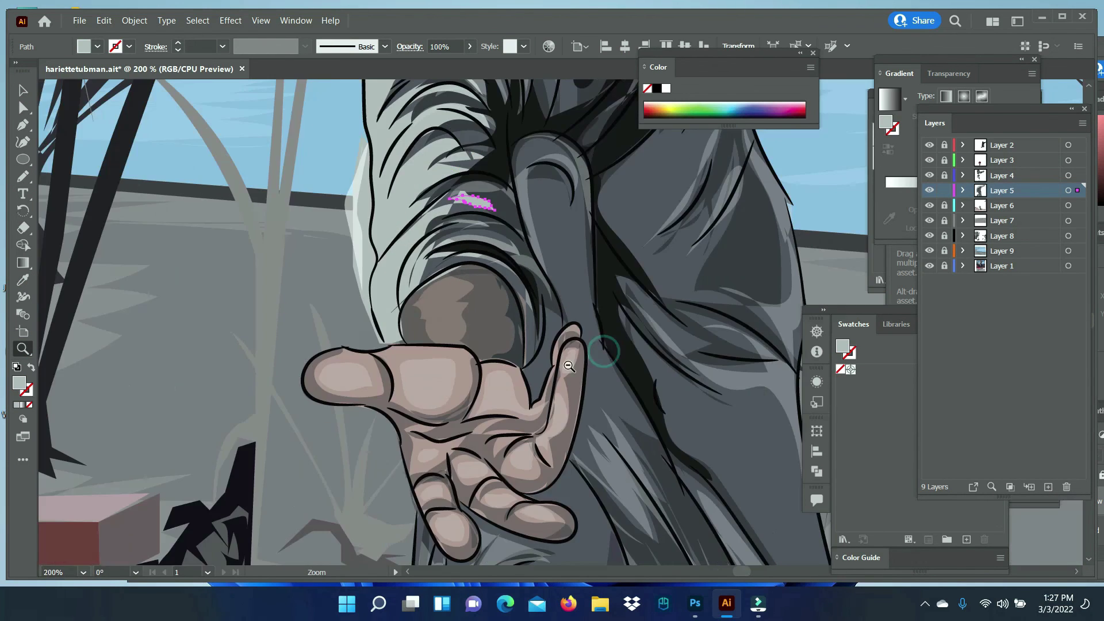
scroll(625, 395, "up", 8)
left_click(23, 178)
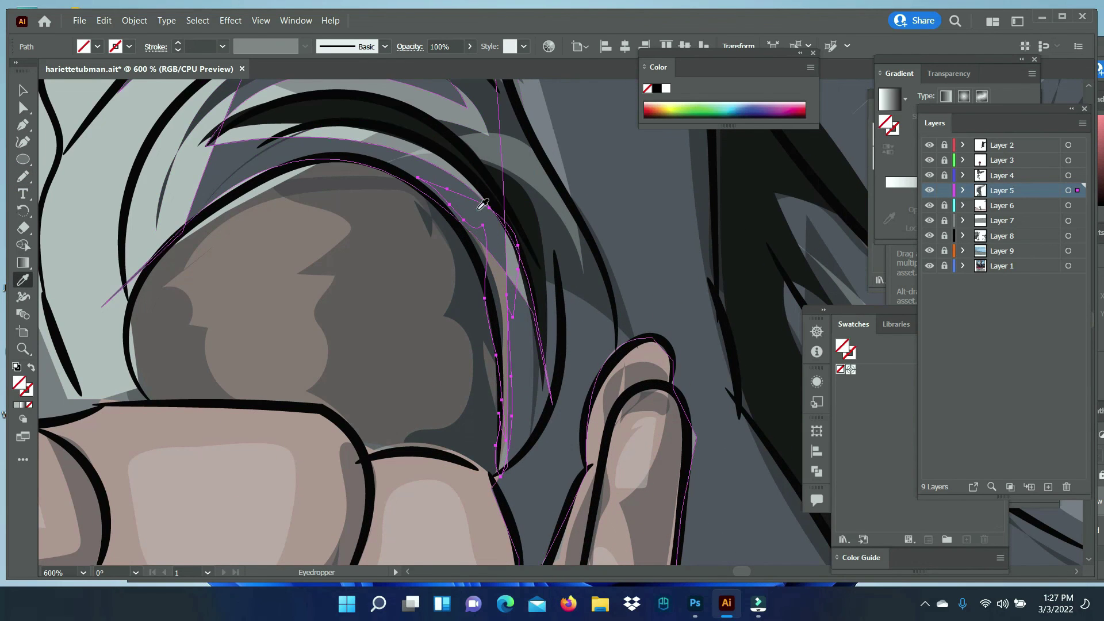
key("z")
left_click(608, 382, "alt")
scroll(616, 323, "down", 3)
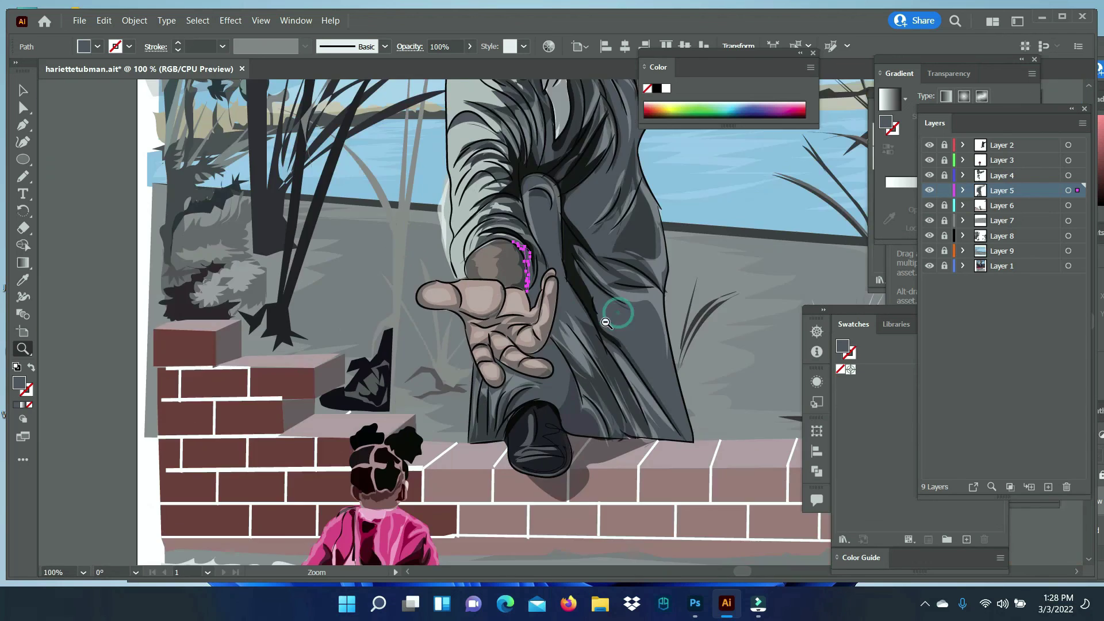
scroll(618, 308, "down", 2)
scroll(621, 304, "down", 2)
scroll(623, 298, "up", 3)
scroll(623, 298, "up", 2)
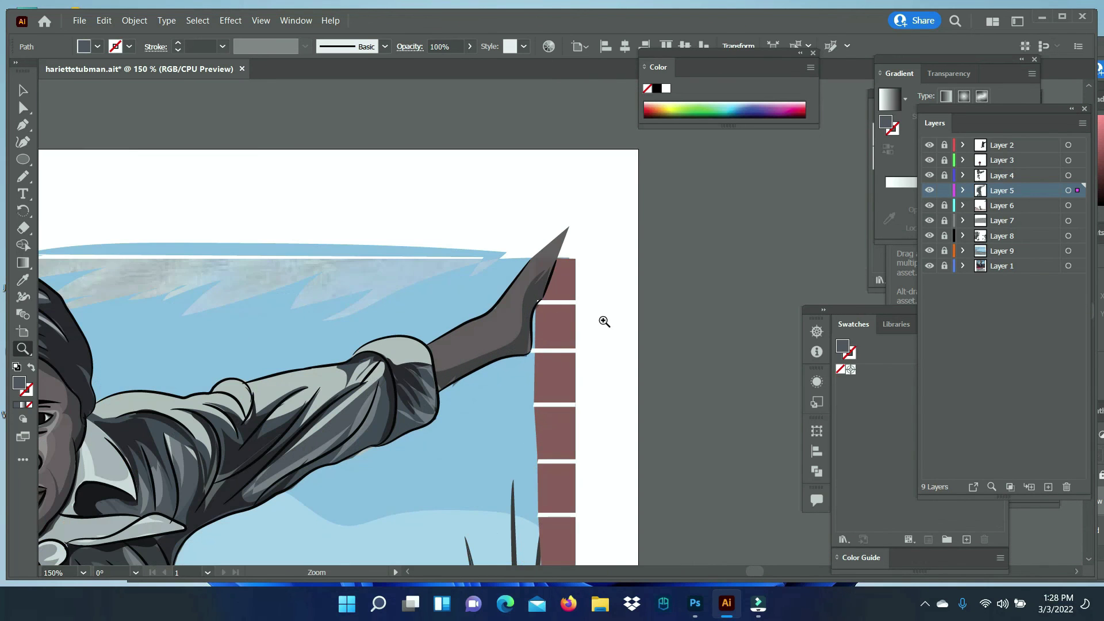
Eraser-trim the raised hand on Layer 6, then lock layers 2 through 9 again
key("v")
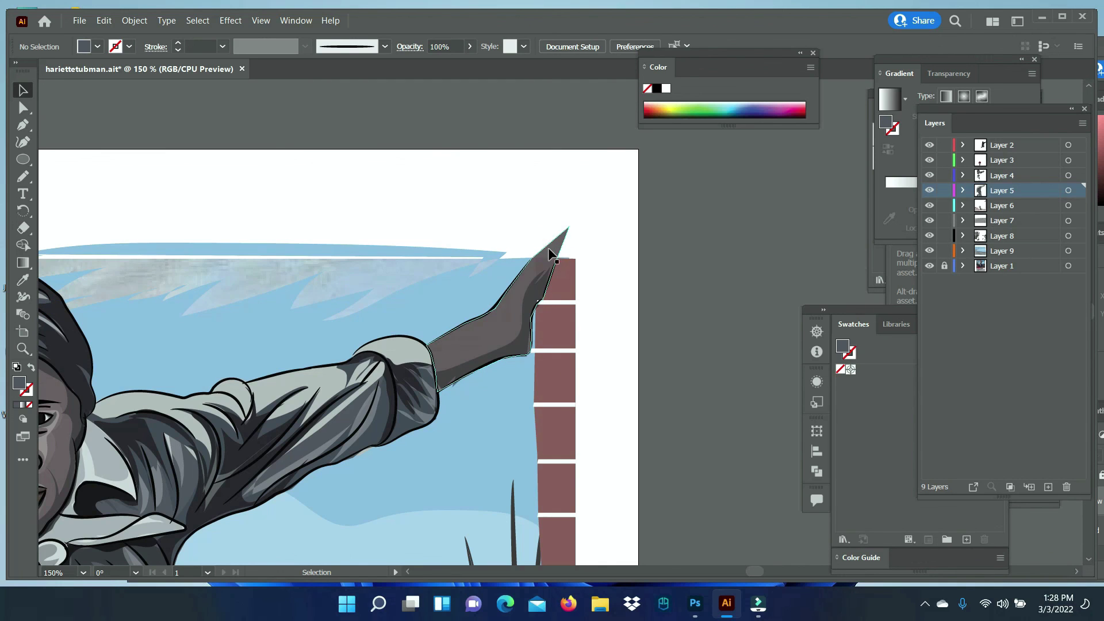
left_click(549, 253)
key("shift+e")
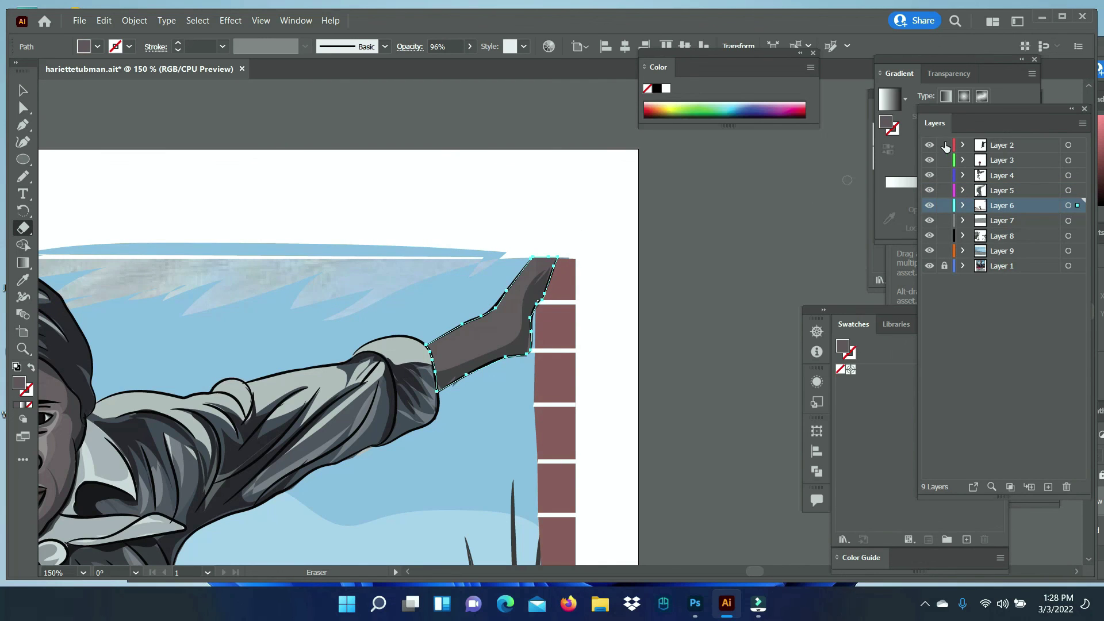
left_click_drag(946, 147, 944, 252)
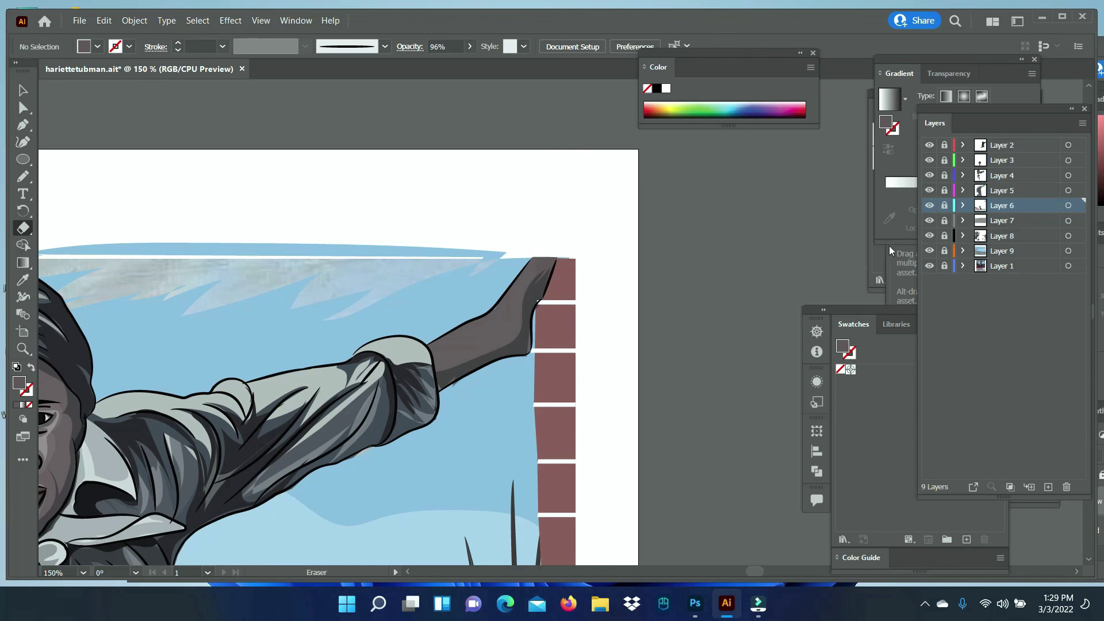
Zoom out to view the whole illustration, then zoom in on its top
left_click(312, 347, "alt")
left_click(641, 311, "alt")
left_click(555, 412, "alt")
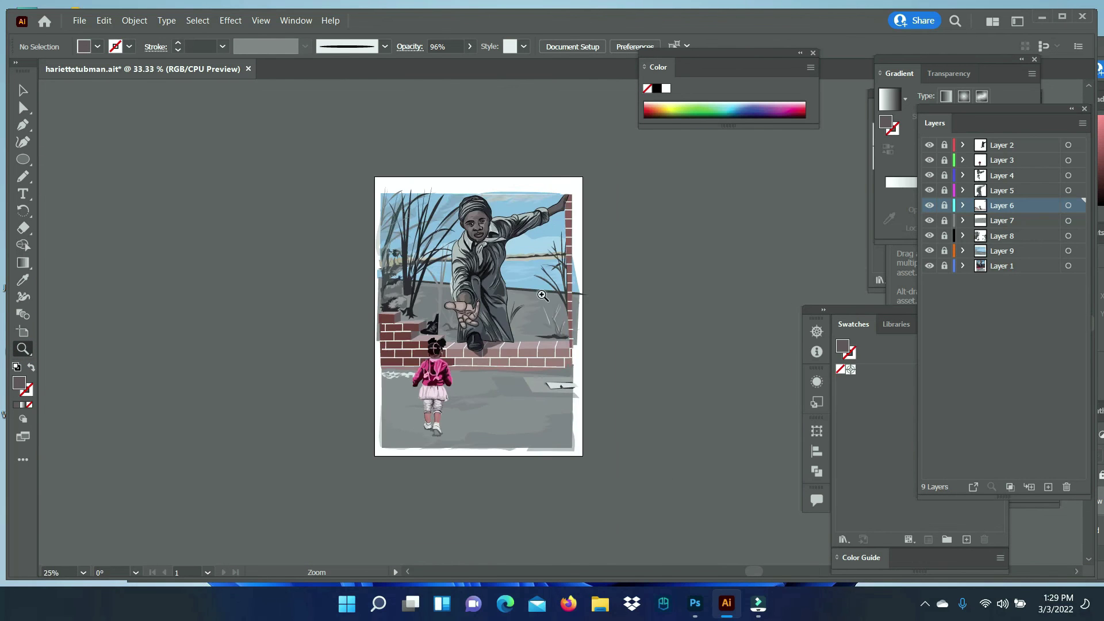
left_click(589, 395)
left_click(540, 301)
left_click(515, 333, "alt")
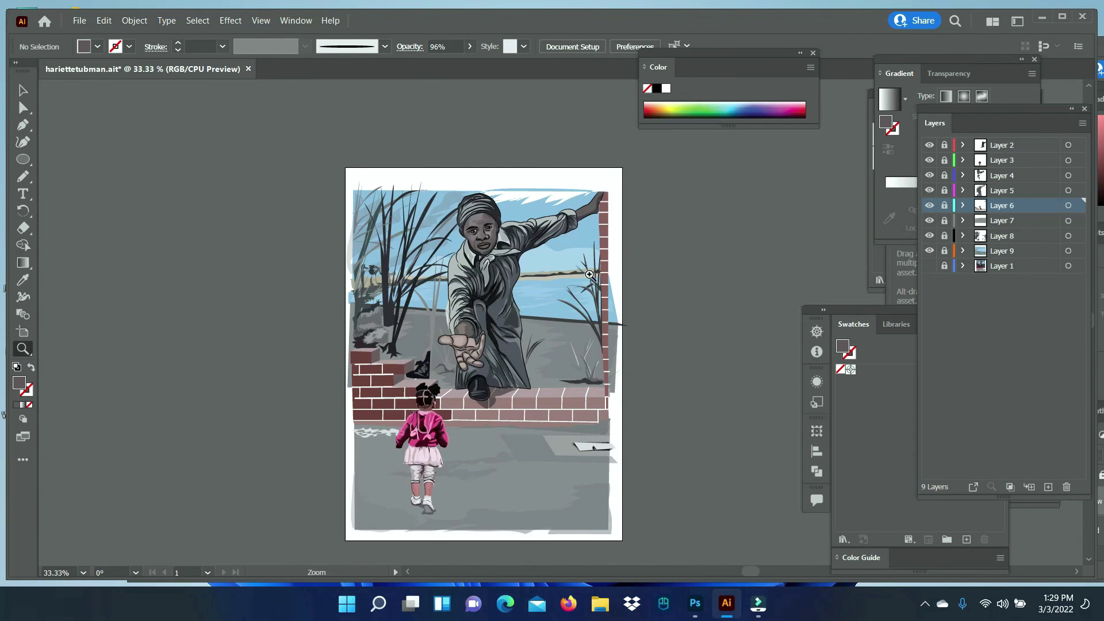
left_click(600, 171)
Unlock the sky's layer and delete the old blue sky shape
left_click(493, 223)
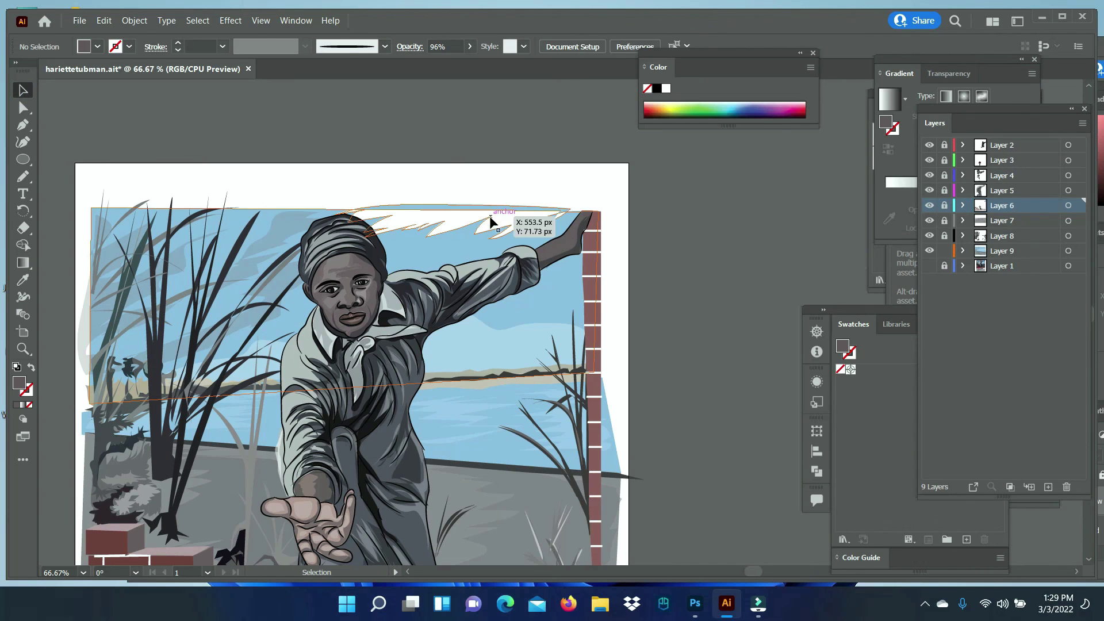
key("i")
left_click(609, 327)
left_click(104, 20)
left_click(129, 36)
key("v")
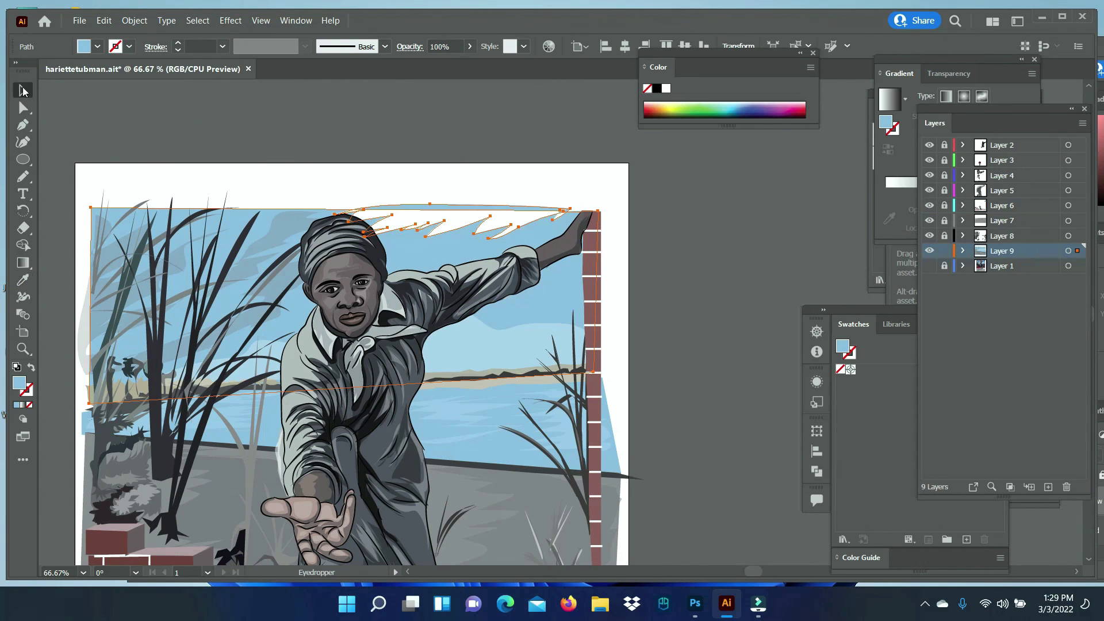
key("ctrl+shift+a")
left_click(509, 216)
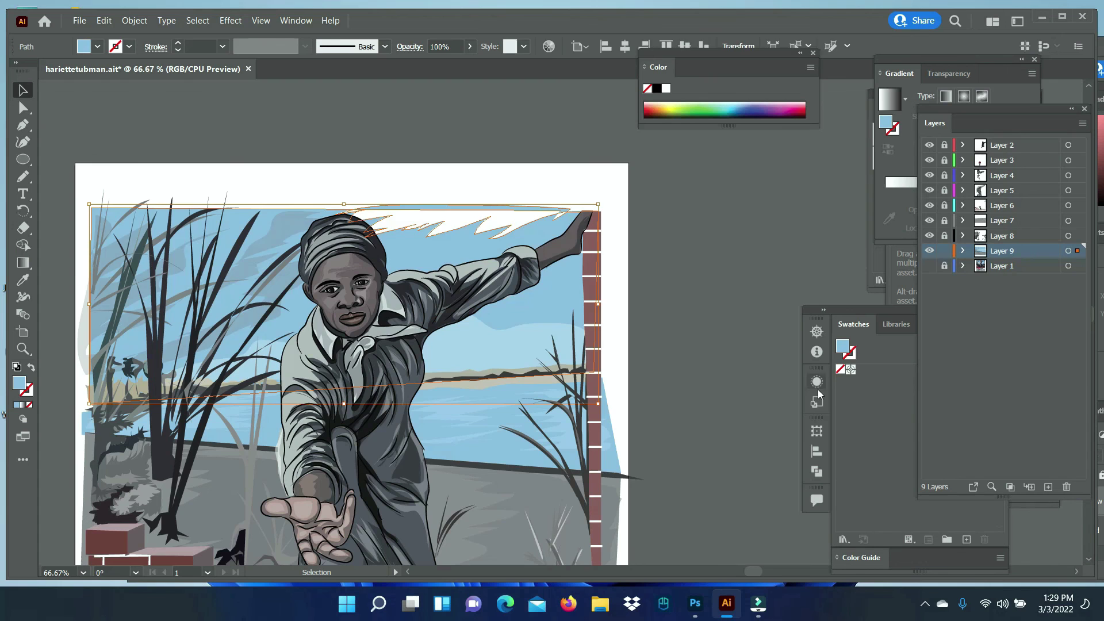
key("Delete")
Draw a blue sky rectangle from the artboard's top-left corner and adjust its top edge
left_click(982, 272)
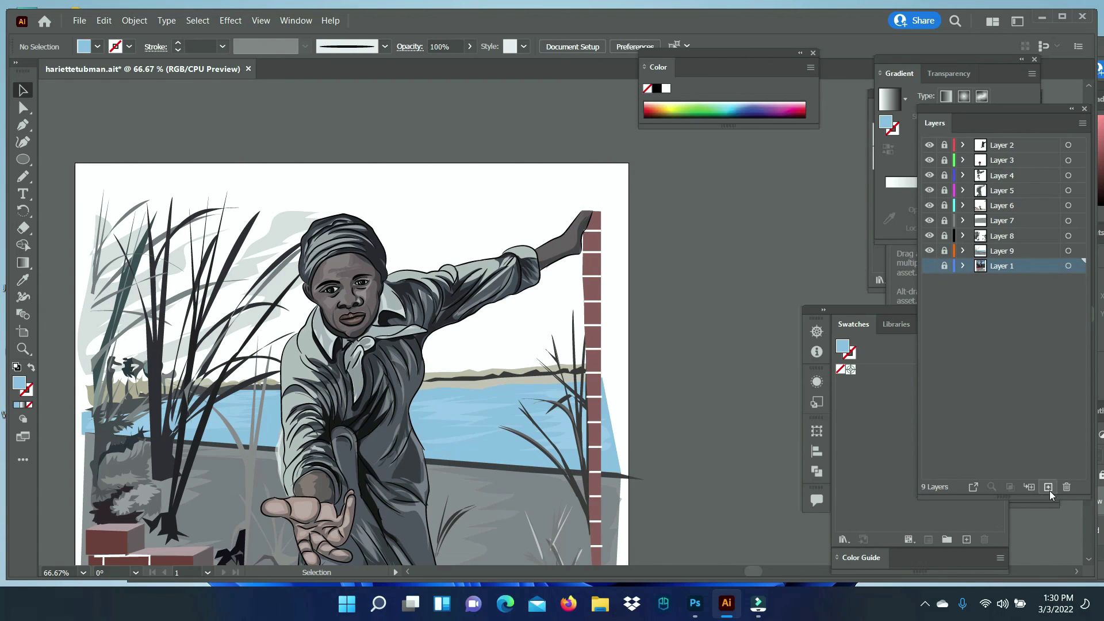
left_click_drag(23, 160, 63, 156)
mouse_move(75, 163)
left_mouse_down()
mouse_move(600, 415)
mouse_move(599, 425)
left_mouse_up()
left_click_drag(337, 164, 336, 191)
key("v")
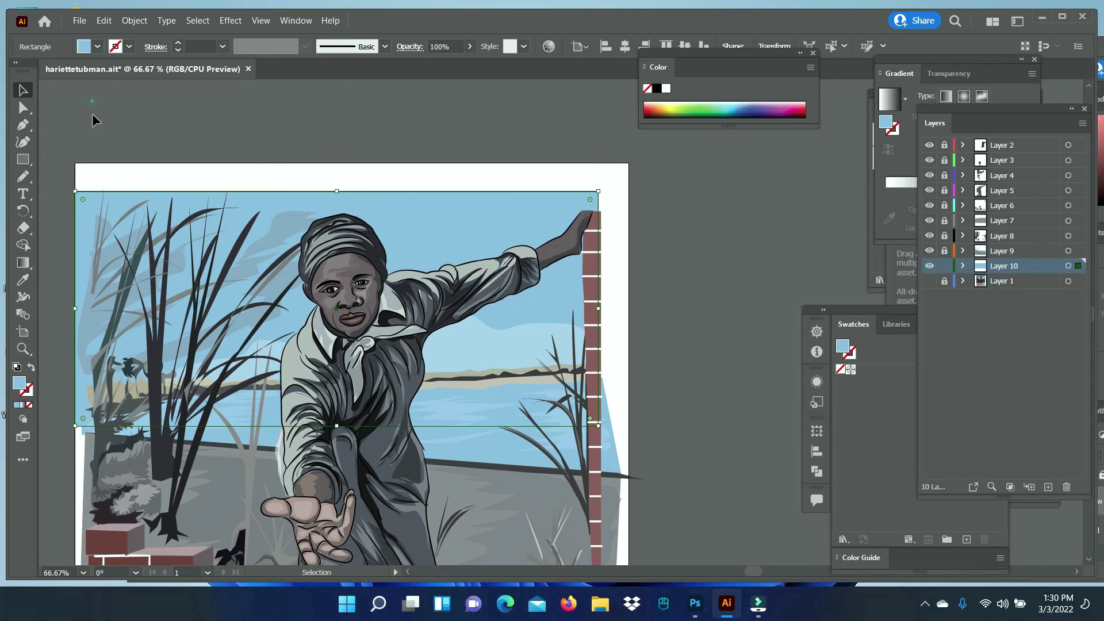
left_click(93, 116)
Draw a grey freehand cloud across the sky at 31% opacity
key("n")
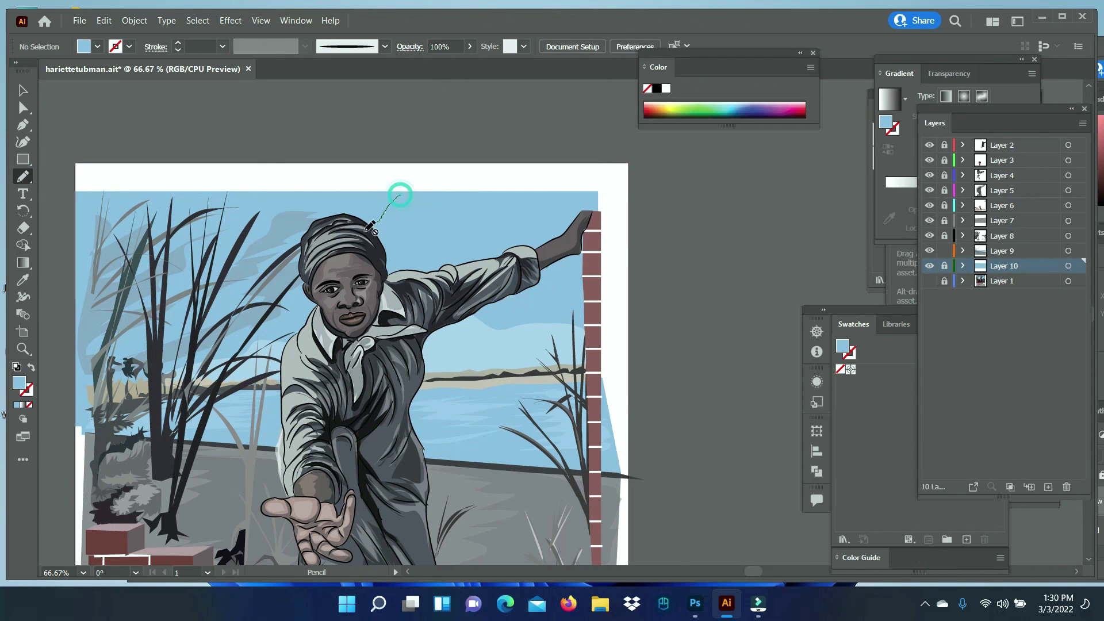
left_click_drag(570, 184, 573, 187)
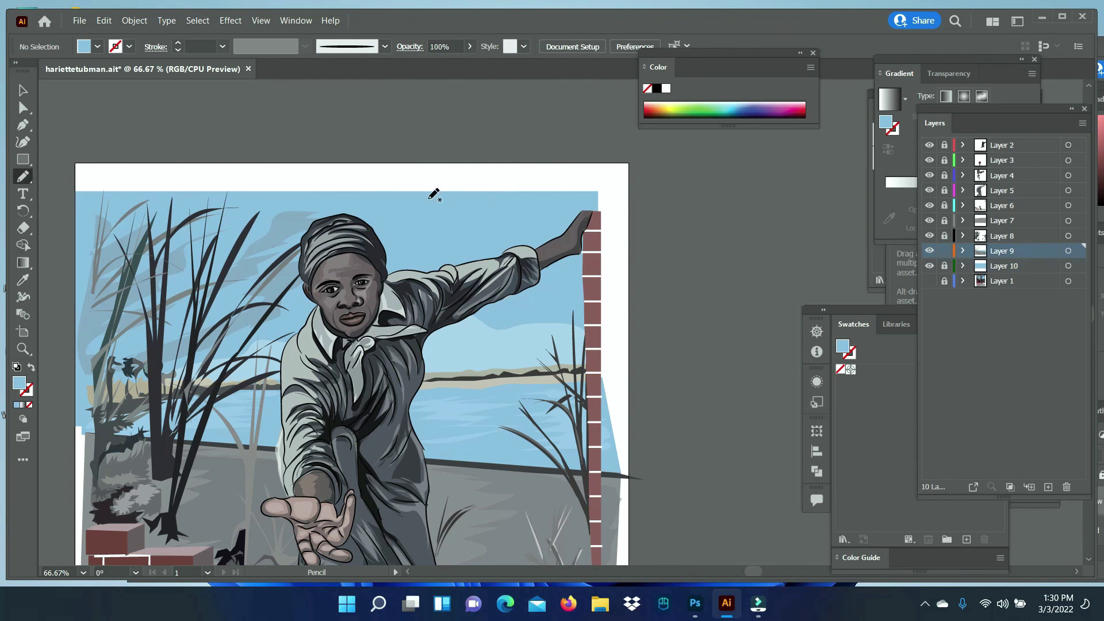
key("i")
left_click(276, 221)
key("v")
left_click(67, 360)
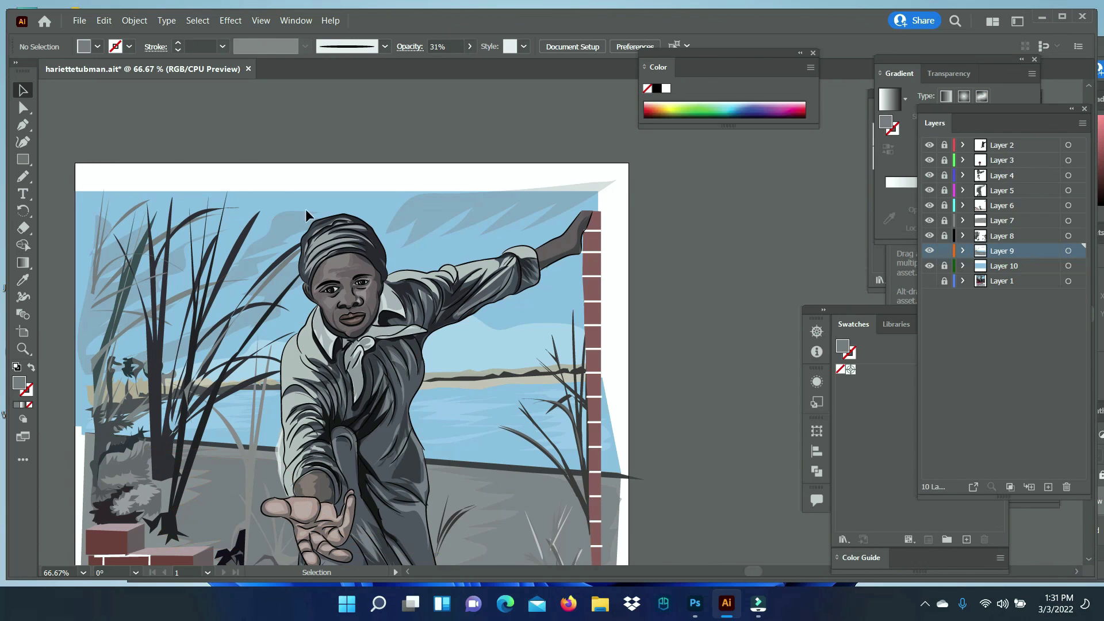
Check the fill of the water and ground shape
left_click(511, 363)
left_click(488, 447)
left_click(60, 521)
Export the illustration as a JPEG named 'hariettetubcomp' and accept the JPG options
key("ctrl+0")
left_click(79, 20)
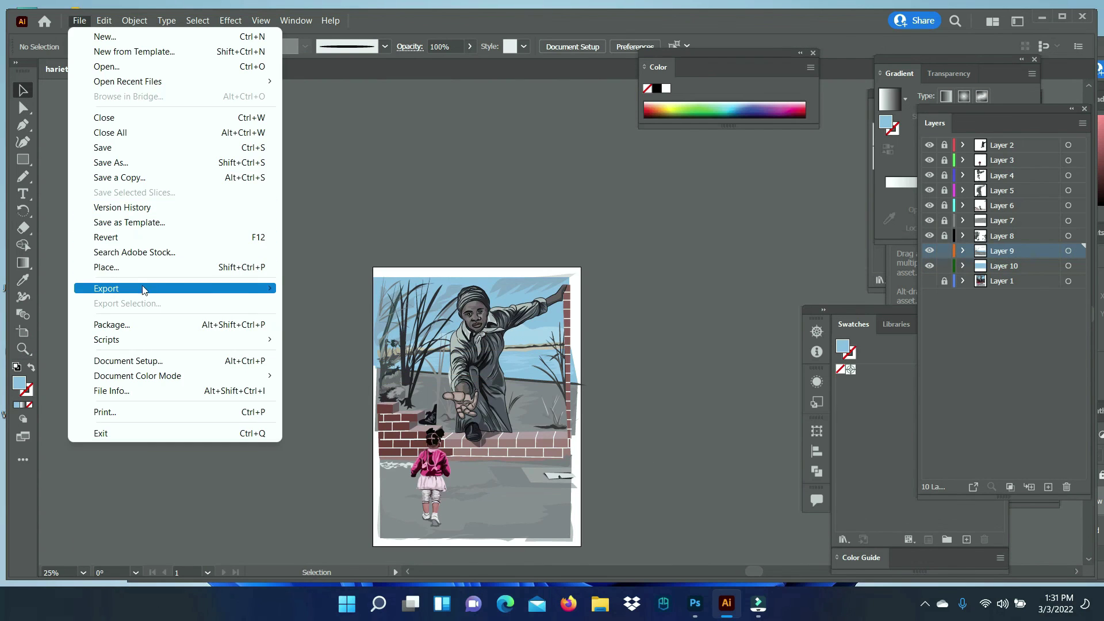
left_click(313, 303)
type("hariettetubcomp")
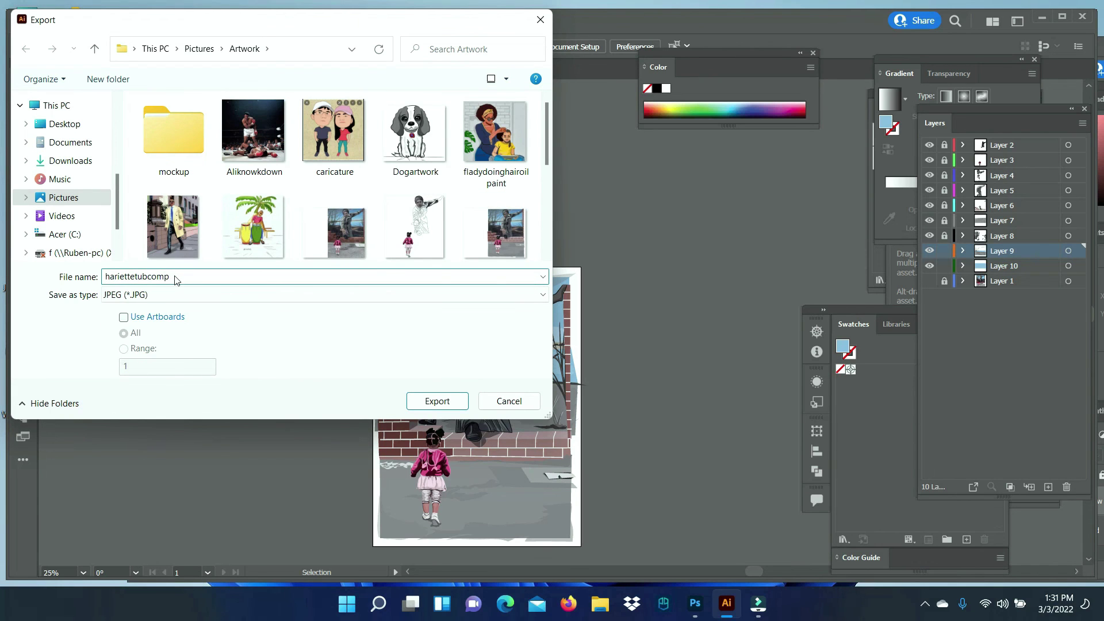
left_click(322, 295)
left_click(437, 401)
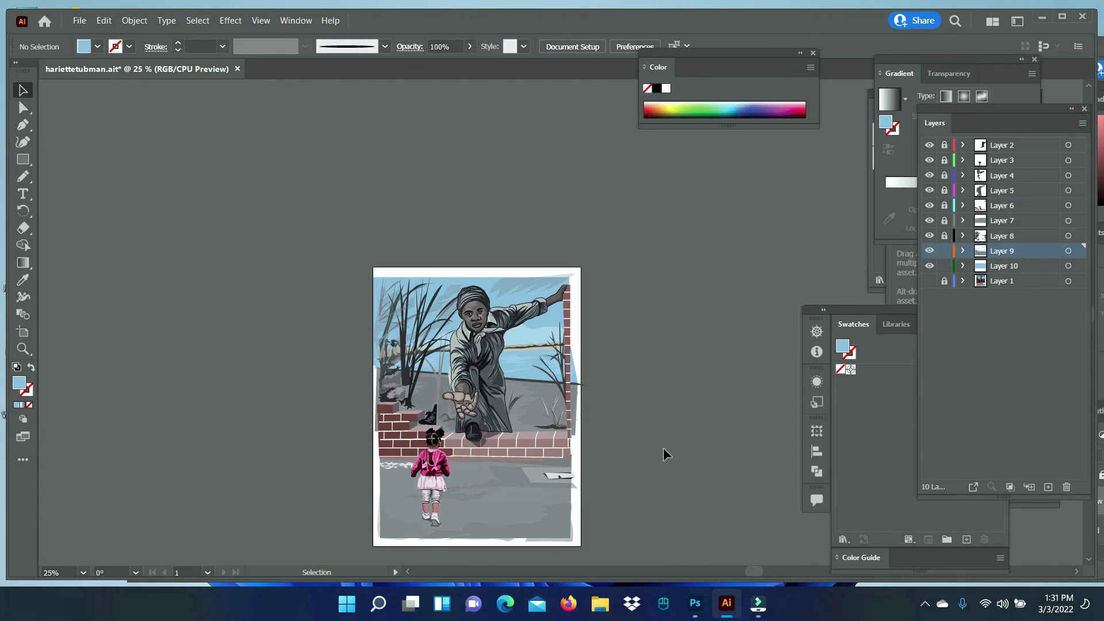
key("ctrl+s")
left_click(338, 129)
left_click(450, 400)
left_click(924, 604)
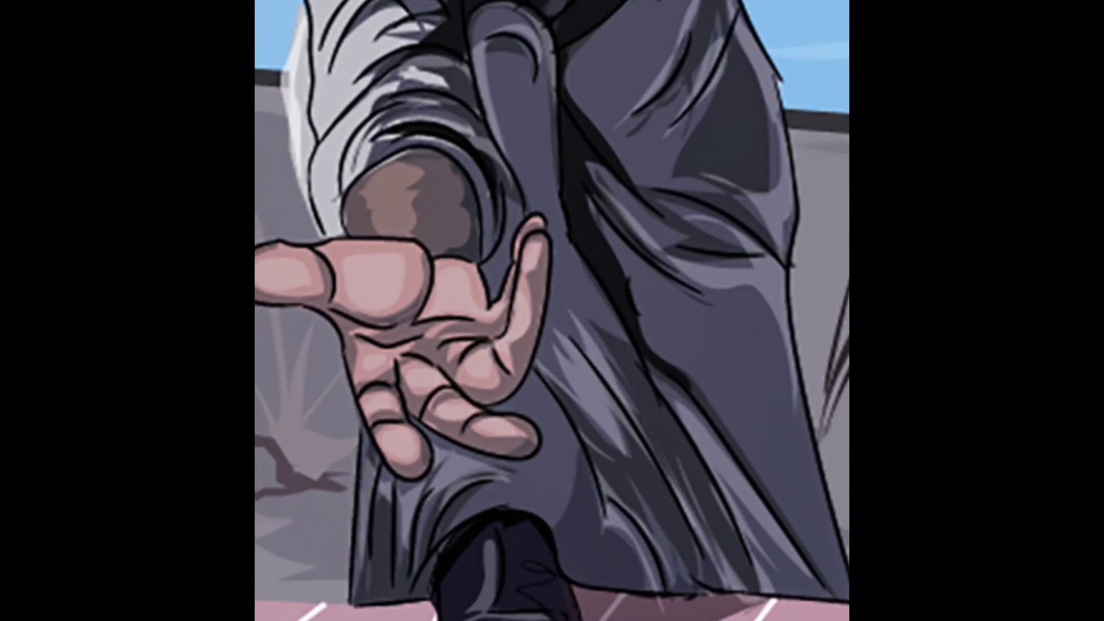